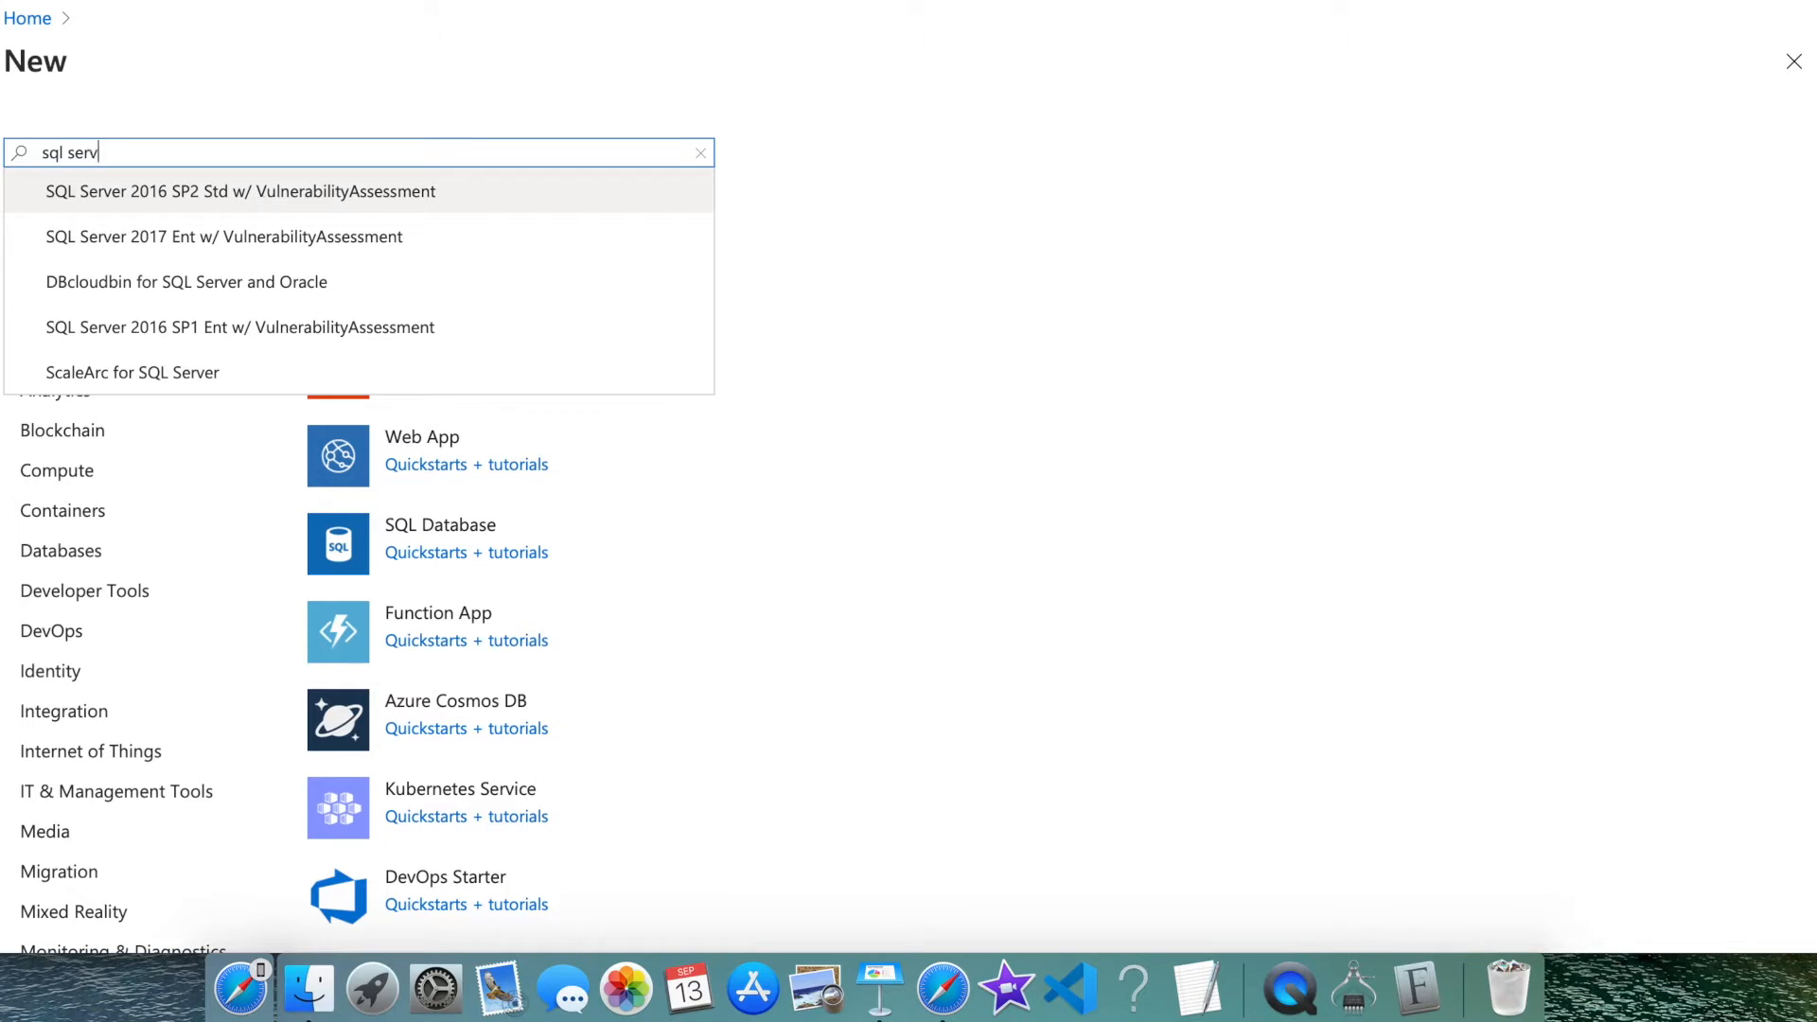
Search the Marketplace for sql server and start creating the Azure SQL offering
type("er")
key("Return")
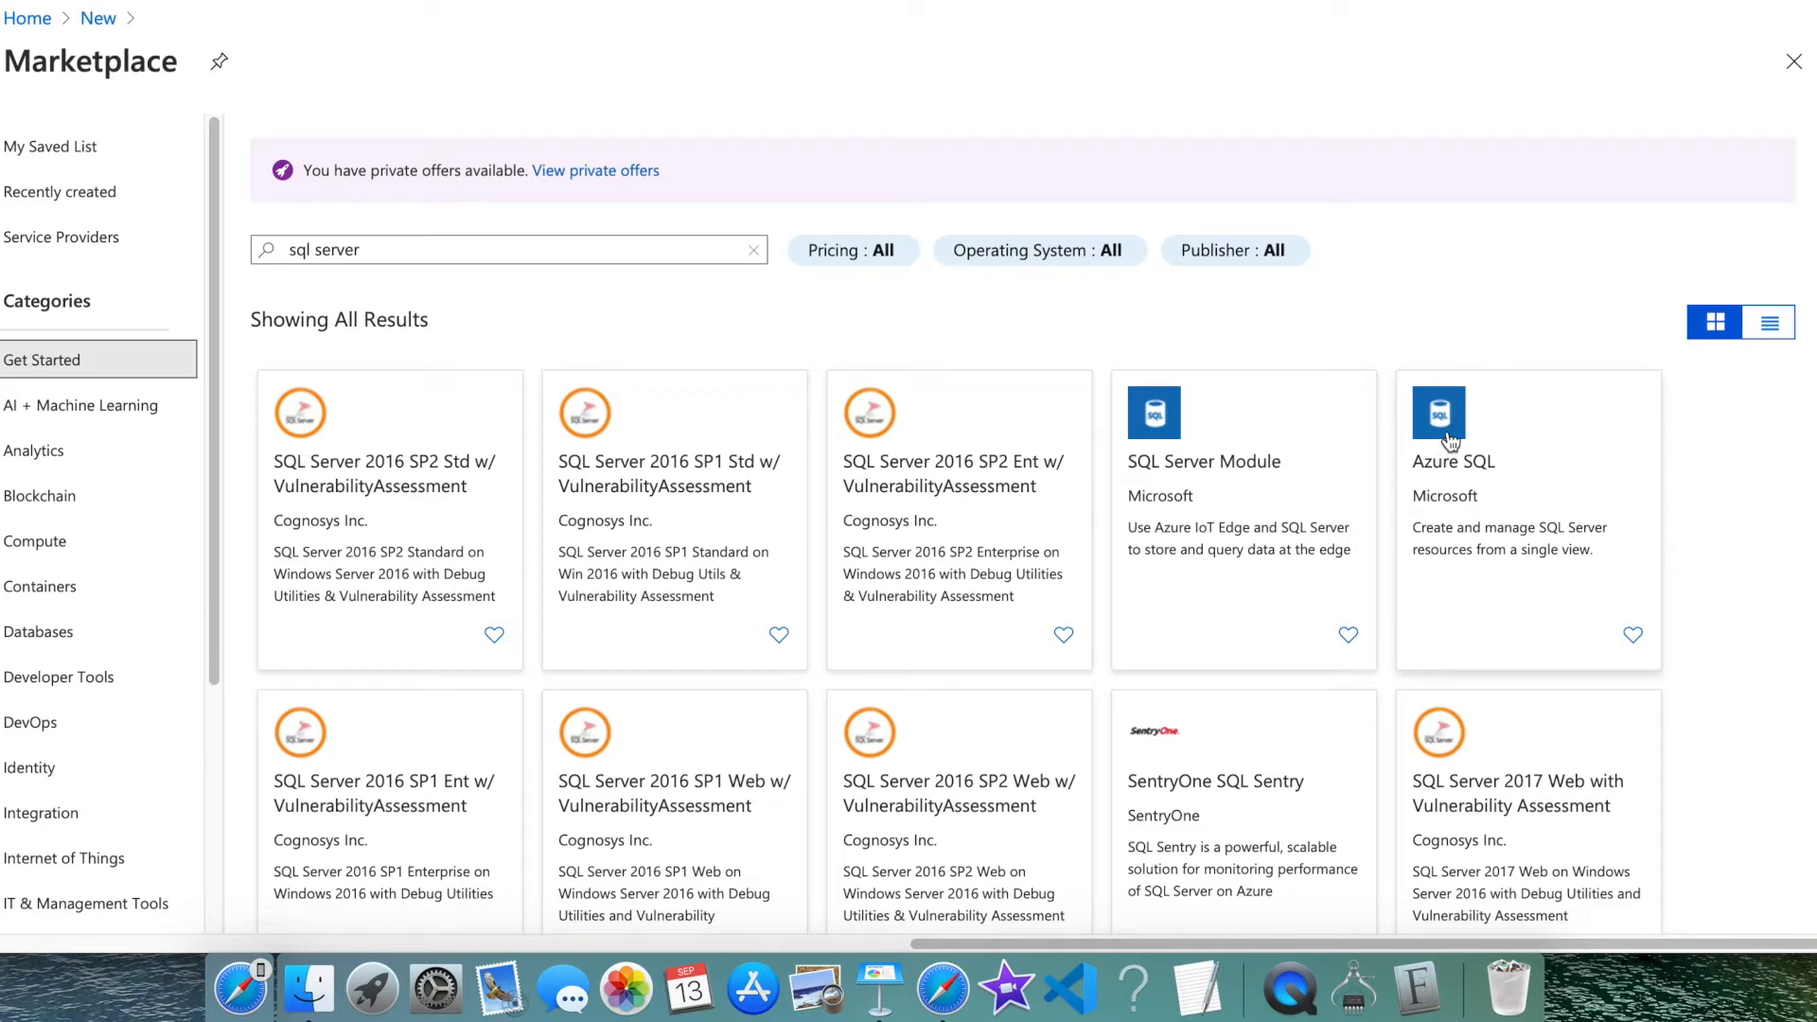
left_click(1440, 414)
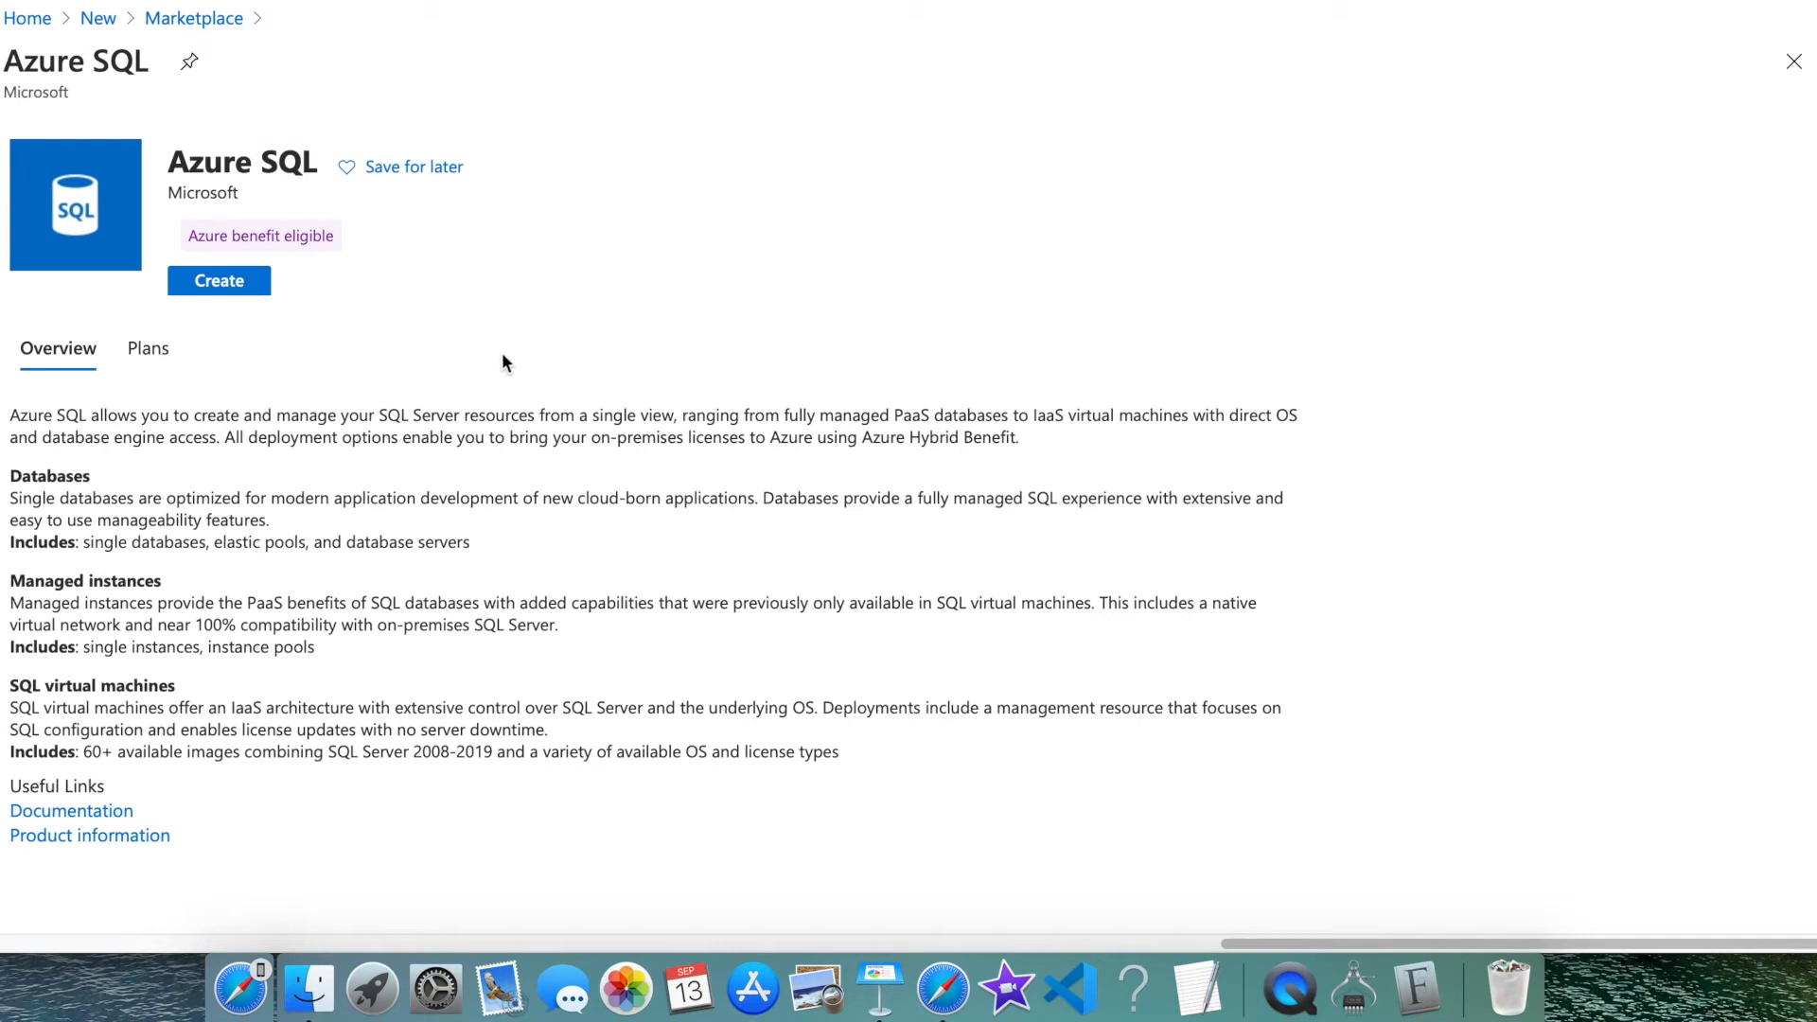
left_click(216, 282)
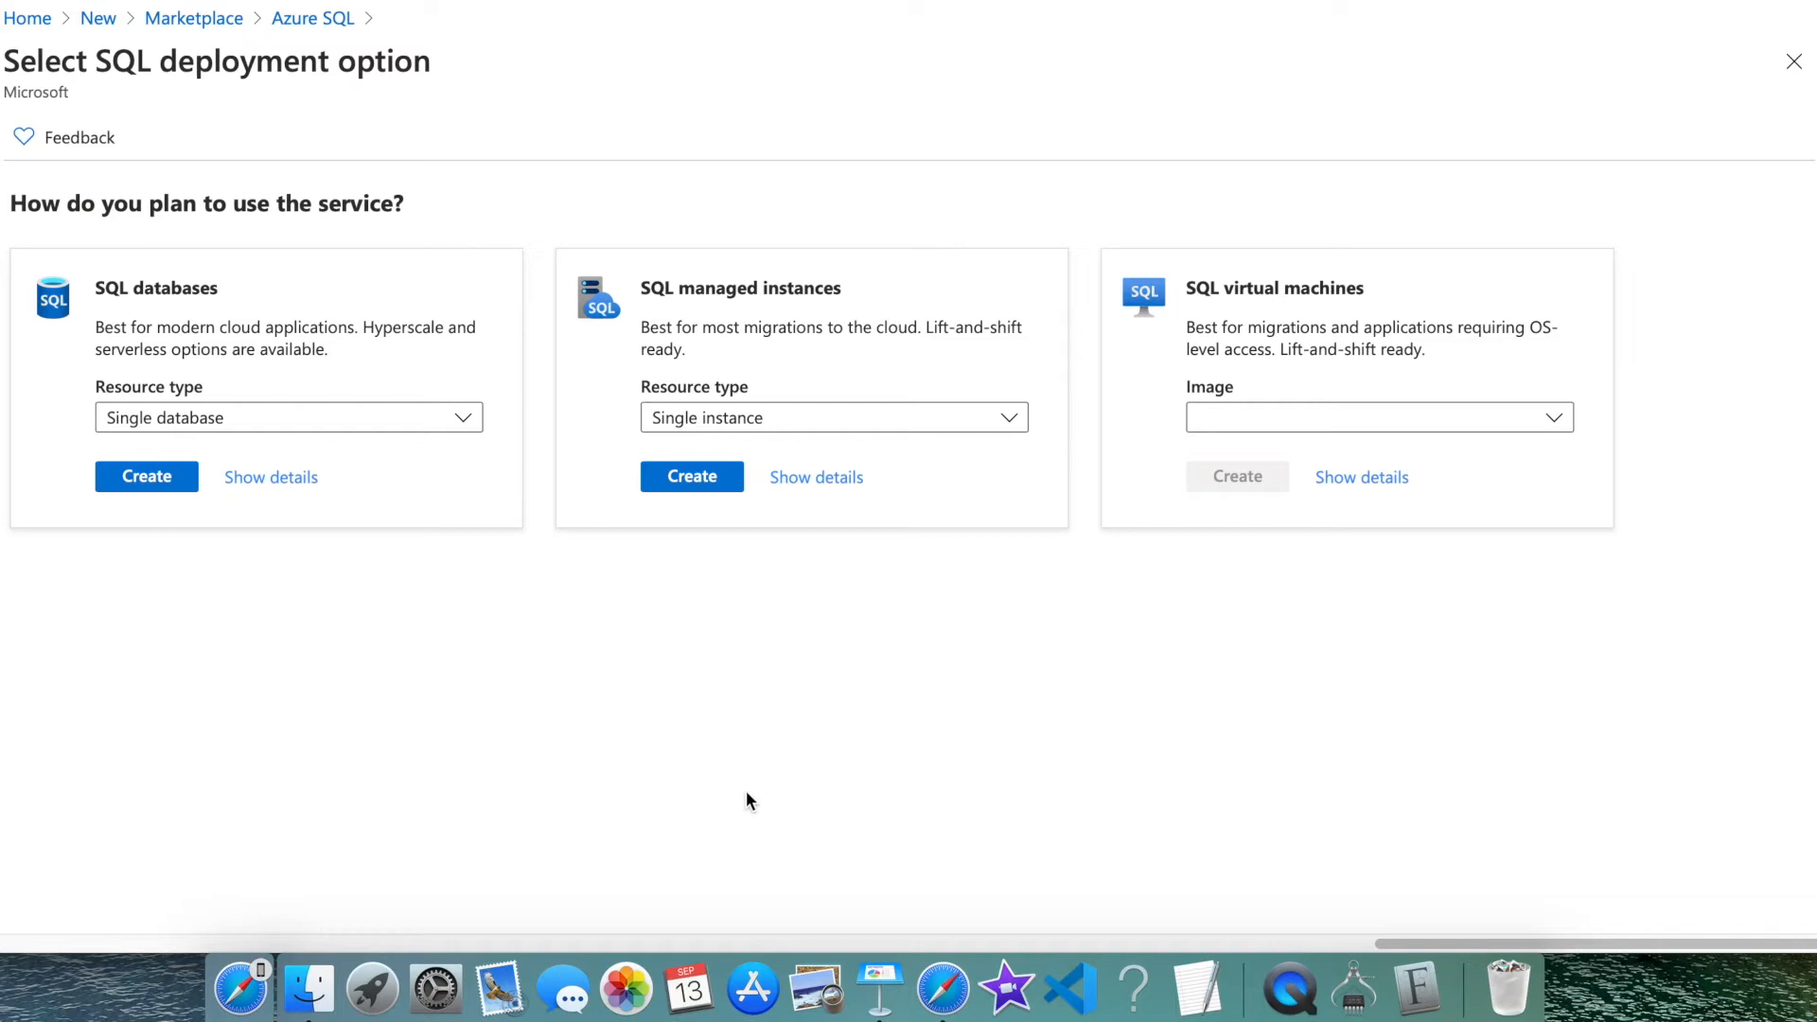
Keep Single database and pick the Free SQL 2019 Developer on Windows Server 2019 VM image
left_click(404, 434)
left_click(405, 434)
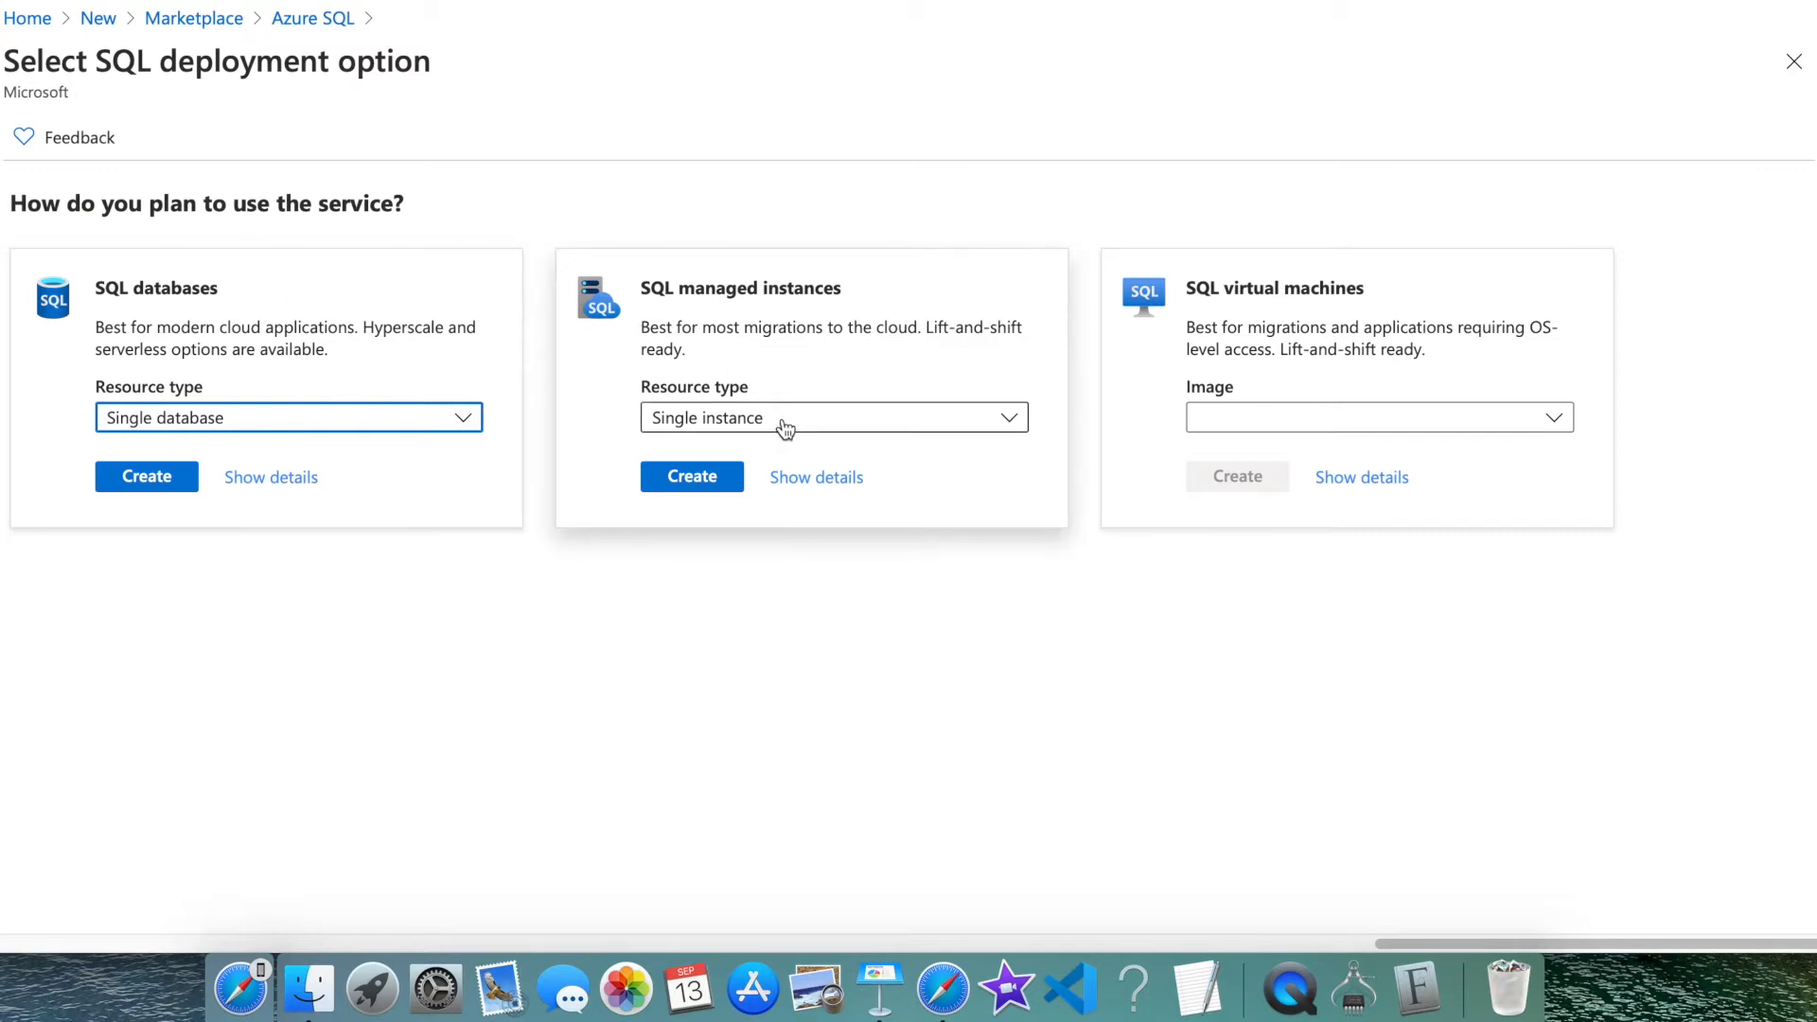
left_click(1228, 430)
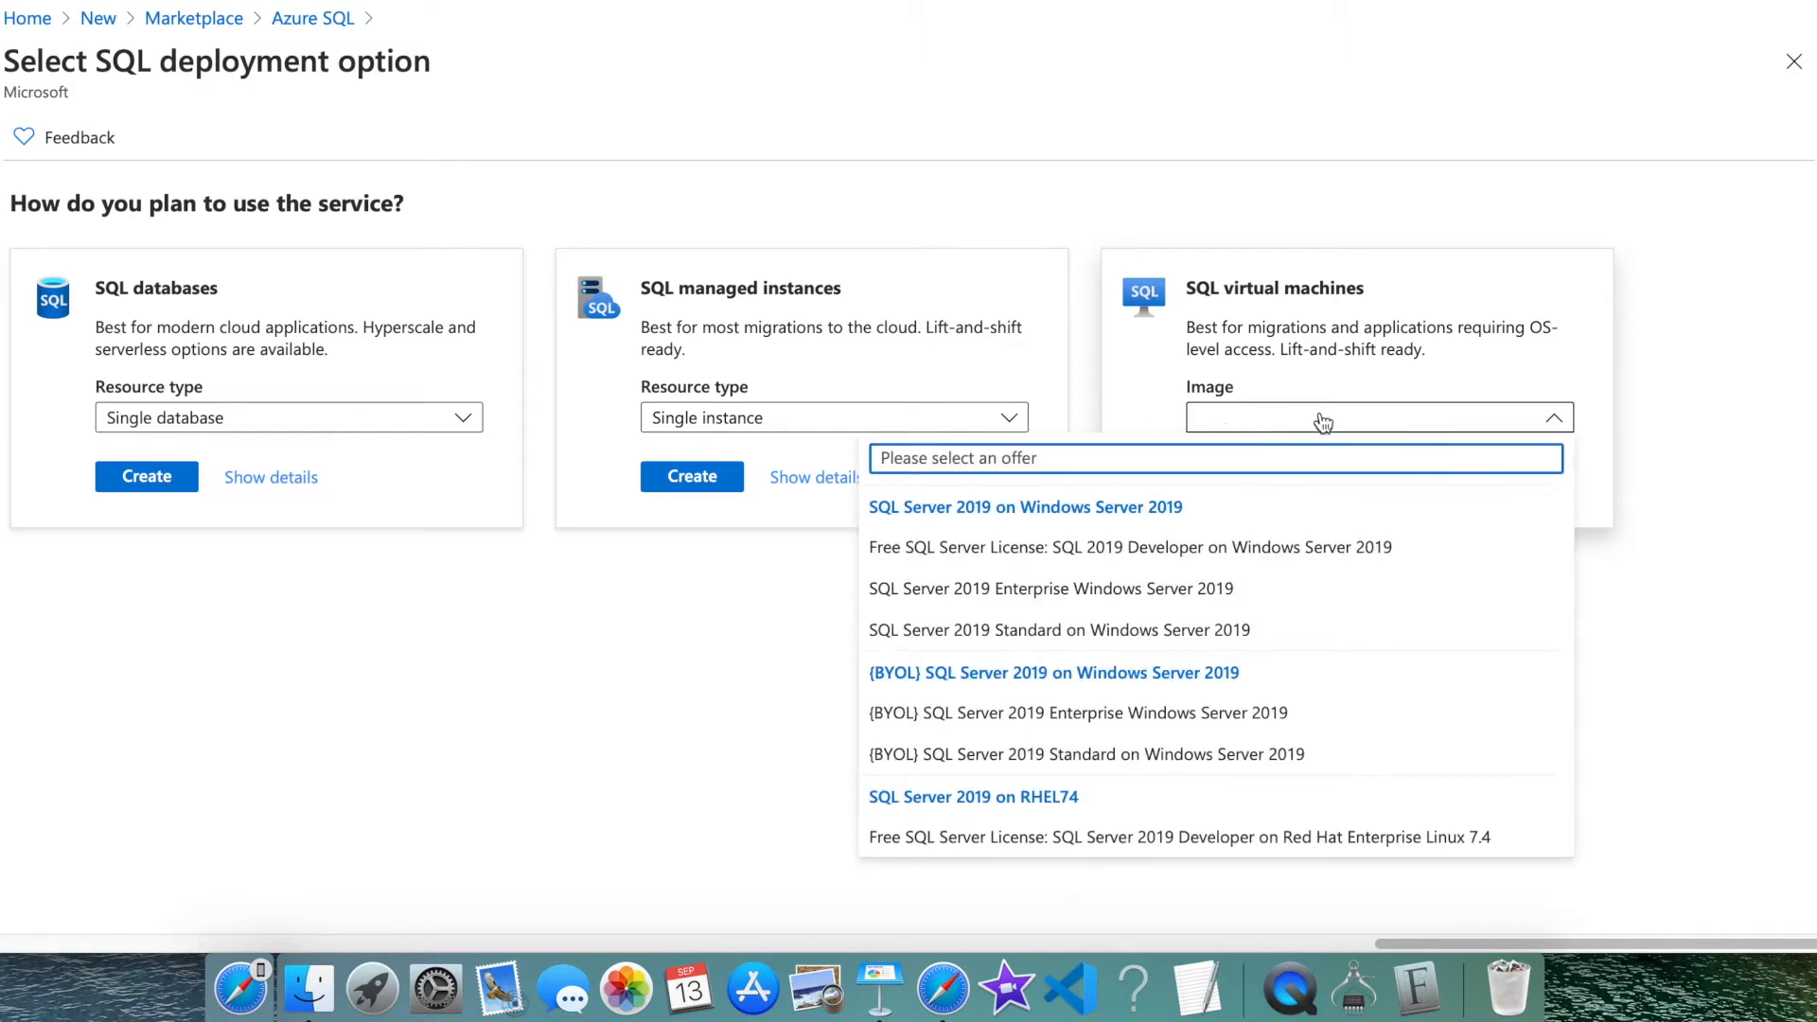
left_click(1336, 564)
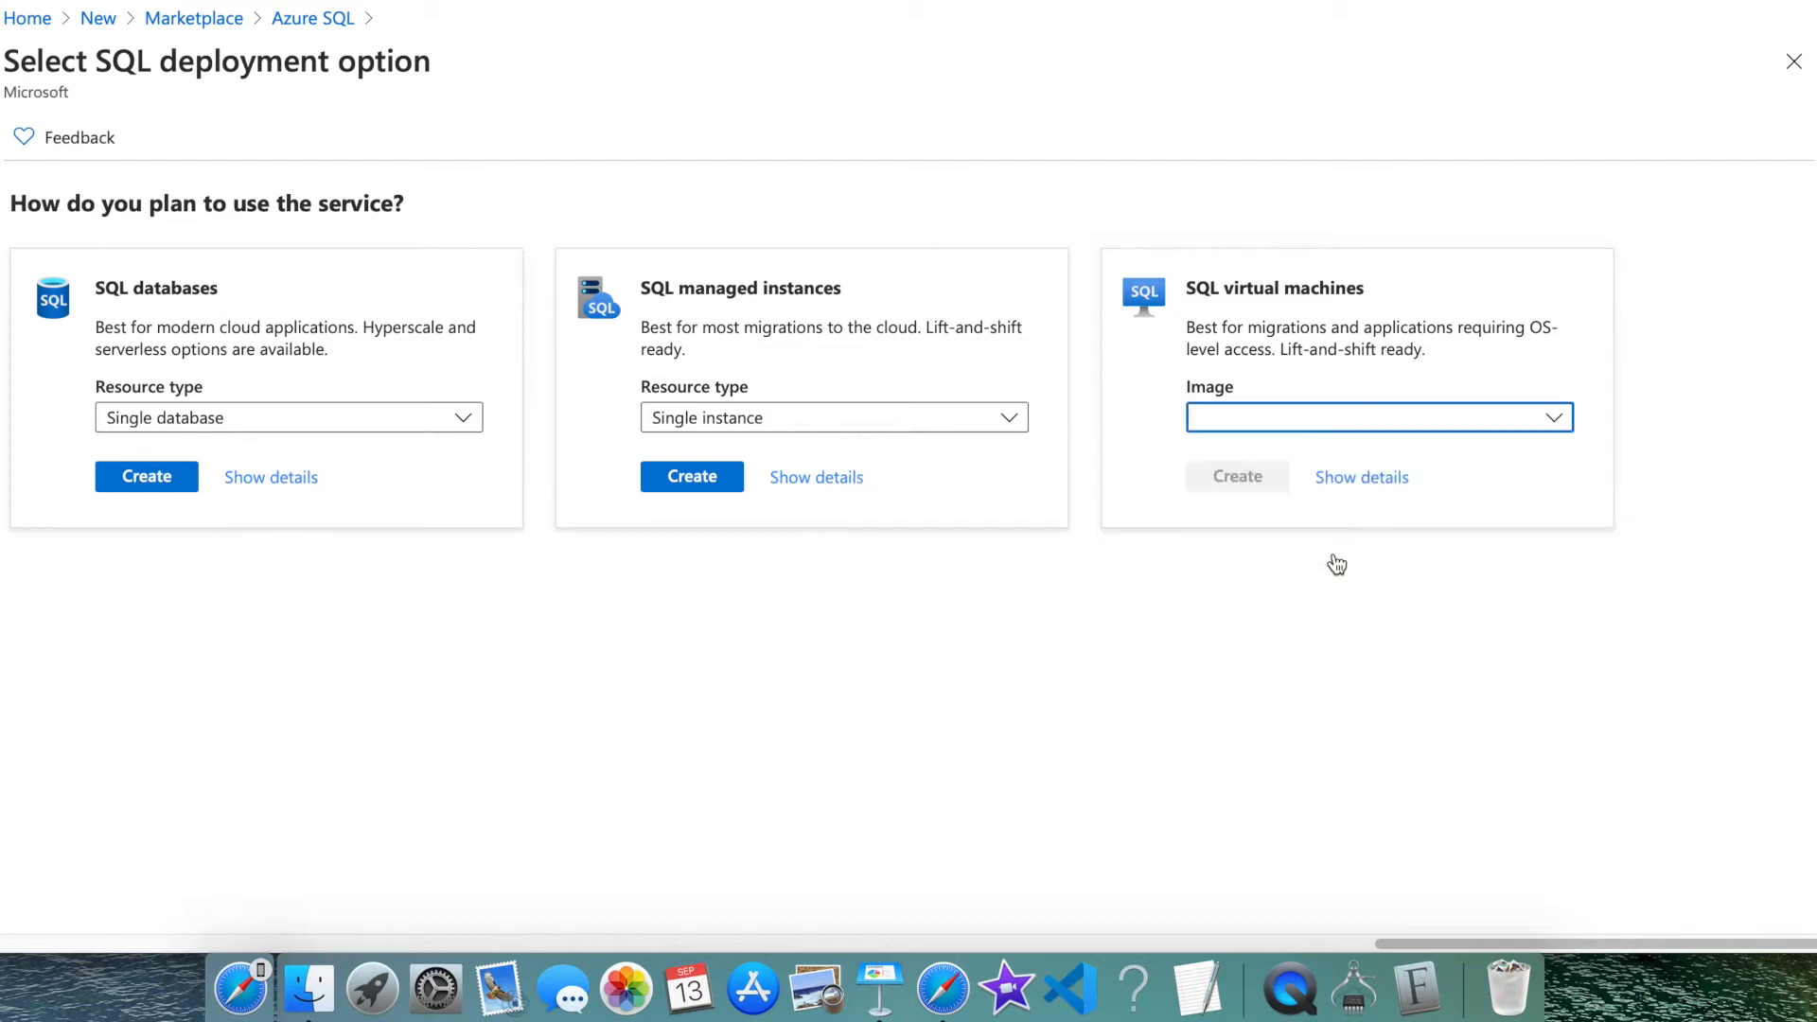
left_click(1428, 437)
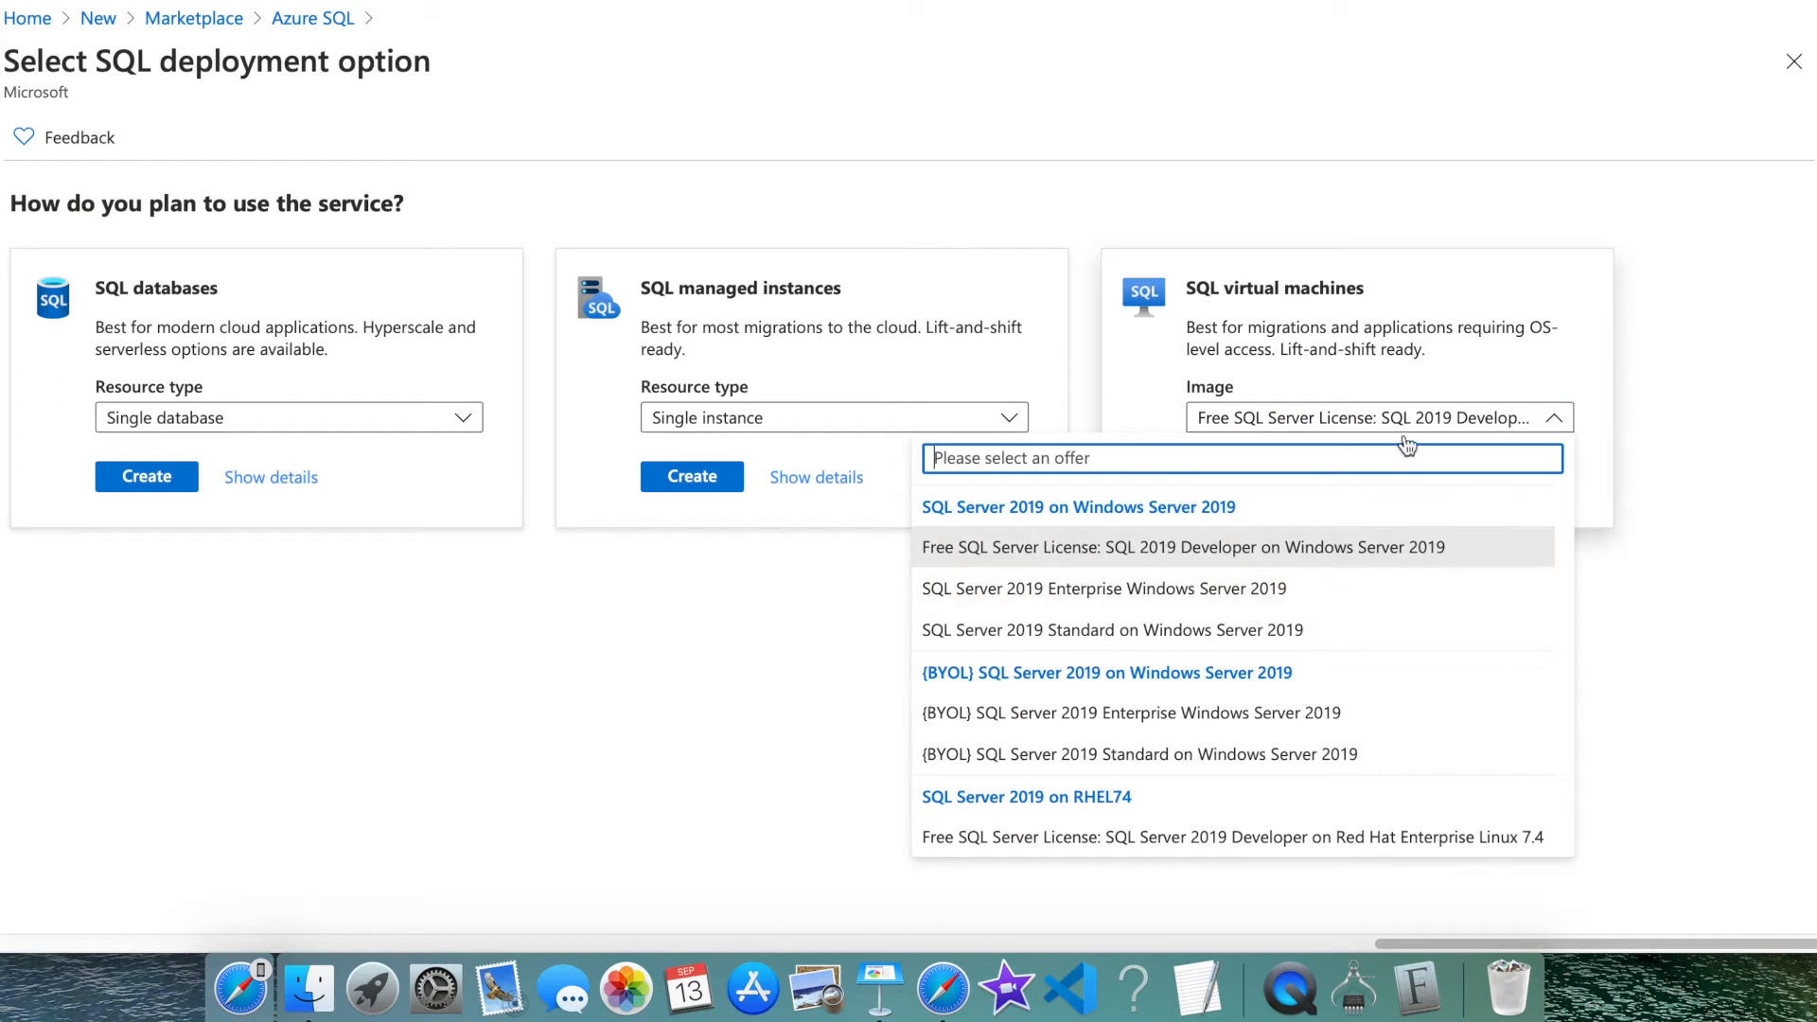
left_click(1509, 423)
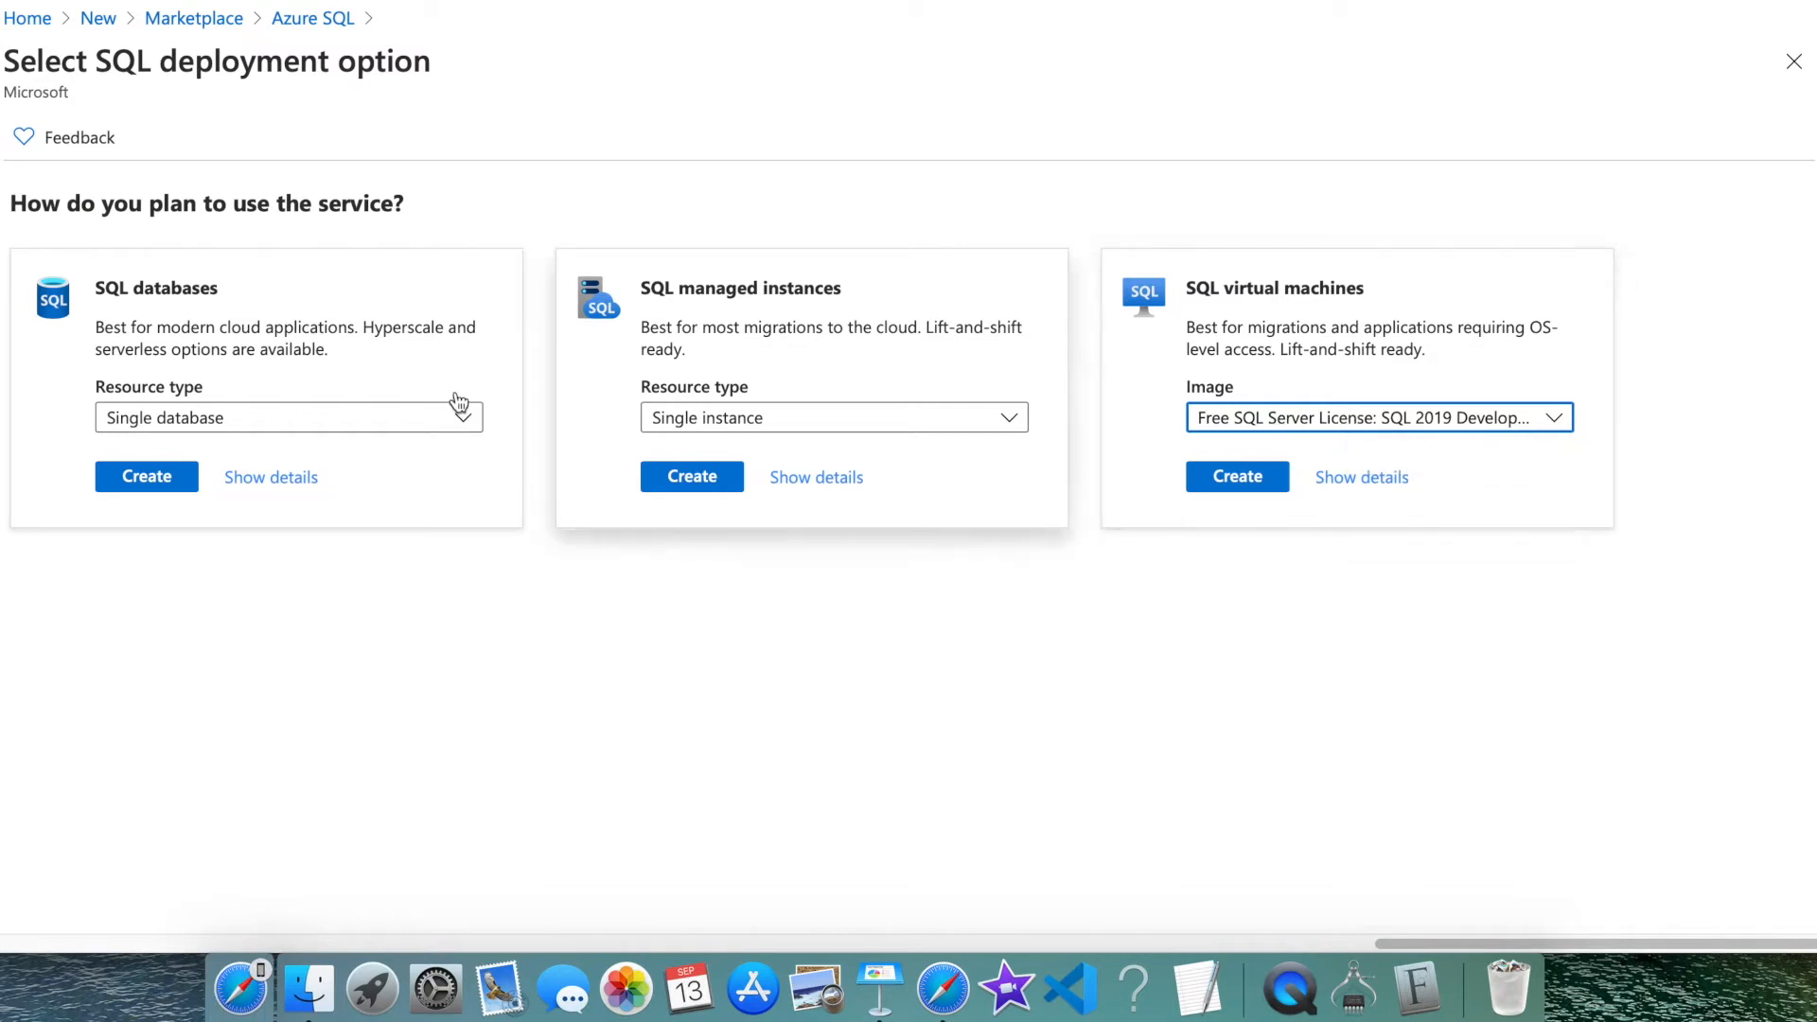
left_click(269, 419)
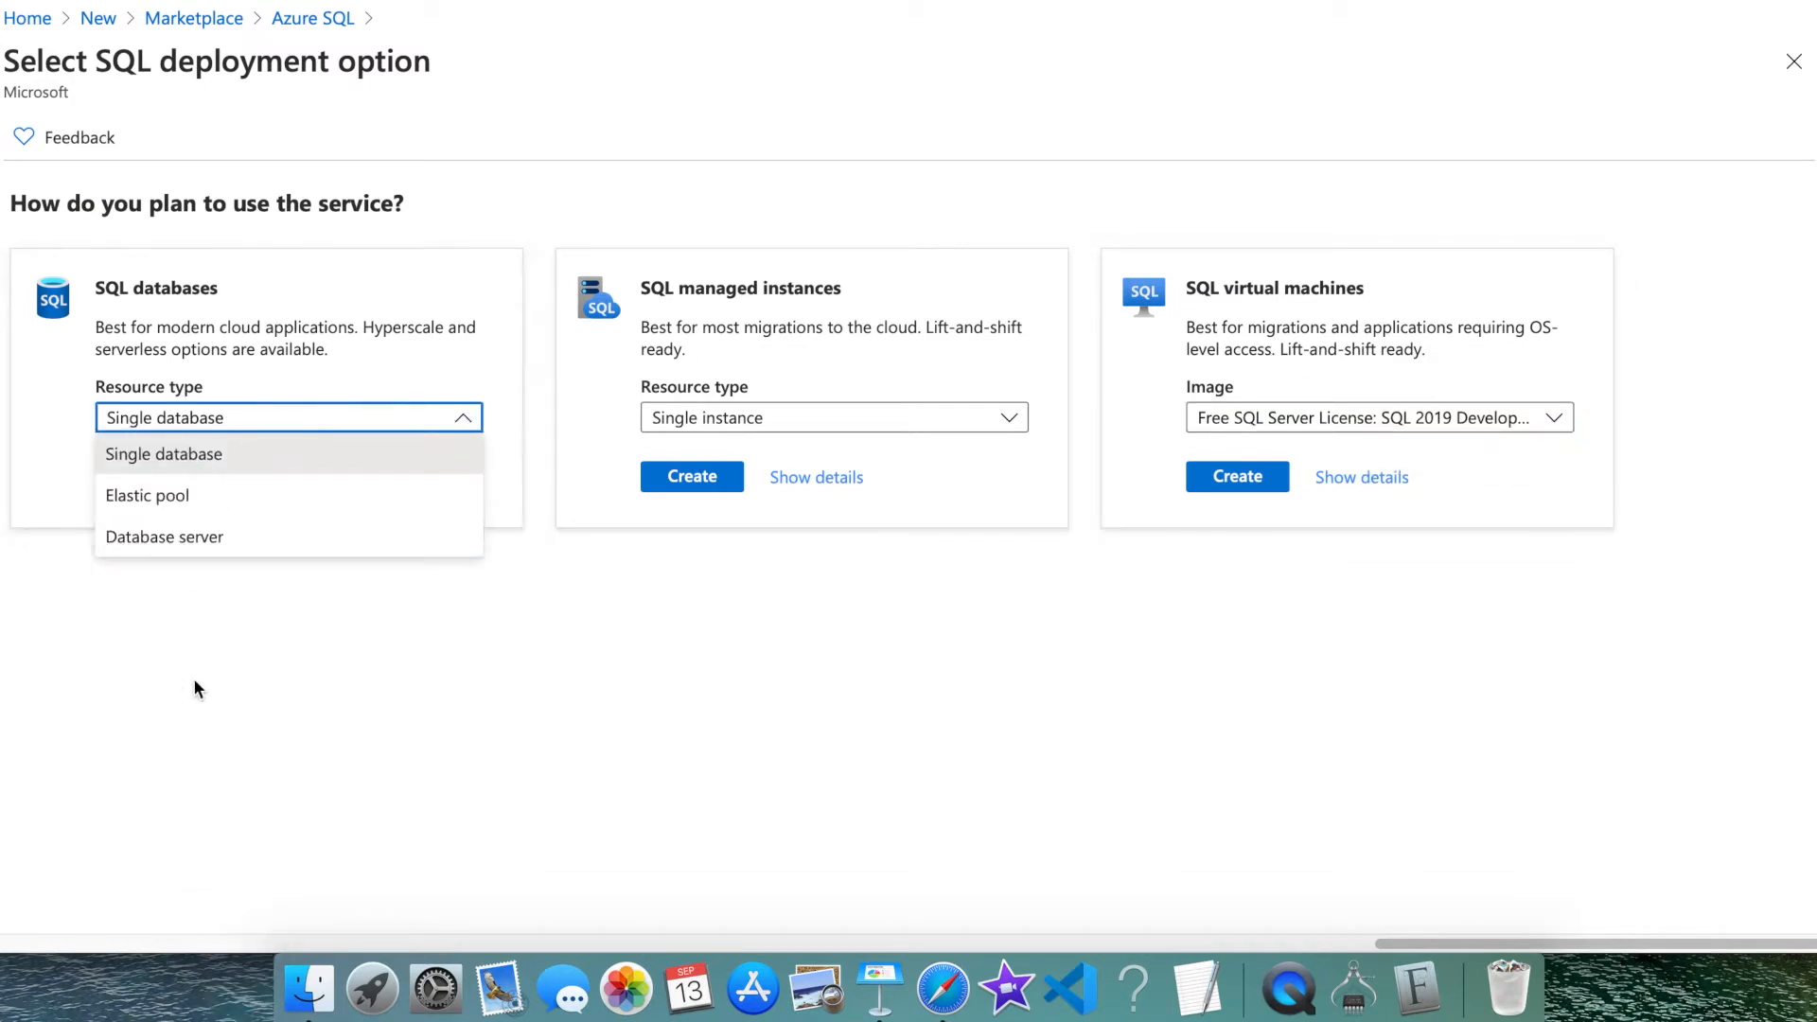
Switch the SQL databases resource type from Single database to Database server
left_click(312, 422)
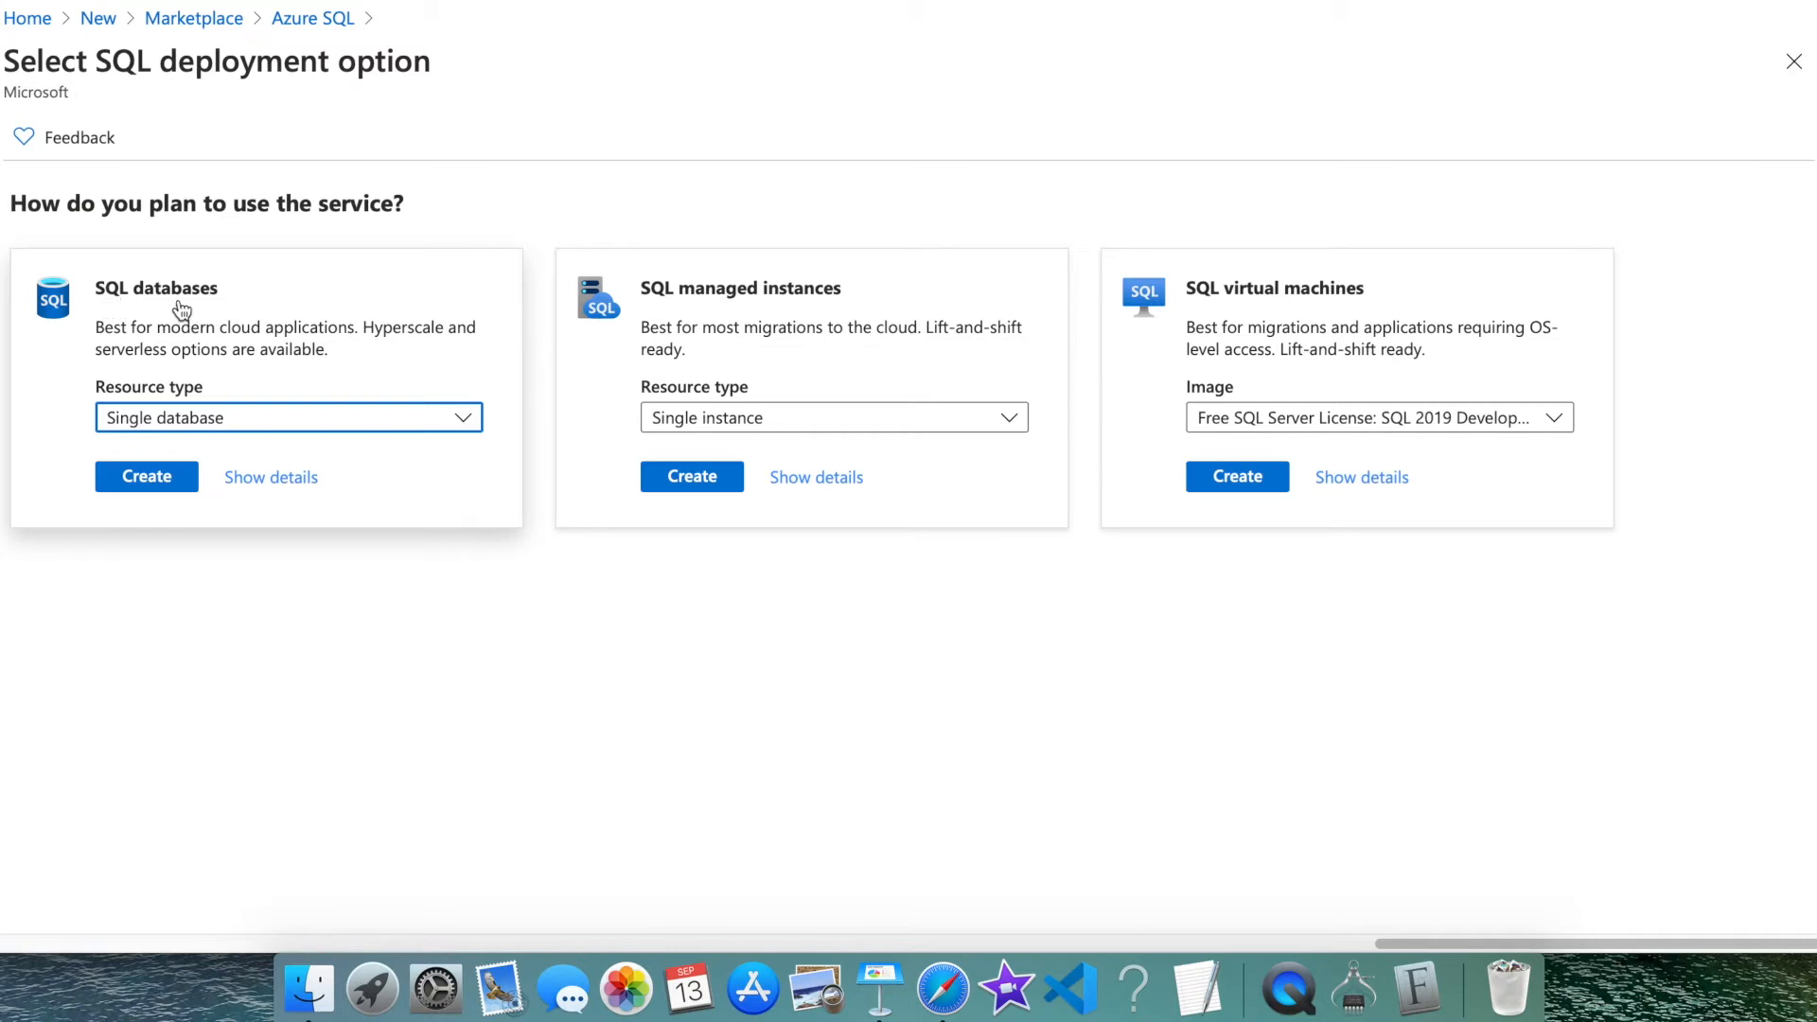
left_click(173, 423)
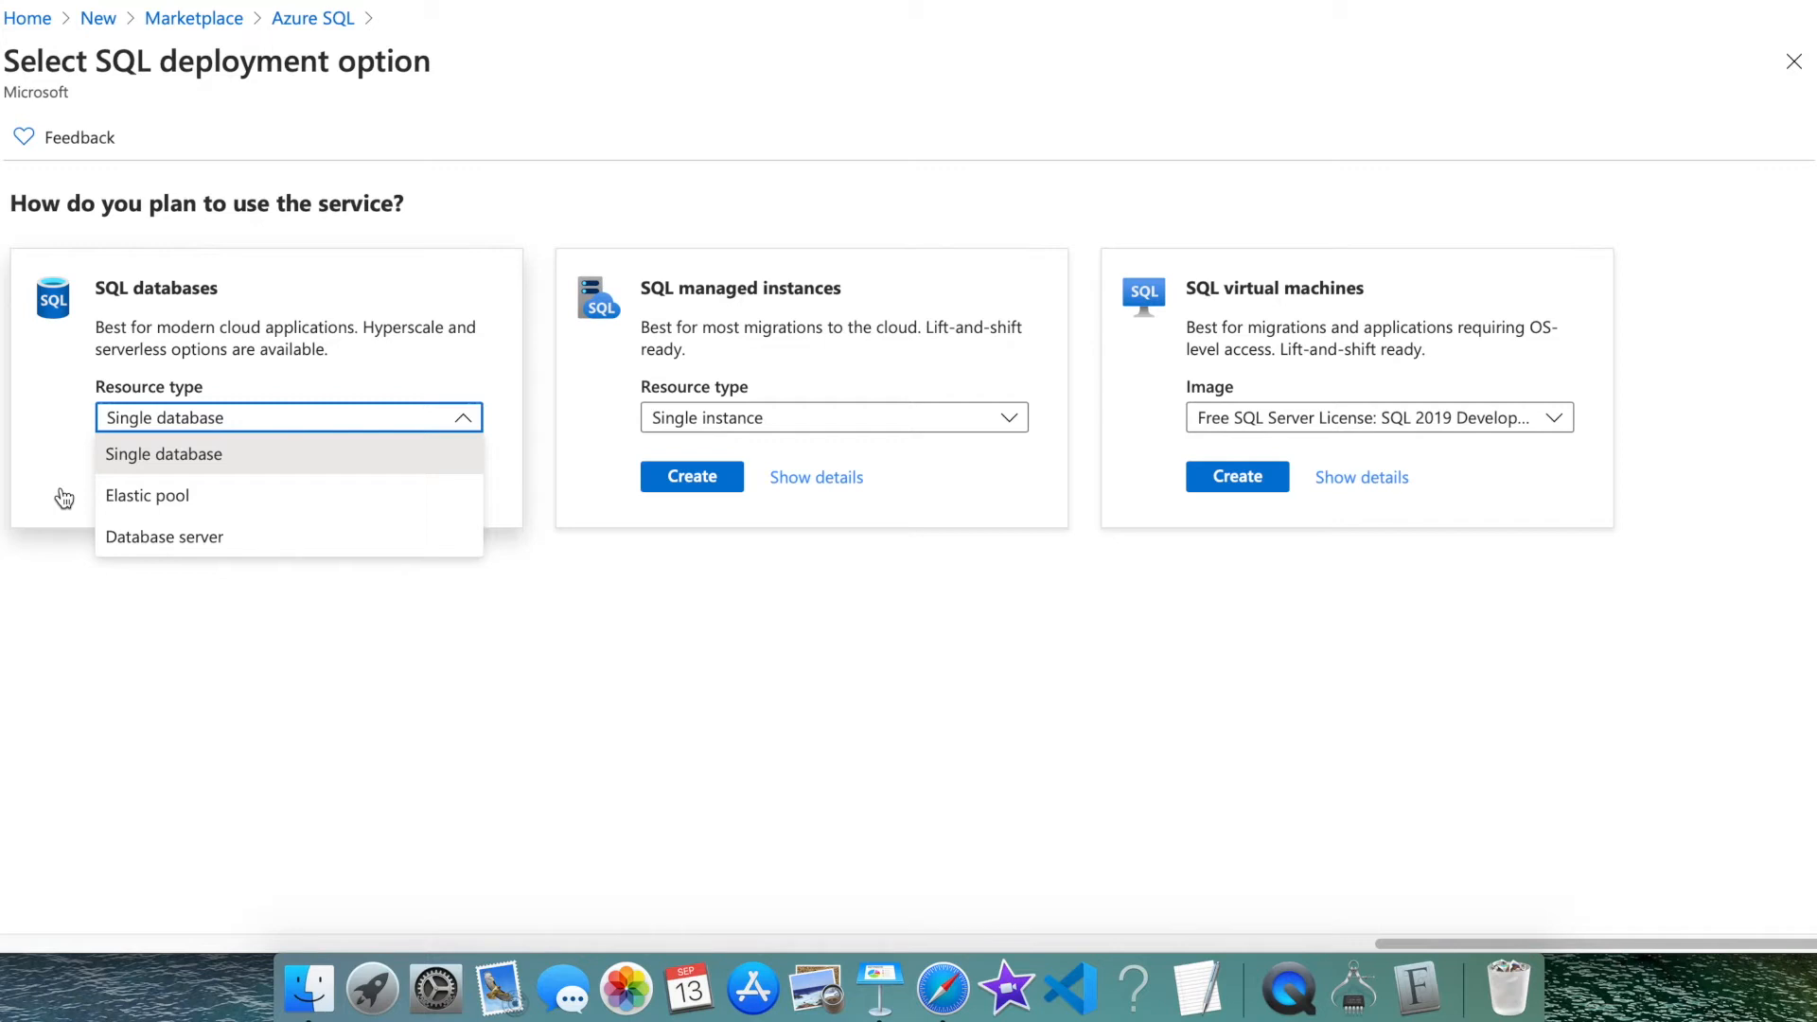
left_click(173, 537)
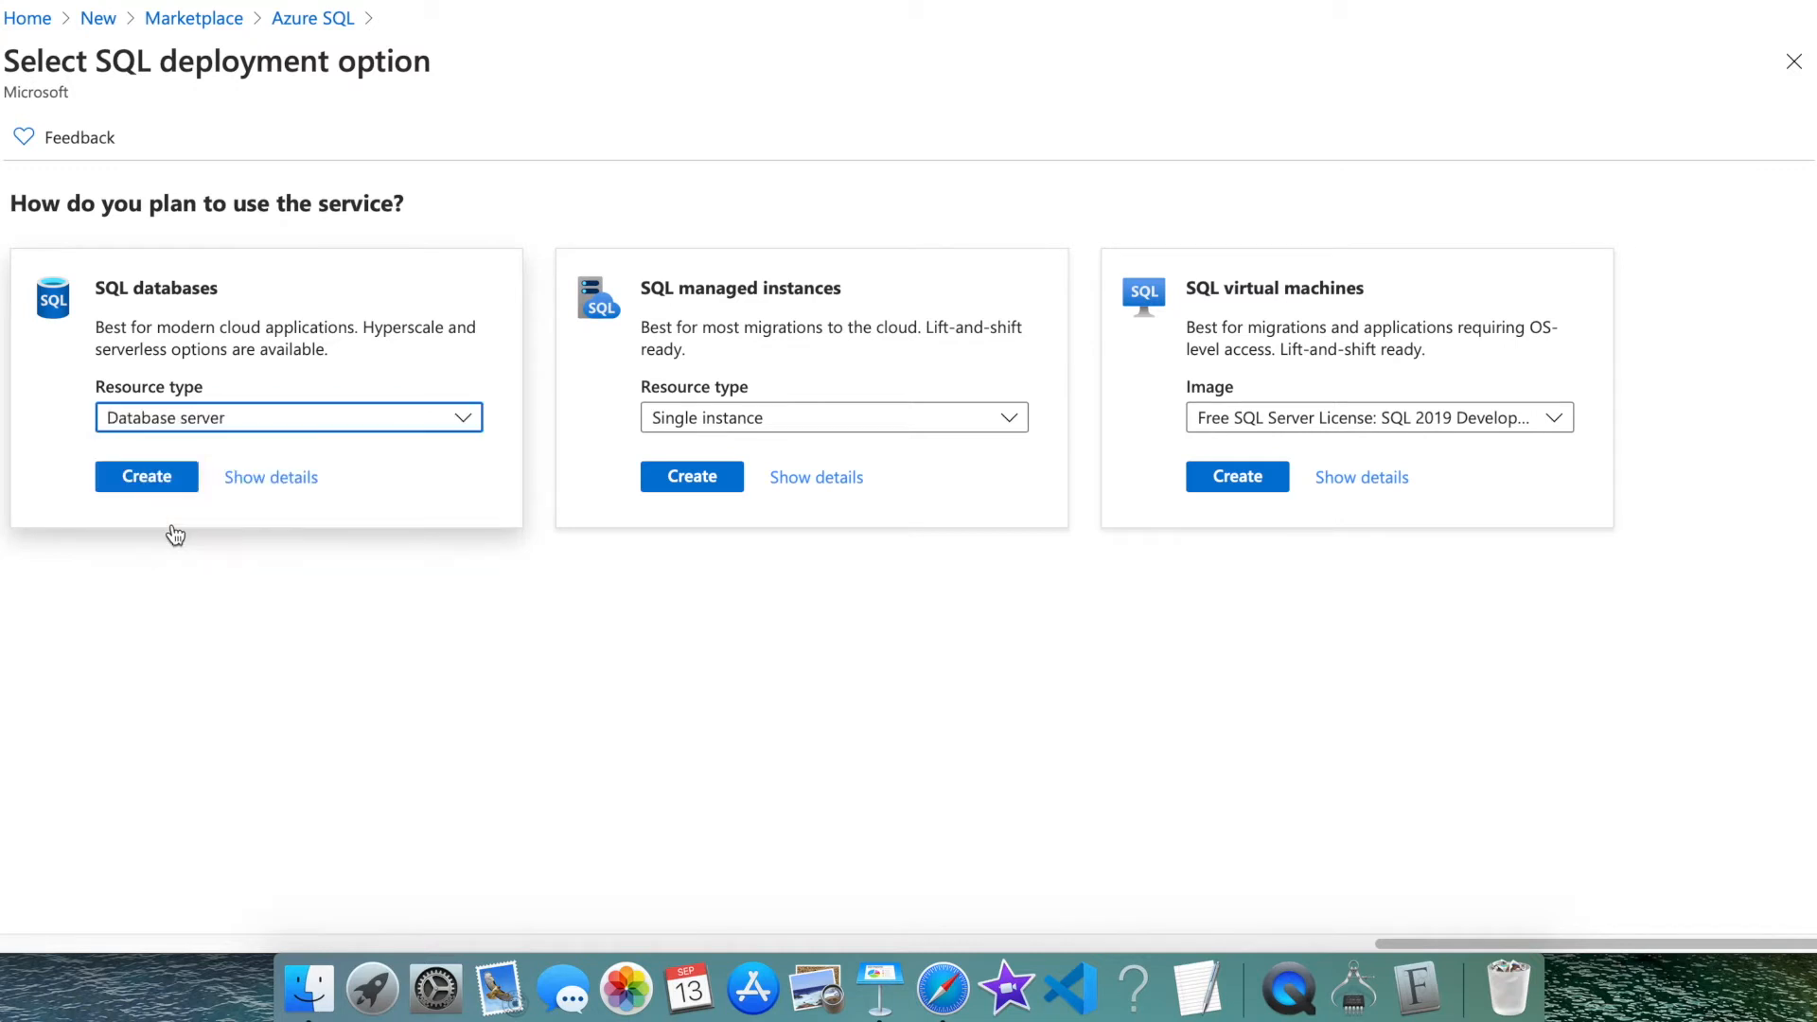
Try Single database and then Elastic pool as the SQL databases resource type
left_click(199, 430)
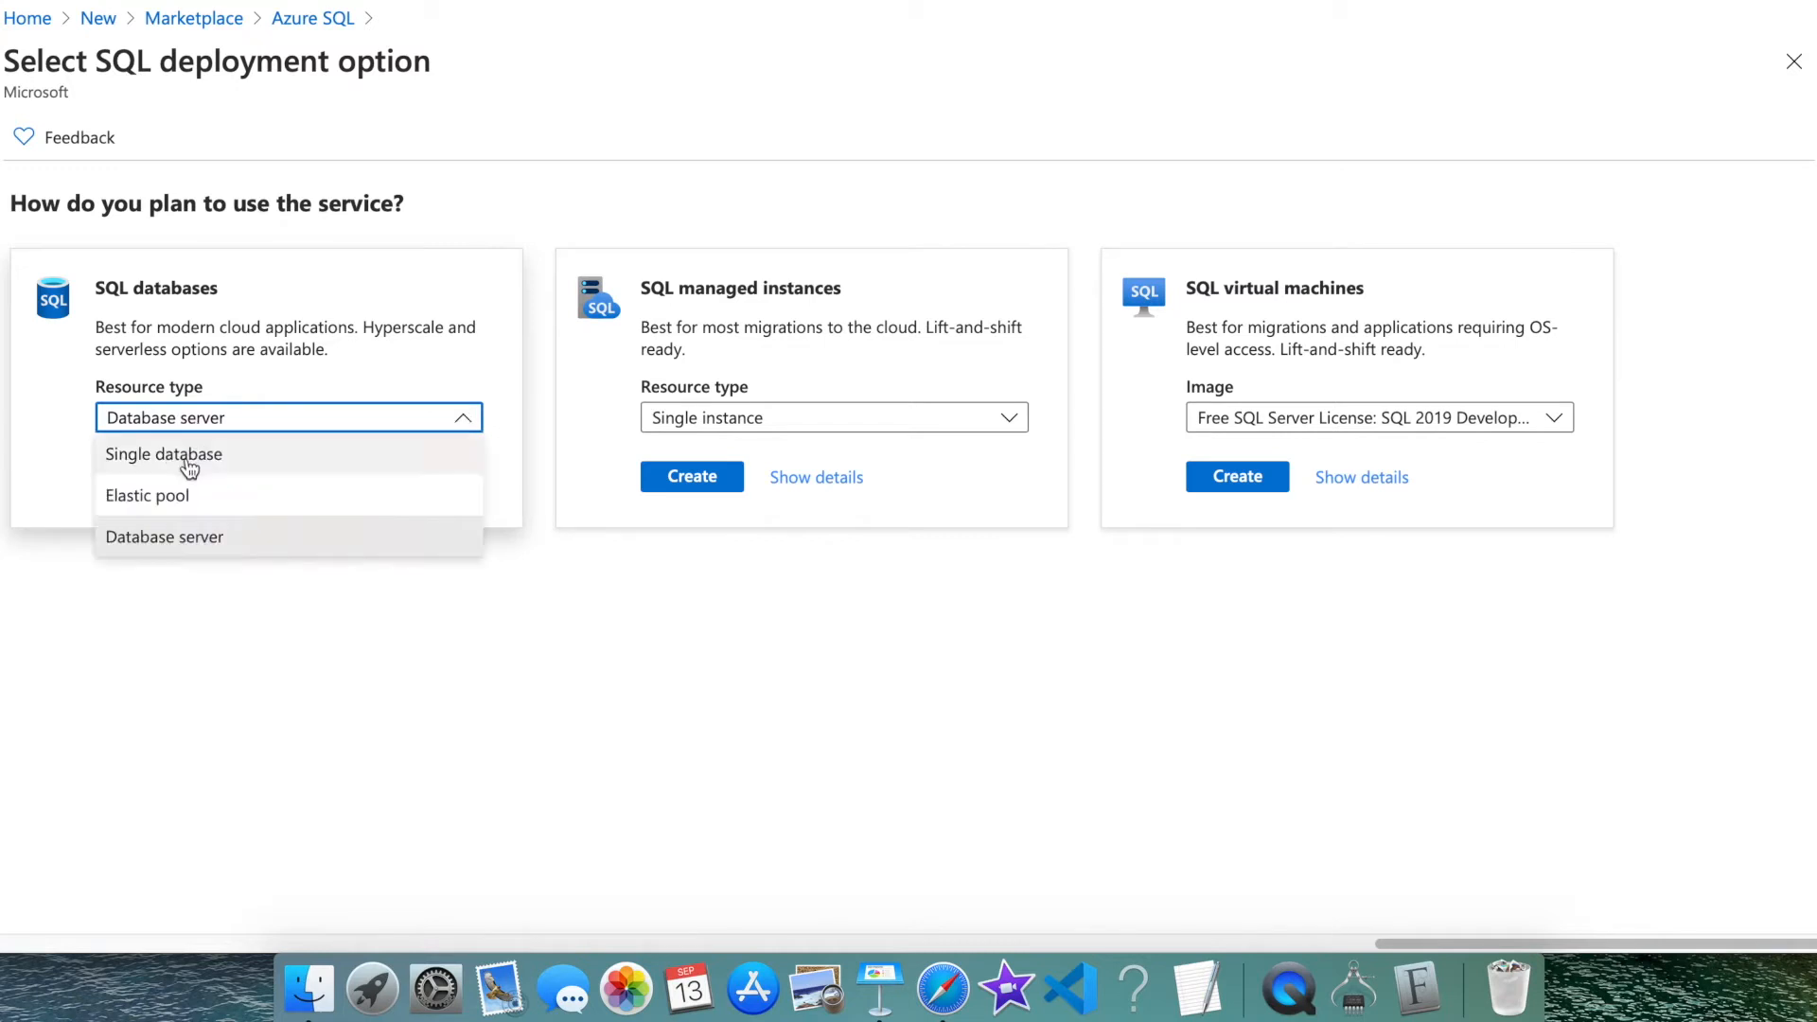
left_click(190, 468)
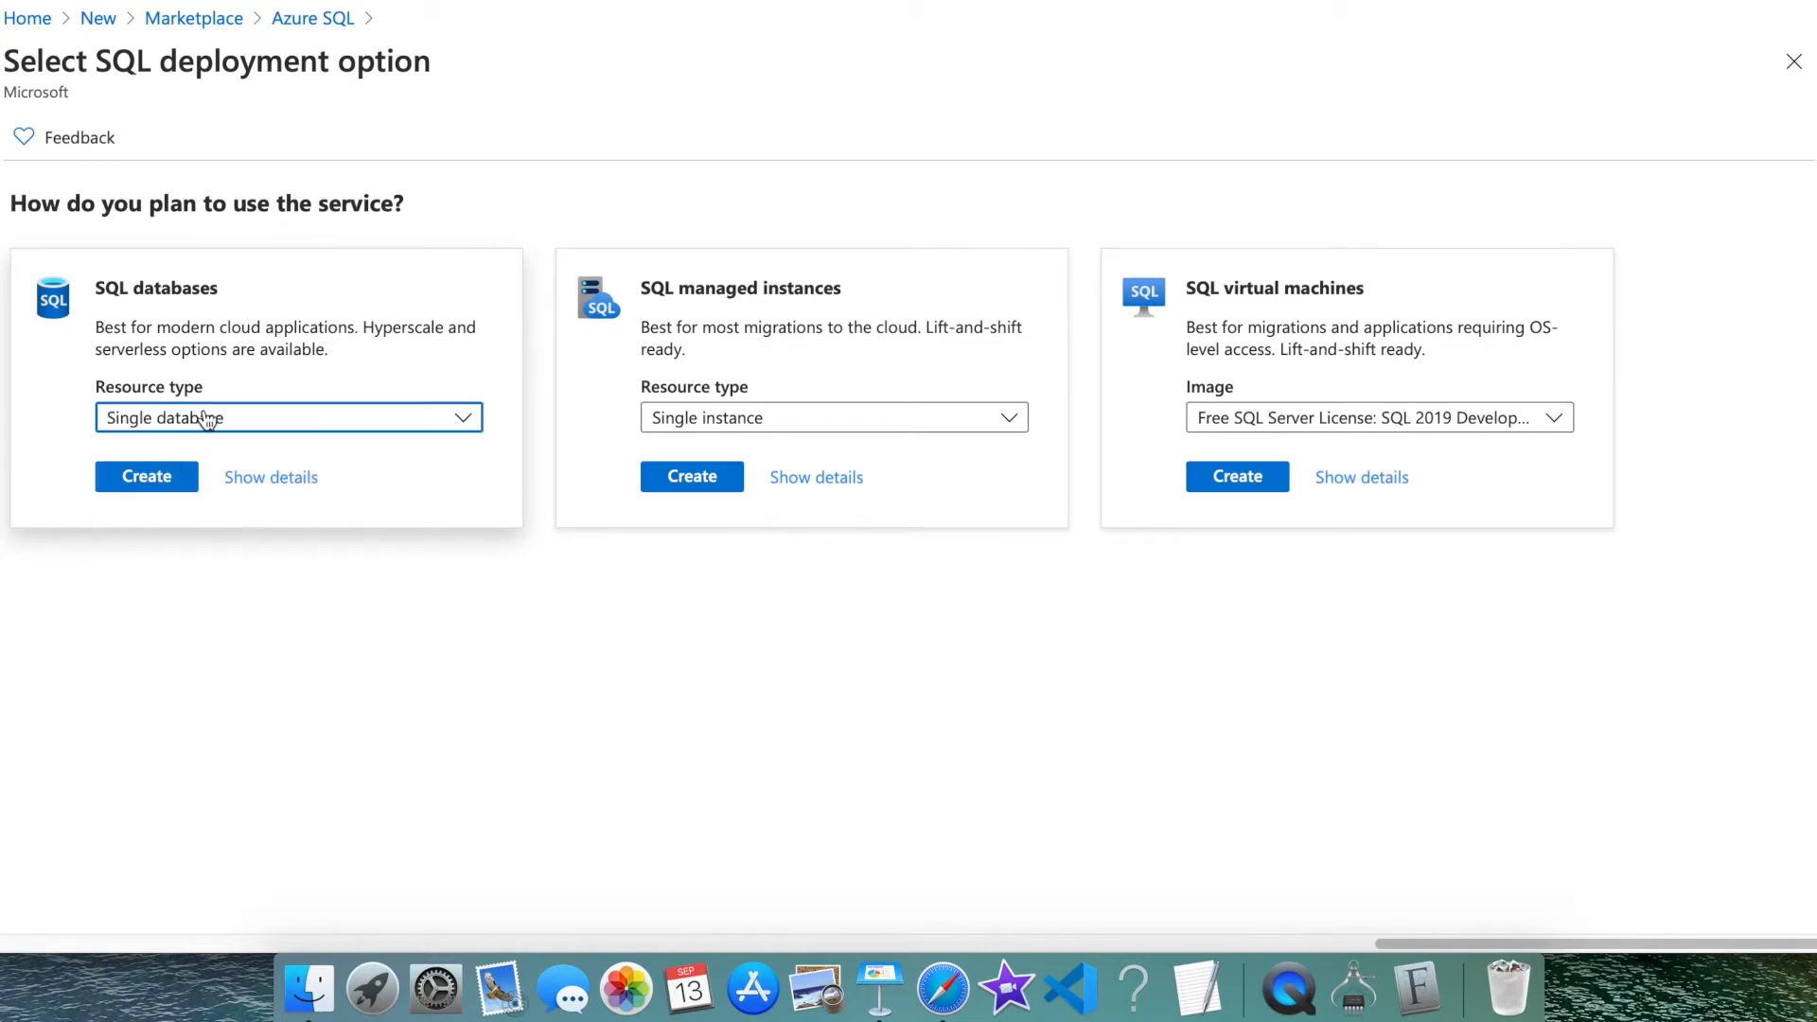
left_click(206, 427)
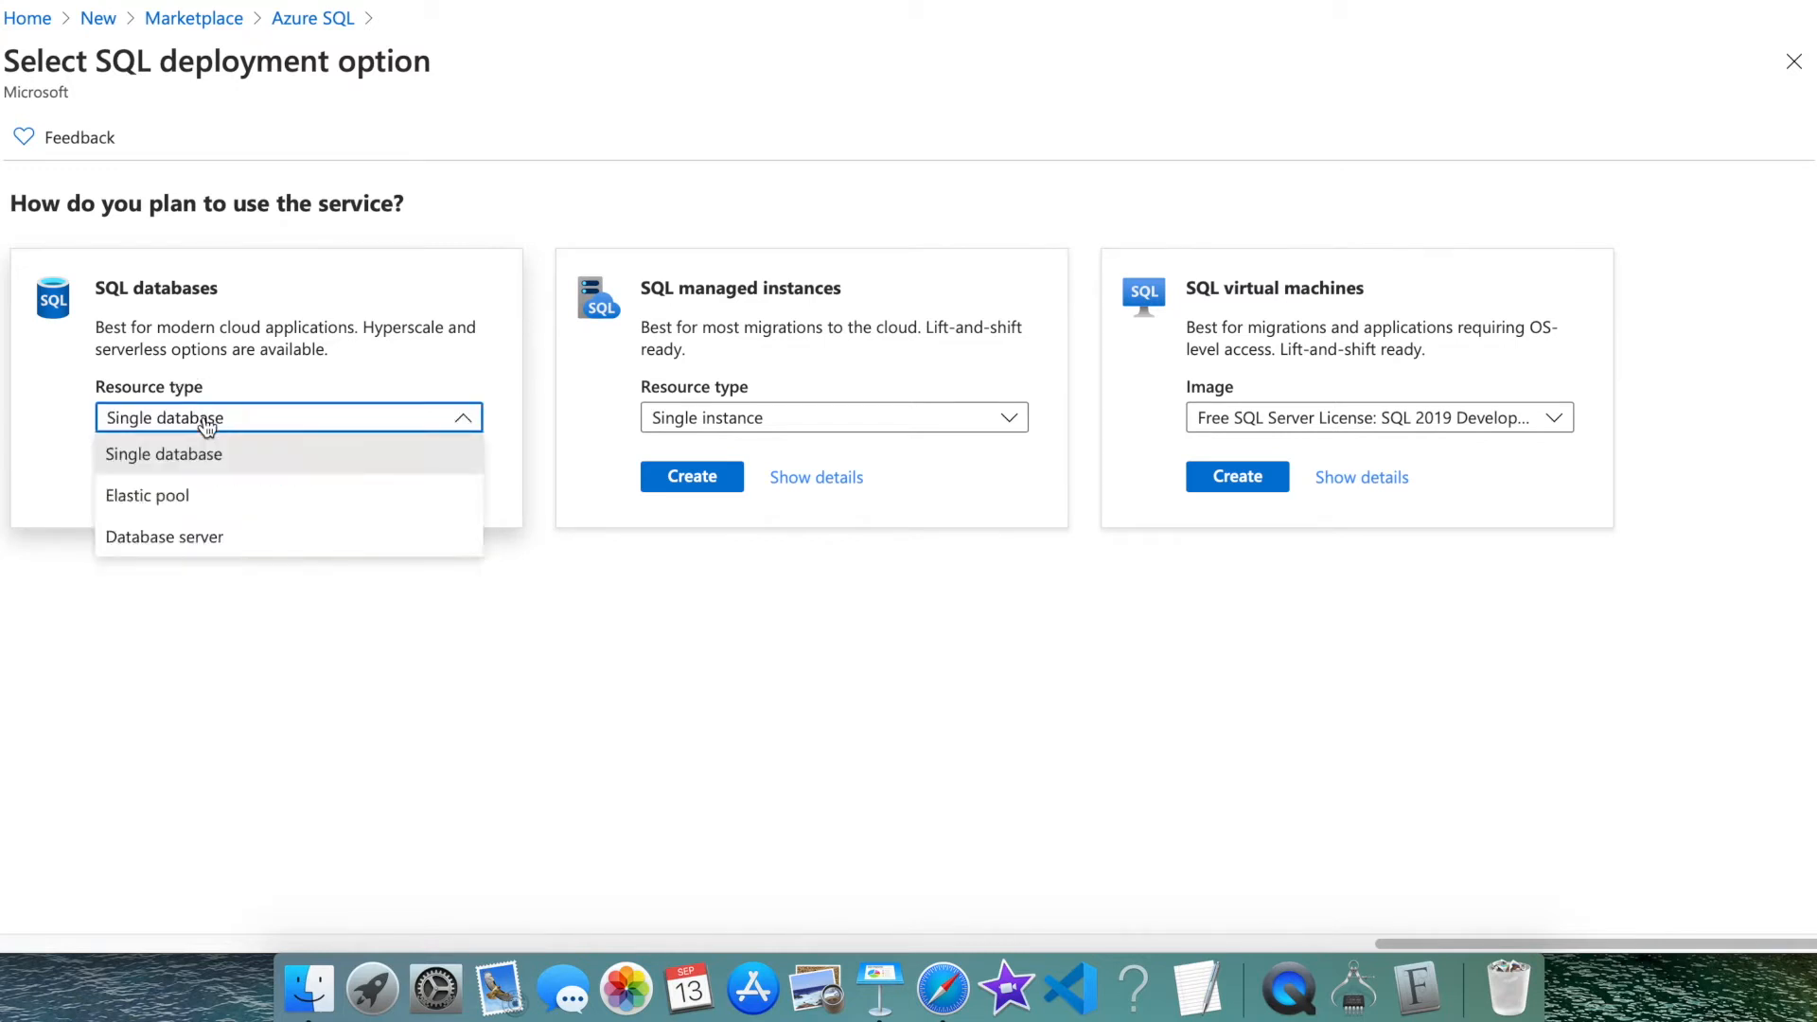
left_click(206, 427)
left_click(206, 427)
left_click(206, 427)
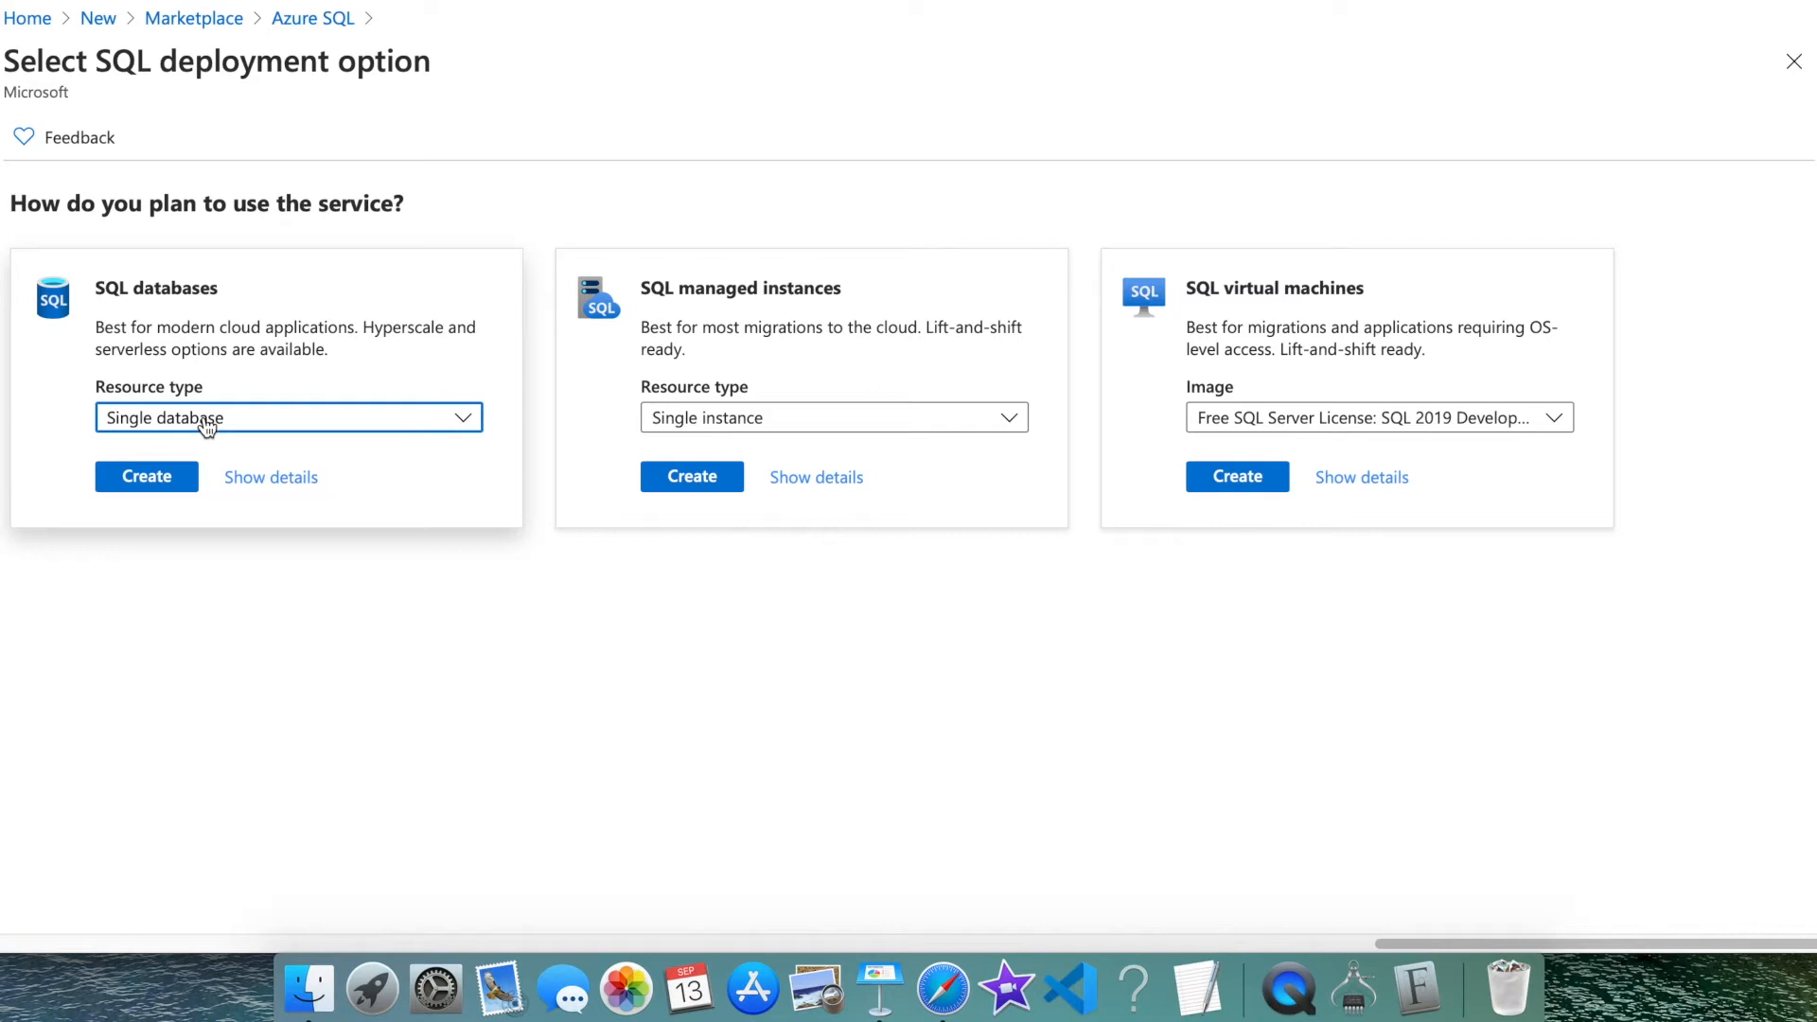
left_click(207, 427)
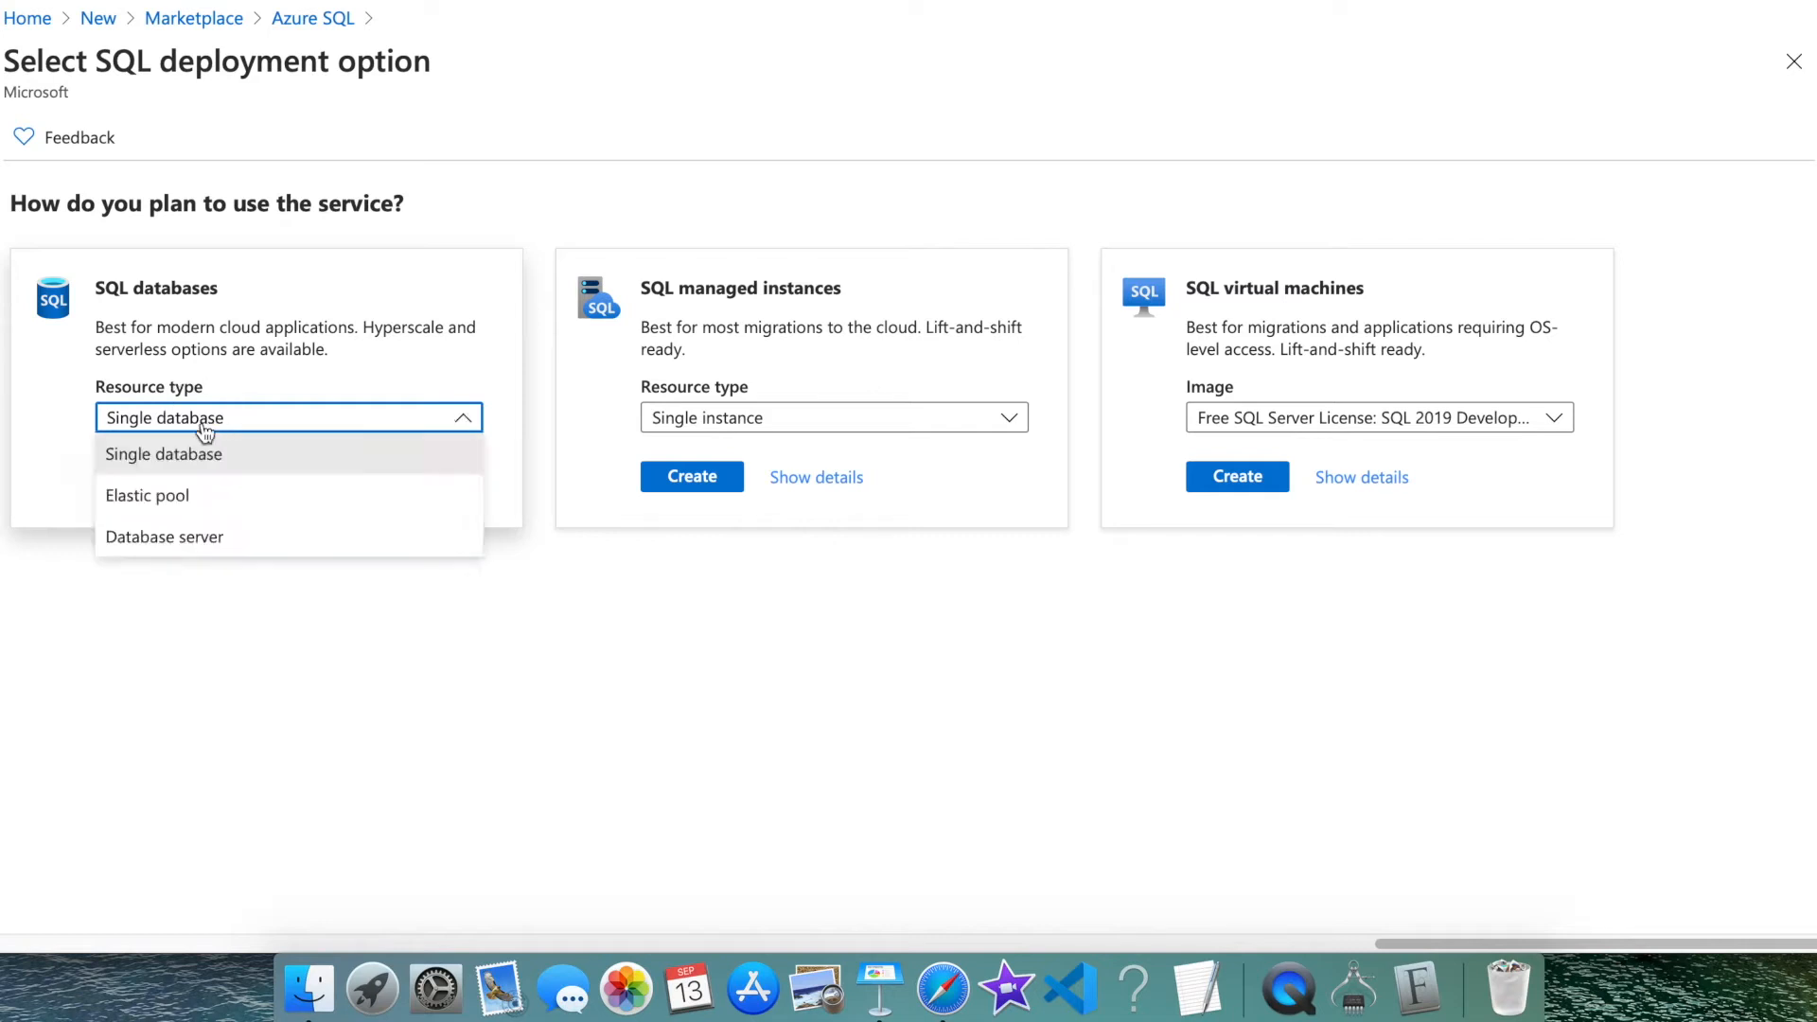
left_click(191, 495)
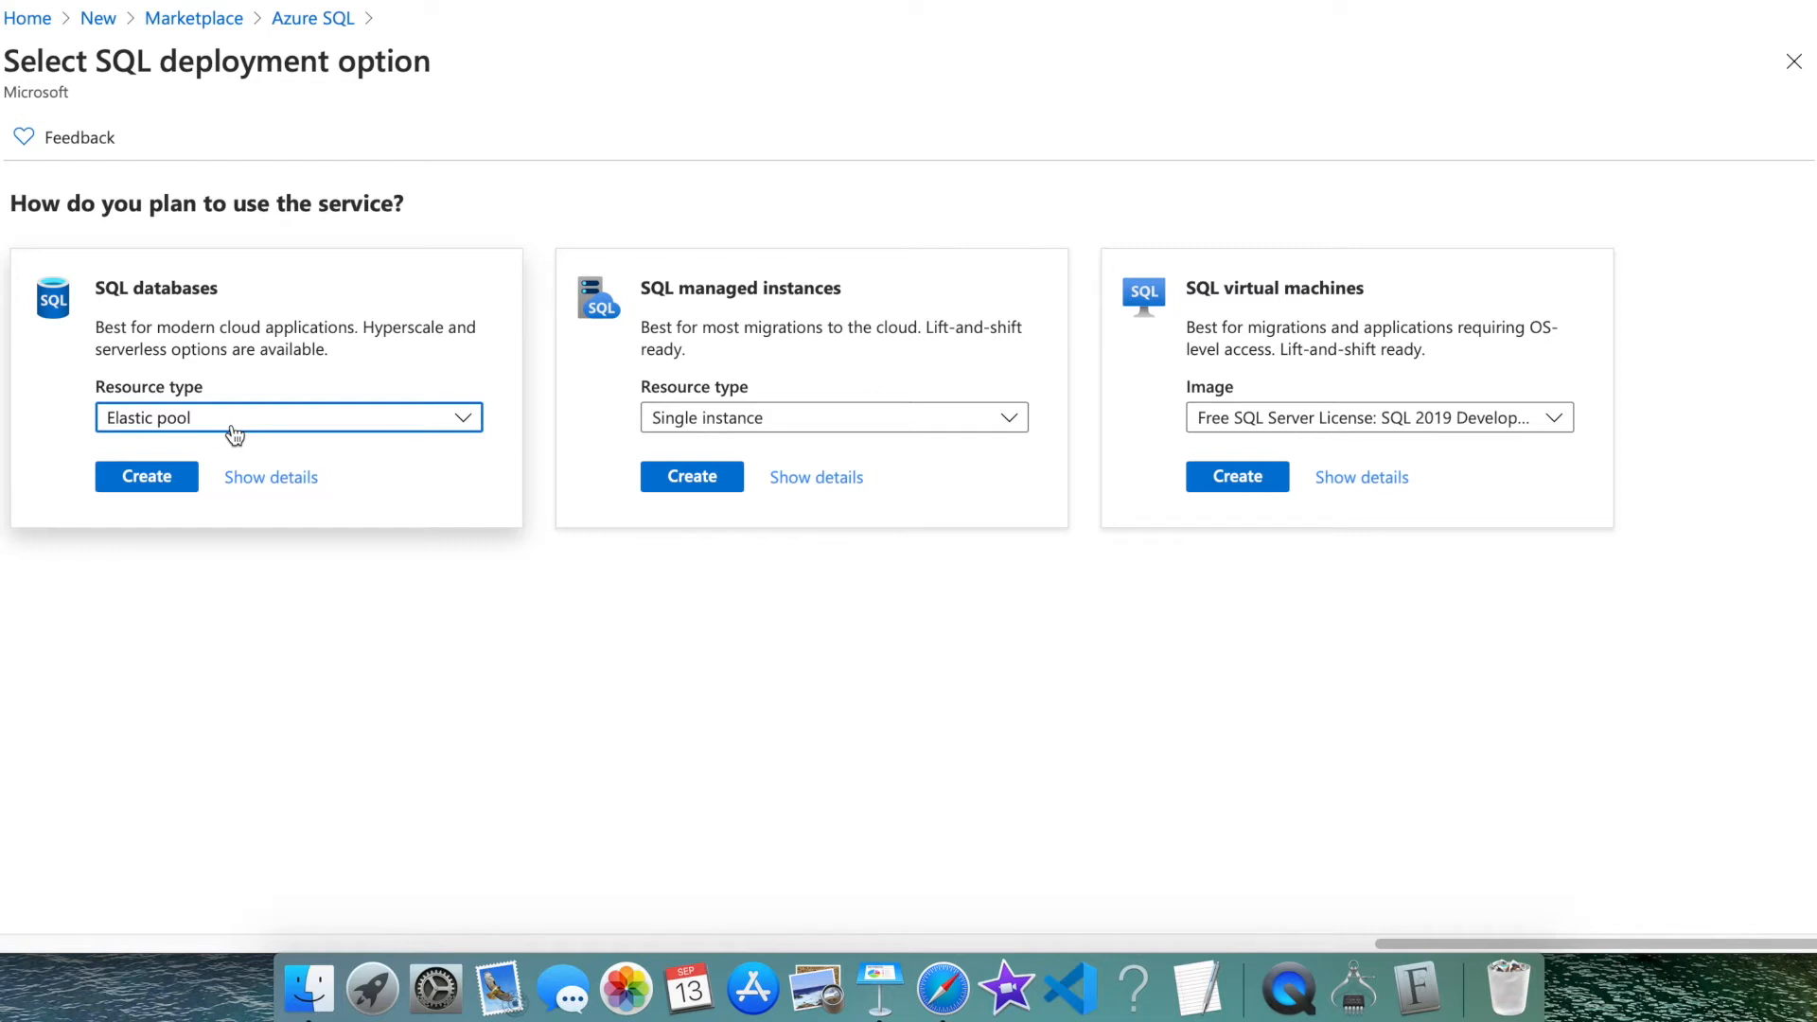
Set the resource type back to Database server and start creating the server
left_click(233, 427)
left_click(152, 640)
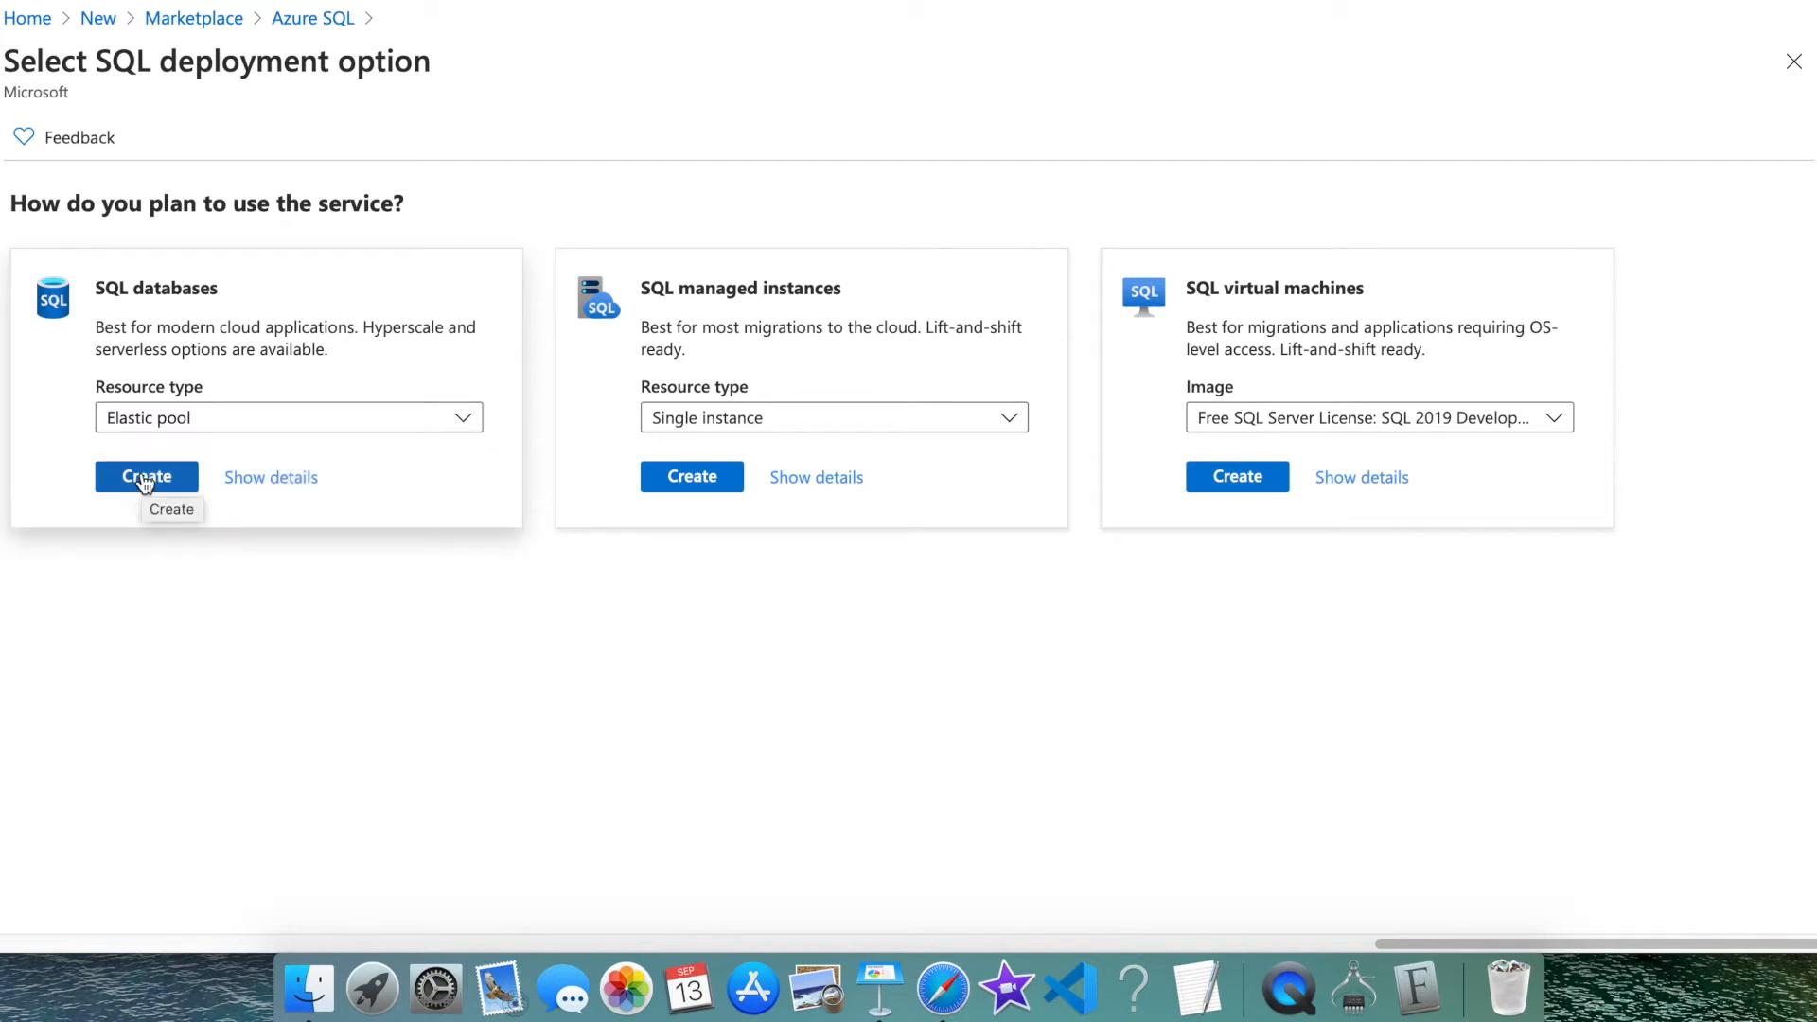
left_click(153, 423)
left_click(163, 537)
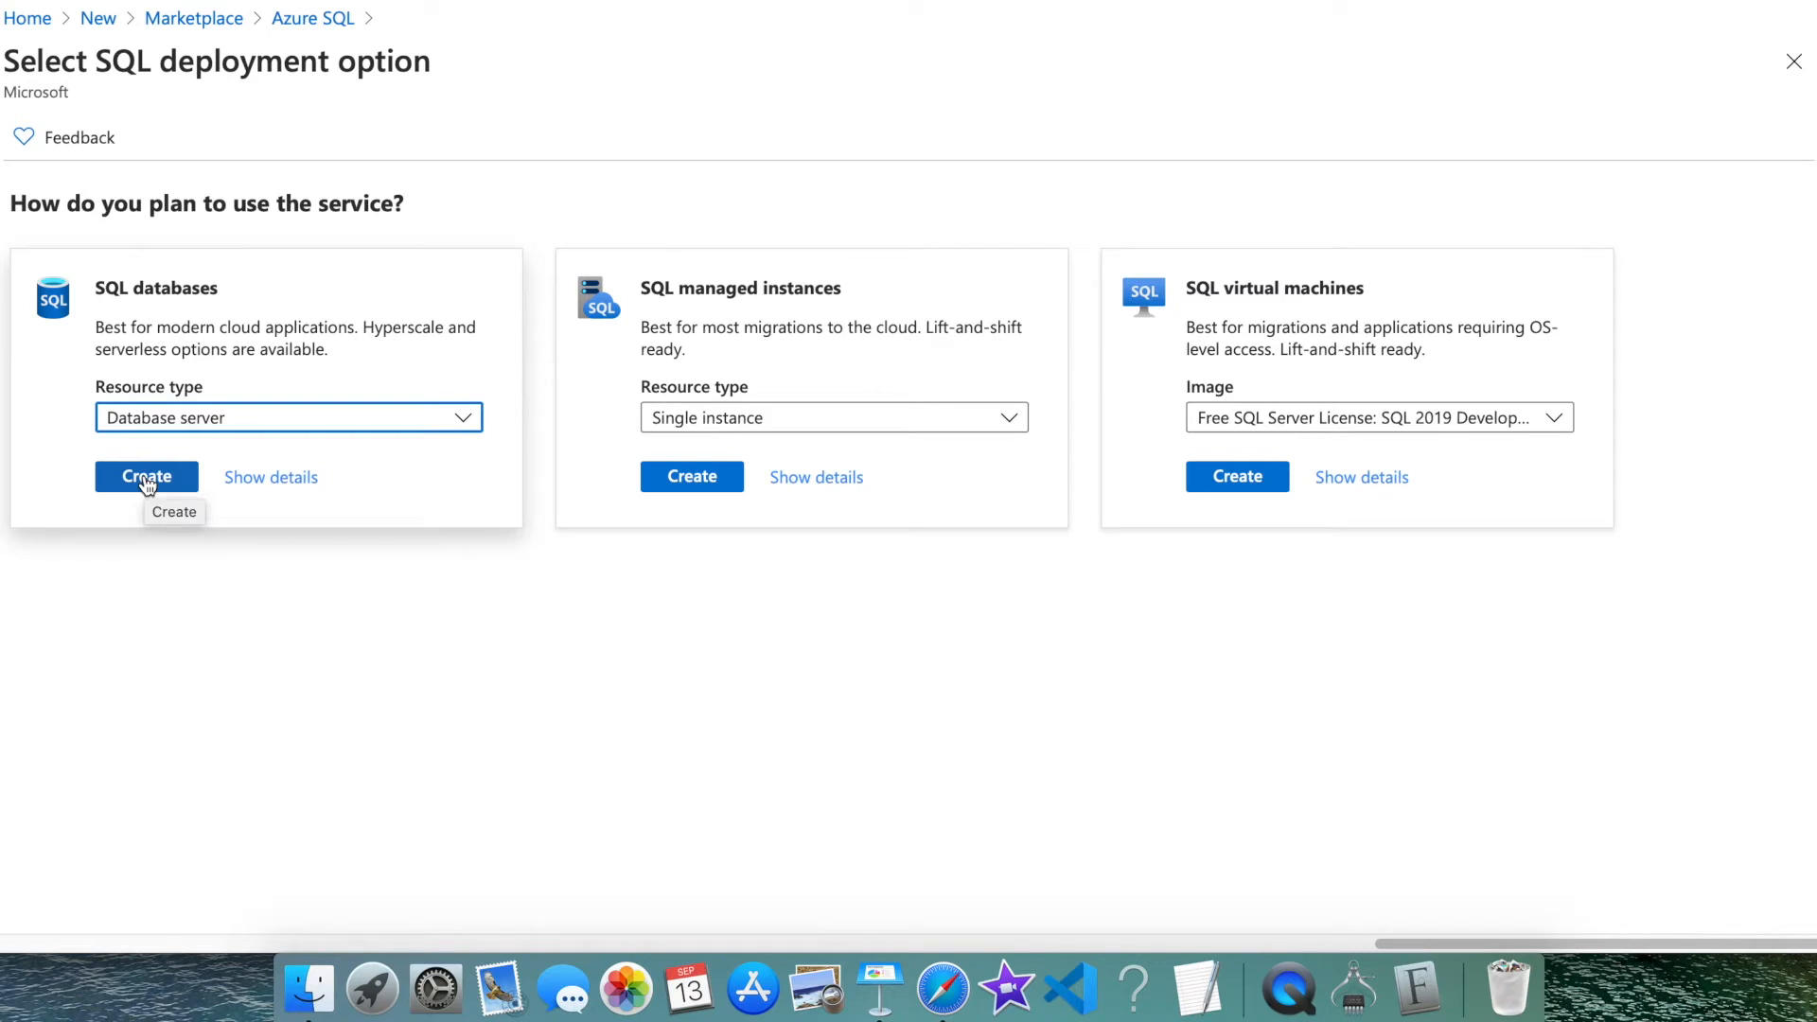
left_click(147, 482)
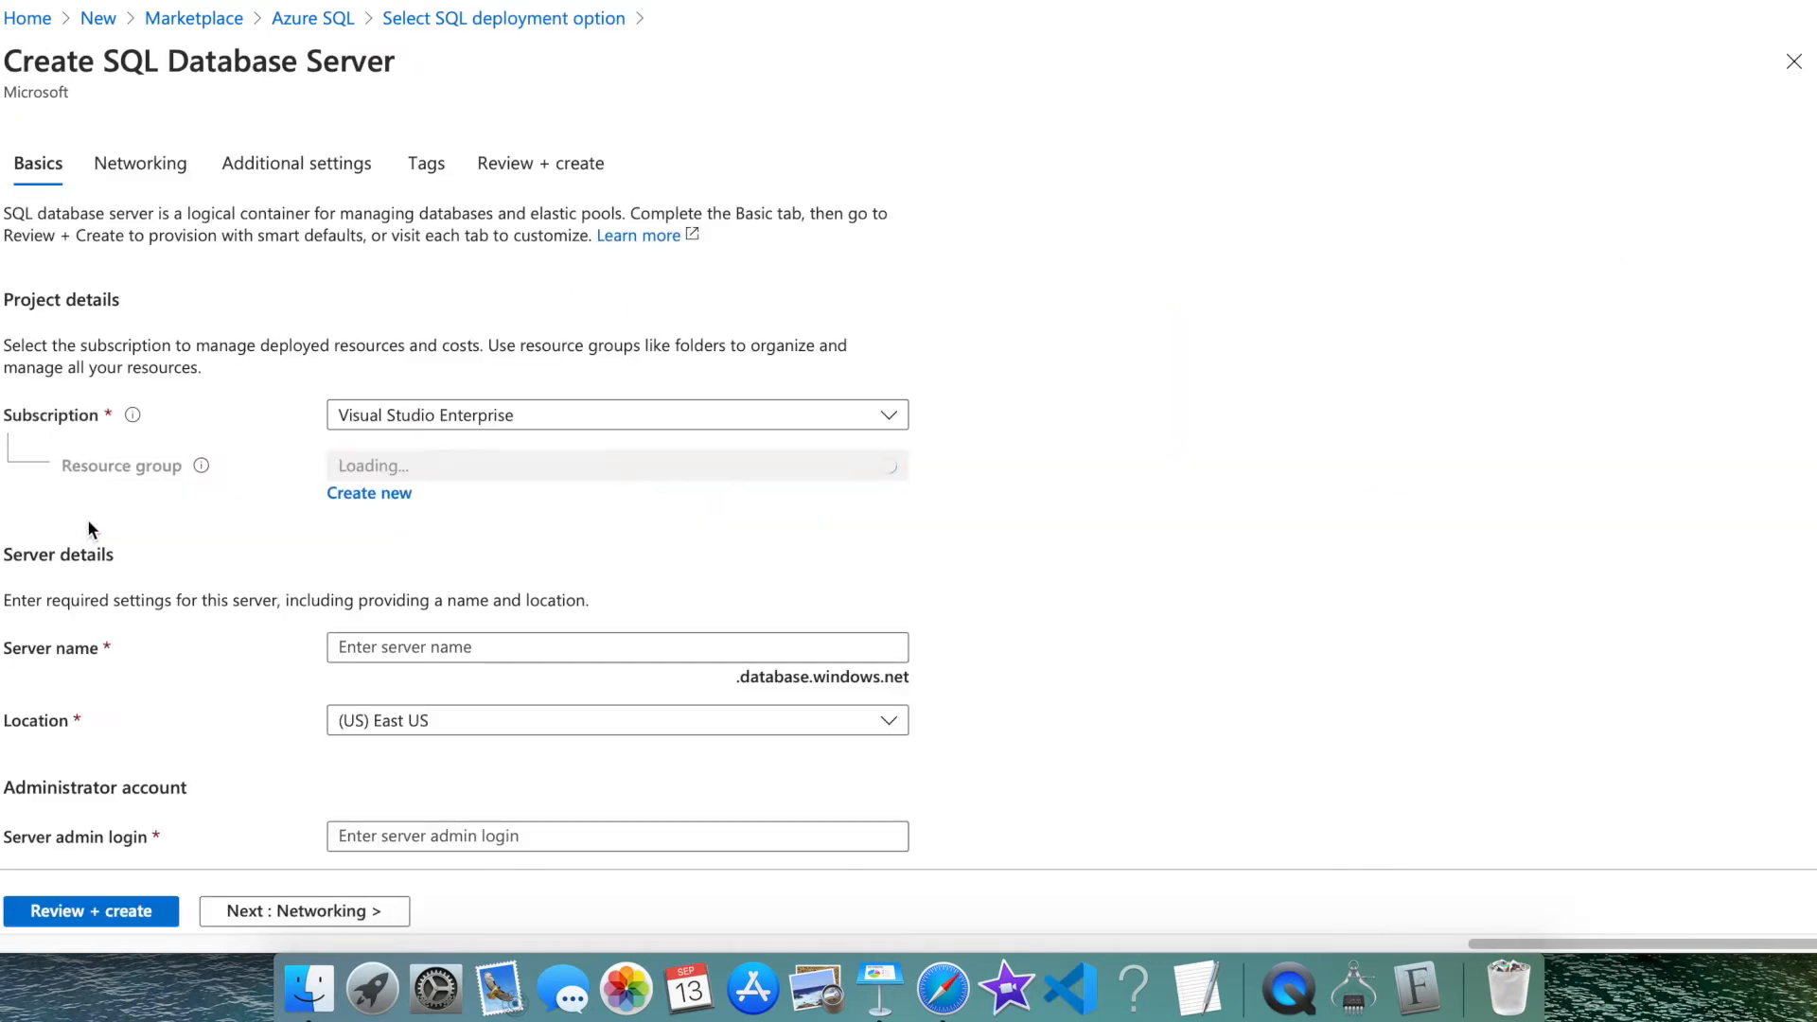
Place the new server in the azure-fundamental resource group
left_click(527, 469)
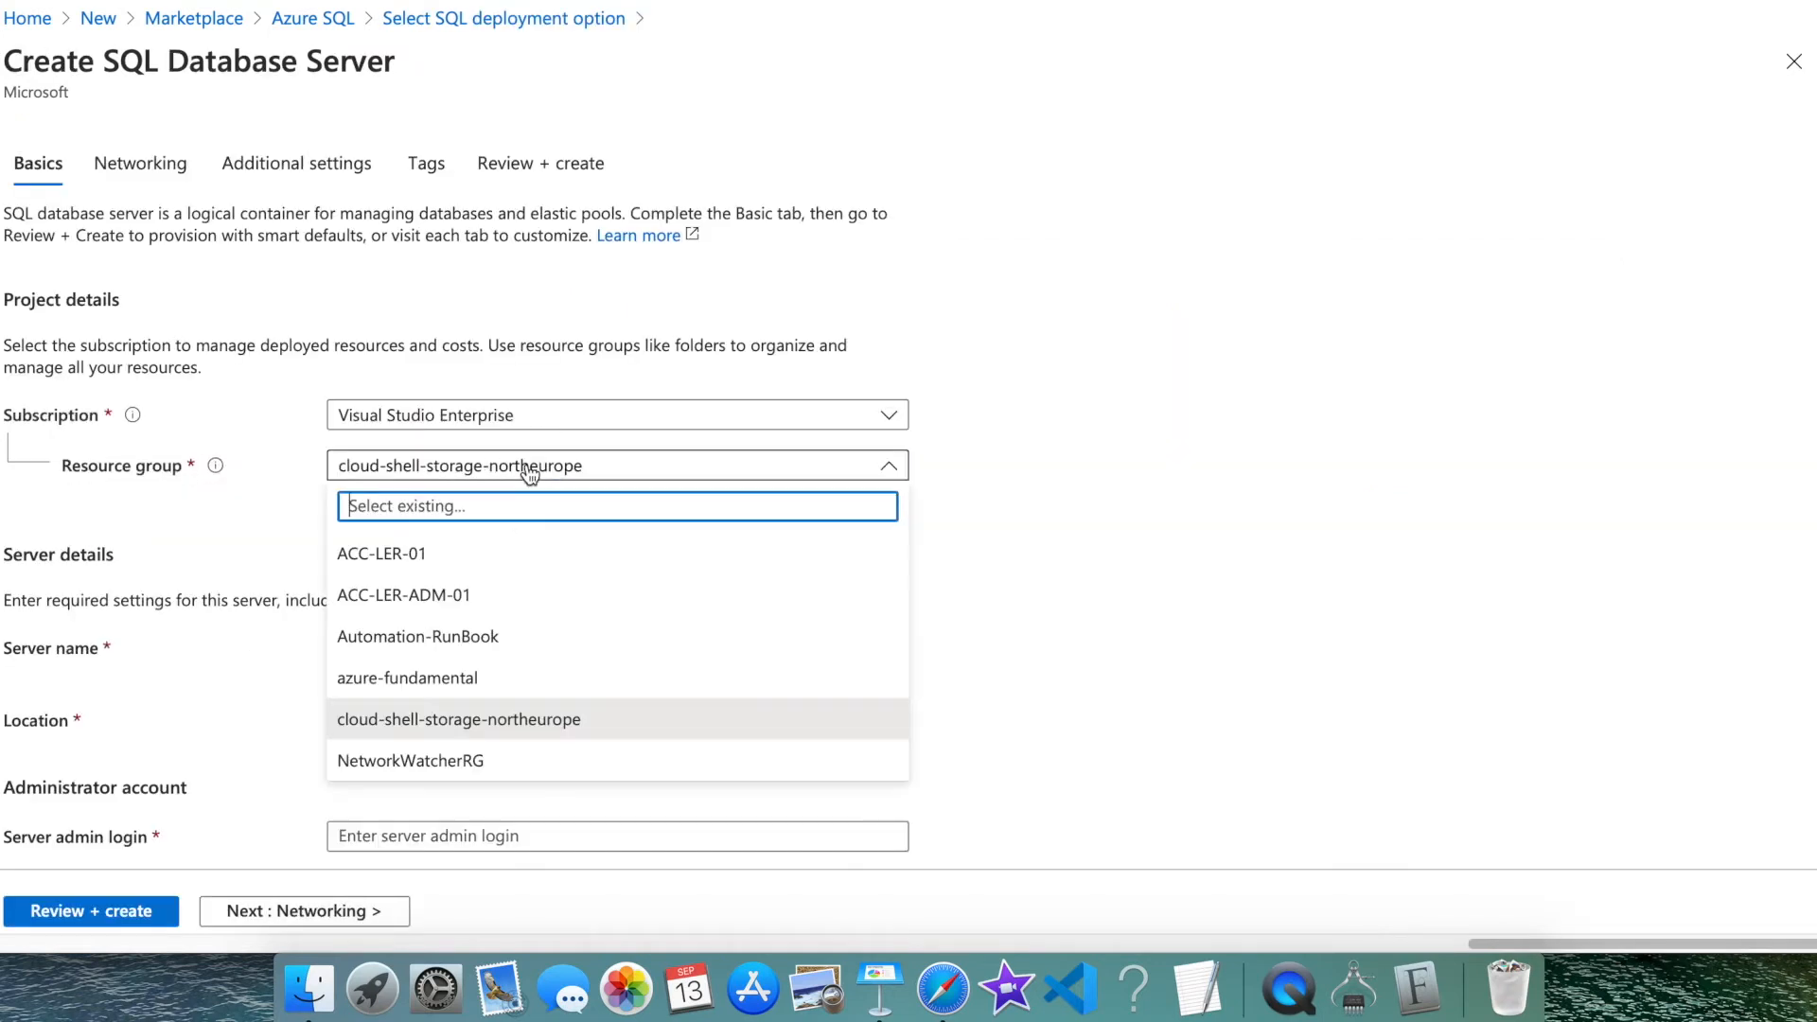
left_click(448, 675)
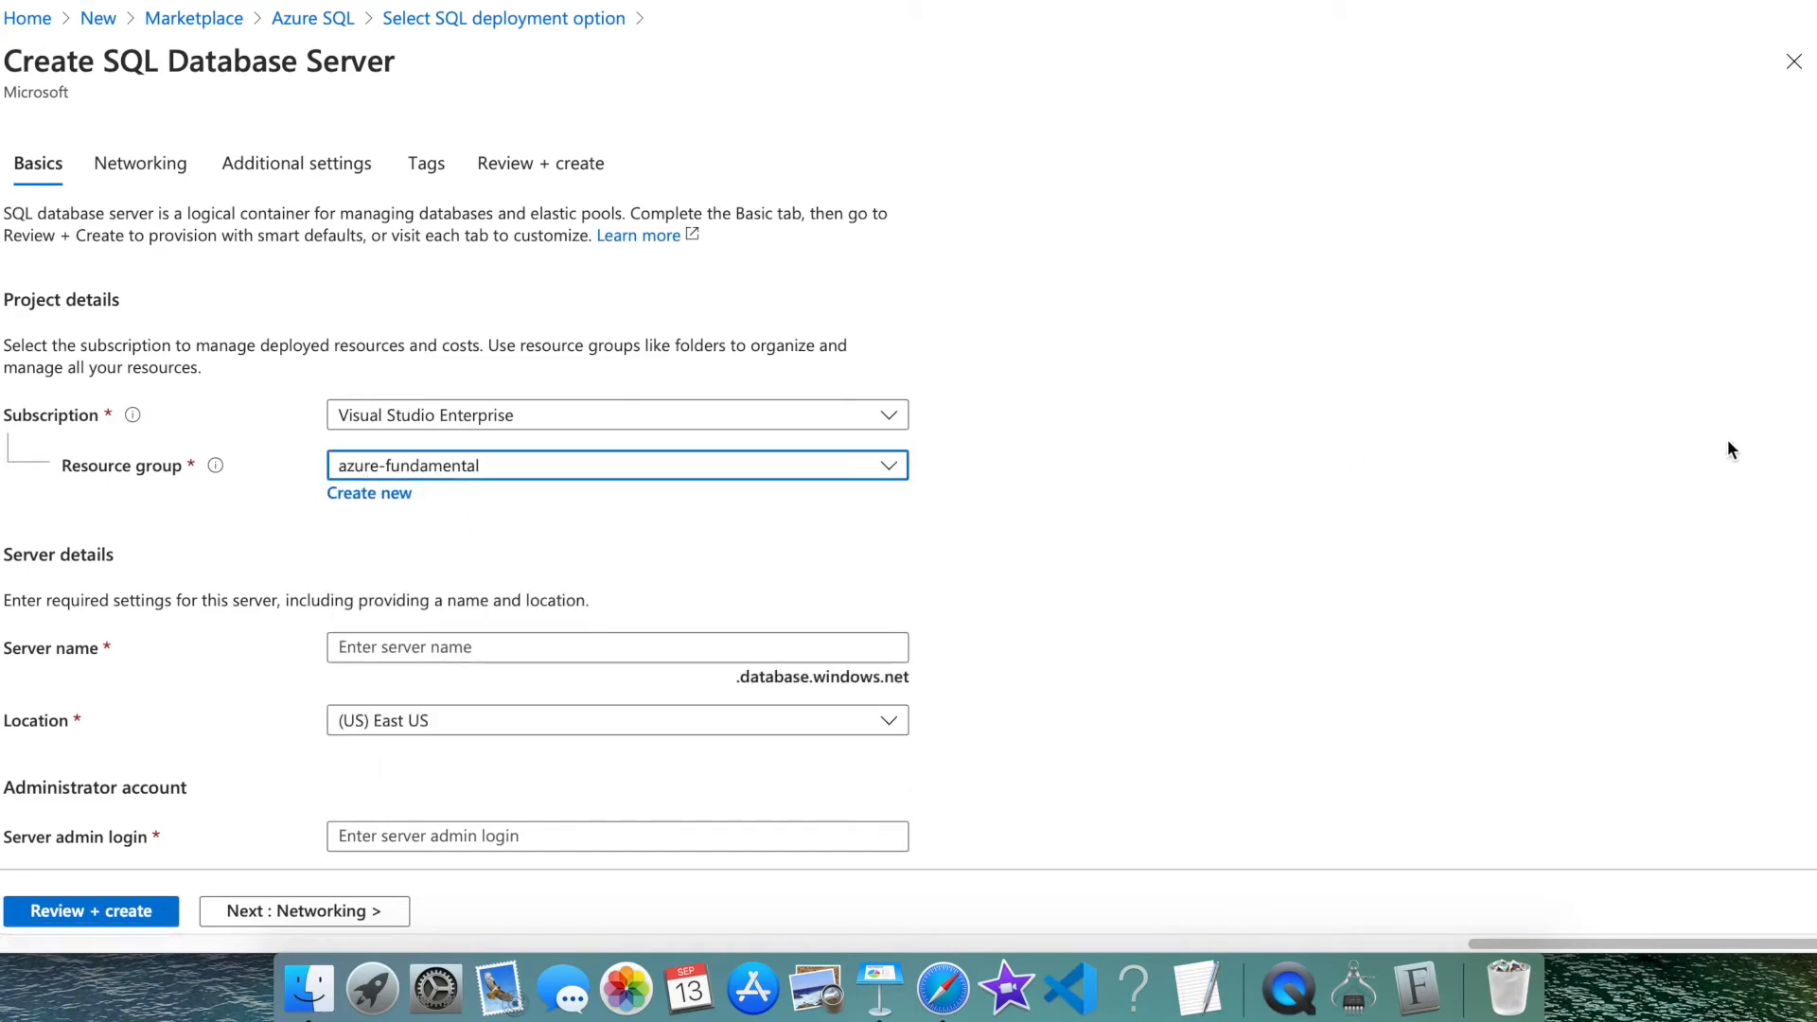
left_click_drag(1816, 396, 1810, 353)
left_click(1241, 375)
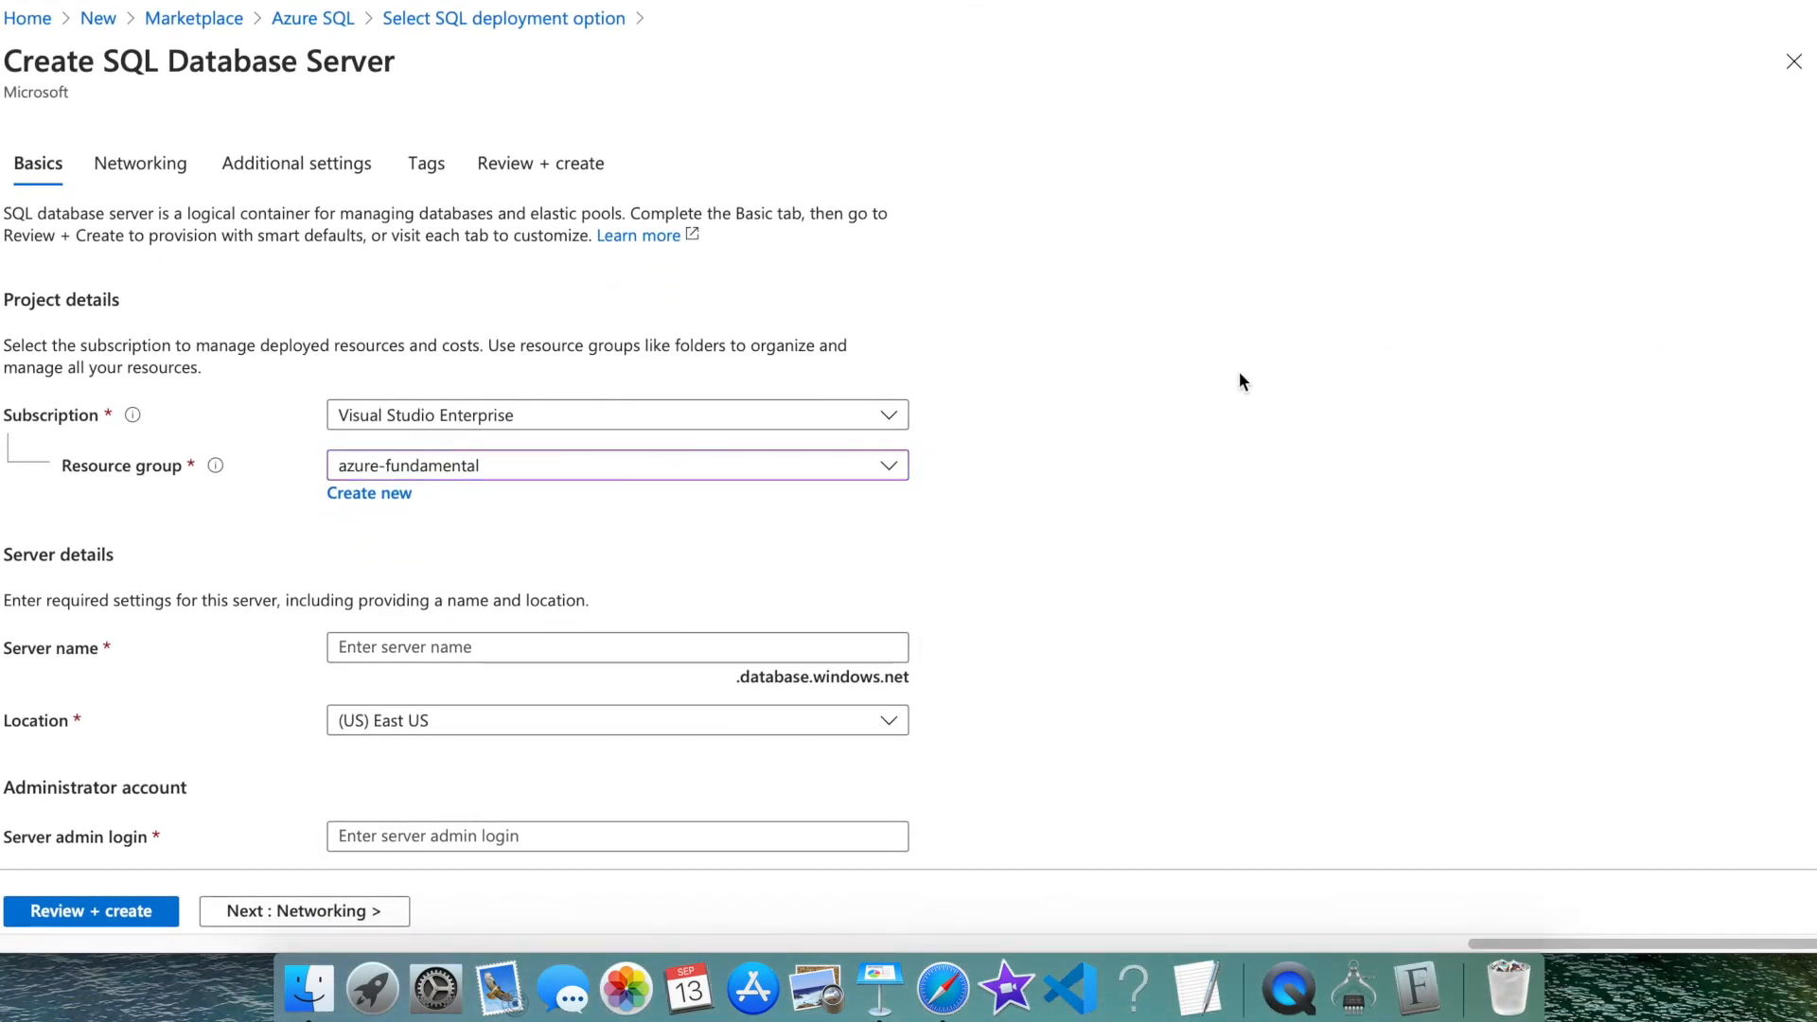
left_click_drag(1805, 592, 1806, 686)
Name the server azureacent-sql
left_click(454, 547)
type("azure")
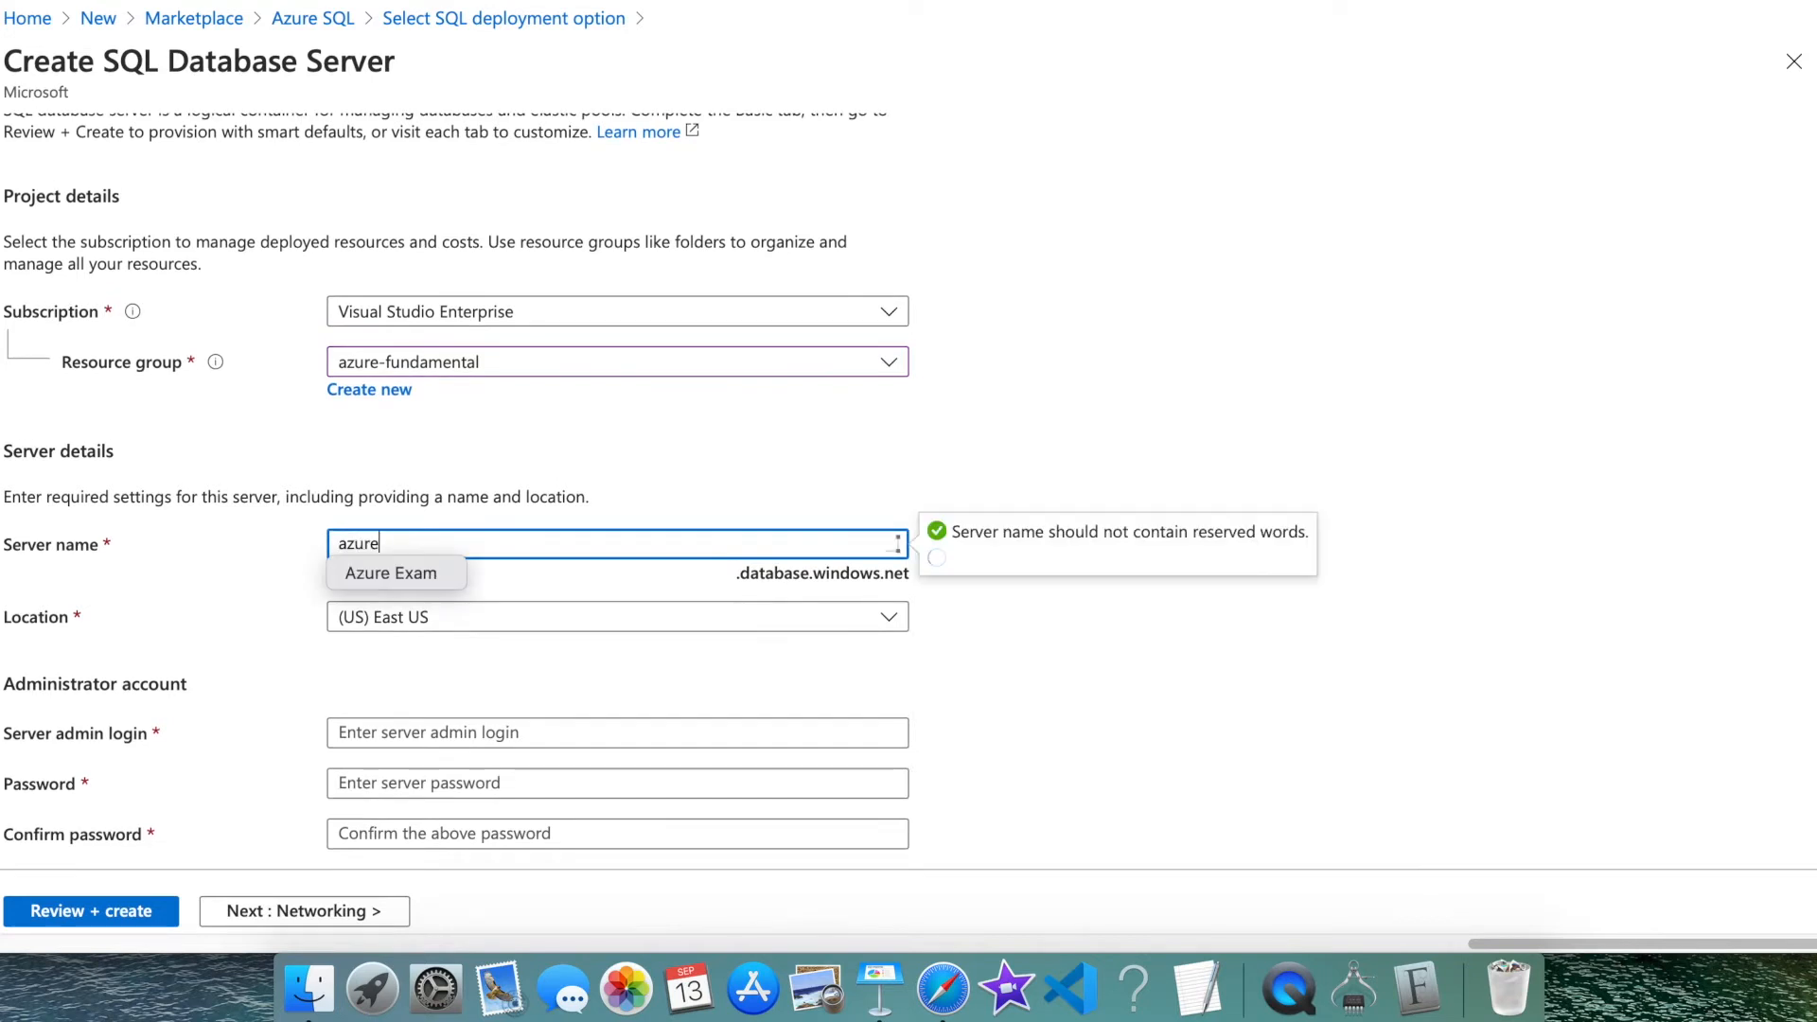
type("ace")
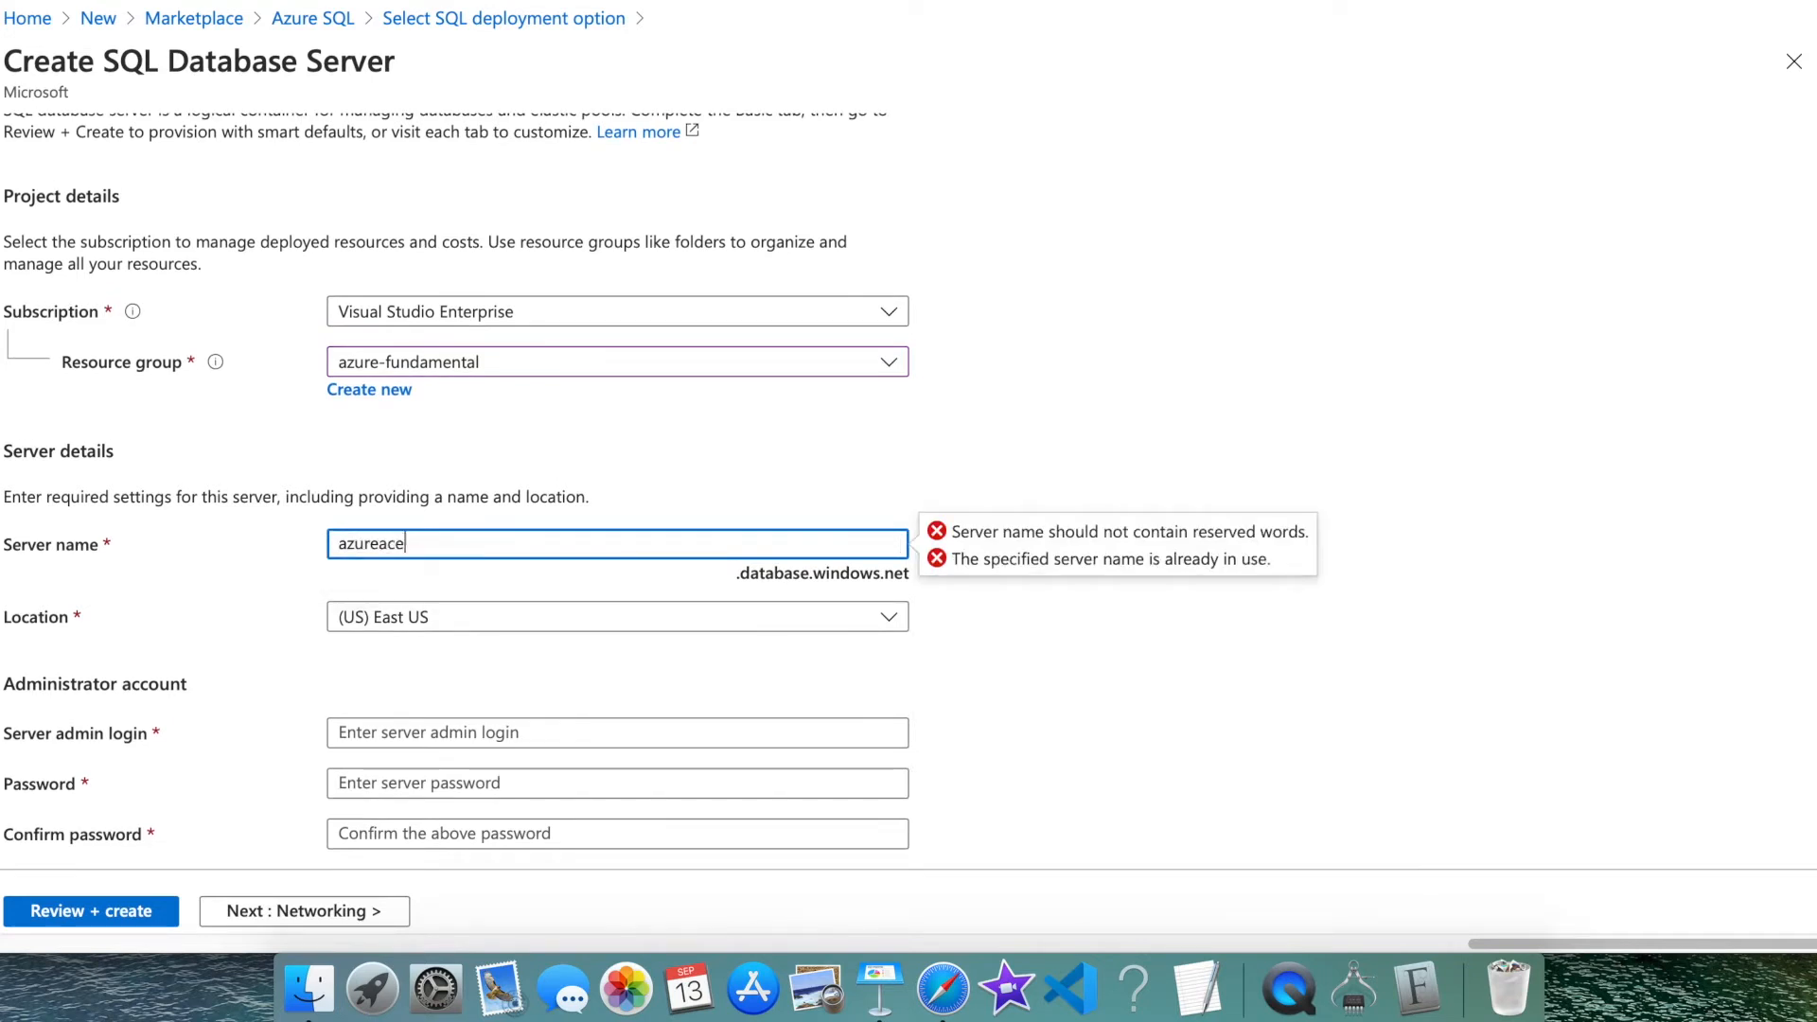
type("nt-sql")
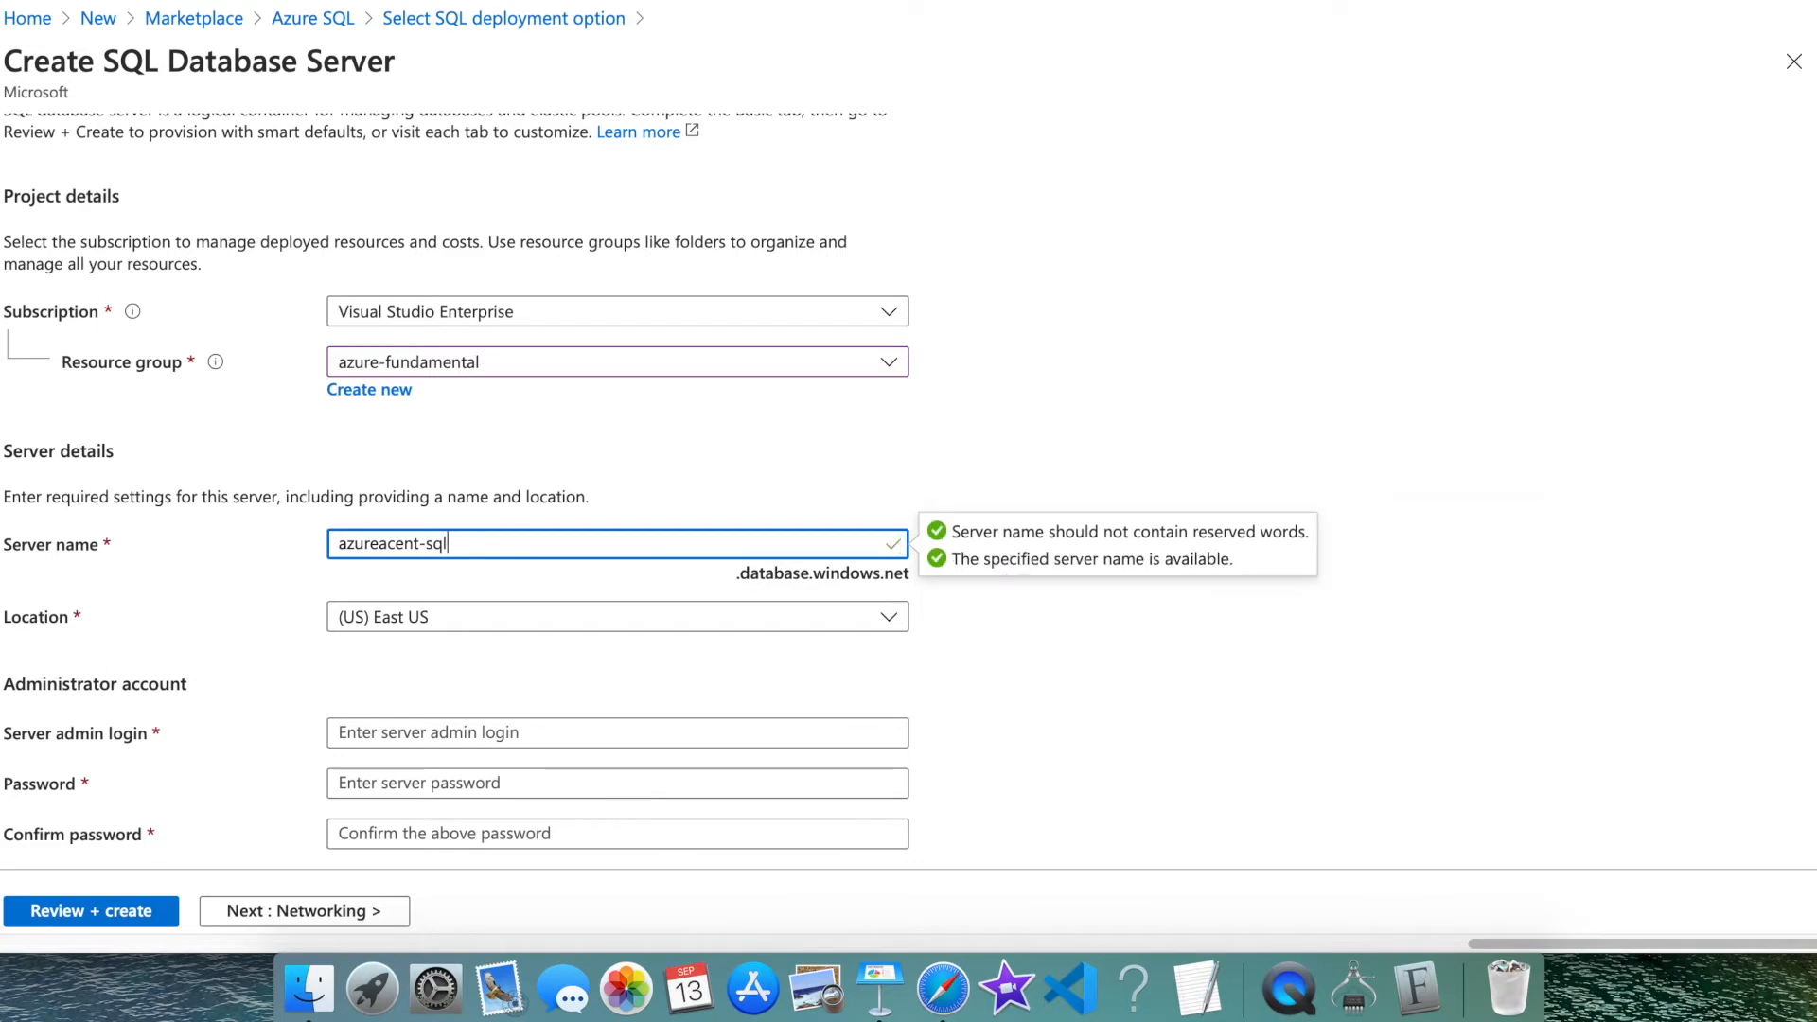
left_click(479, 581)
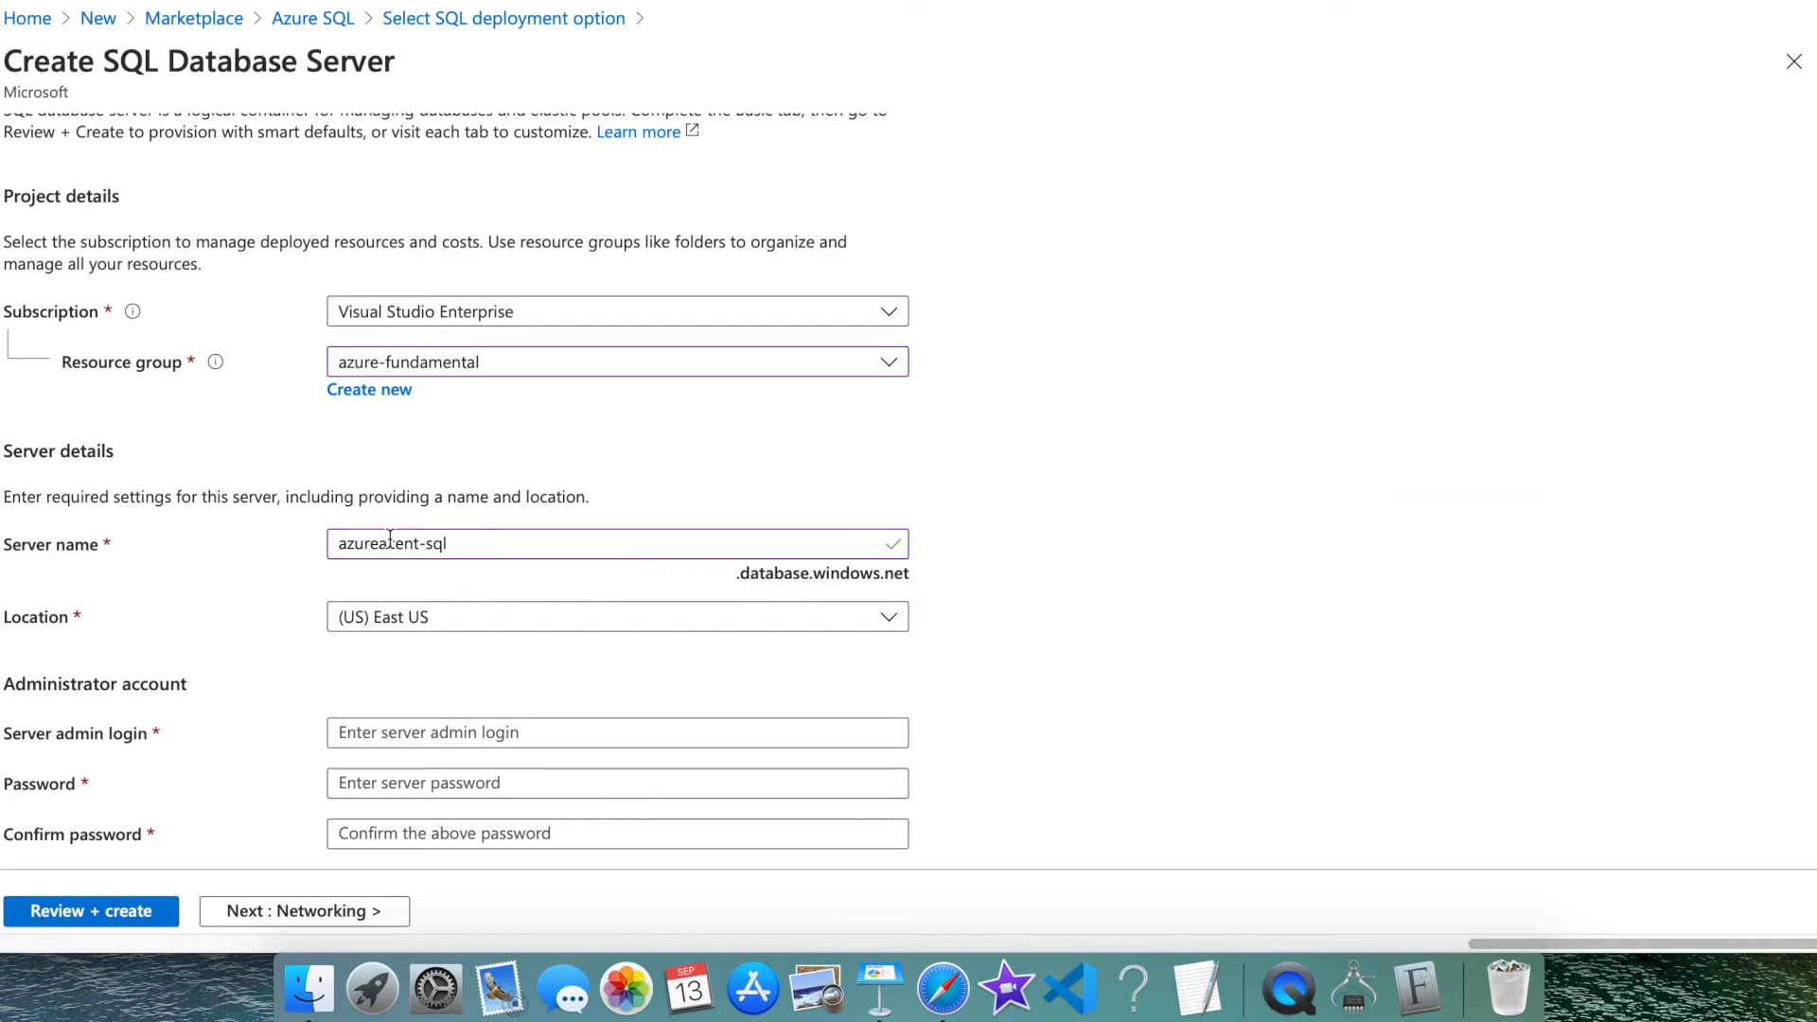
left_click_drag(737, 575, 915, 581)
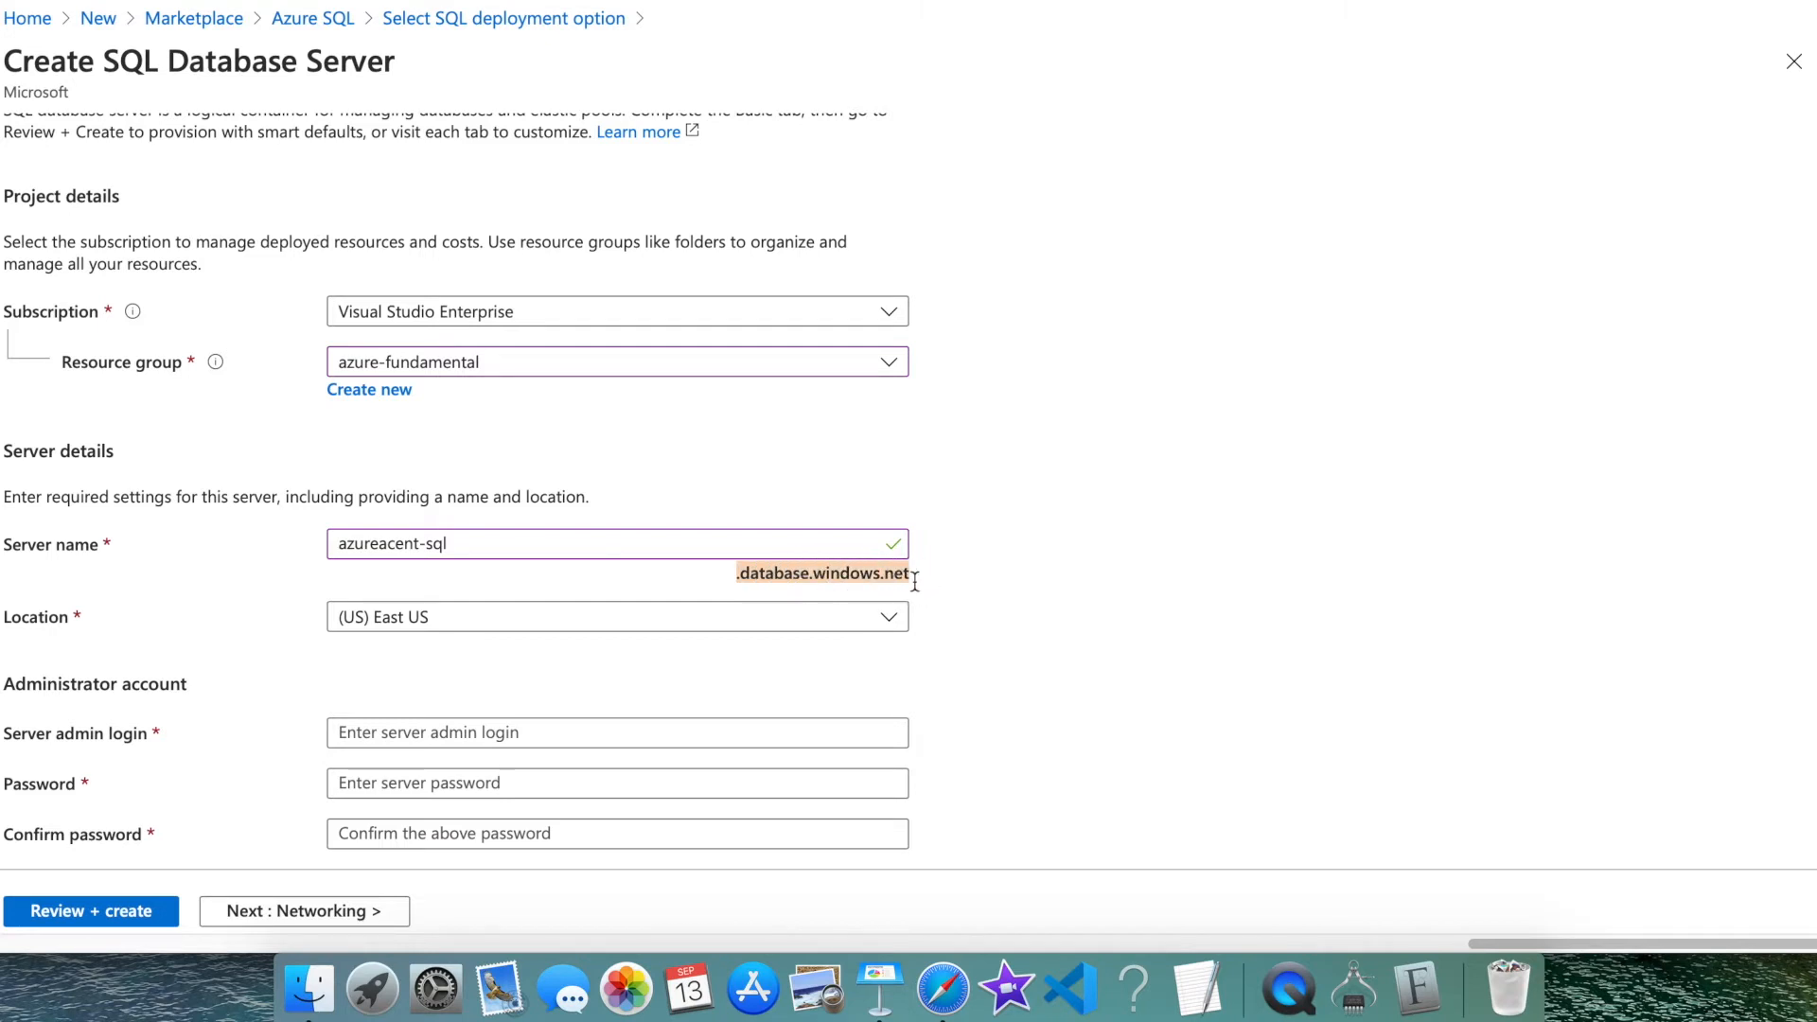
left_click(752, 591)
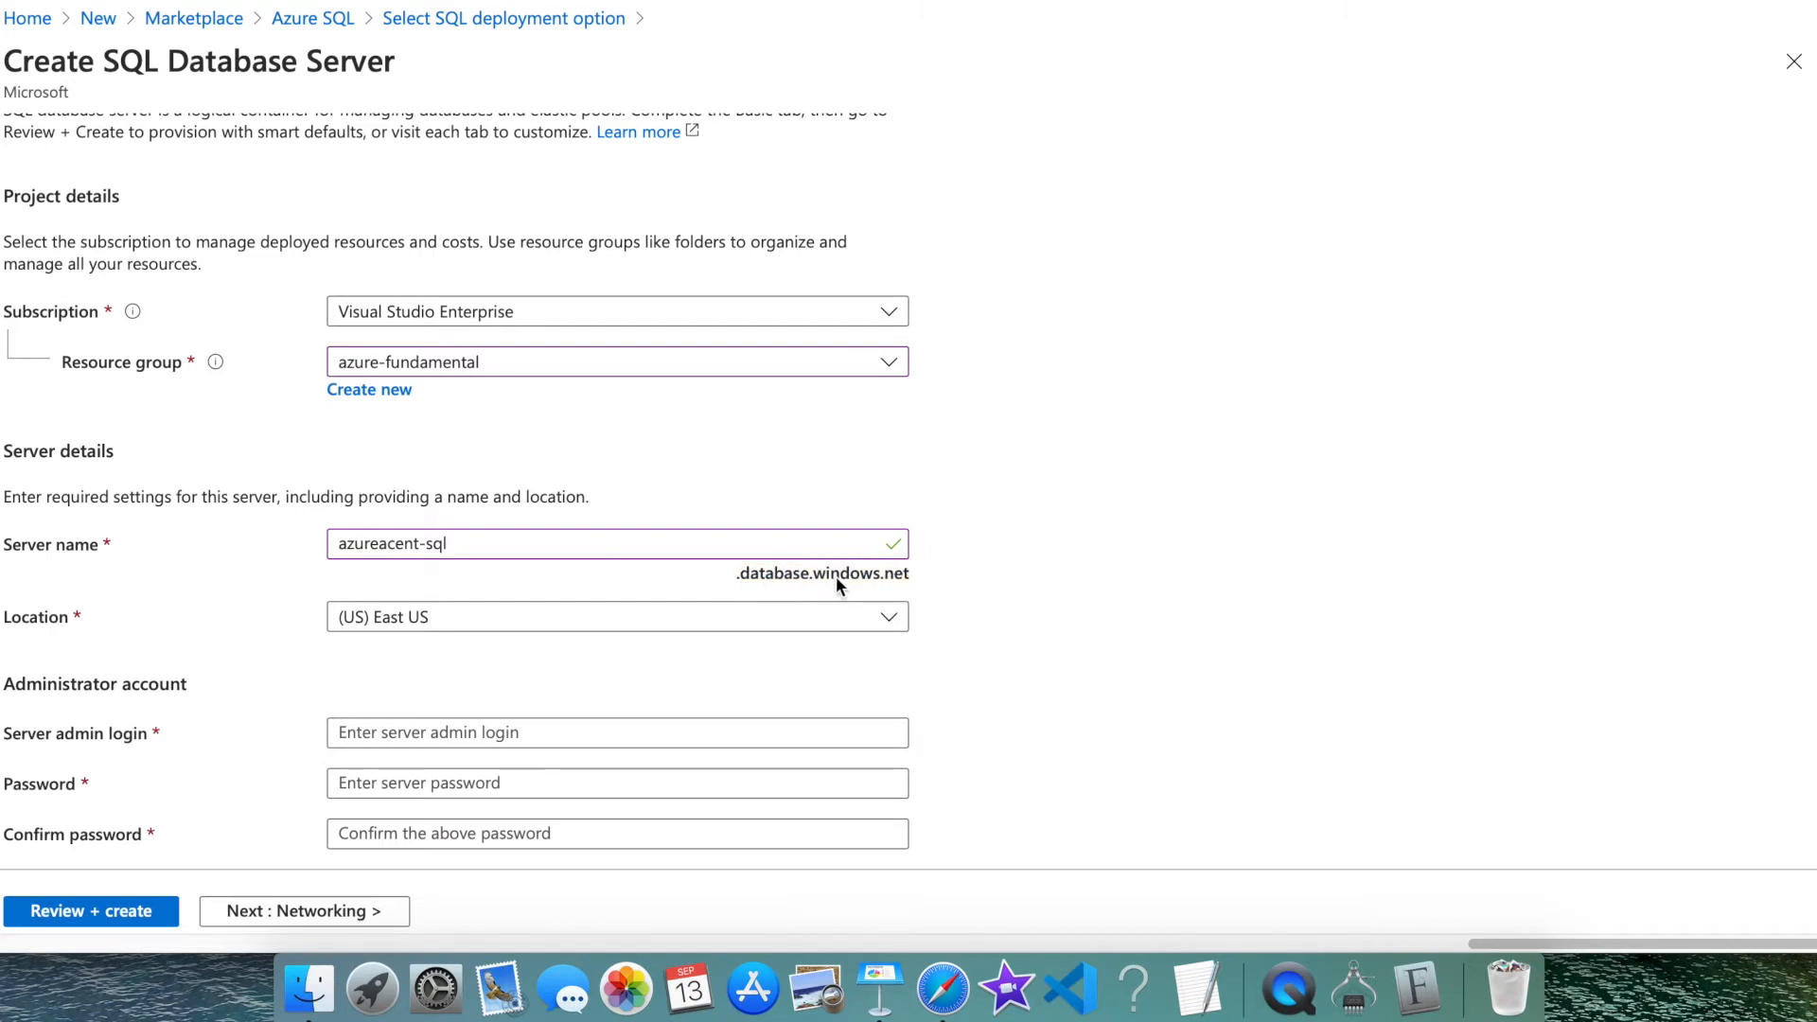
left_click(801, 621)
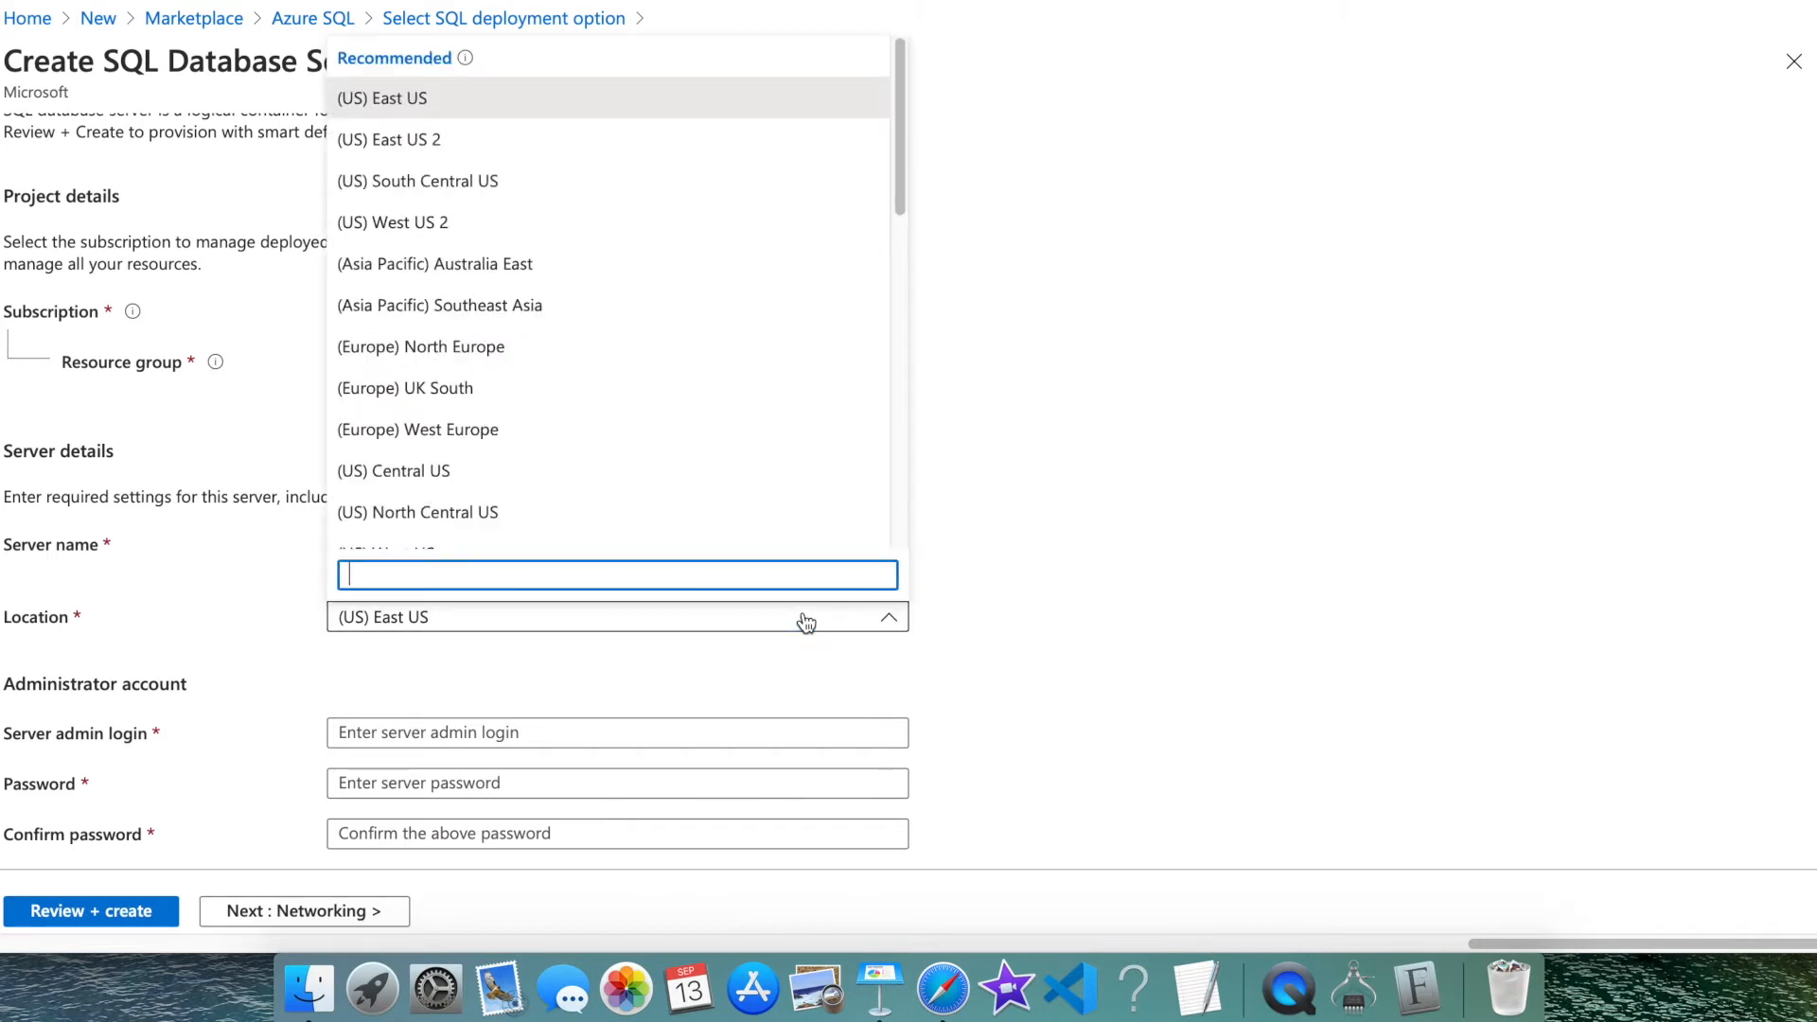
left_click(430, 670)
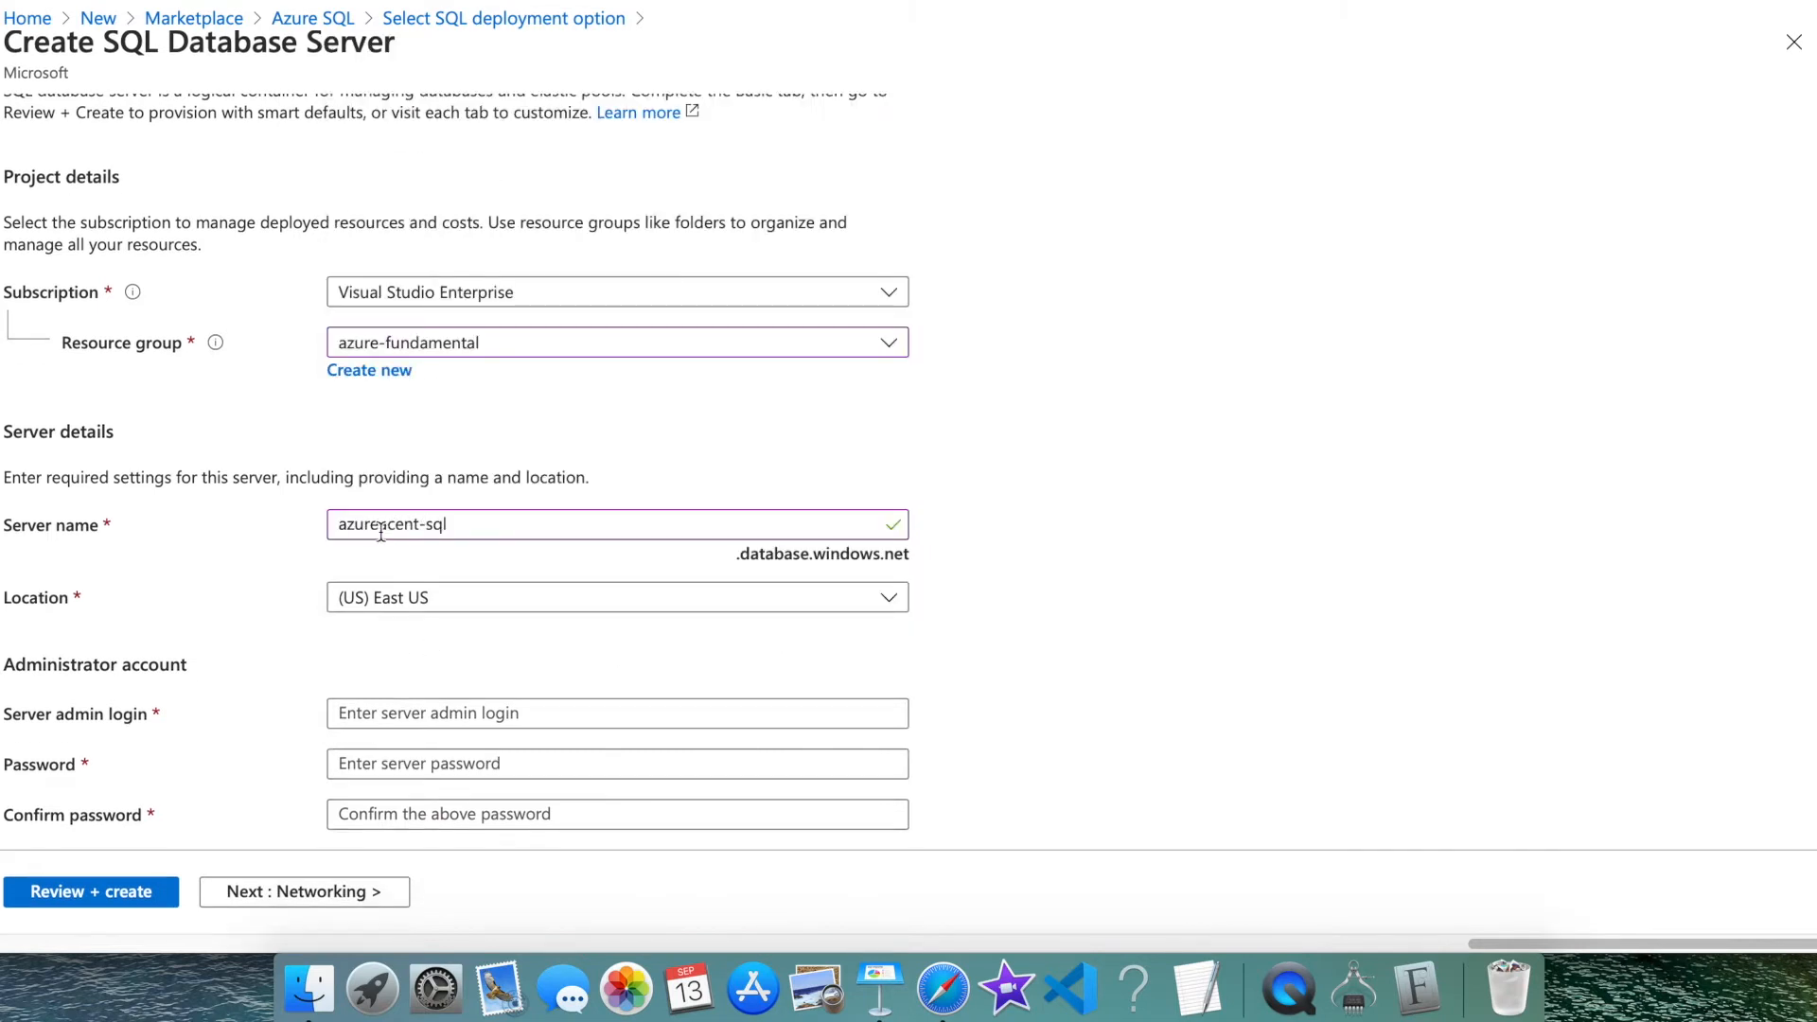
left_click(438, 524)
triple_click(438, 523)
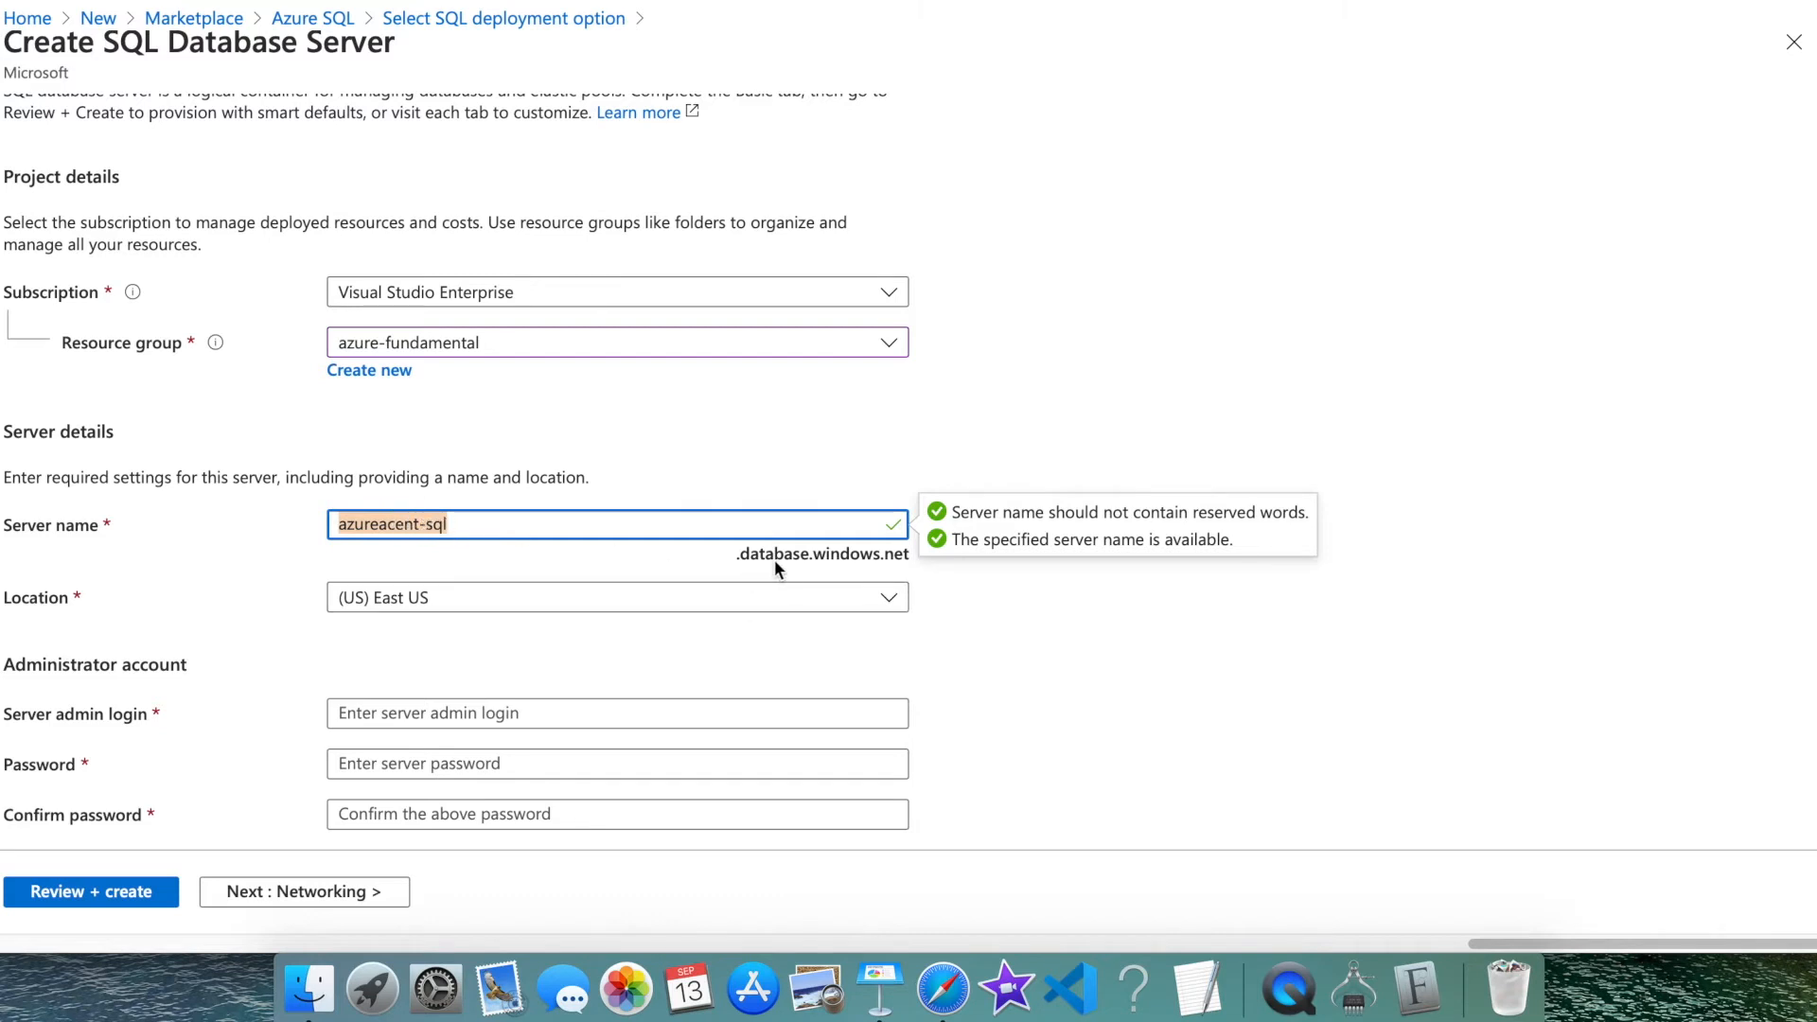
Set the server location to (Europe) West Europe
left_click(602, 600)
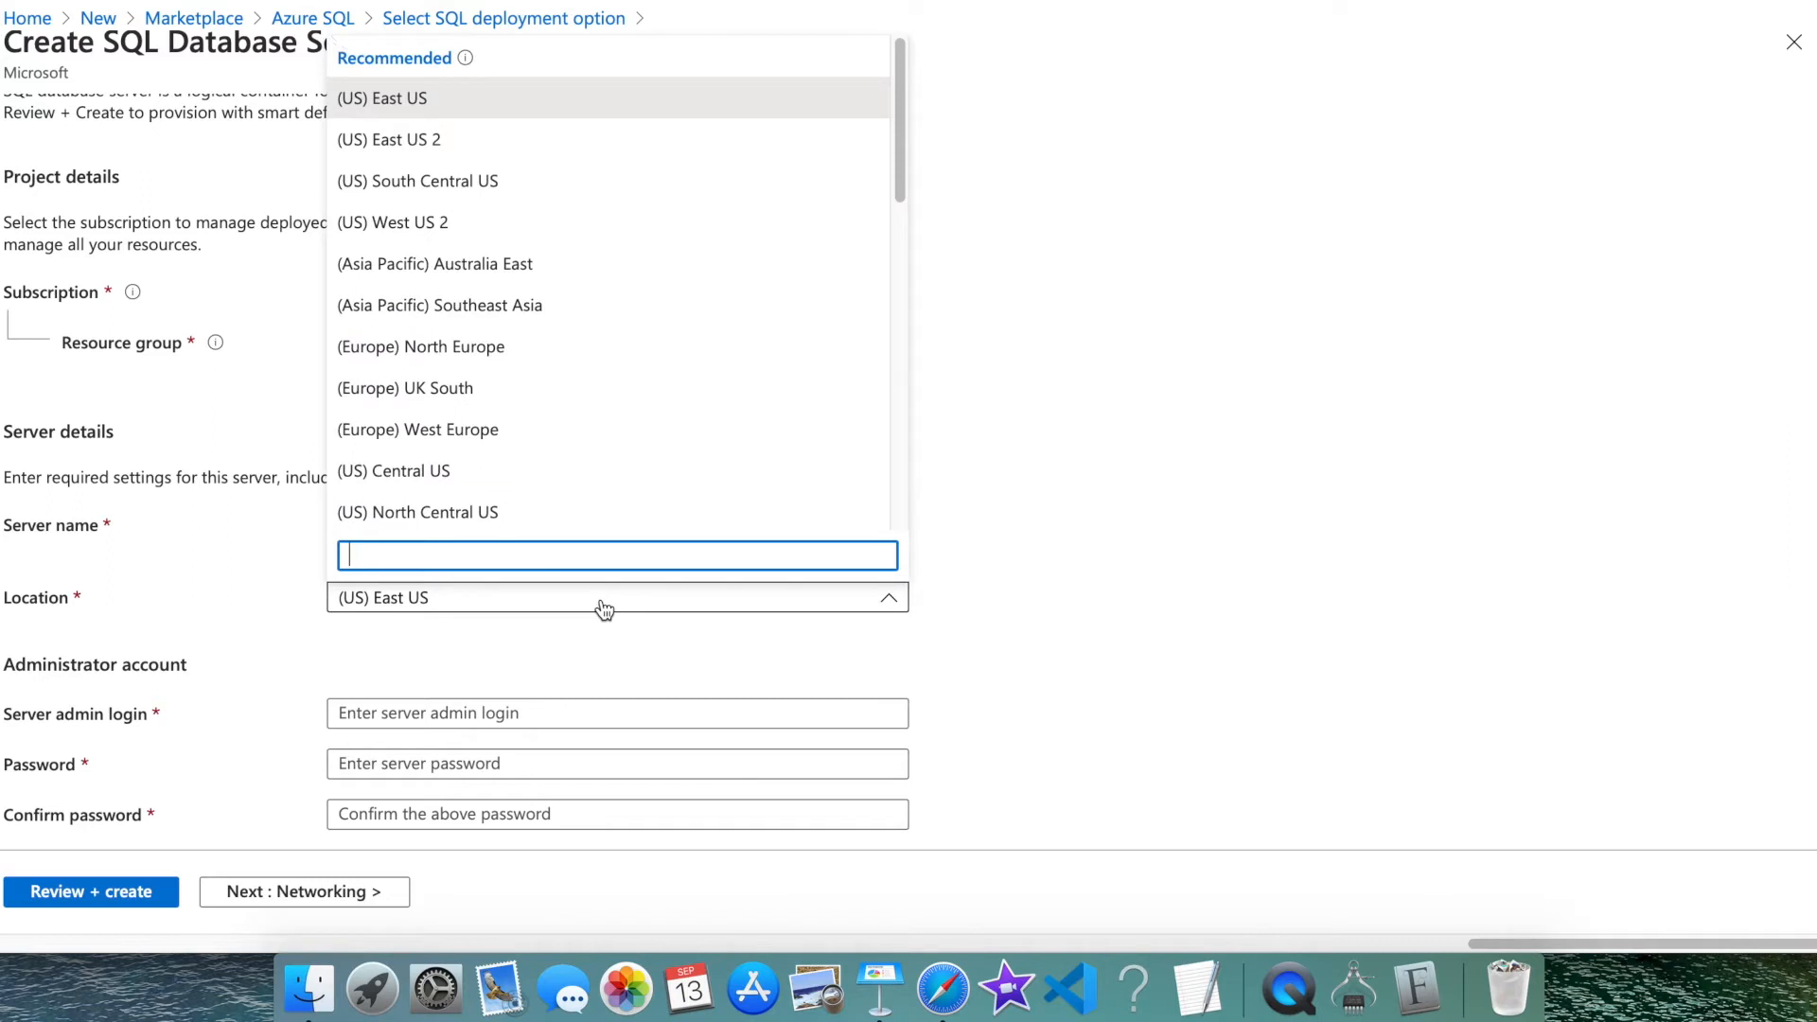
type("west")
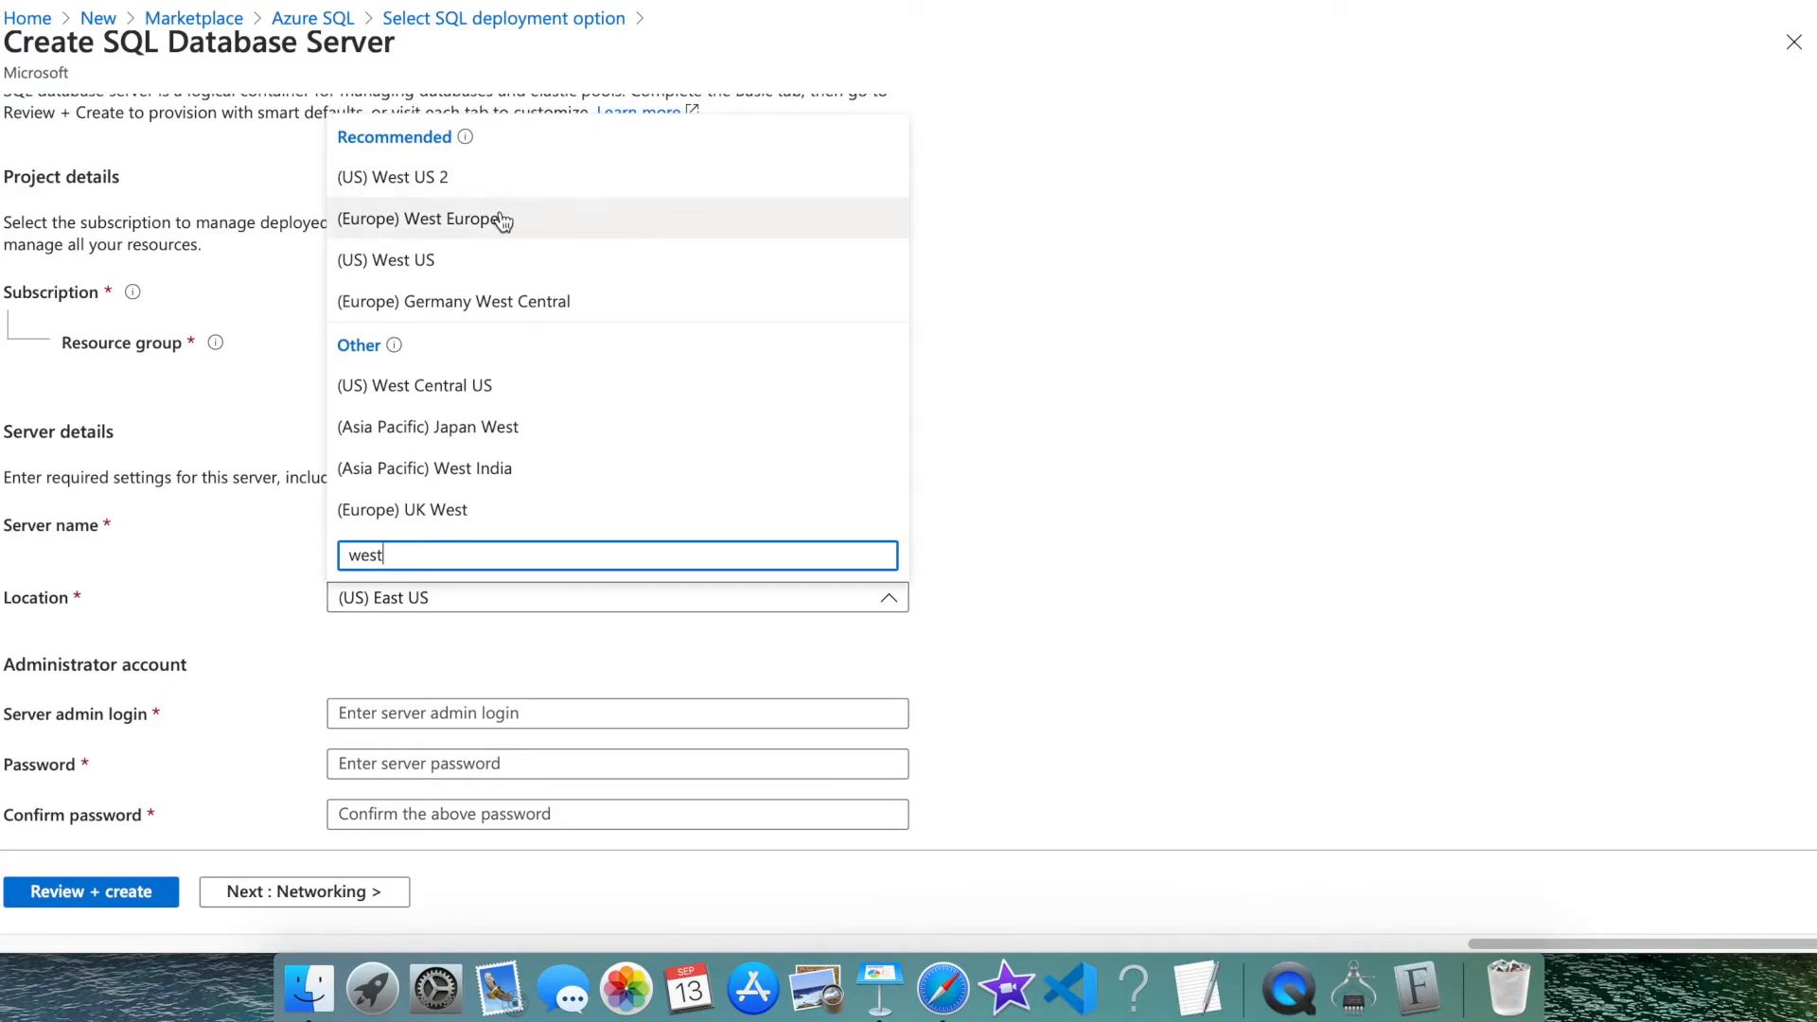
left_click(499, 219)
left_click(485, 712)
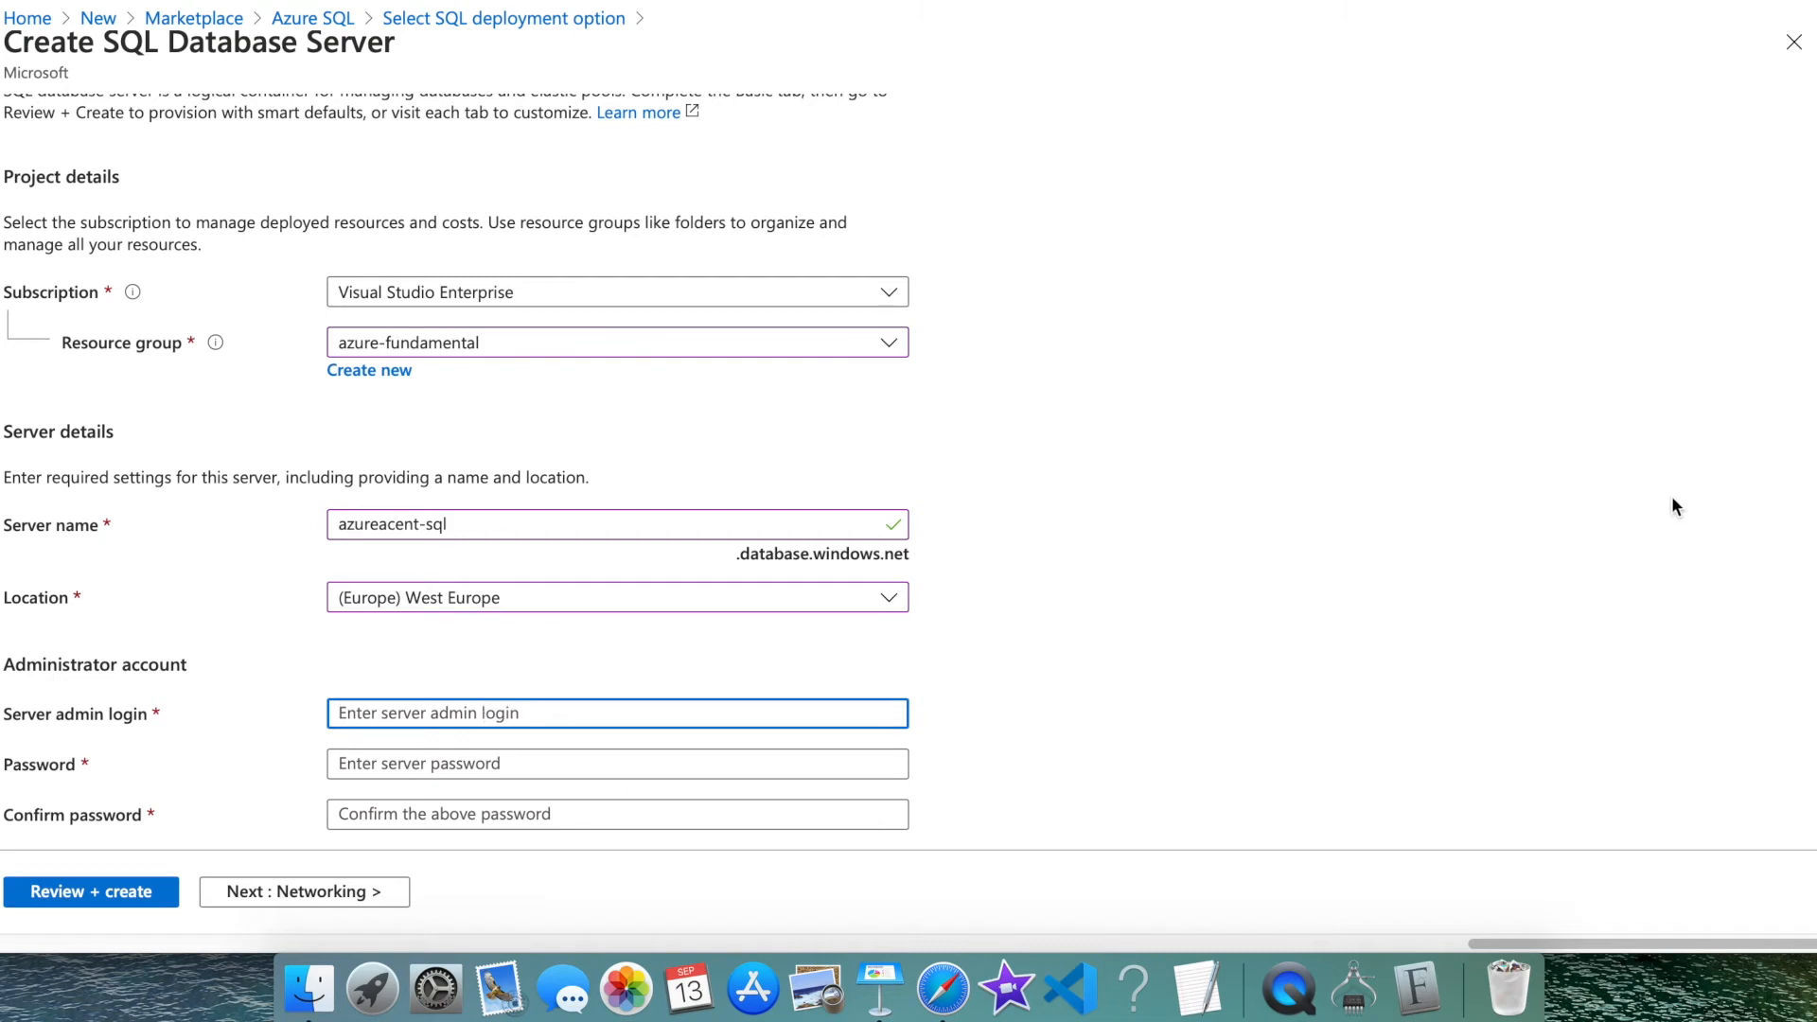
left_click_drag(1813, 490, 1814, 541)
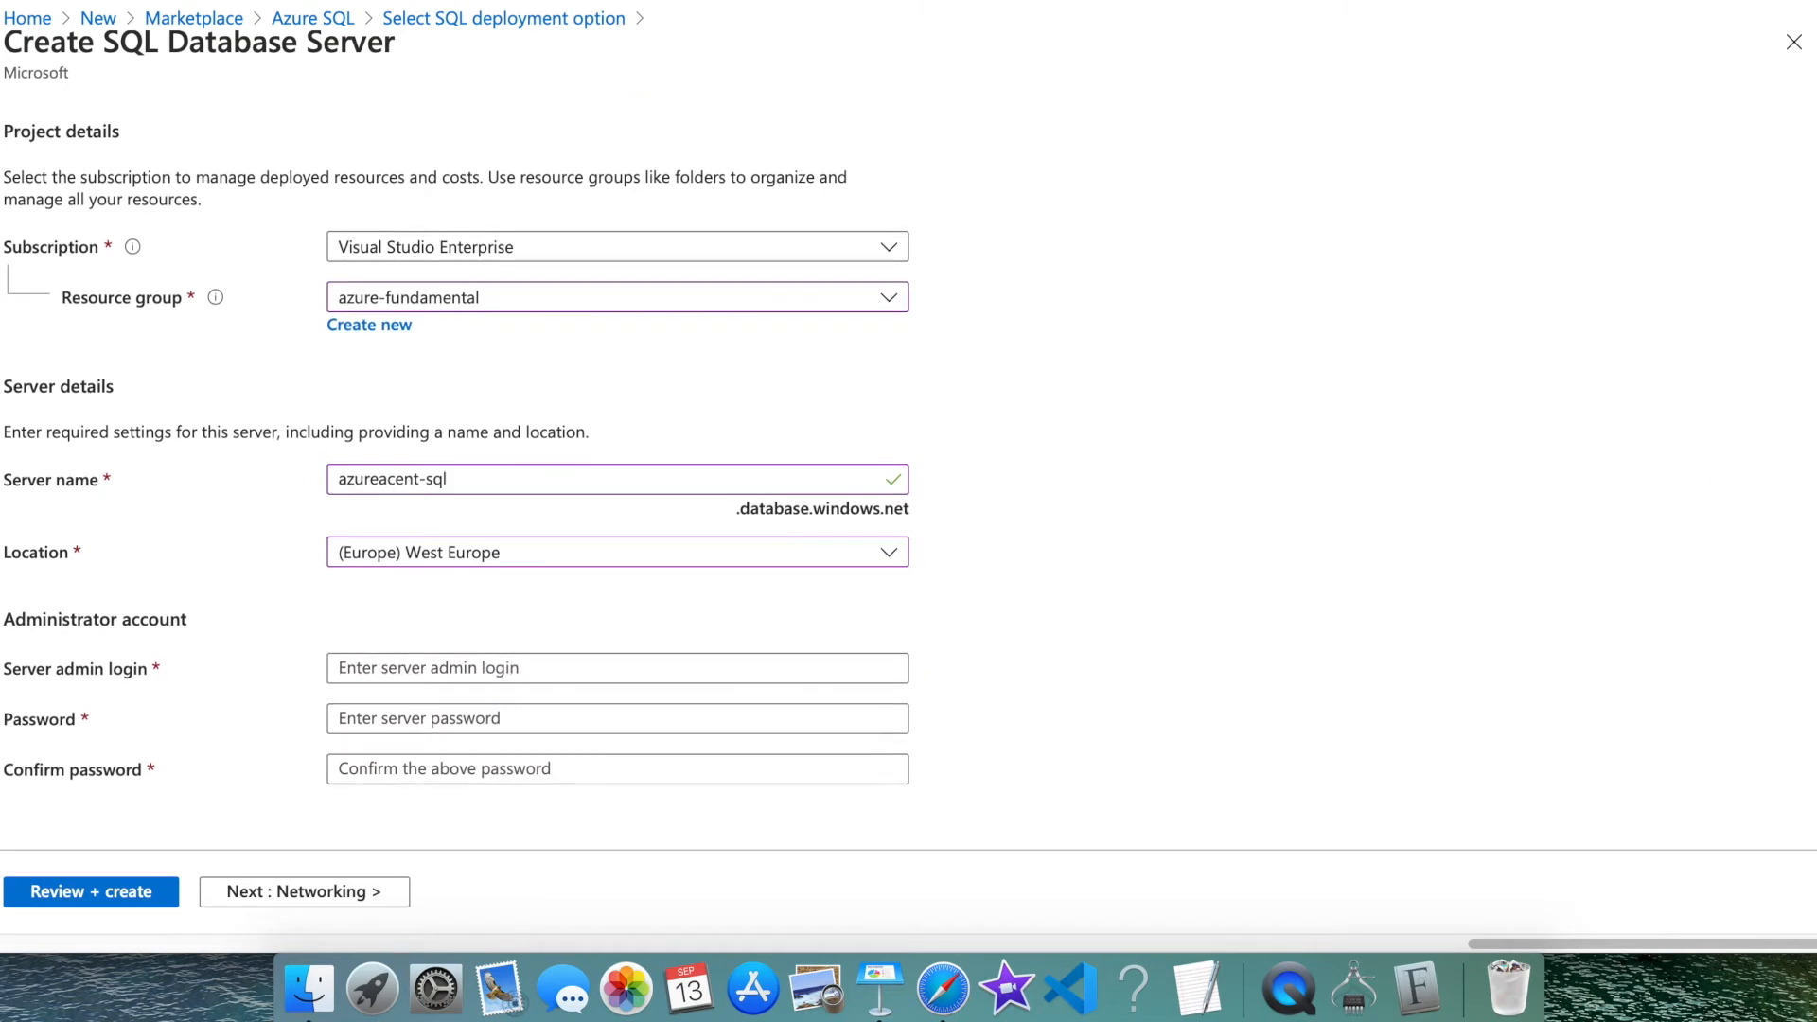
left_click(769, 666)
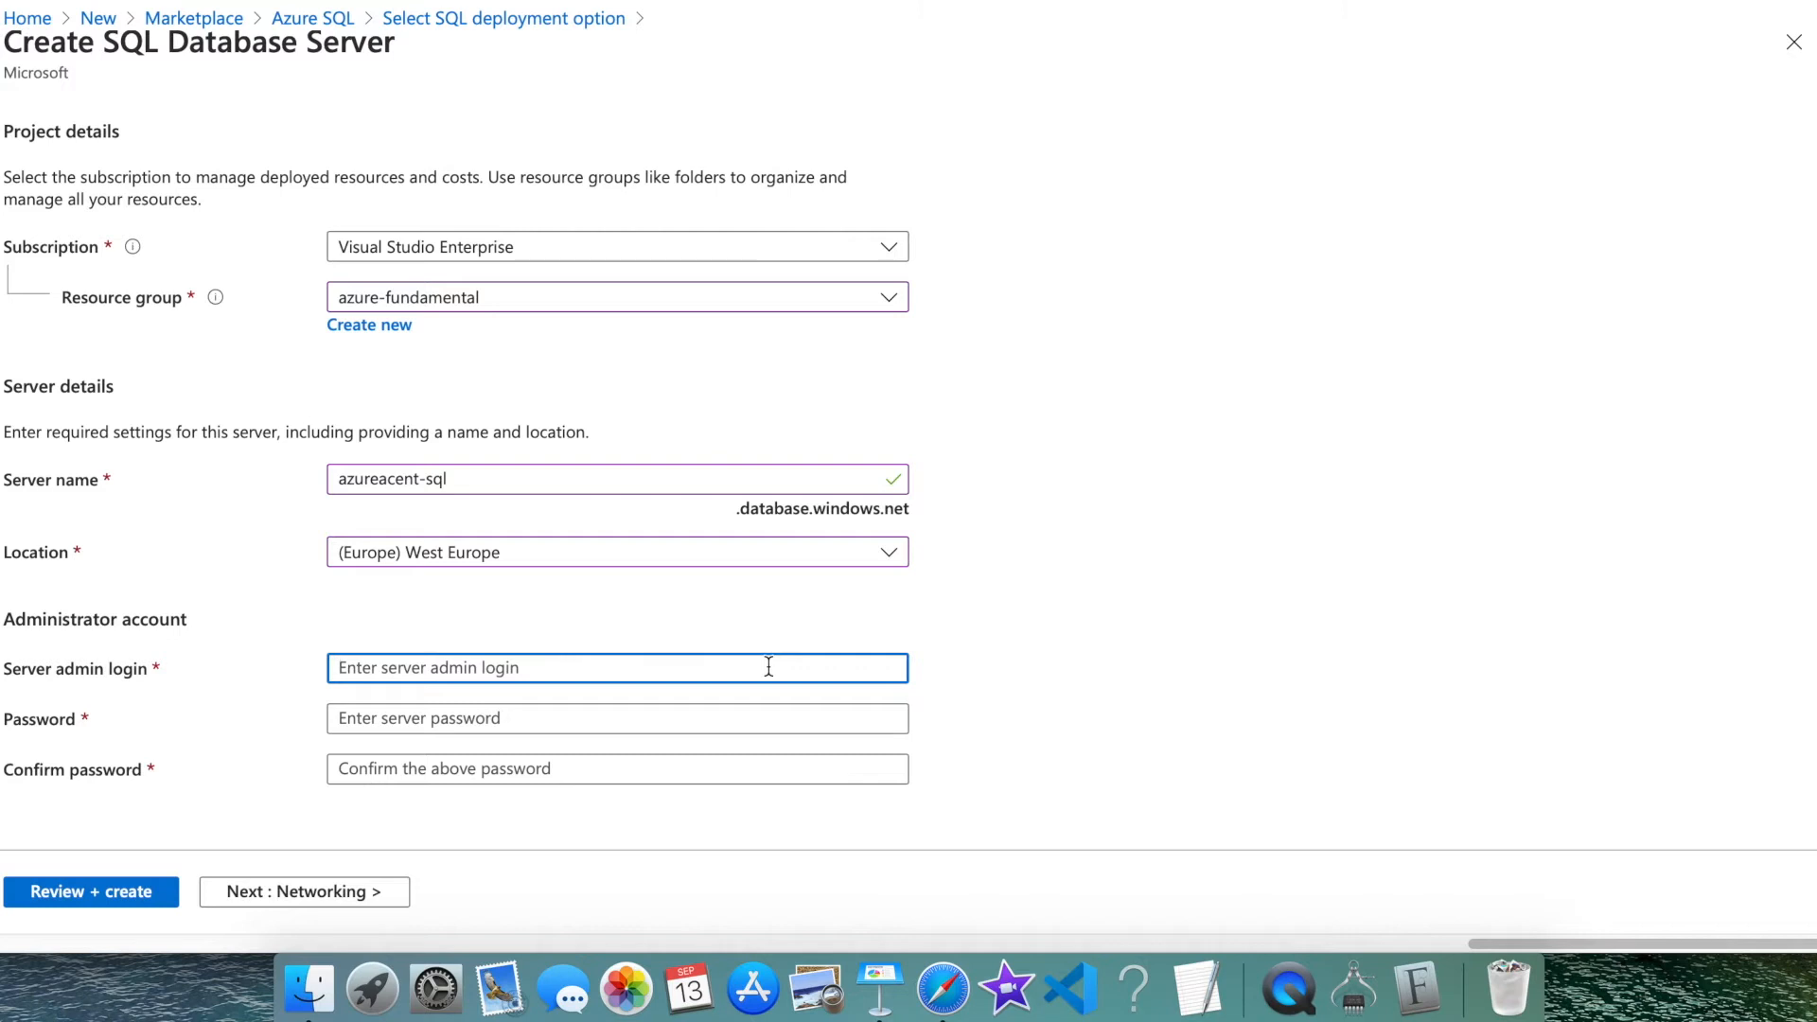
Enter the server admin login, use a generated strong password, and open Review + create
type("adm")
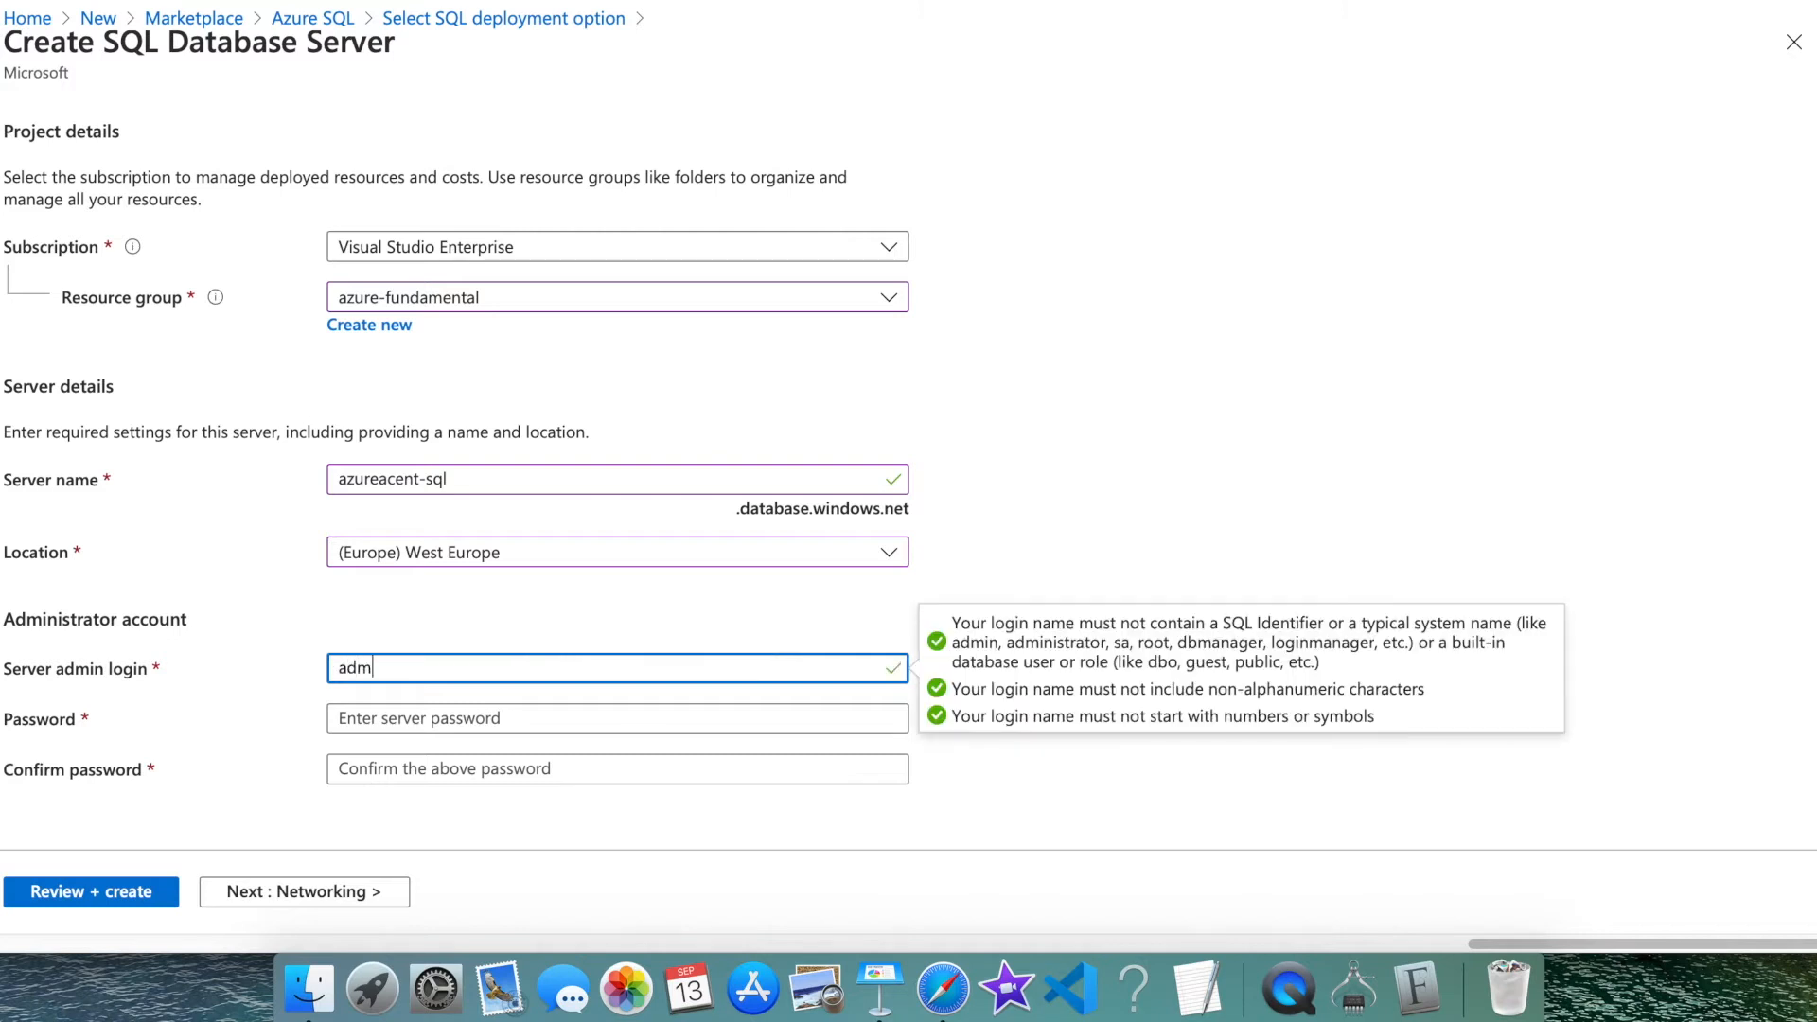
type("inrs")
scroll(786, 461, "up", 1)
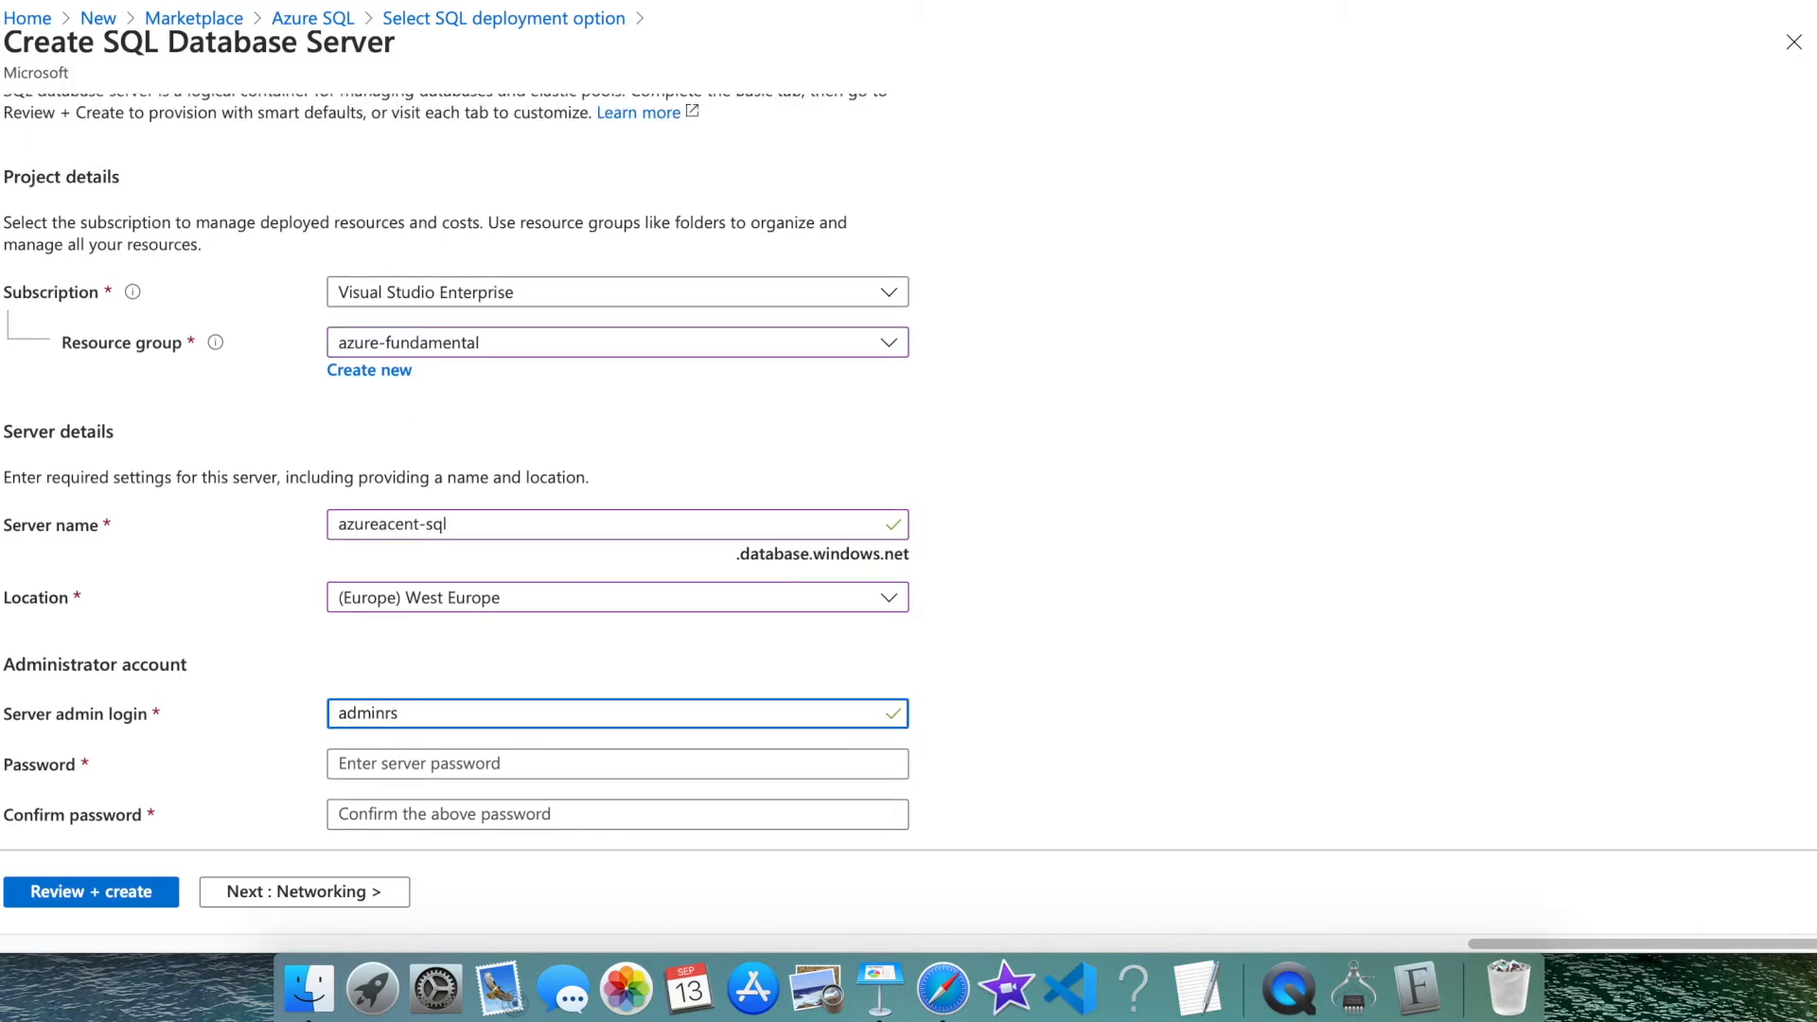
left_click(602, 763)
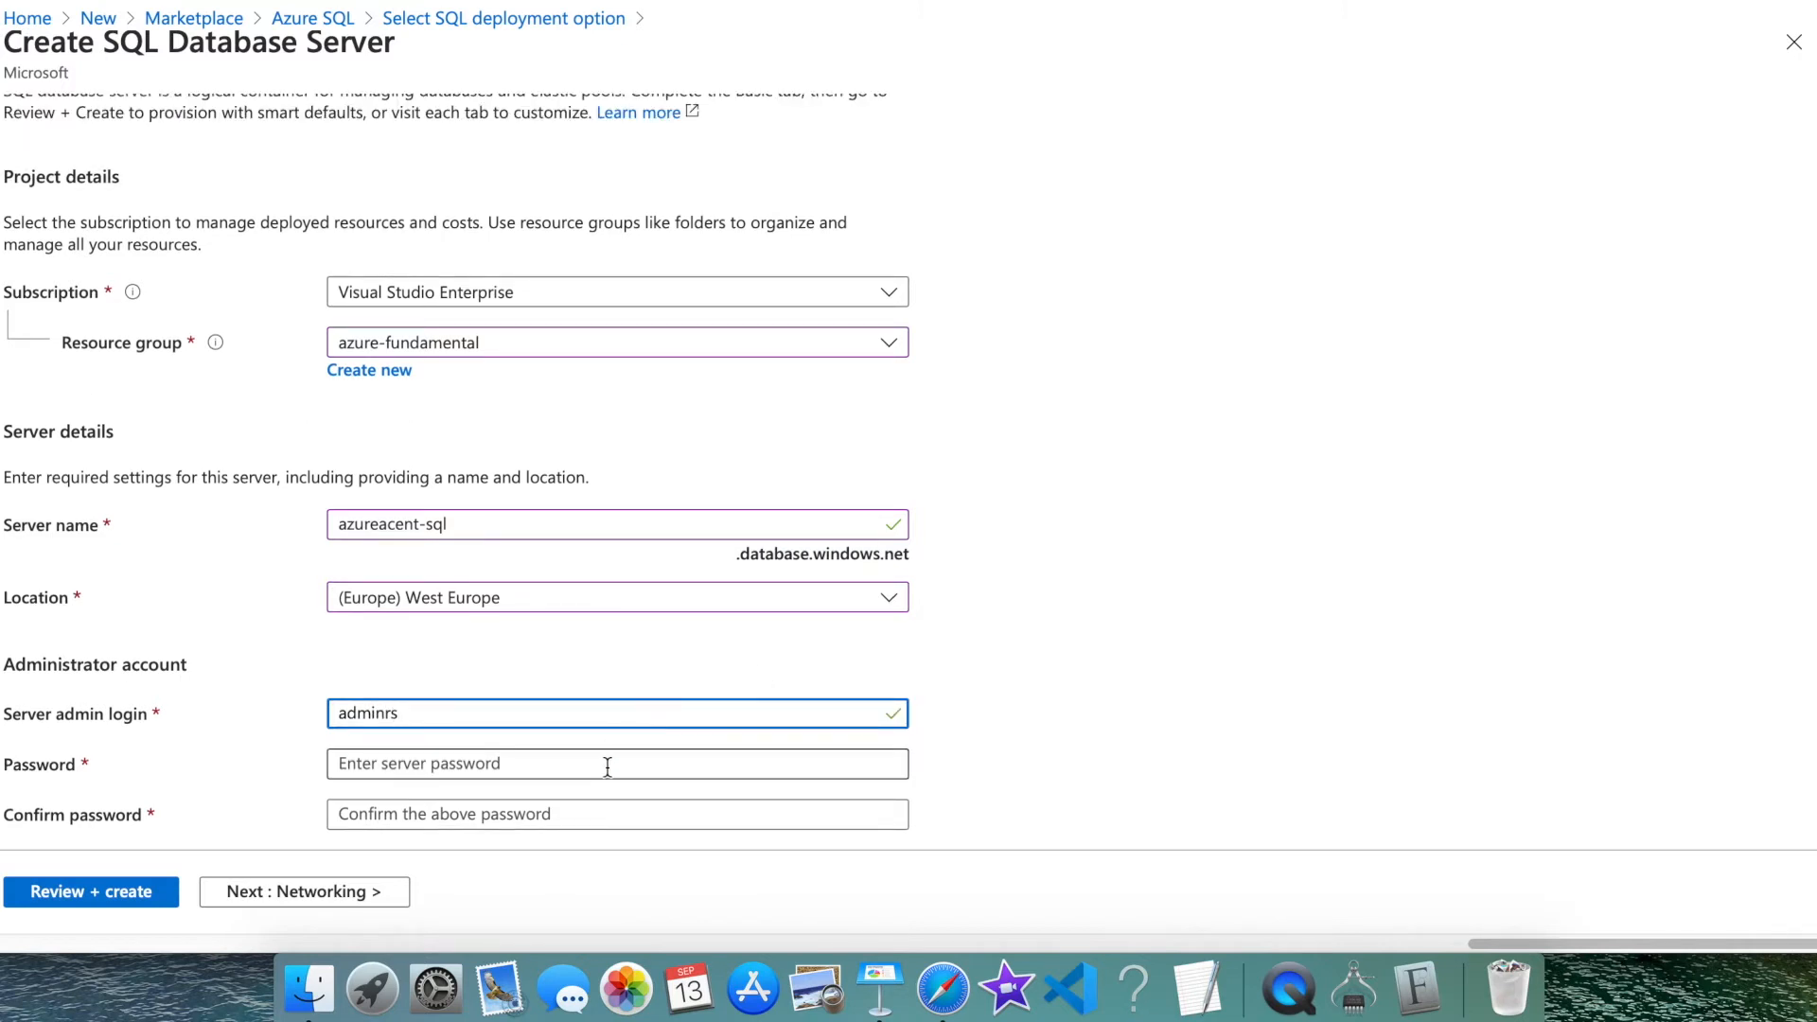
left_click(446, 716)
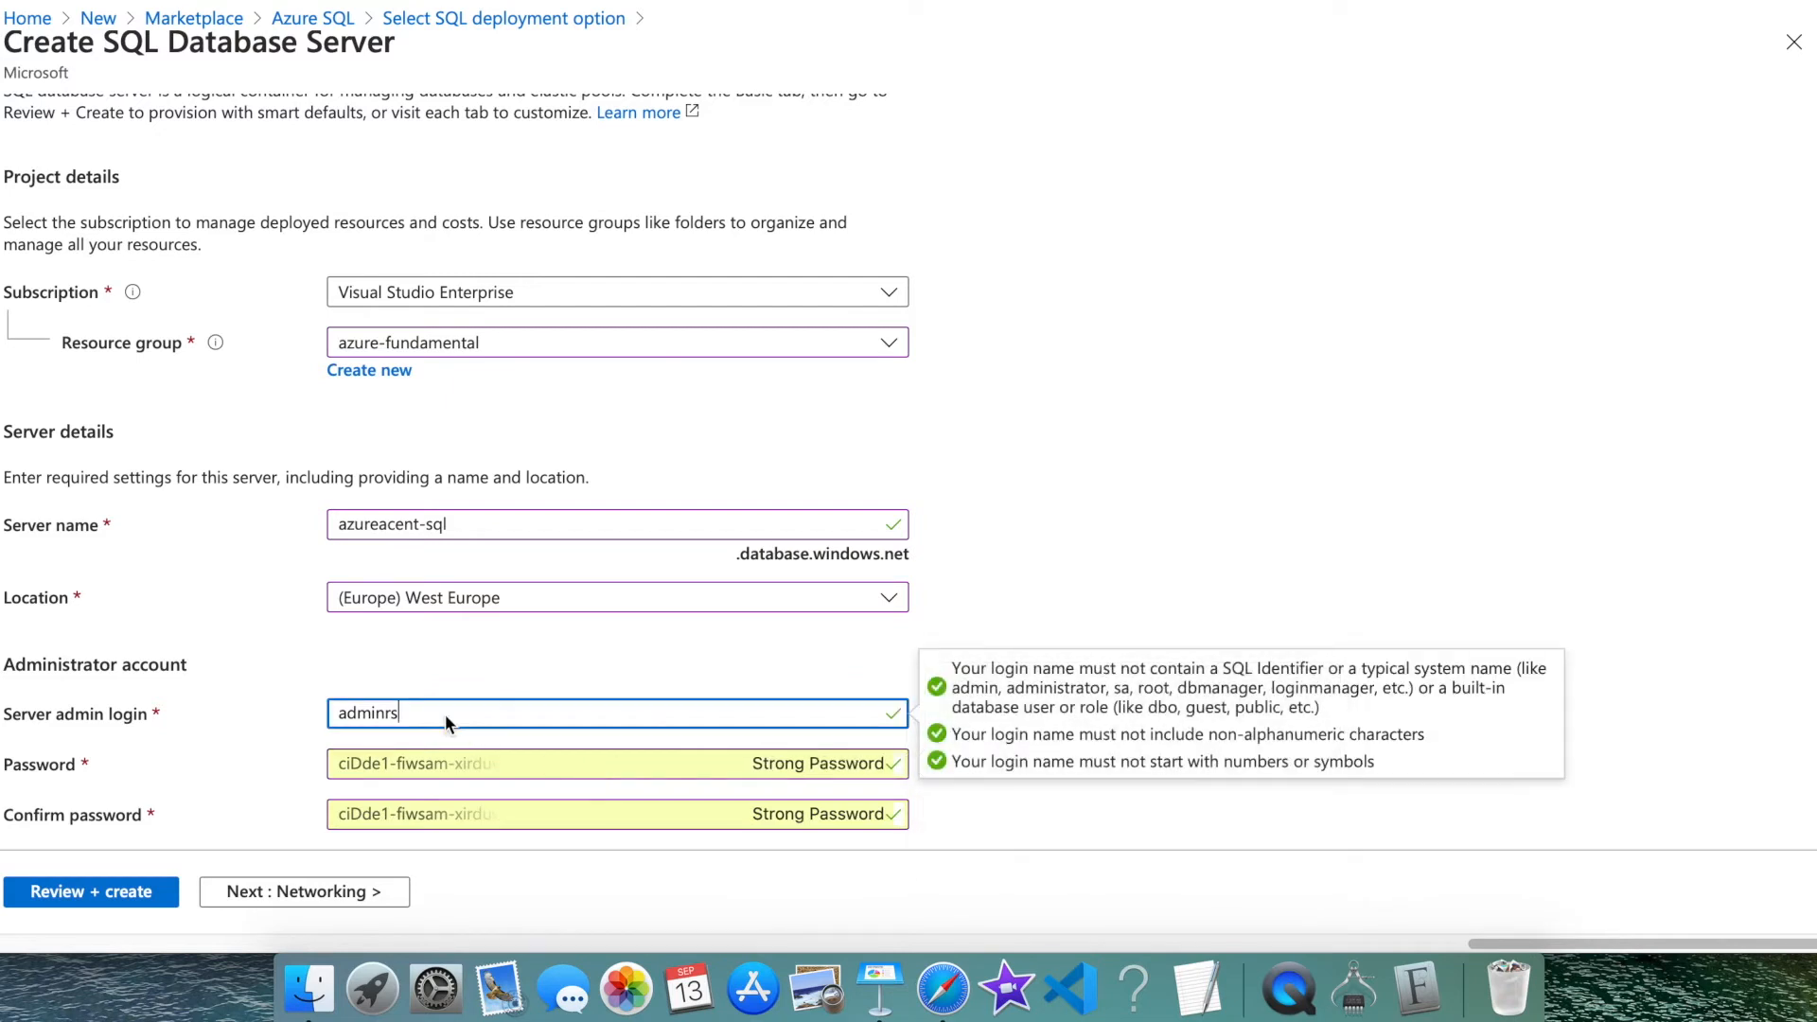
left_click_drag(405, 711, 322, 712)
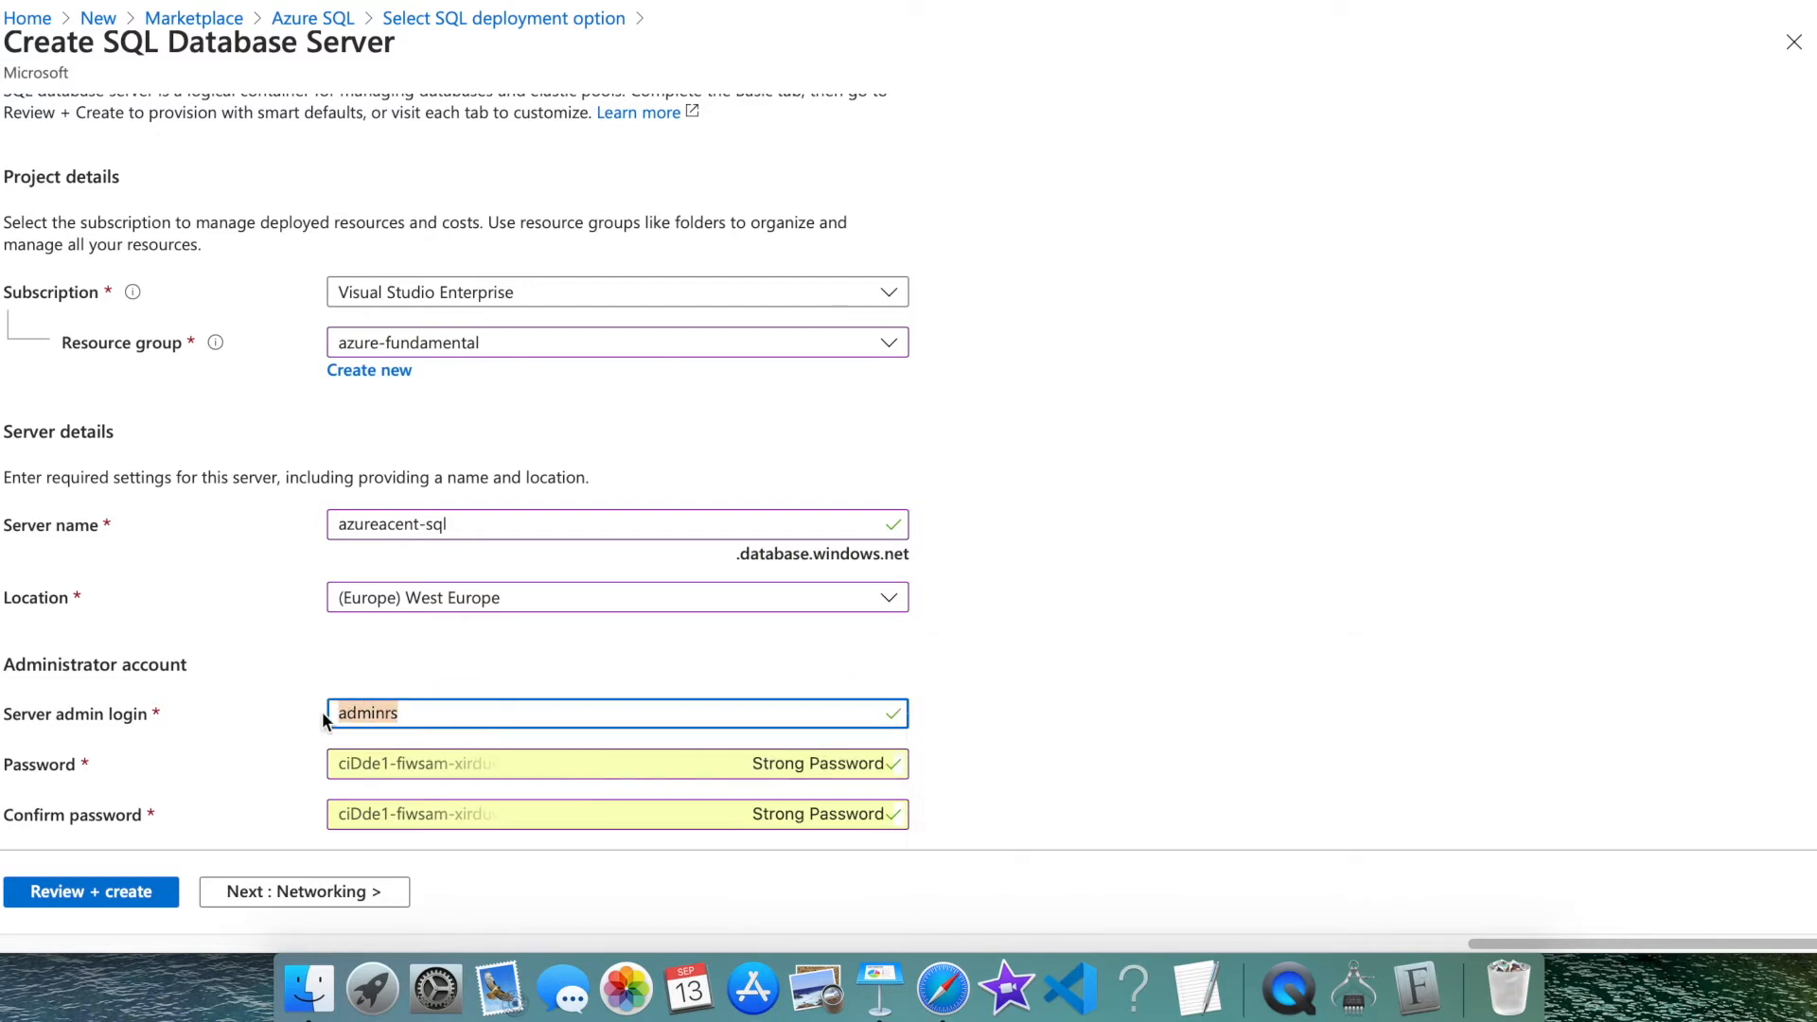
left_click(1412, 628)
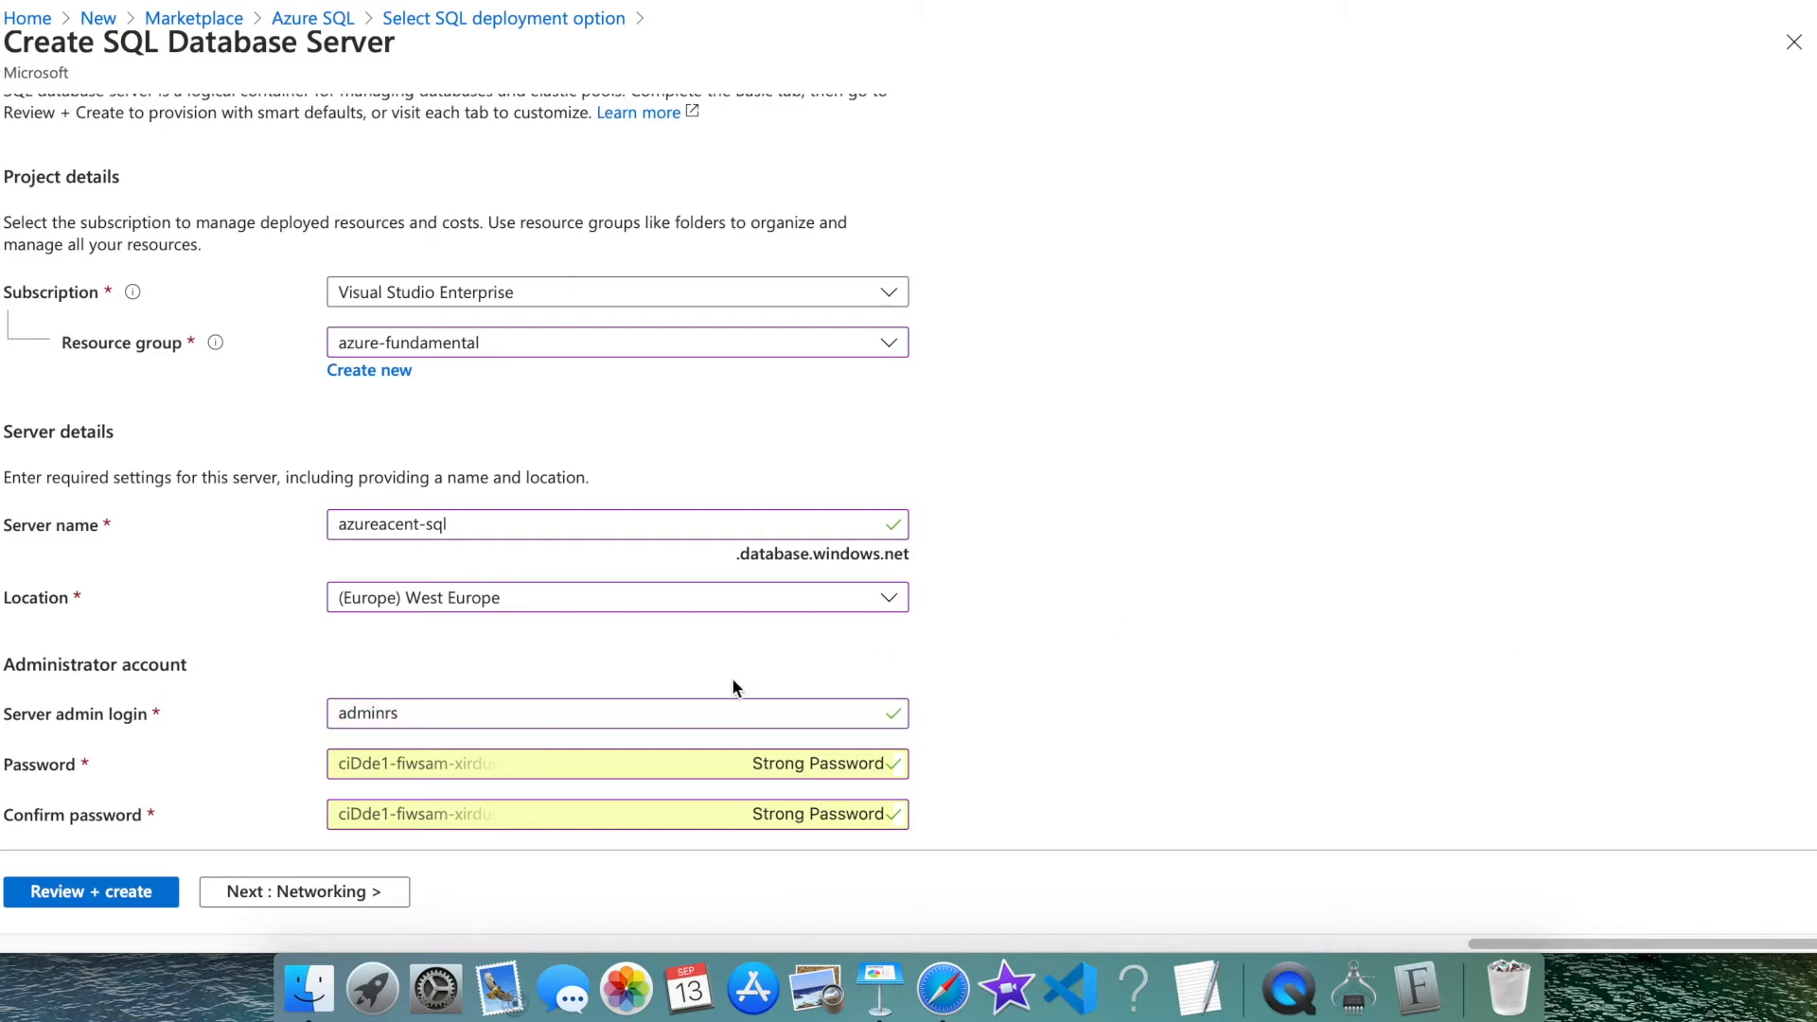
left_click(91, 891)
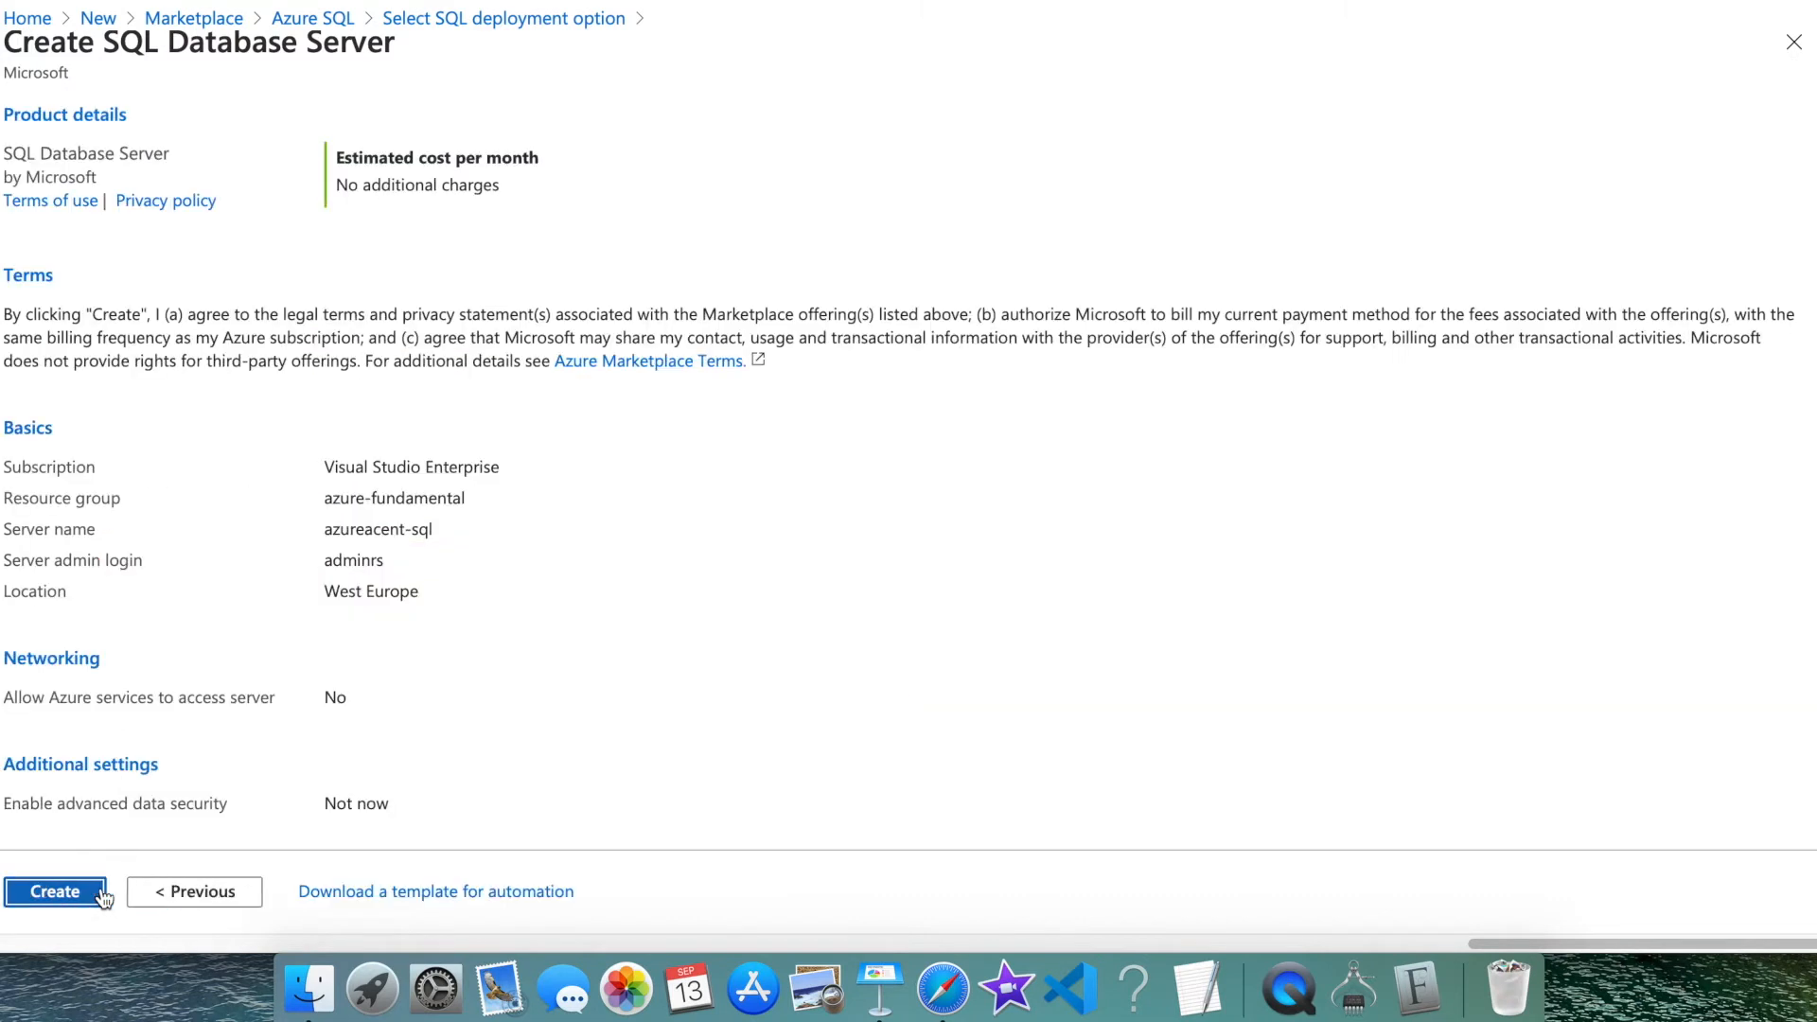
Create the azureaccent-sql SQL server
left_click(56, 892)
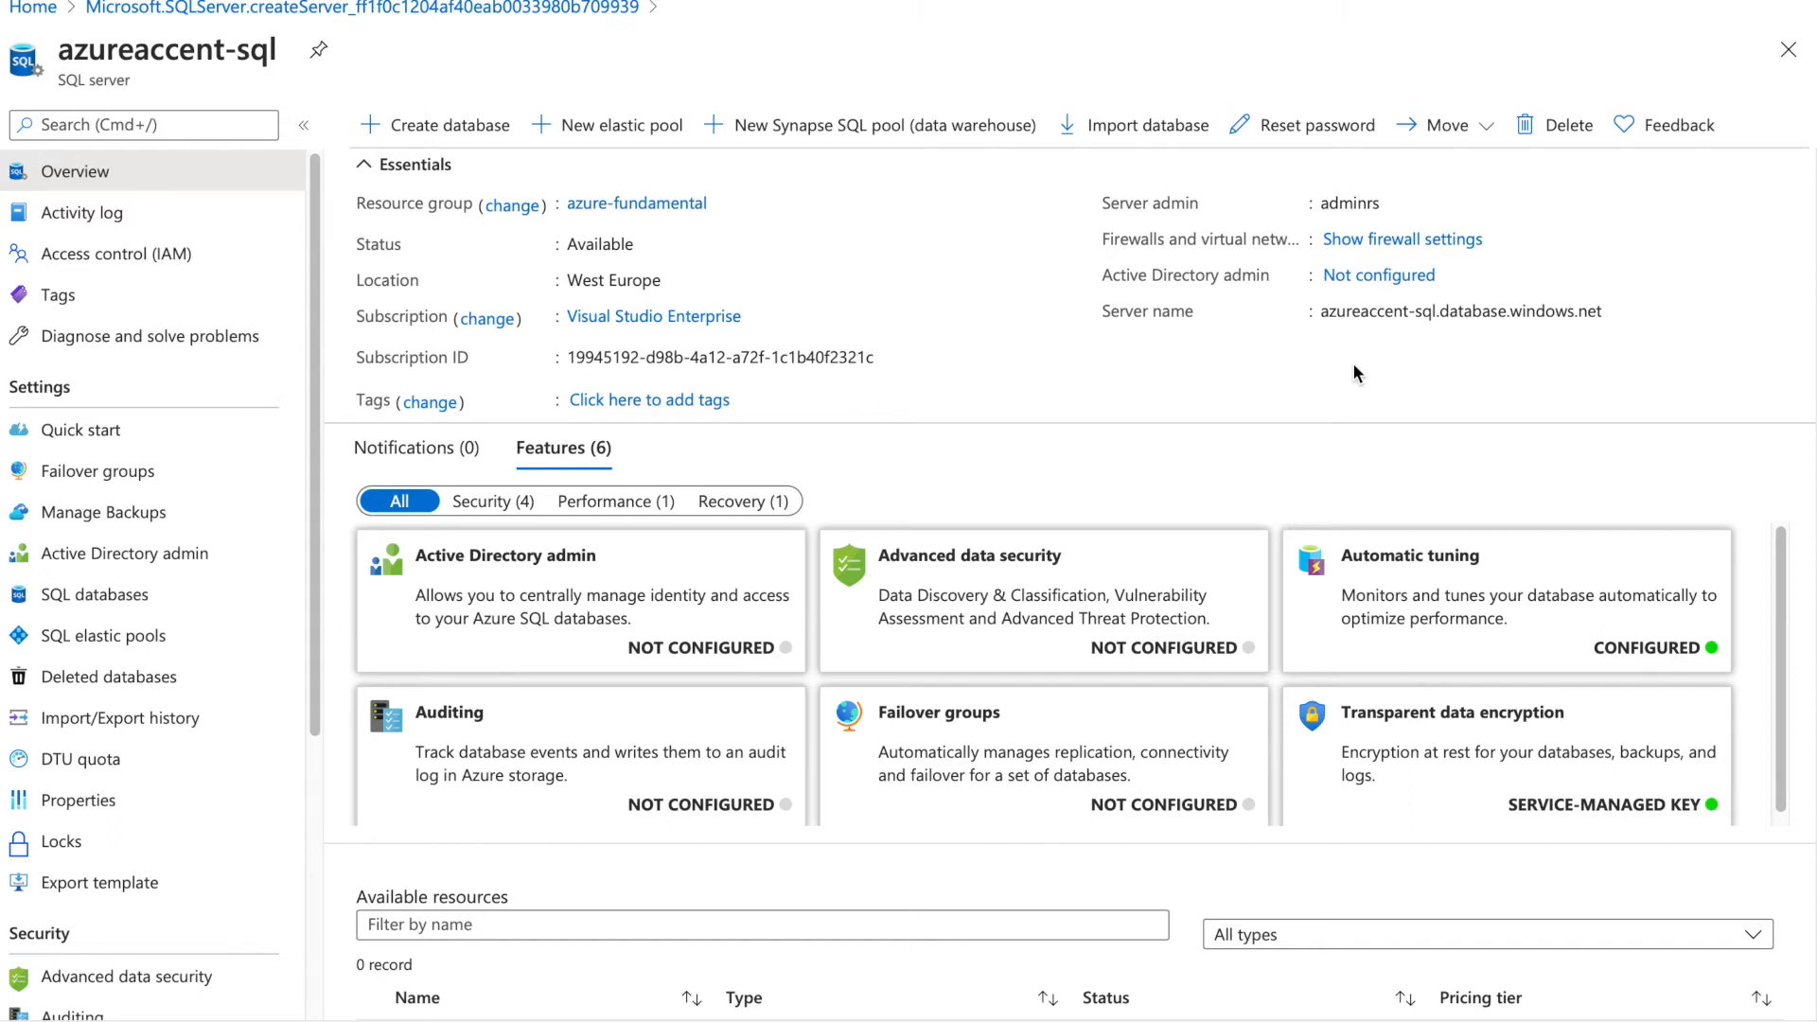
left_click(1359, 275)
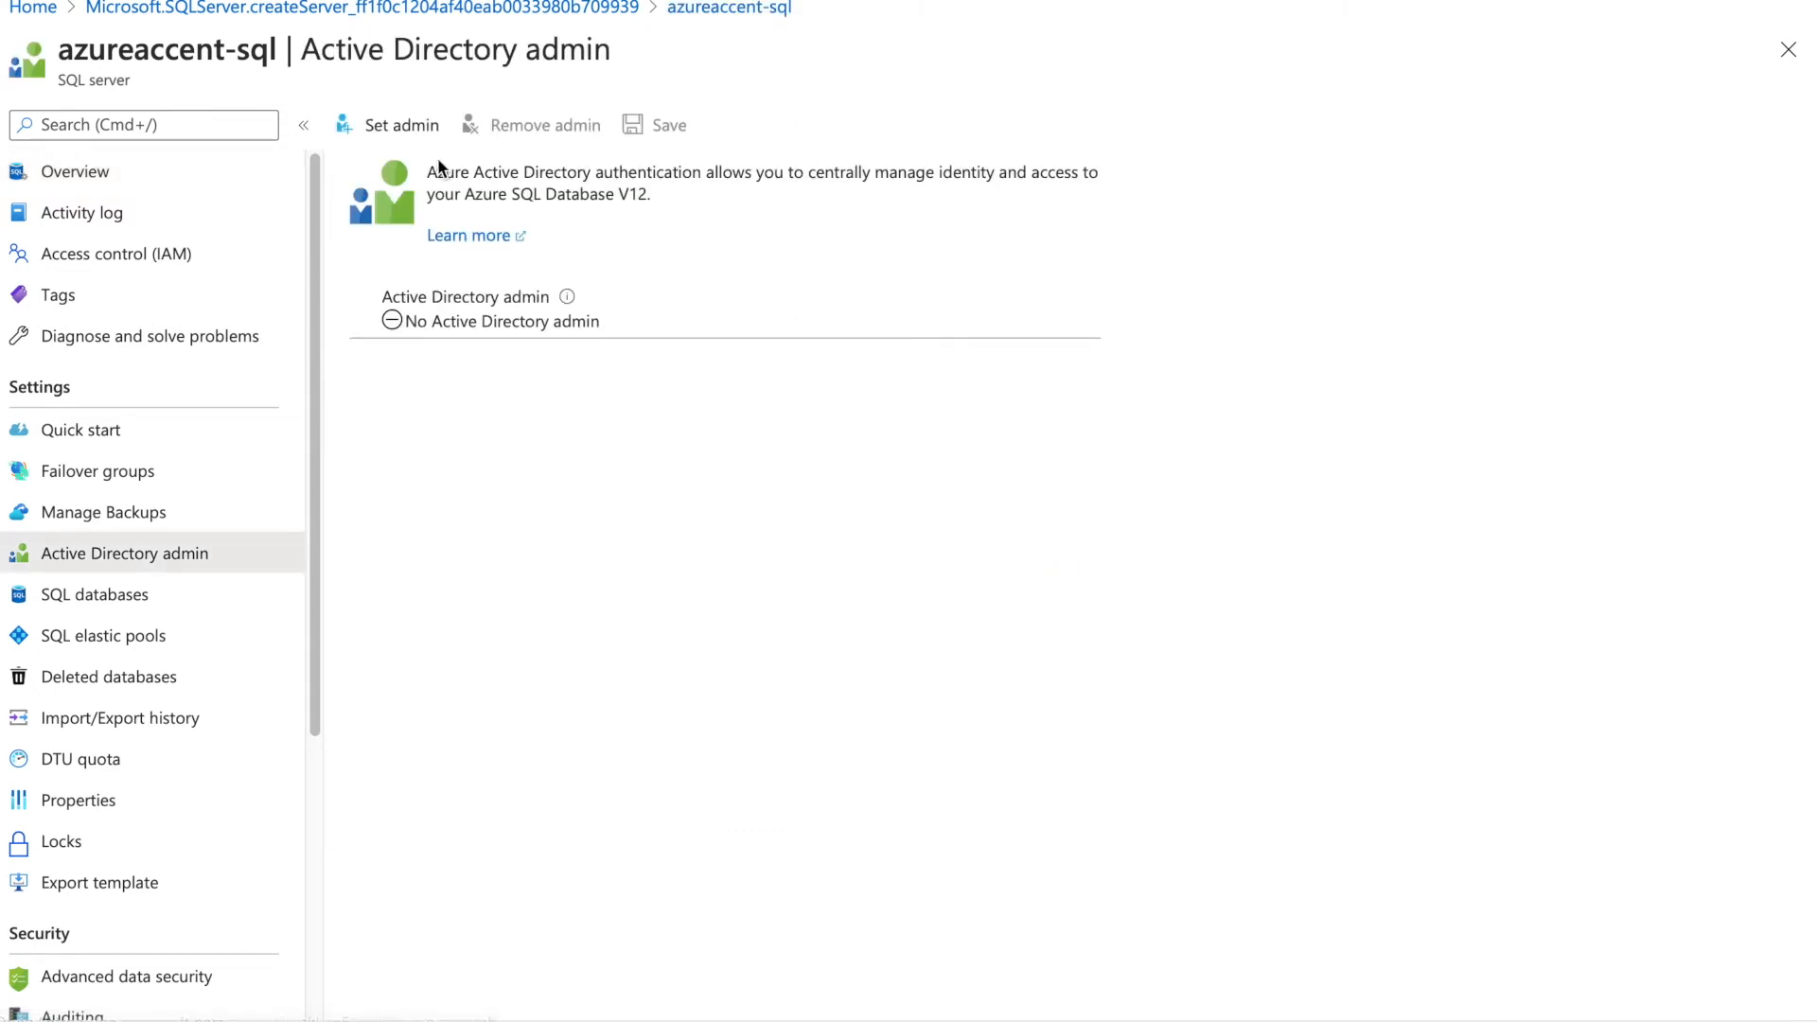
left_click(227, 169)
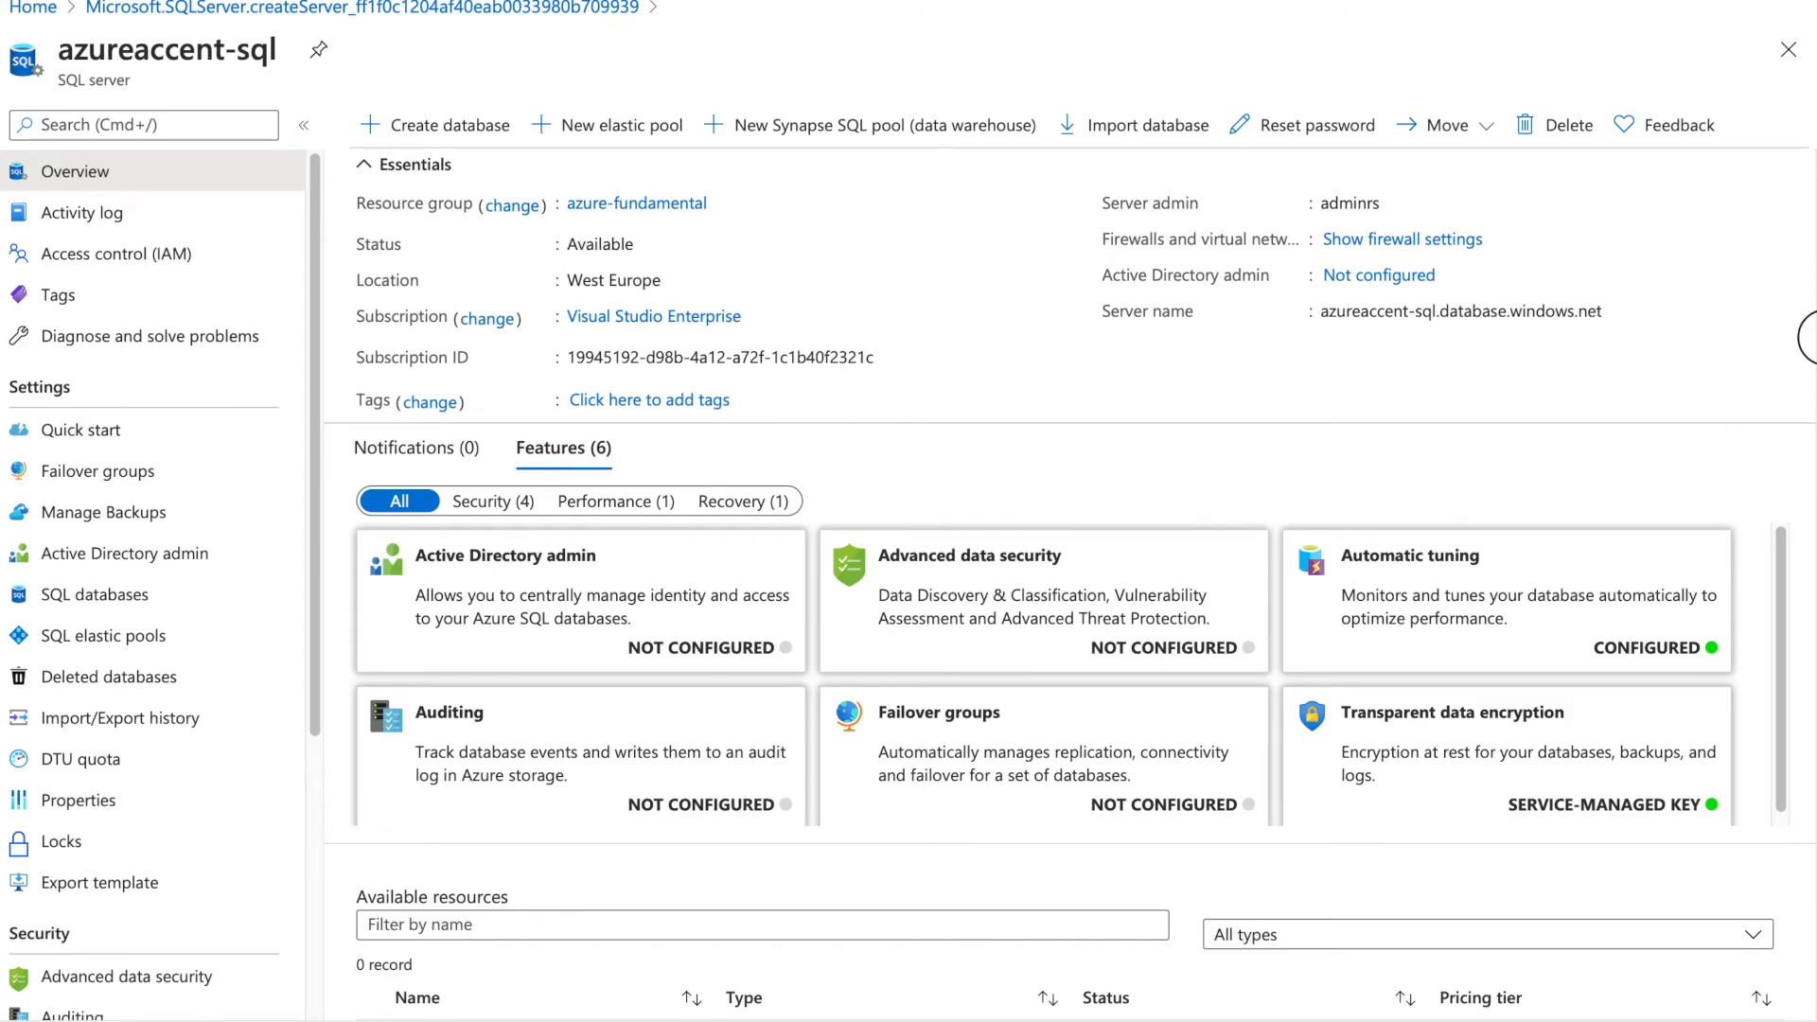
scroll(1806, 397, "down", 3)
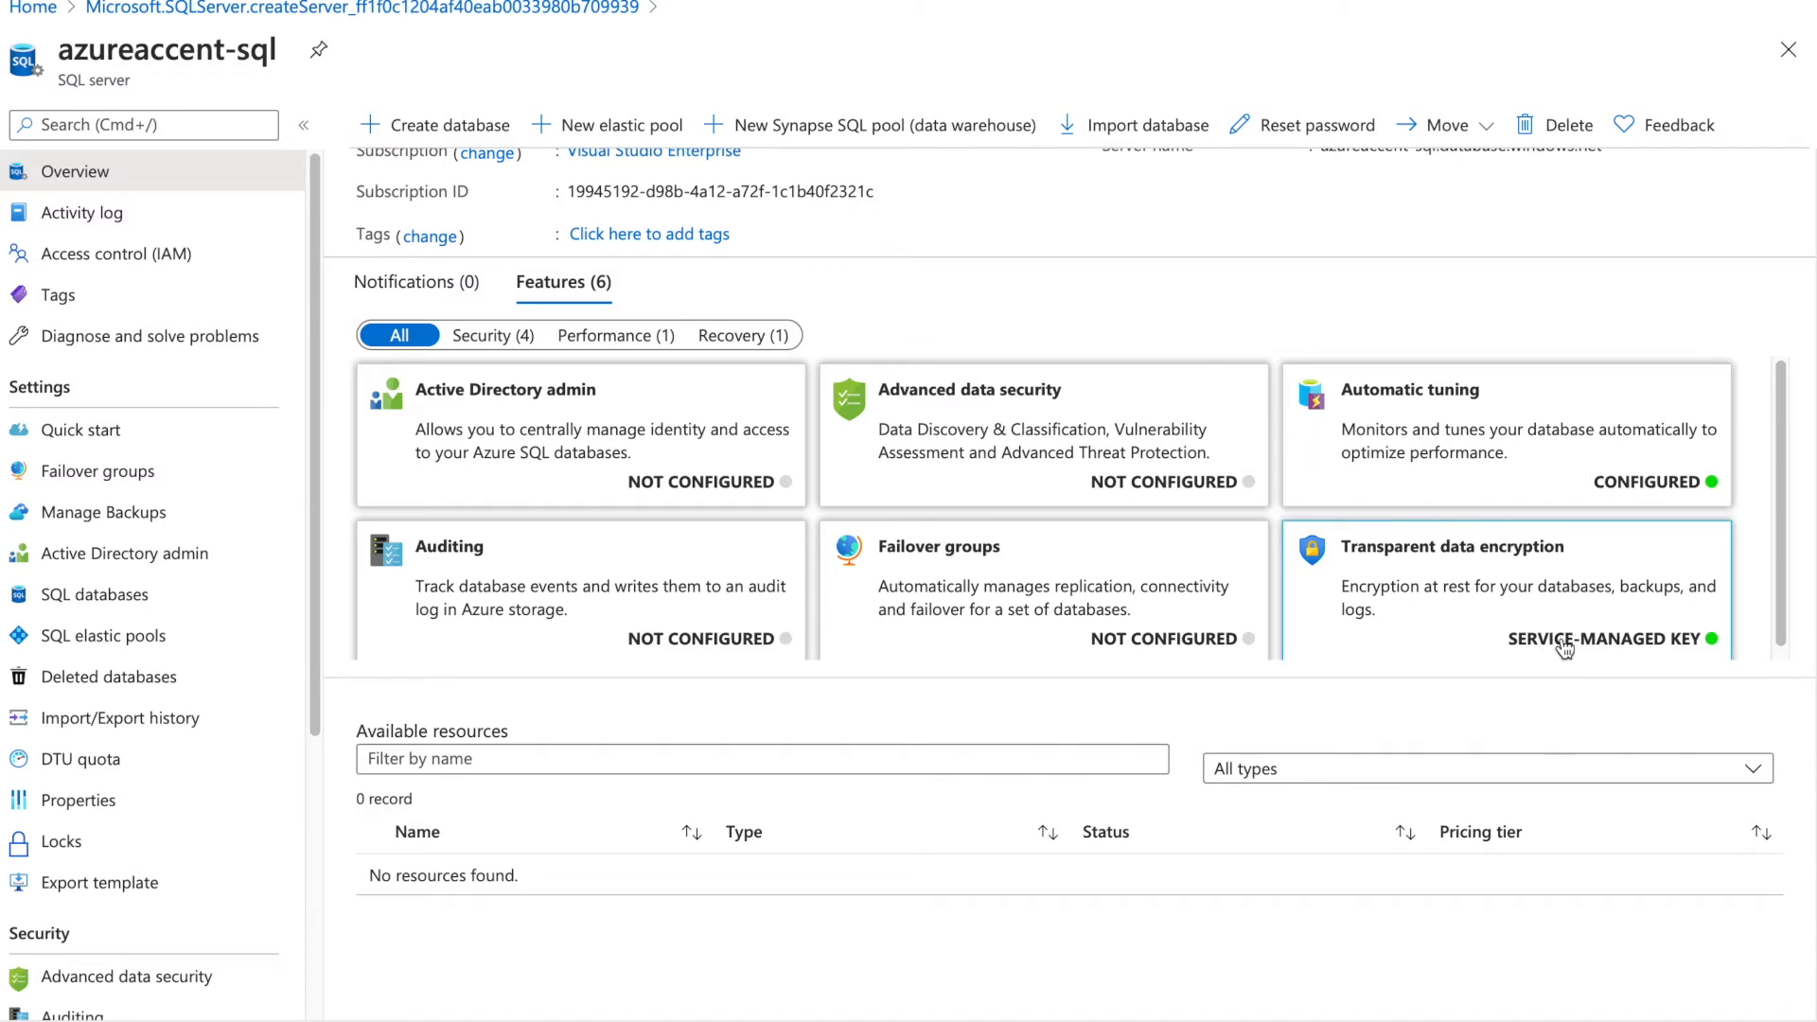
scroll(1776, 530, "down", 1)
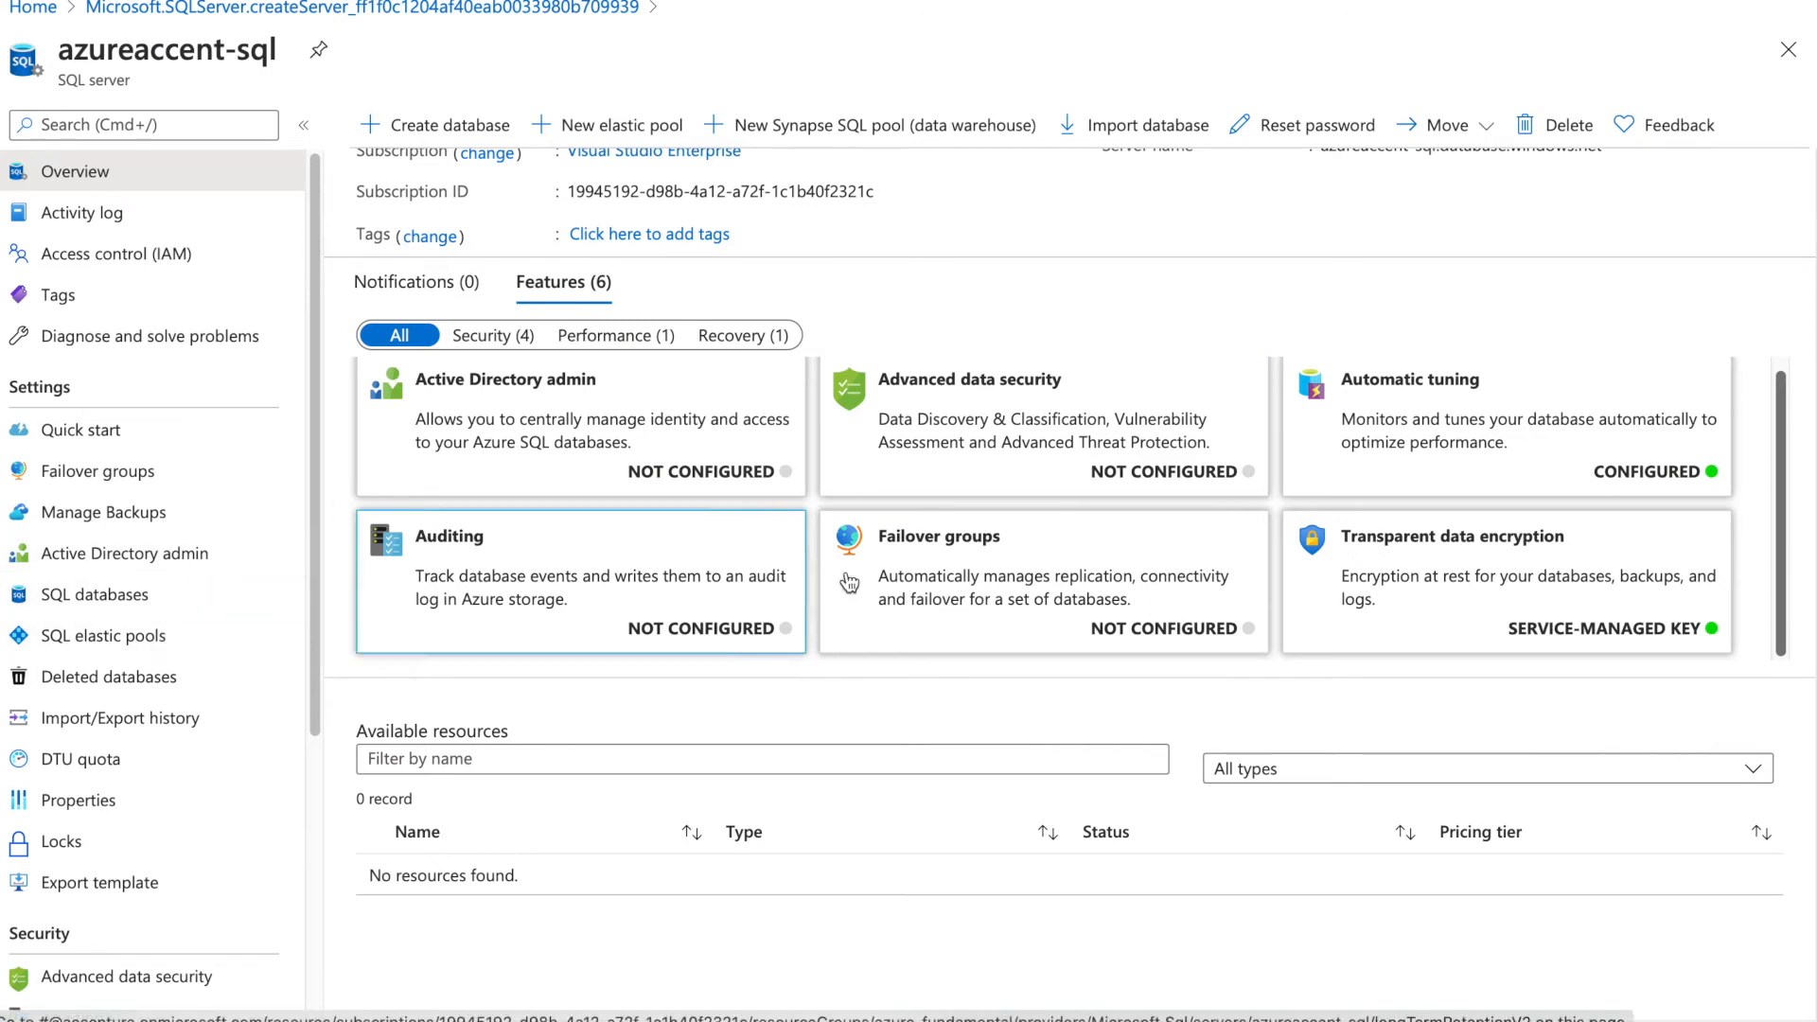
scroll(1070, 545, "up", 1)
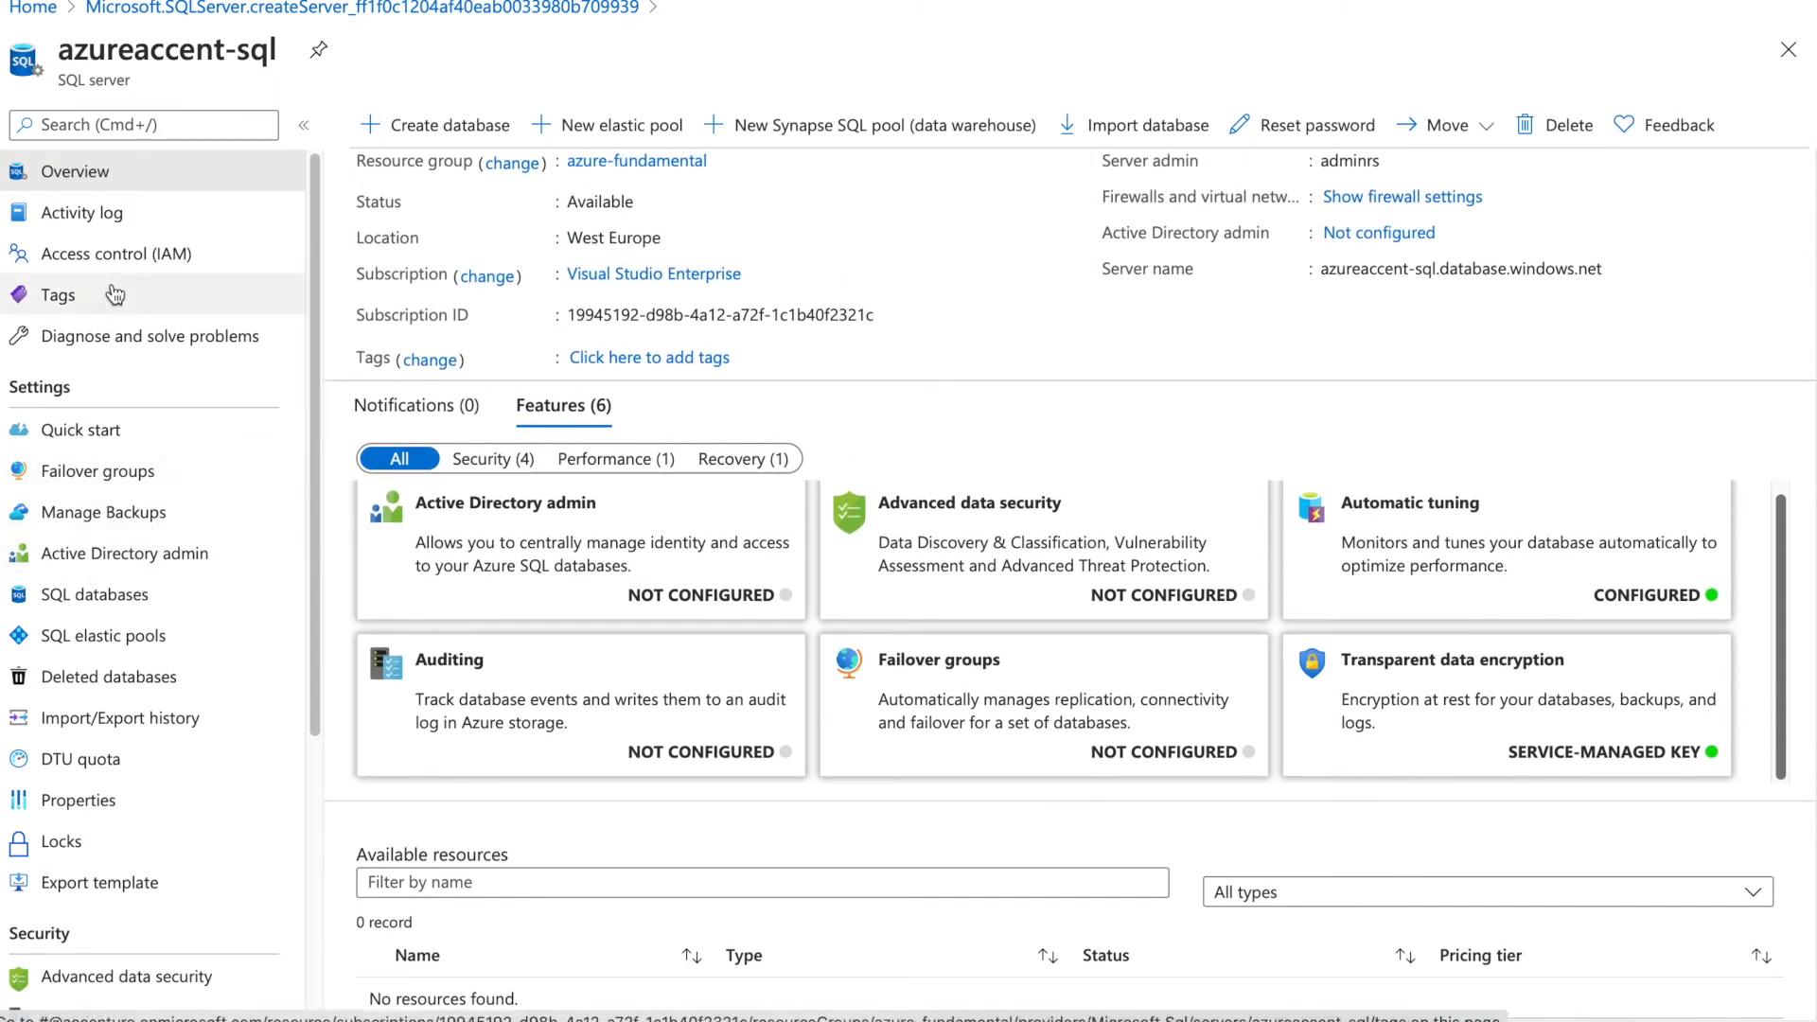
Inspect the new failover group form's secondary server and Automatic failover policy without creating it
left_click(105, 478)
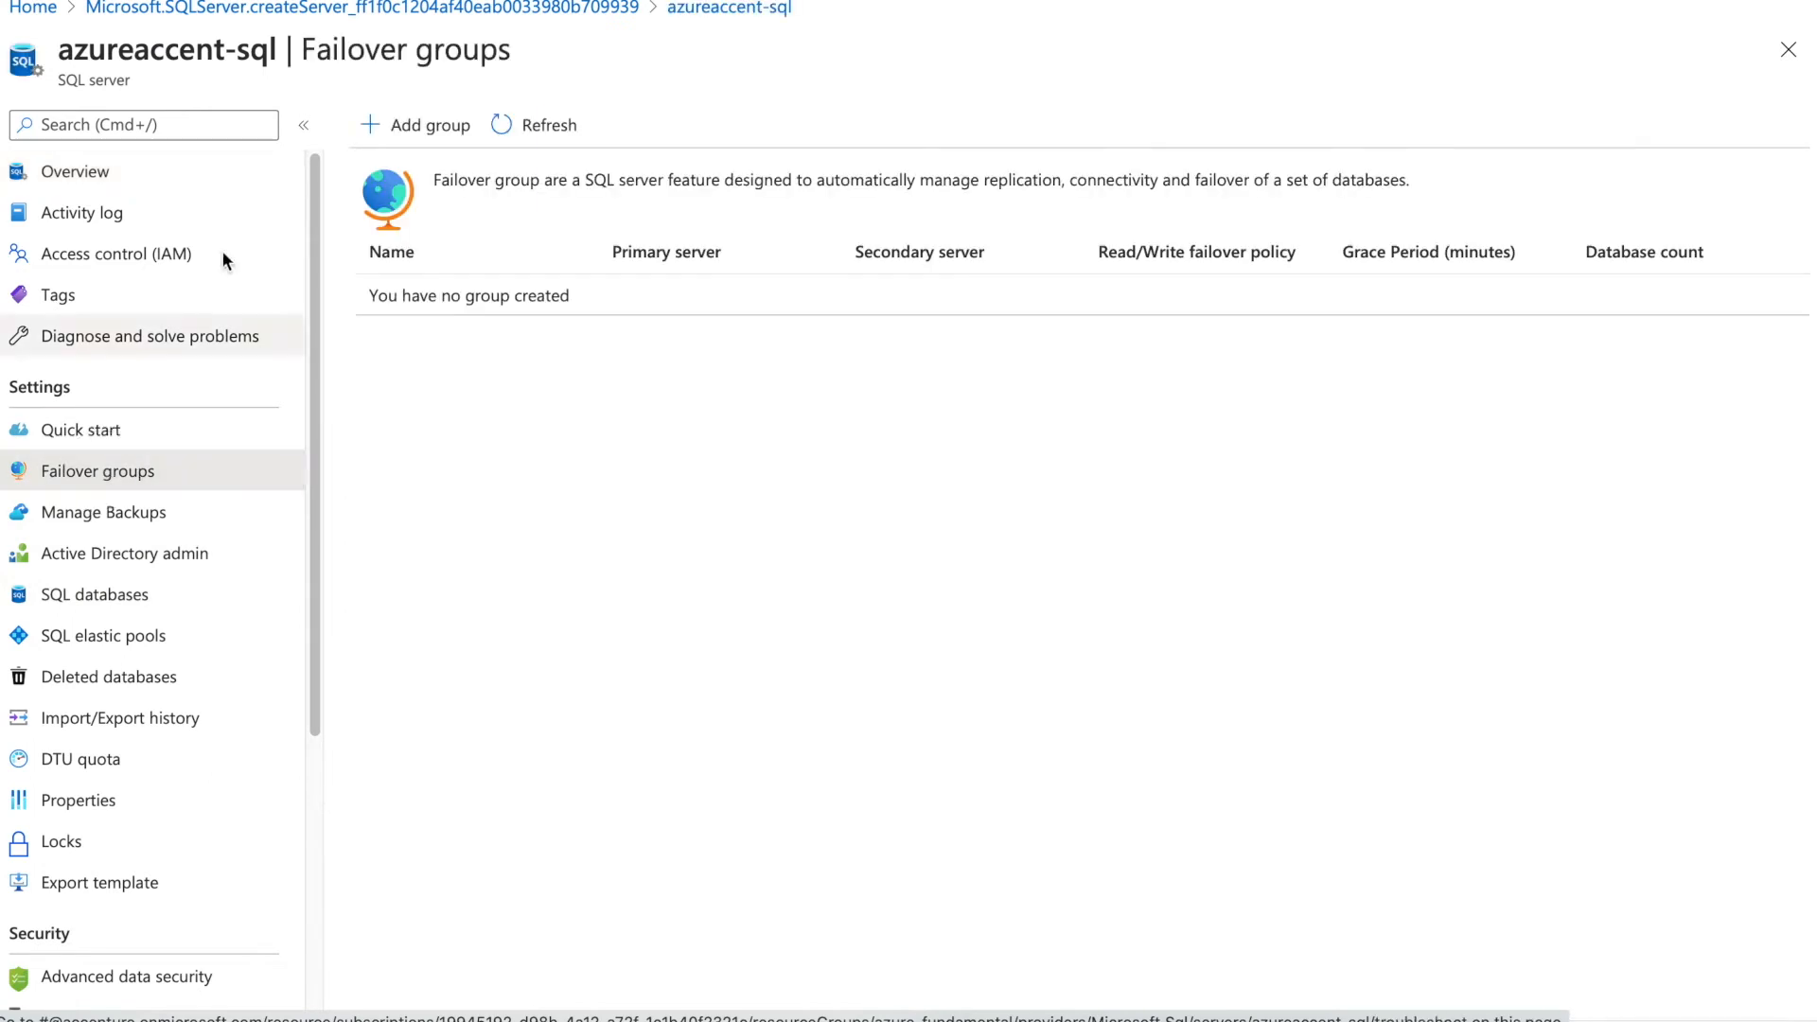
left_click(415, 125)
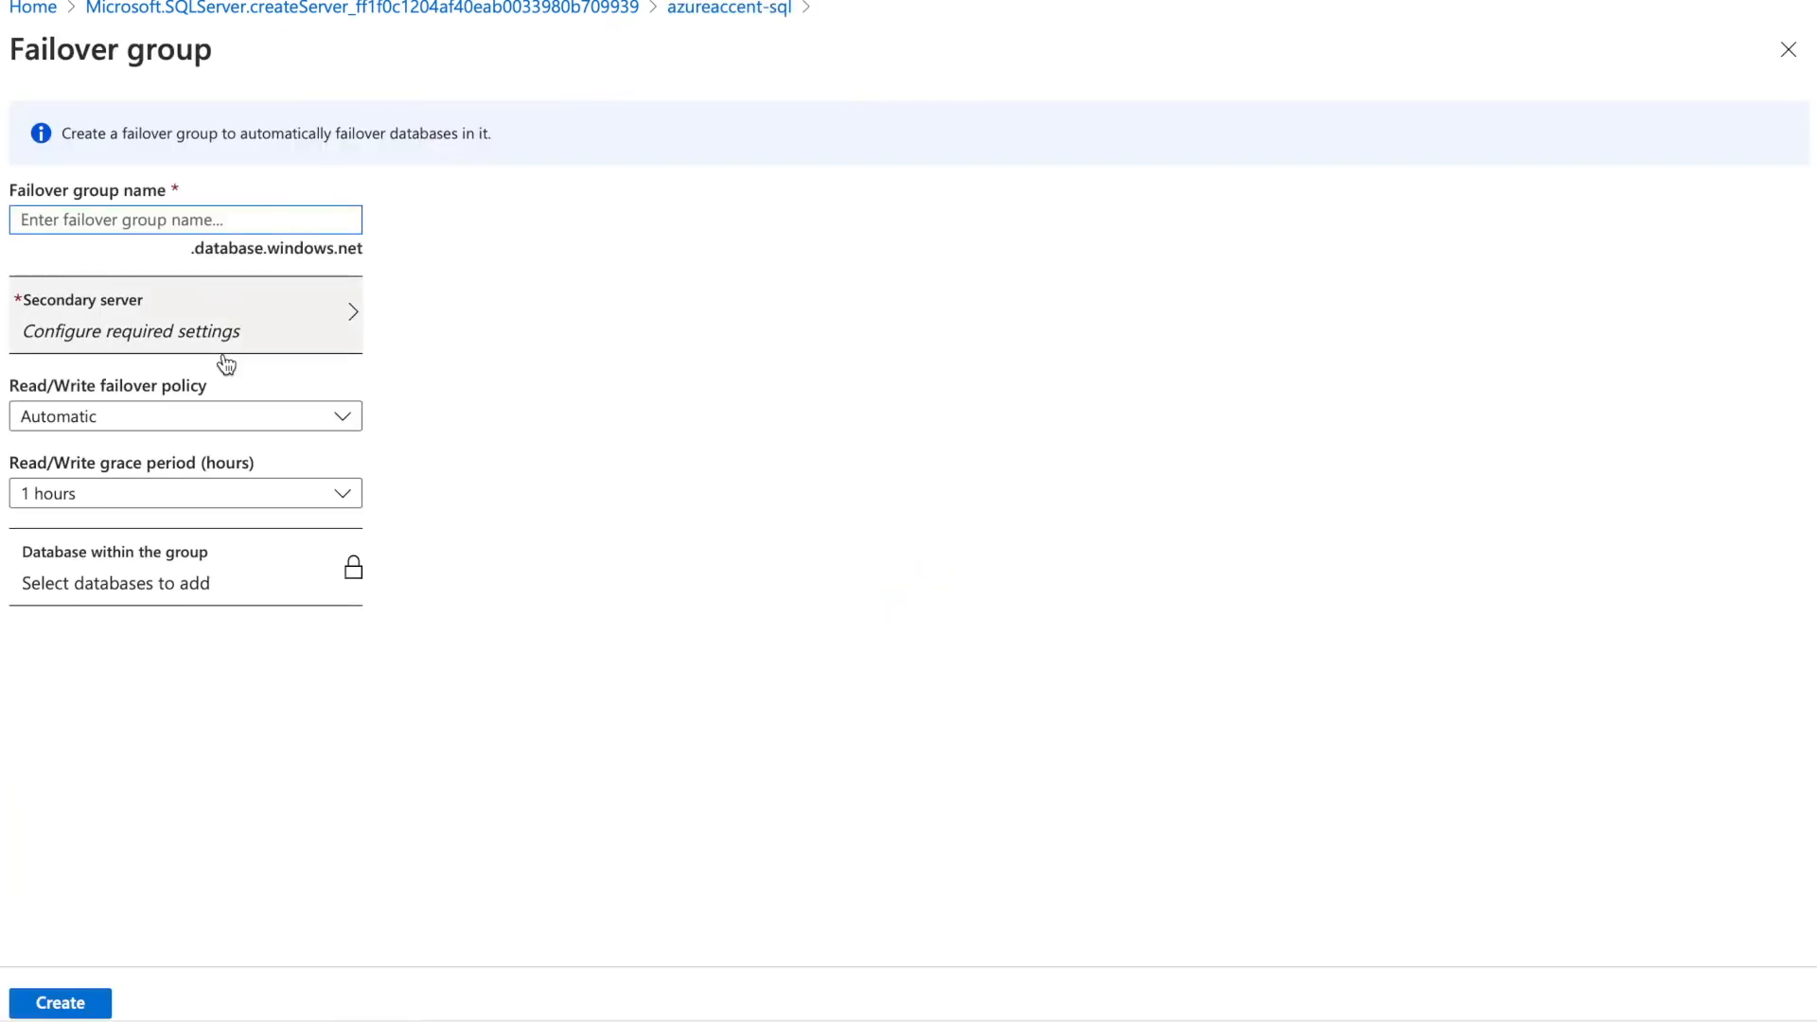
left_click(167, 331)
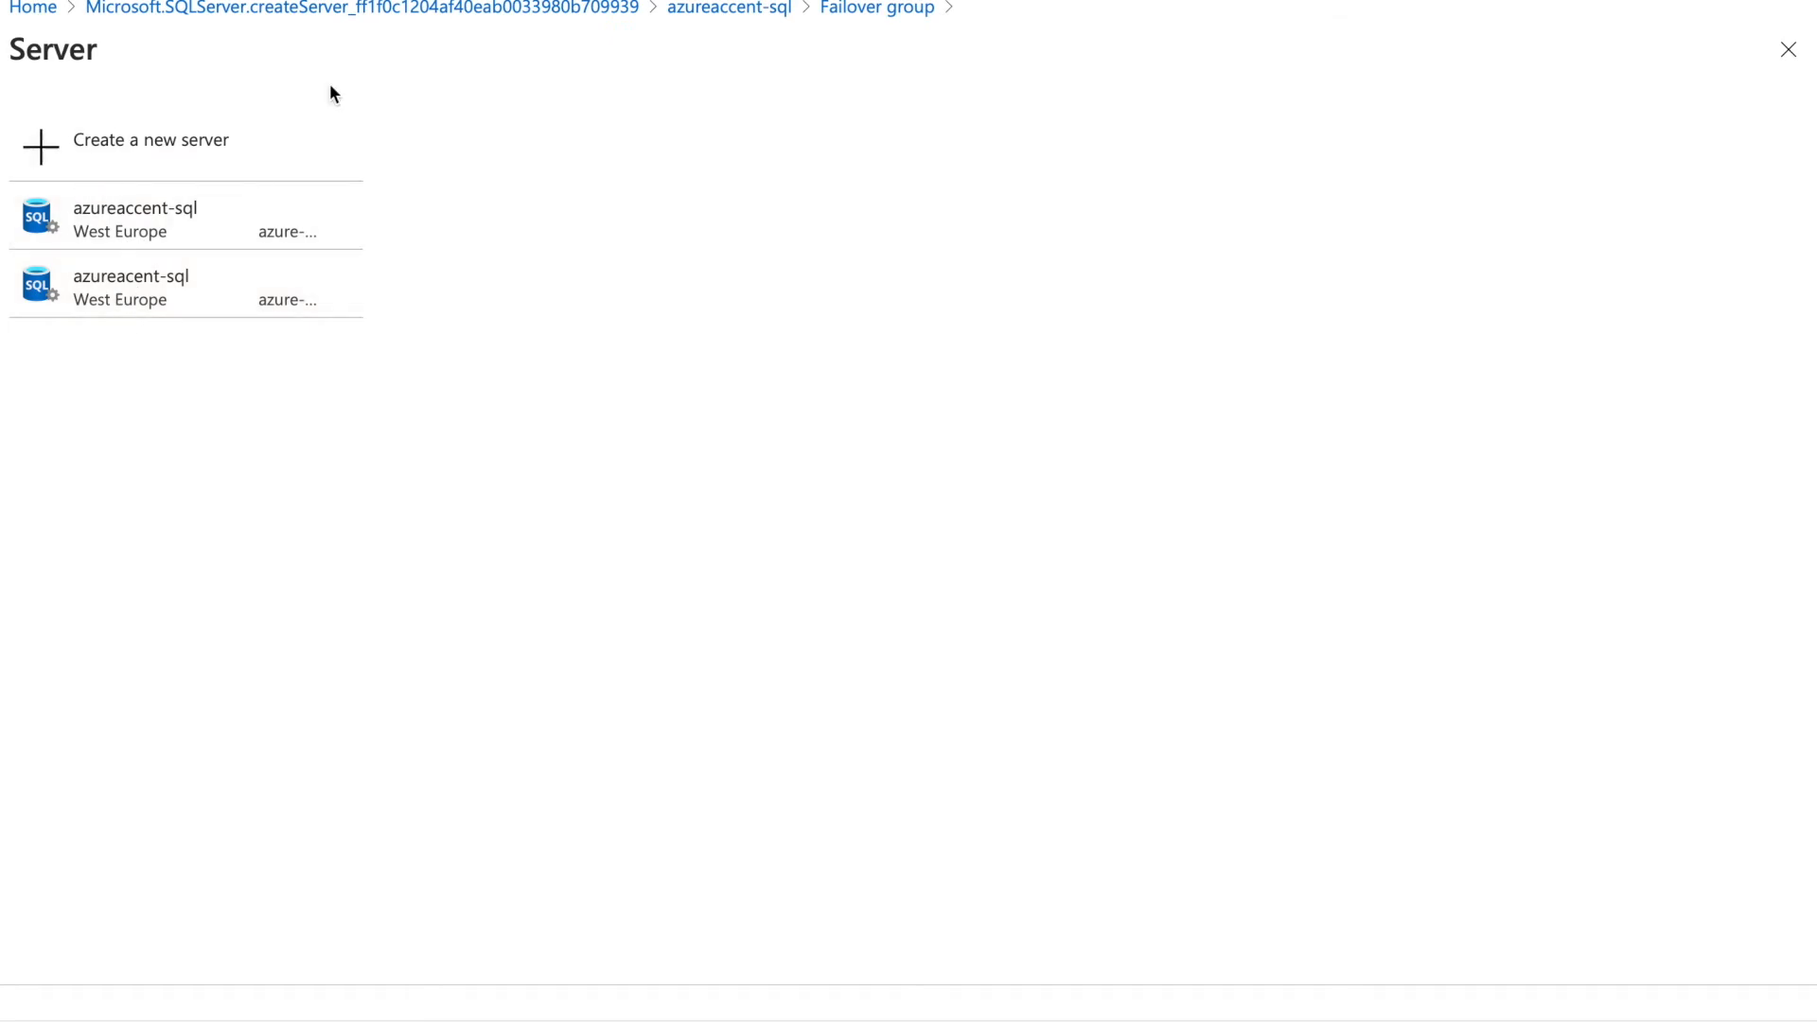
left_click(838, 10)
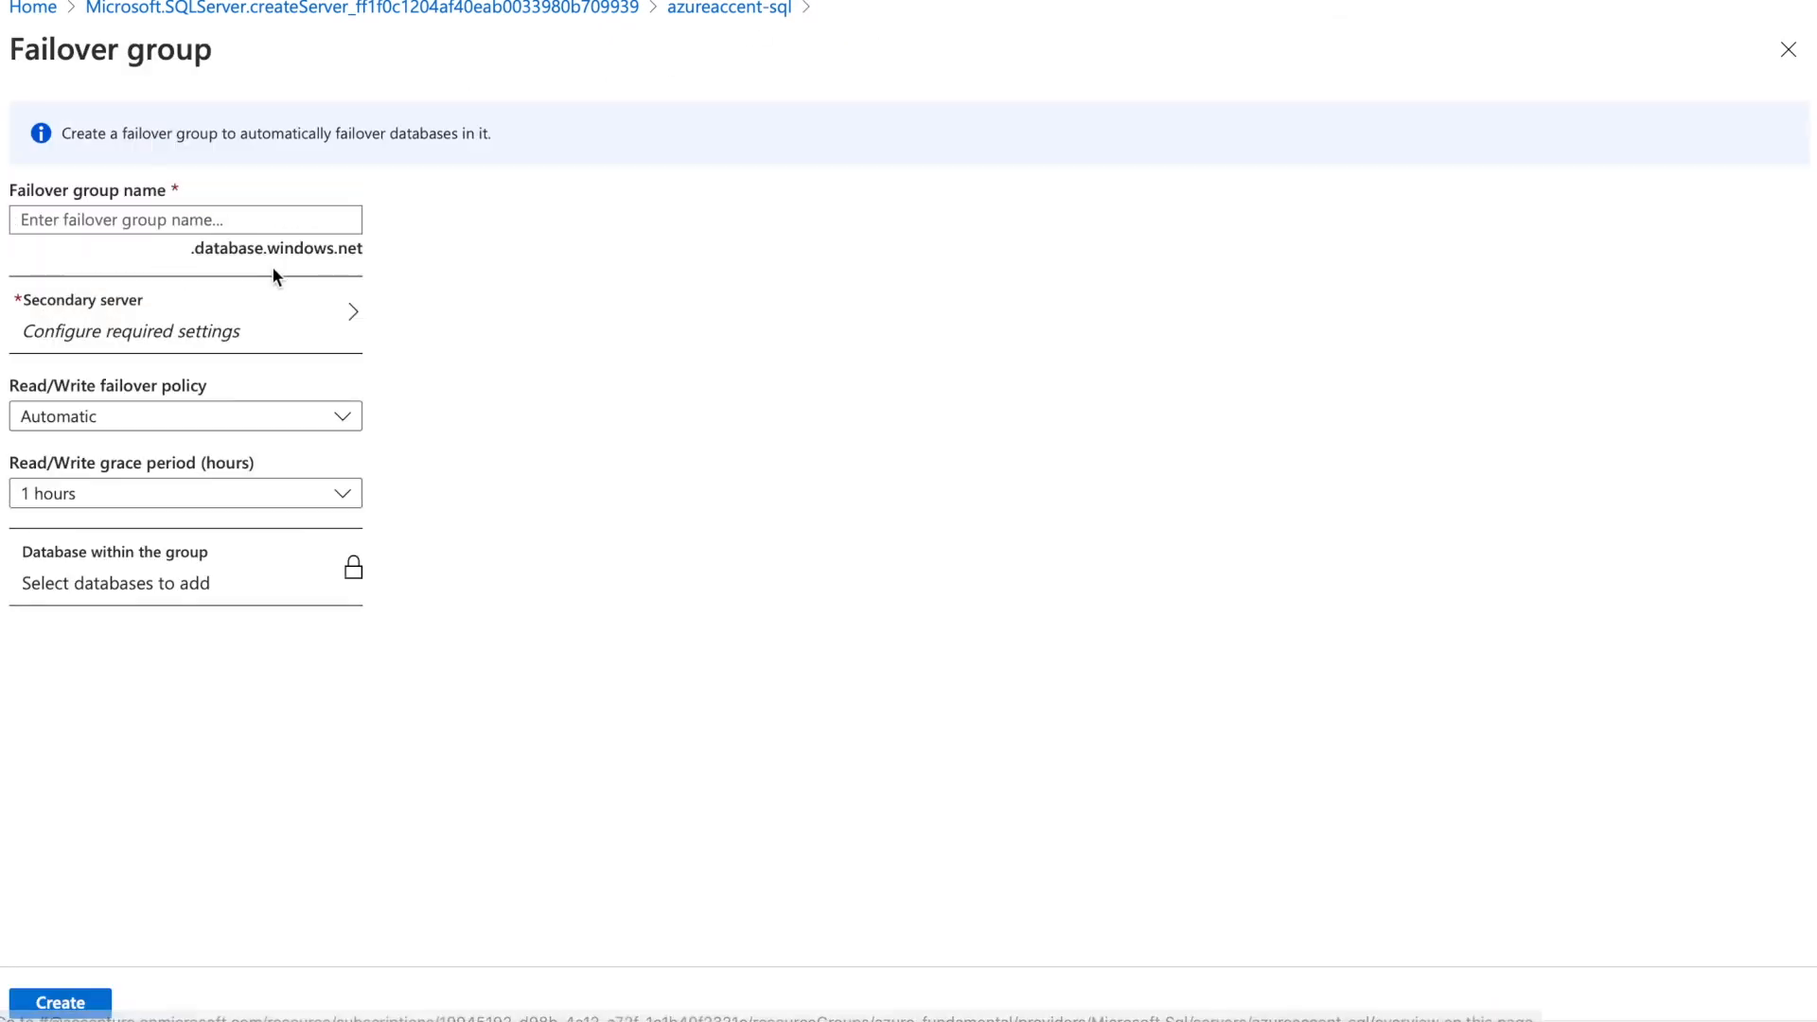
left_click(162, 426)
left_click(164, 429)
left_click(200, 425)
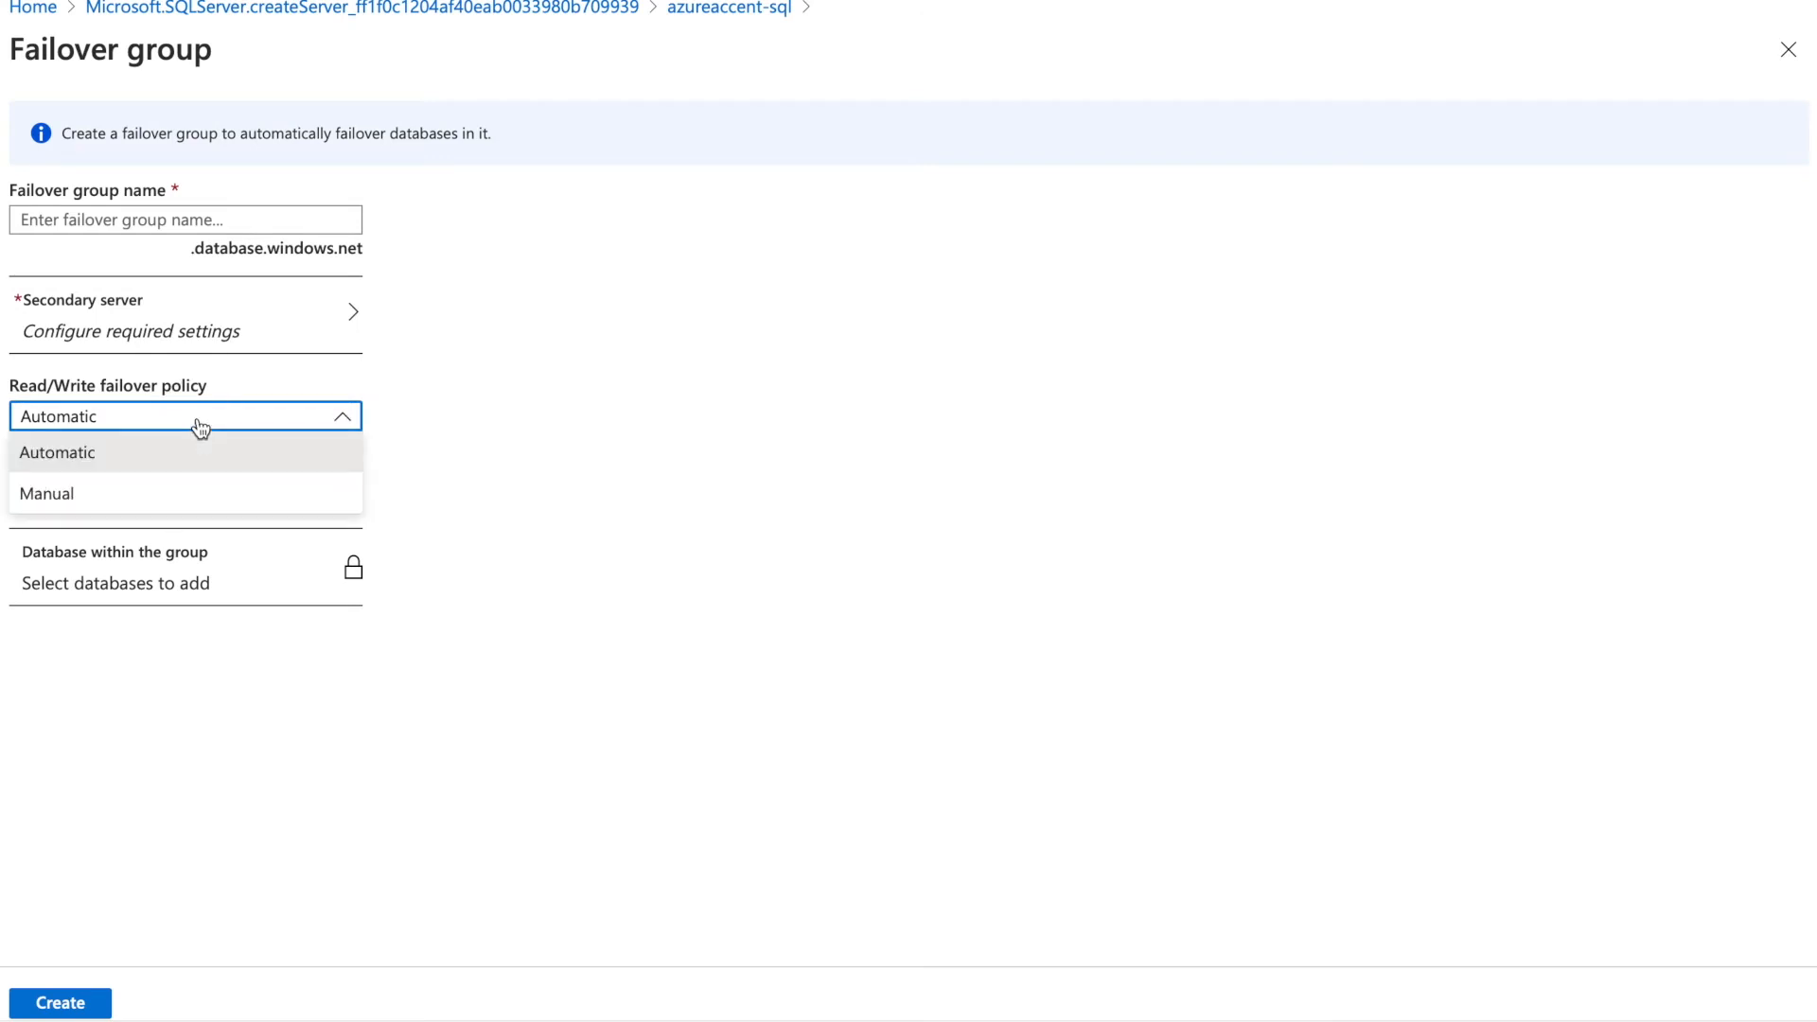
left_click(571, 9)
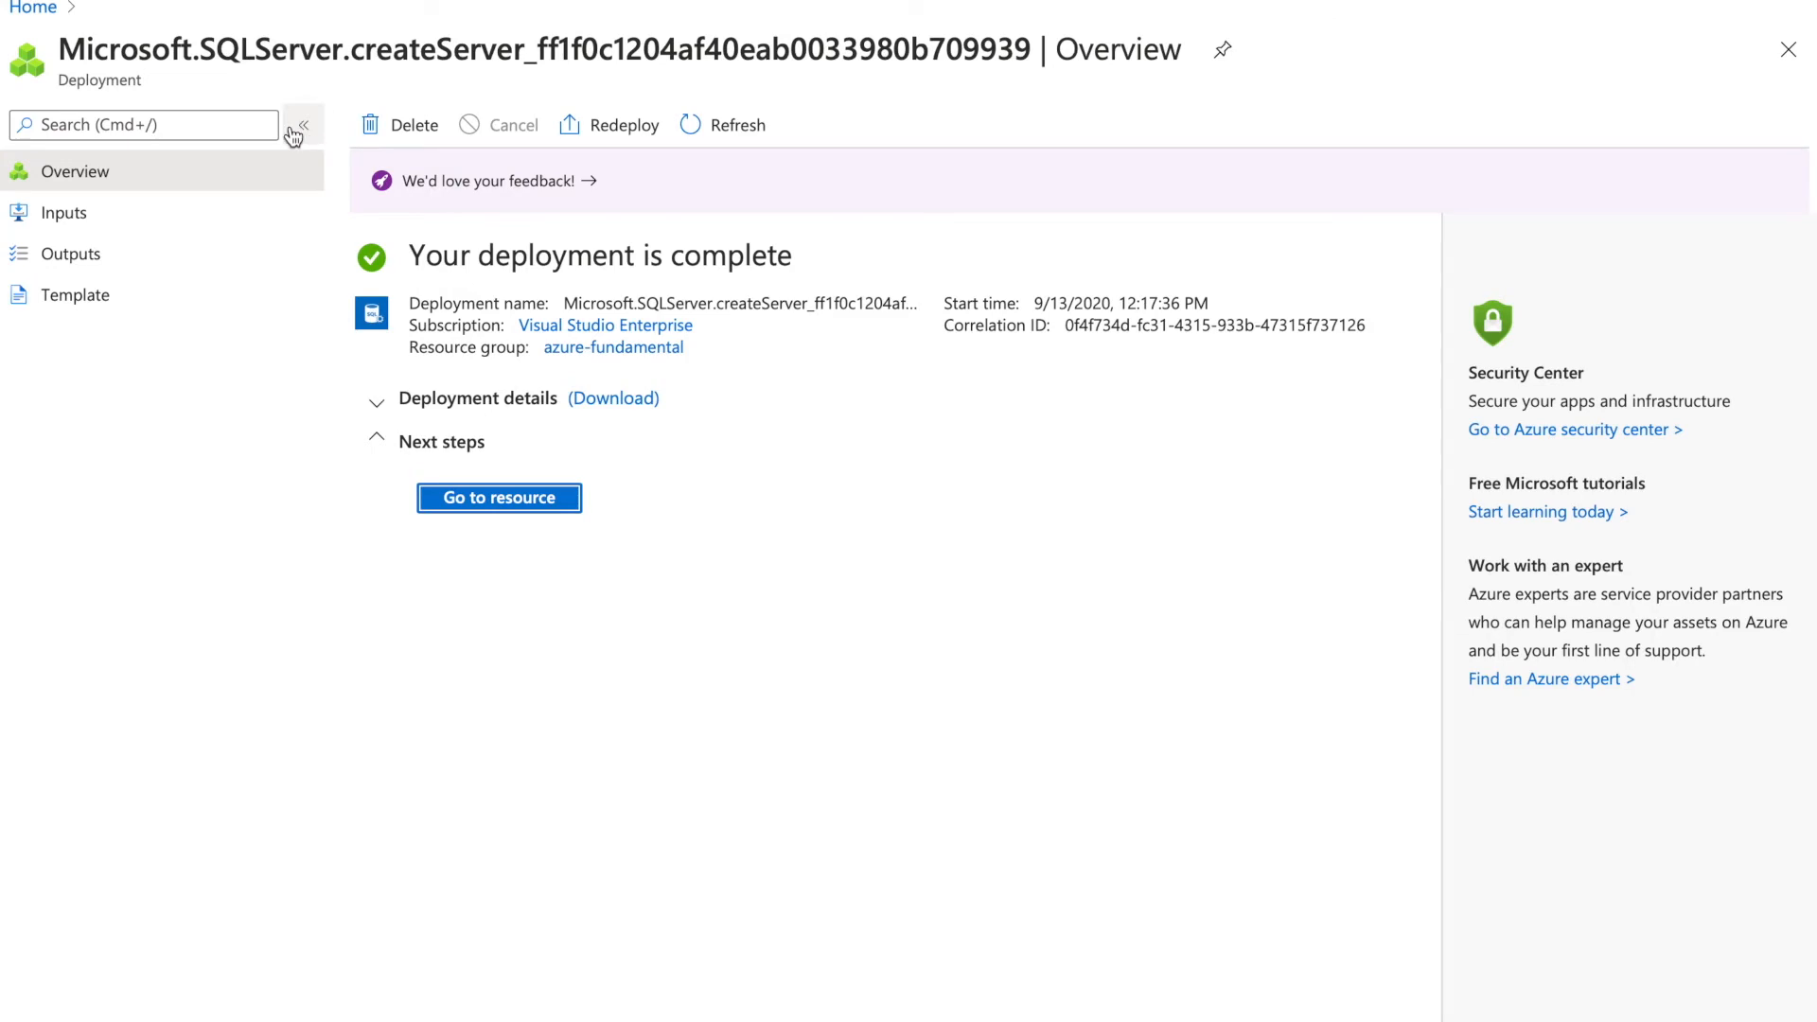
From Home, open azureaccent-sql and browse Manage Backups, Active Directory admin, elastic pools and SQL databases
left_click(38, 11)
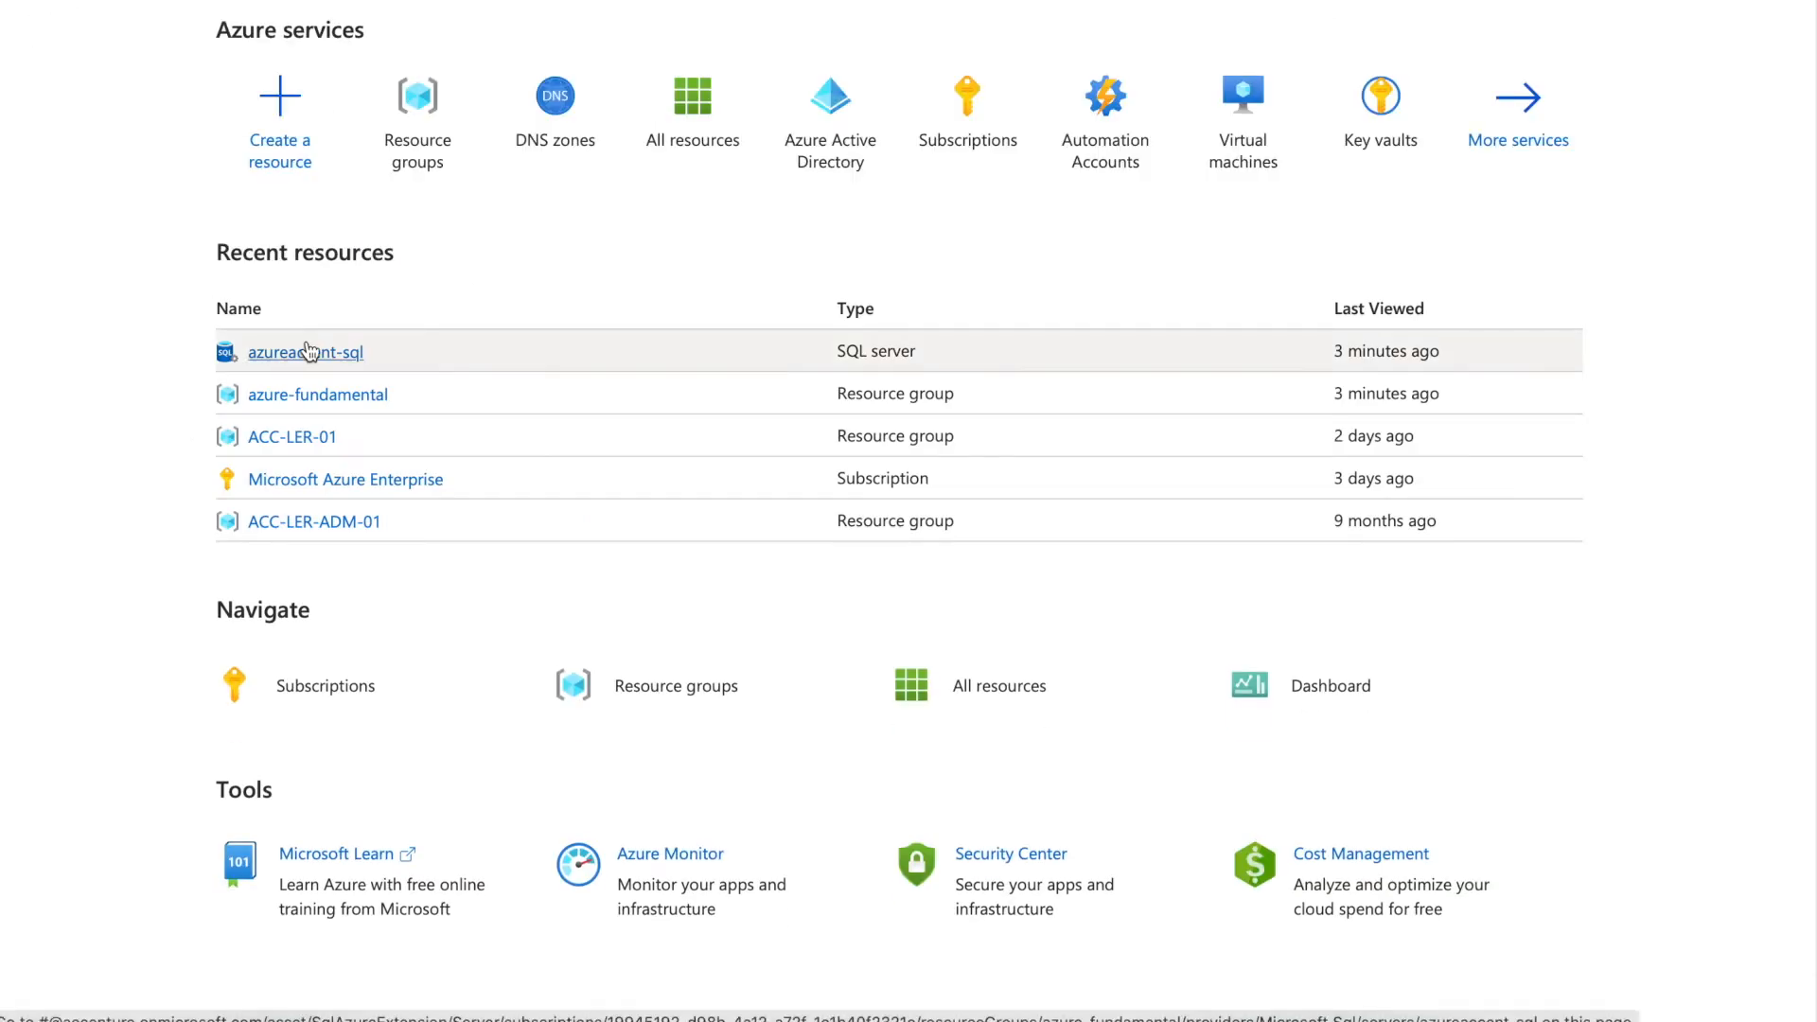
left_click(259, 353)
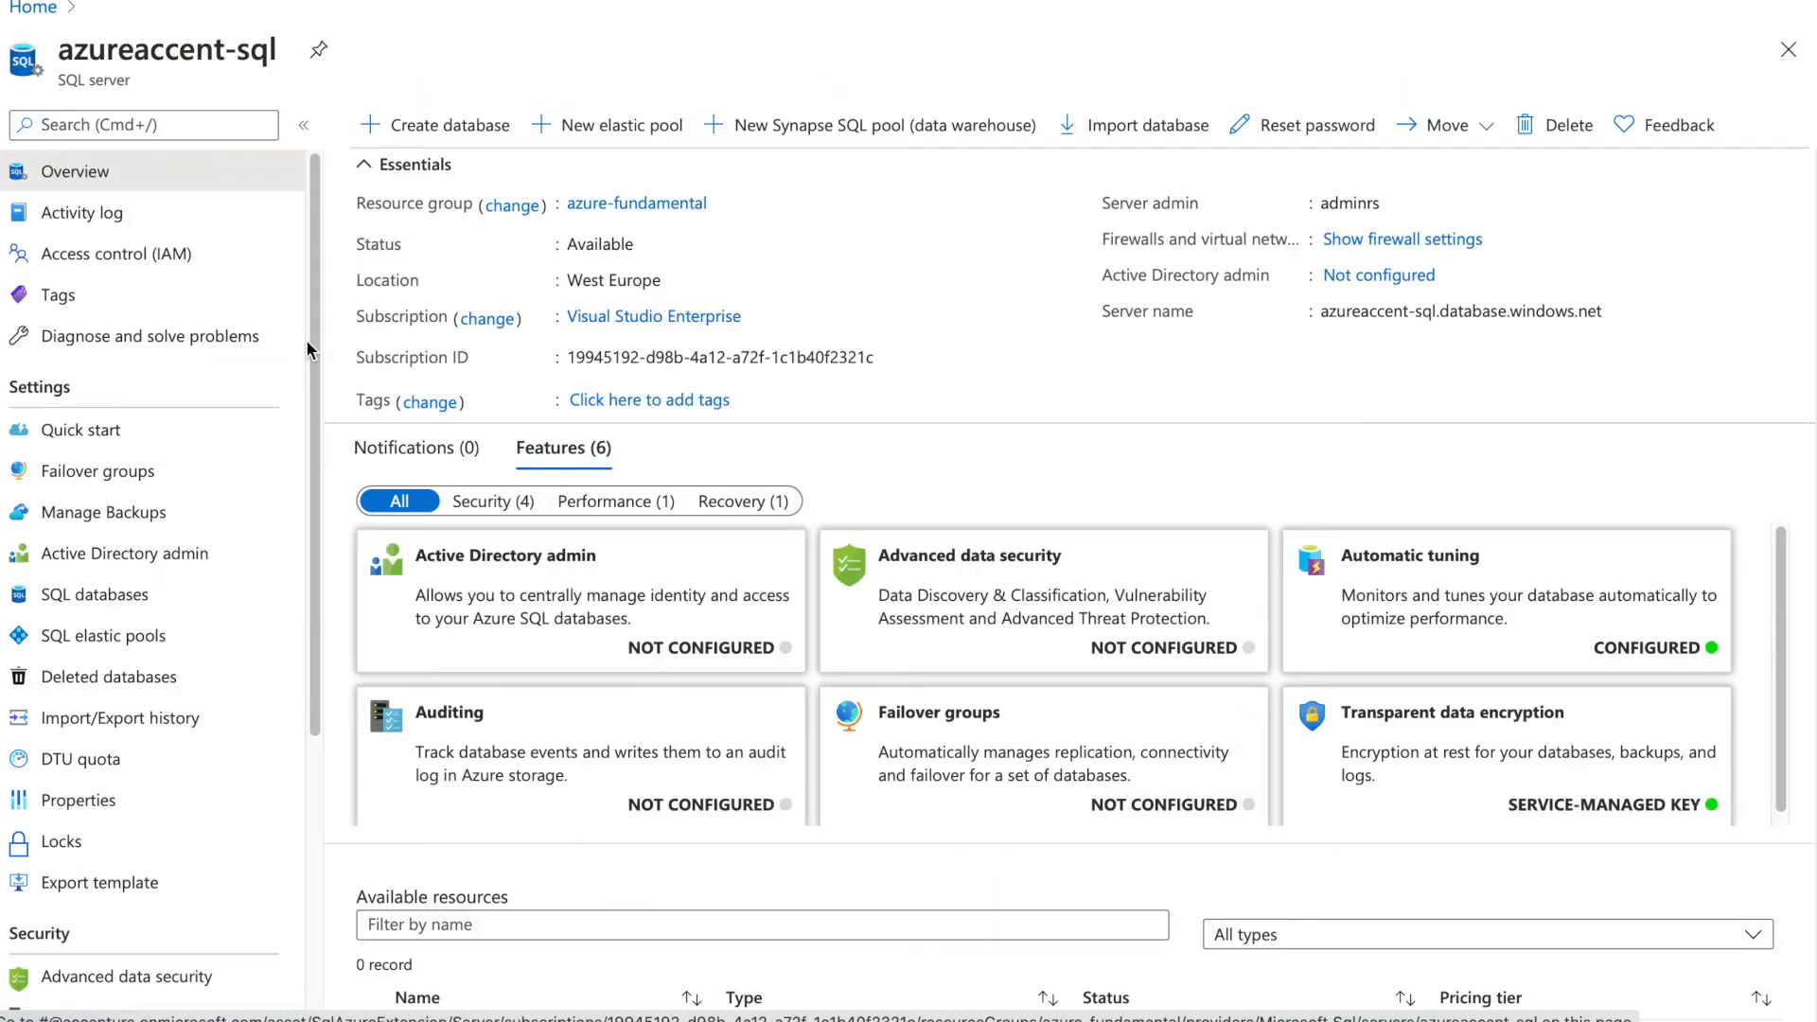
left_click(126, 518)
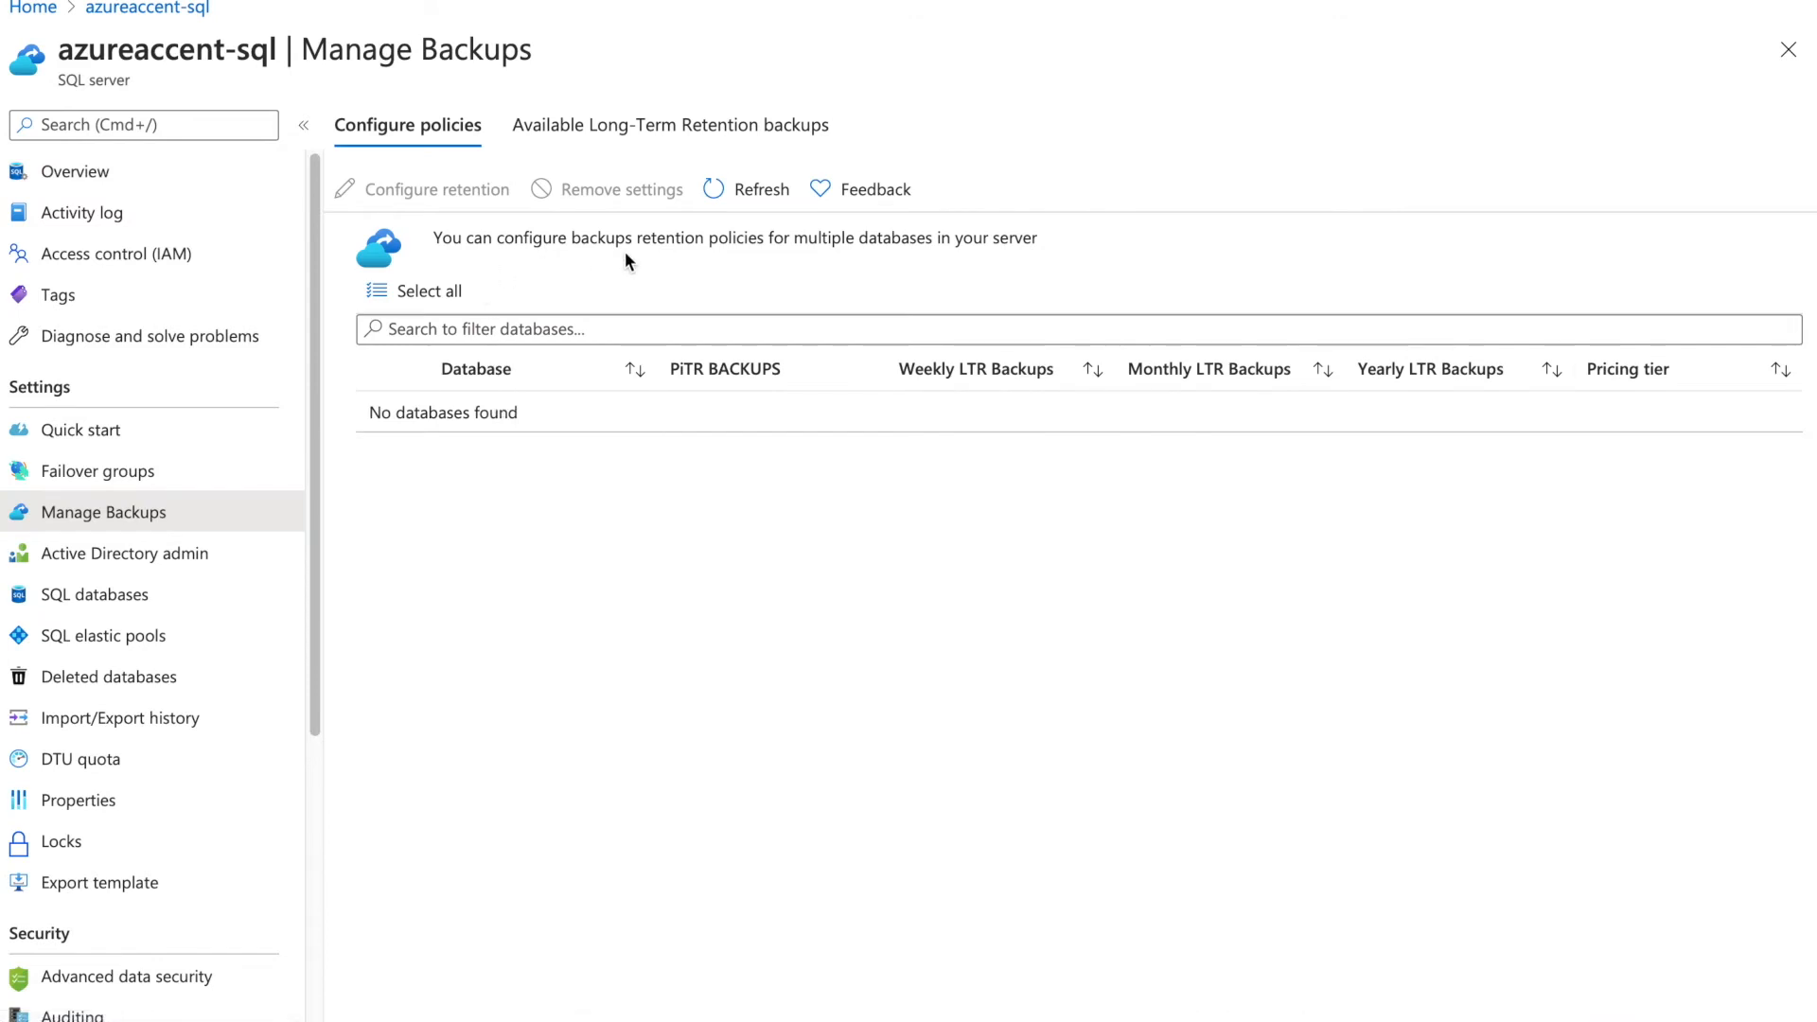
left_click(601, 132)
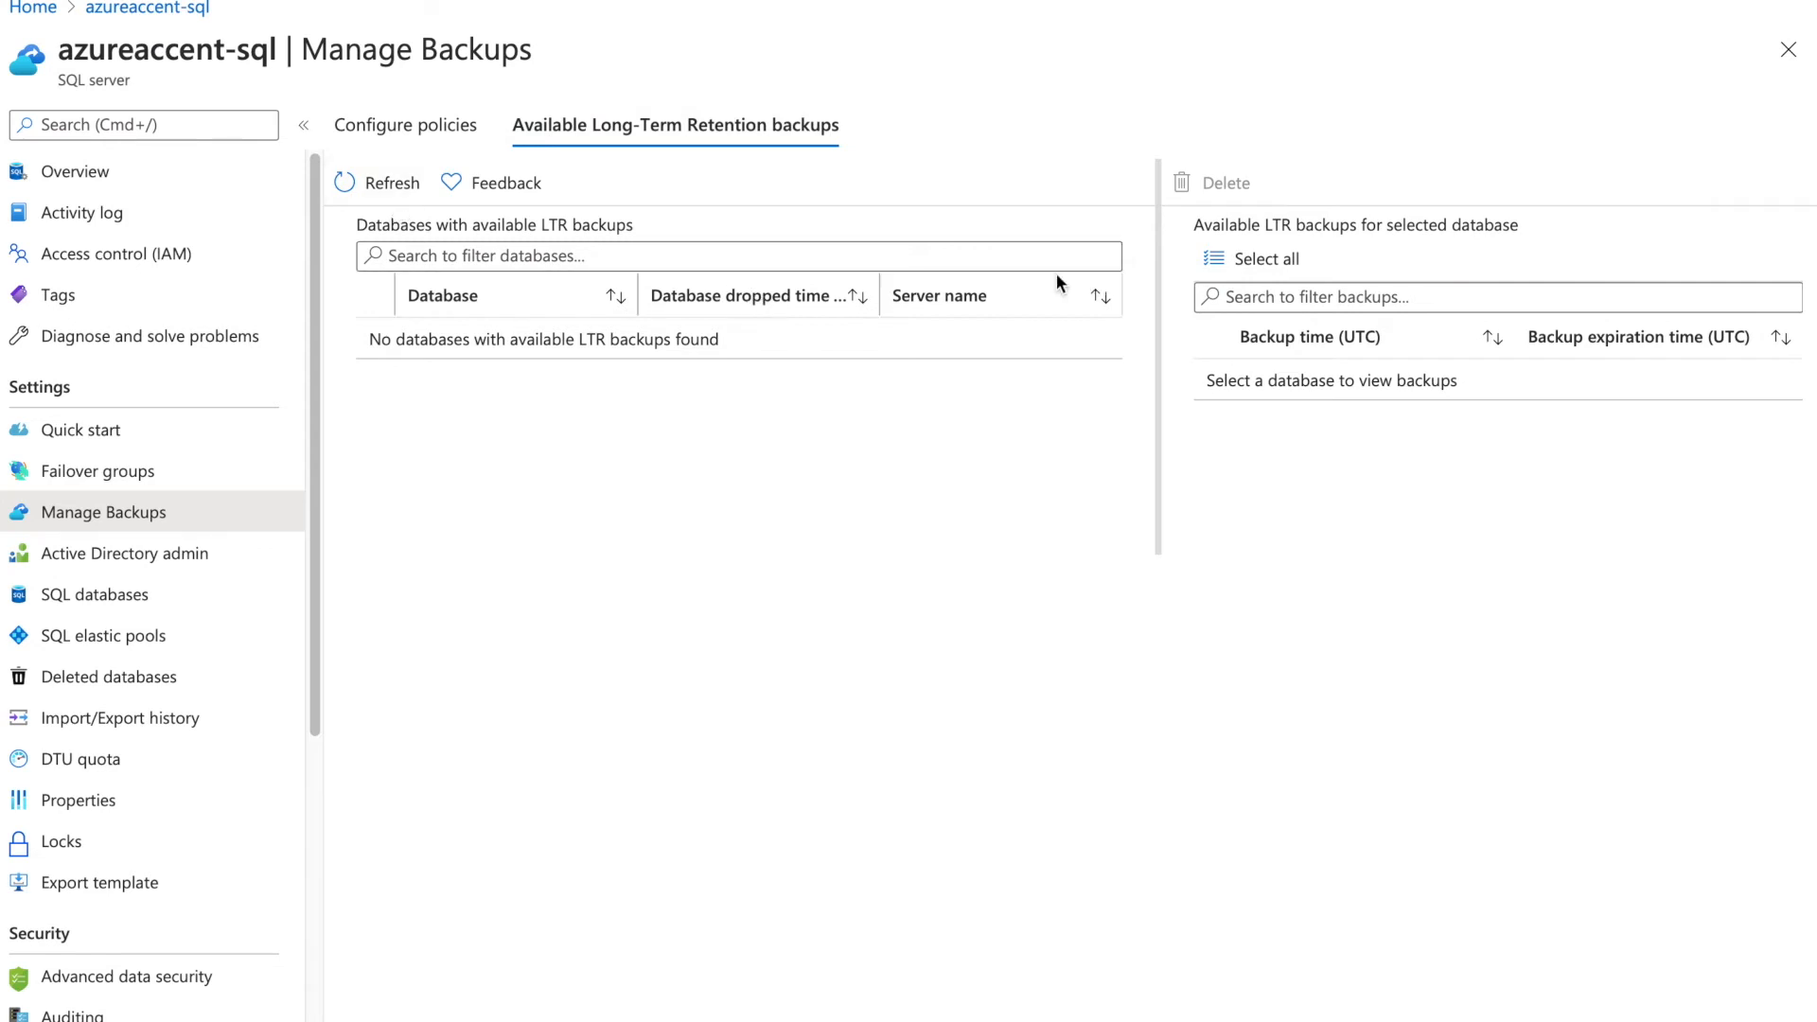
left_click(111, 560)
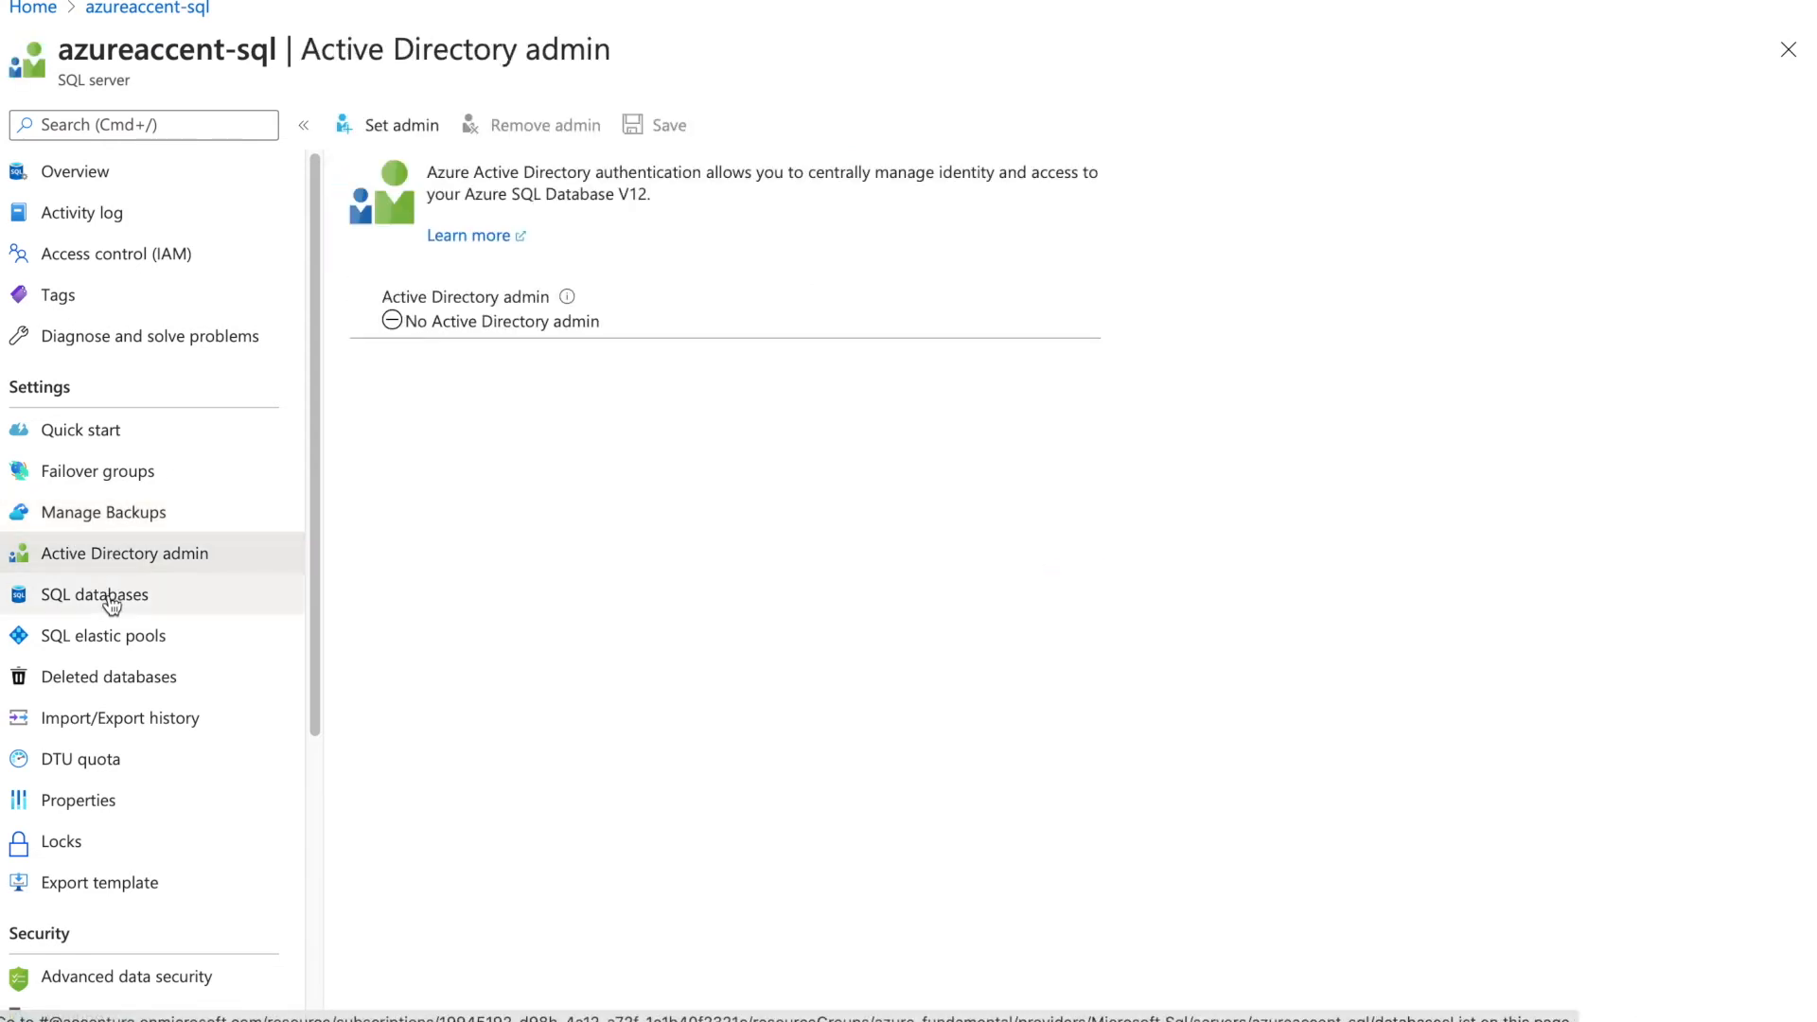
left_click(111, 602)
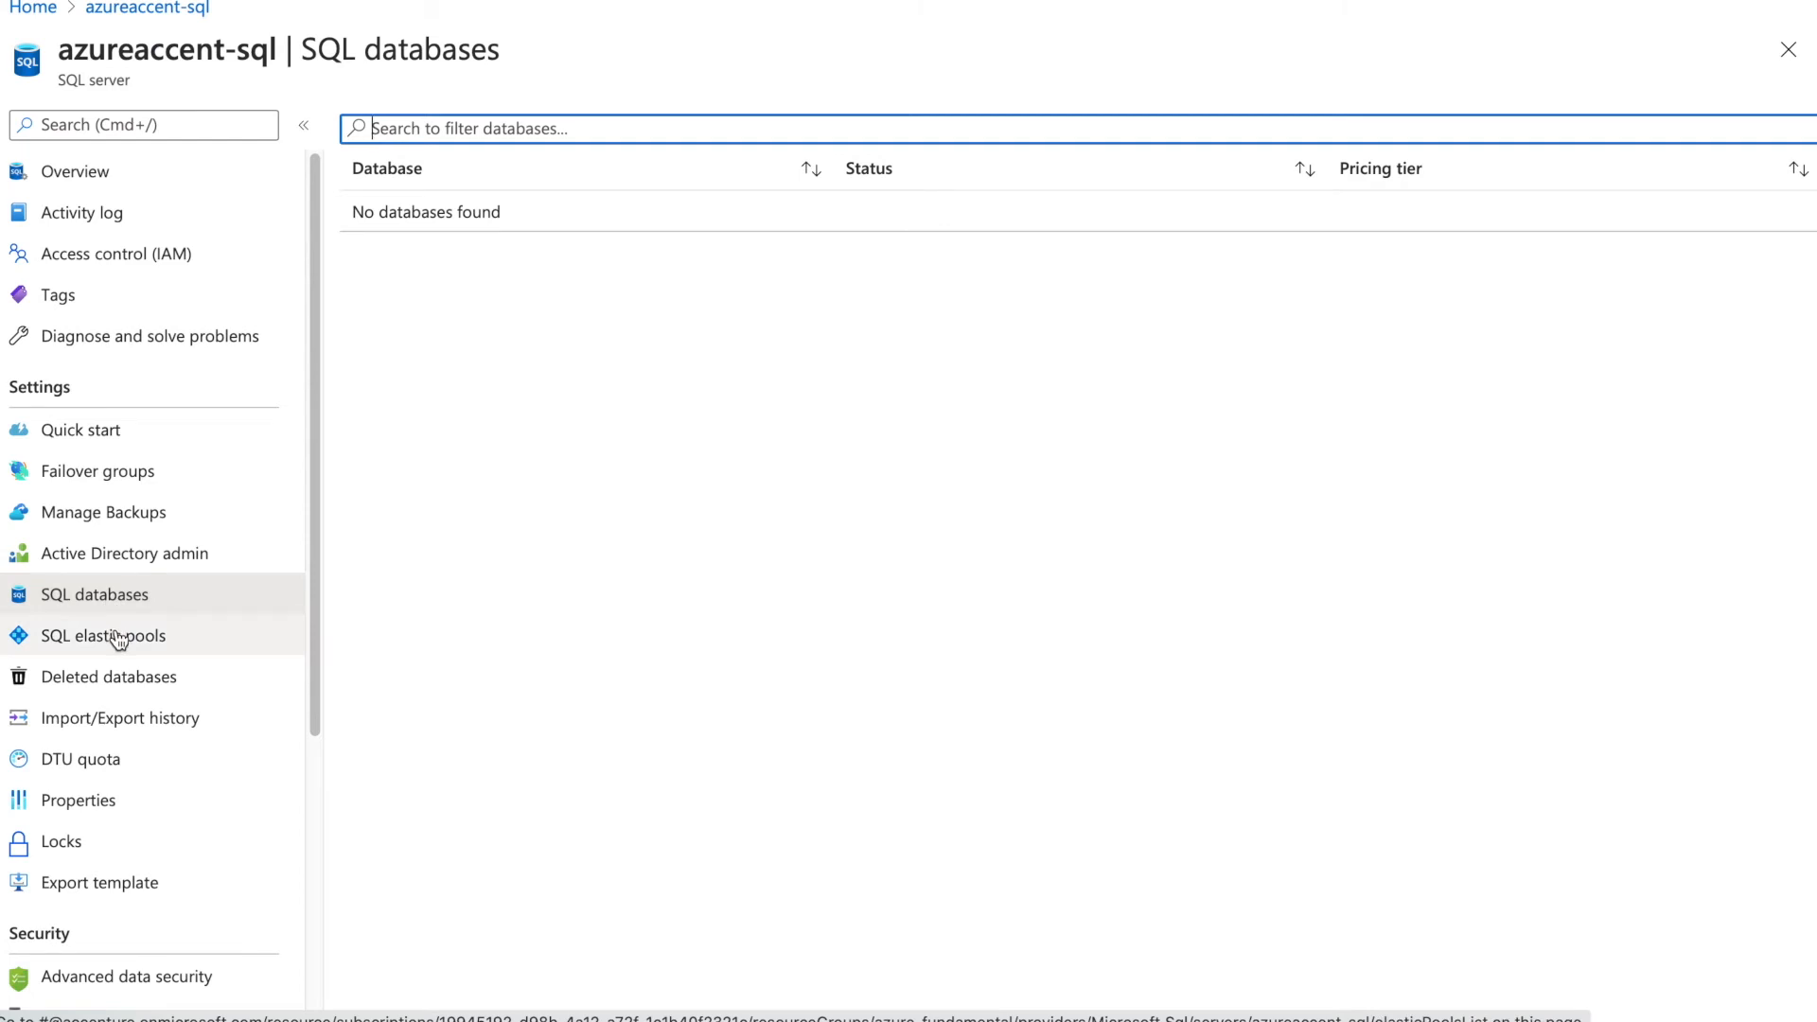
left_click(119, 641)
left_click(113, 598)
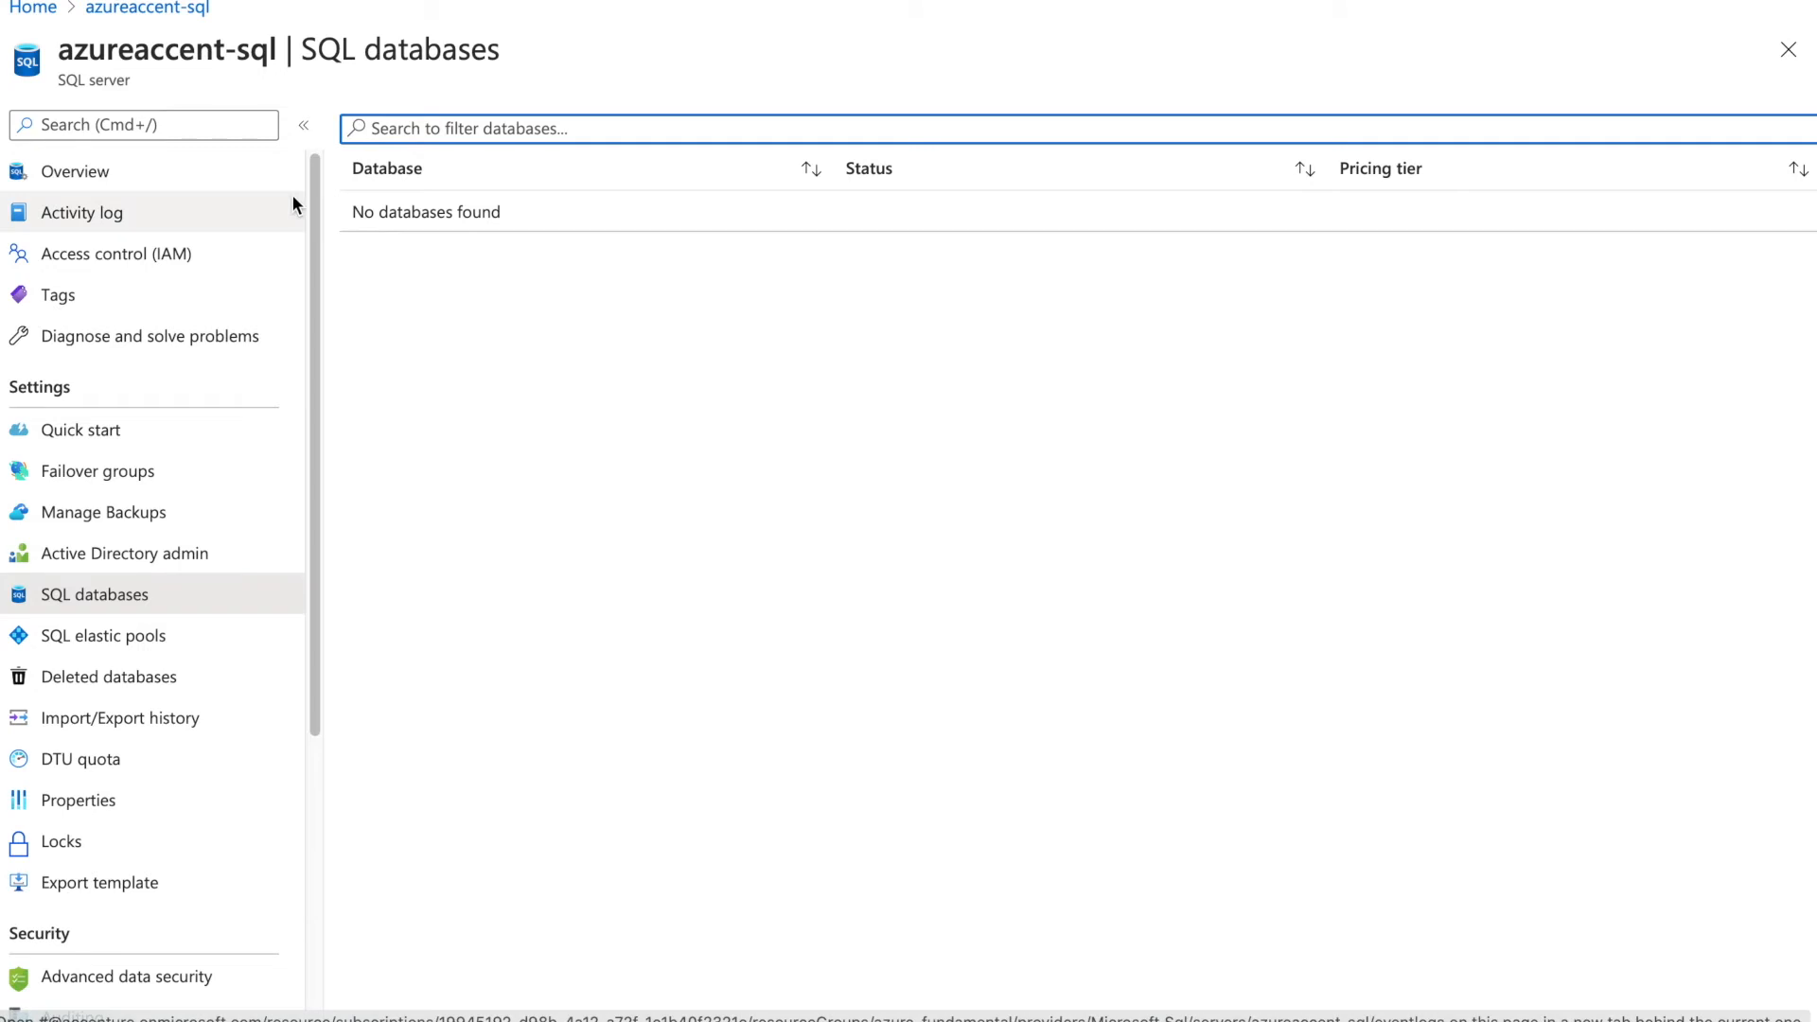
Go from the azureaccent-sql Overview to its empty SQL elastic pools page
left_click(205, 185)
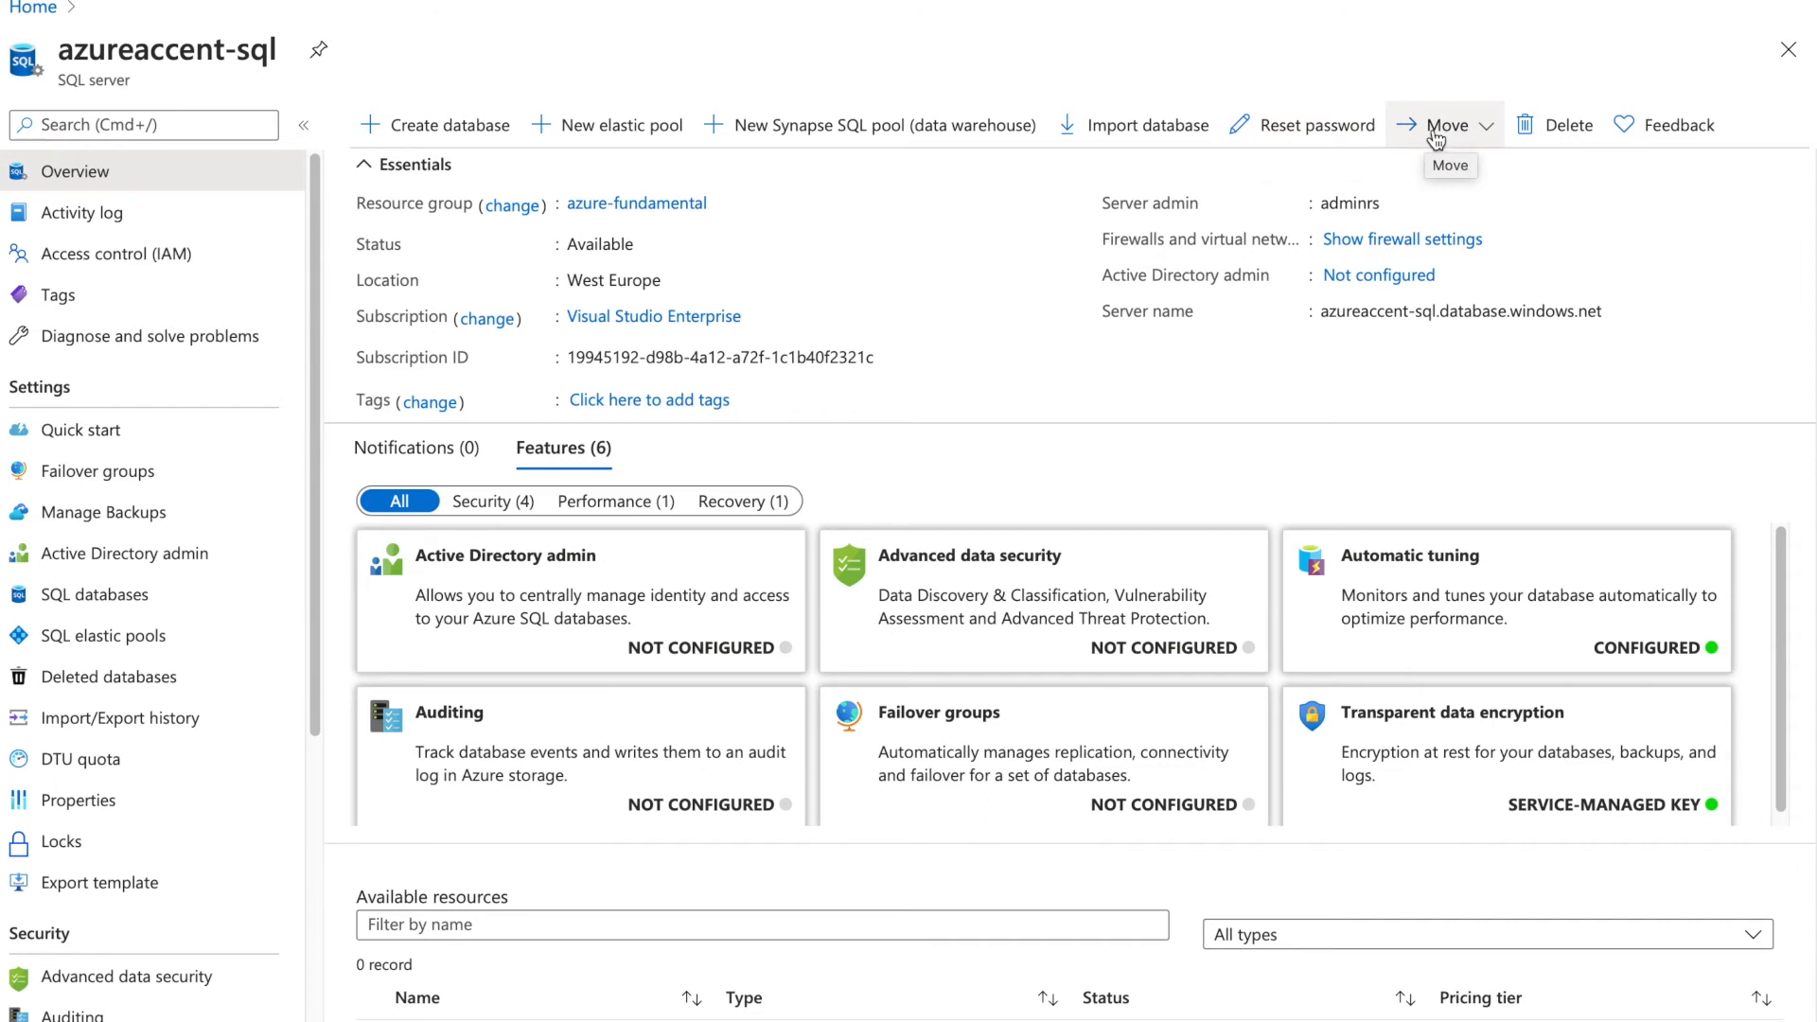
left_click(129, 645)
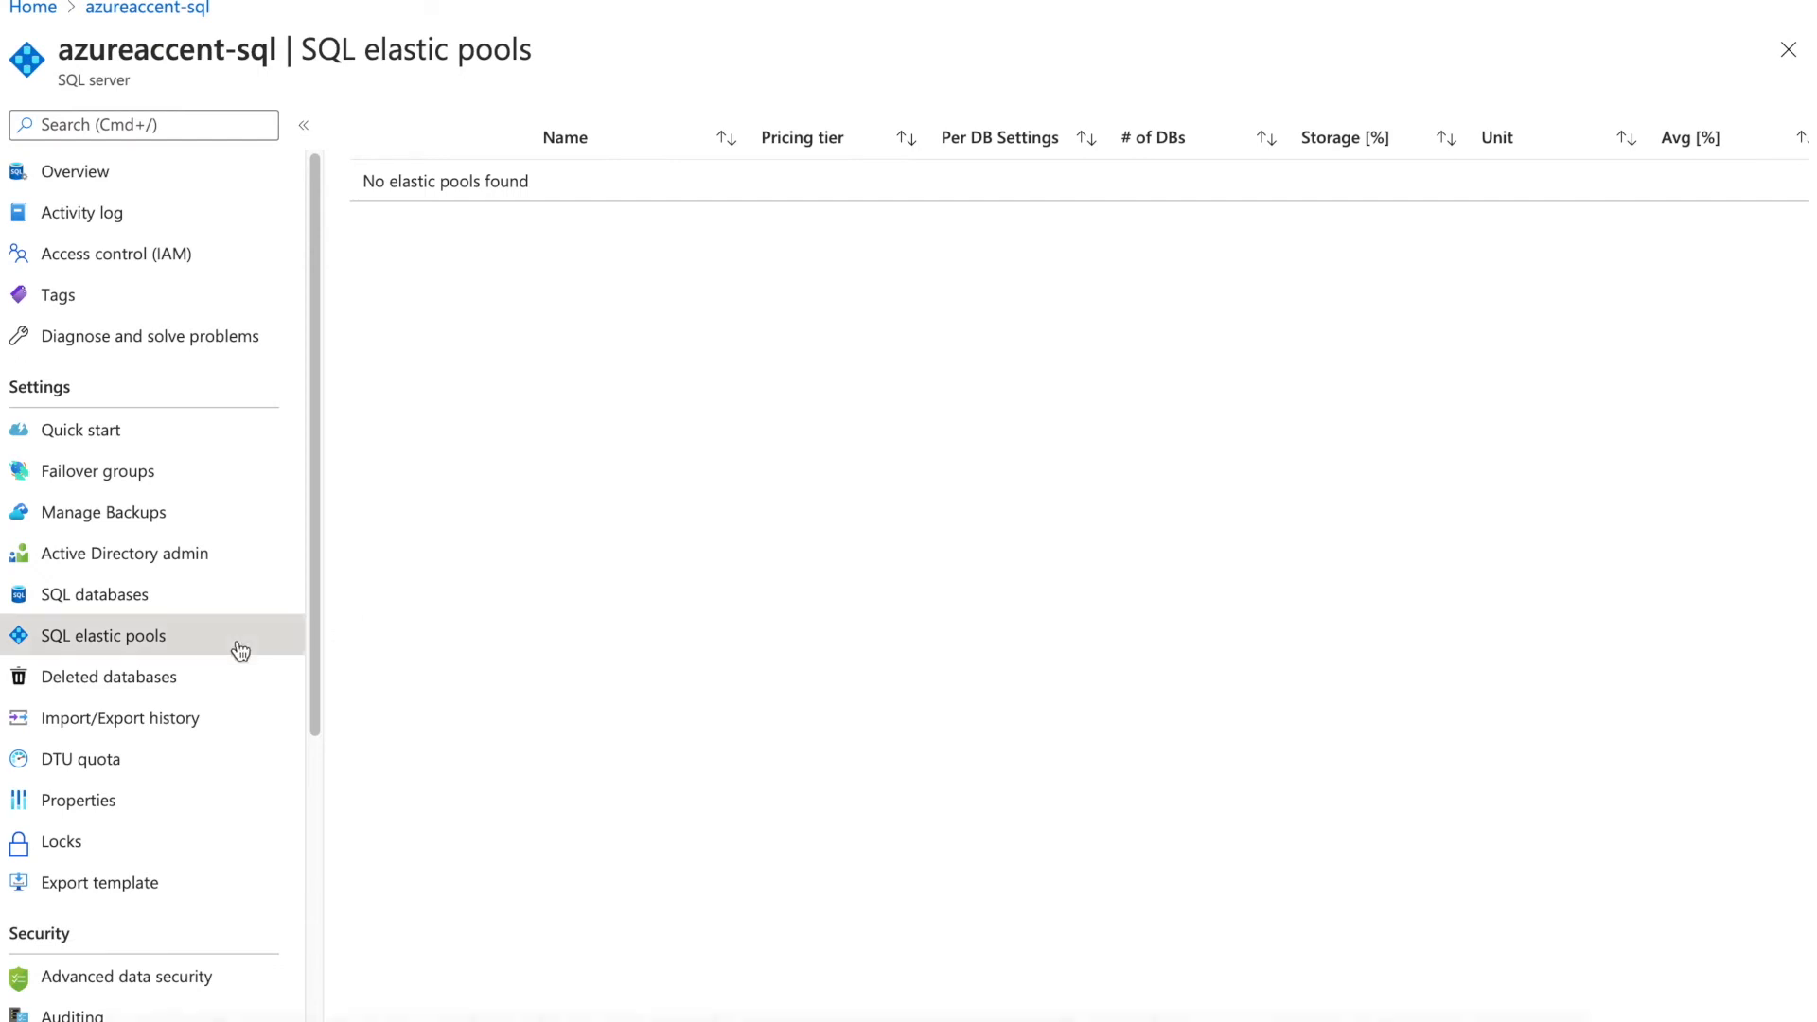
Check azureaccent-sql's deleted databases, import/export history and DTU quota, then return to elastic pools
left_click(181, 701)
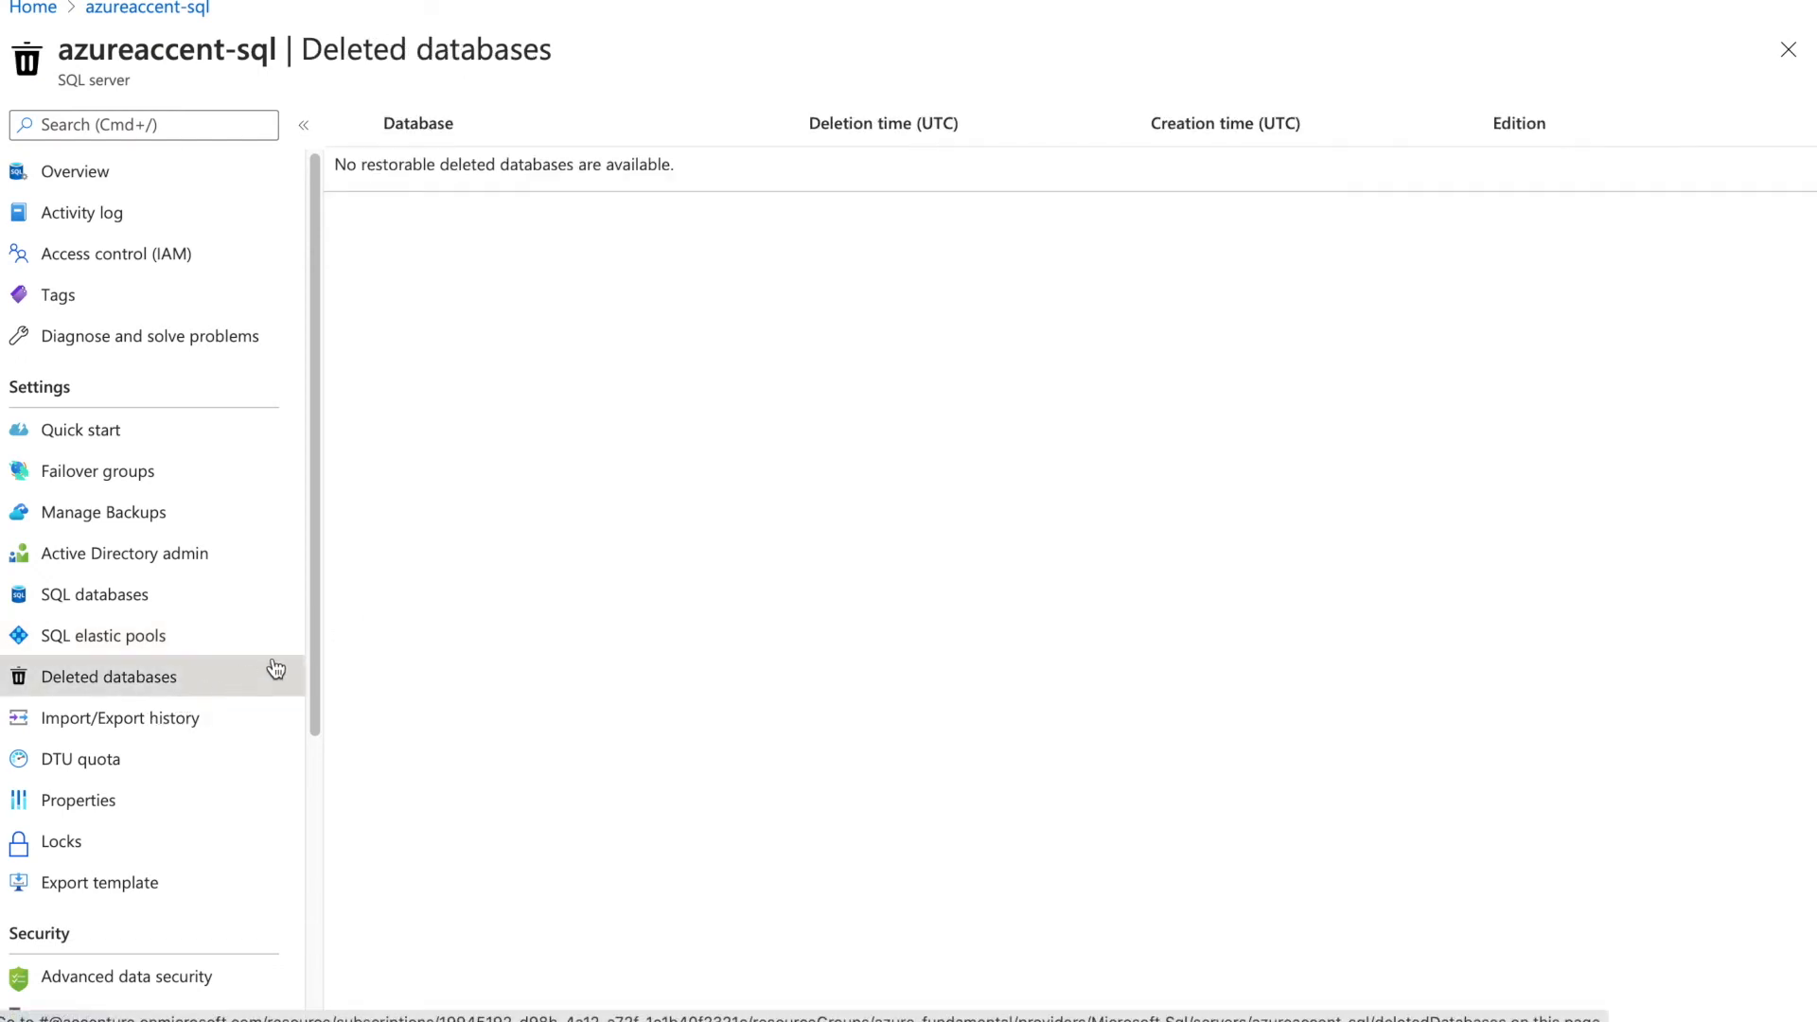
left_click_drag(312, 683, 306, 748)
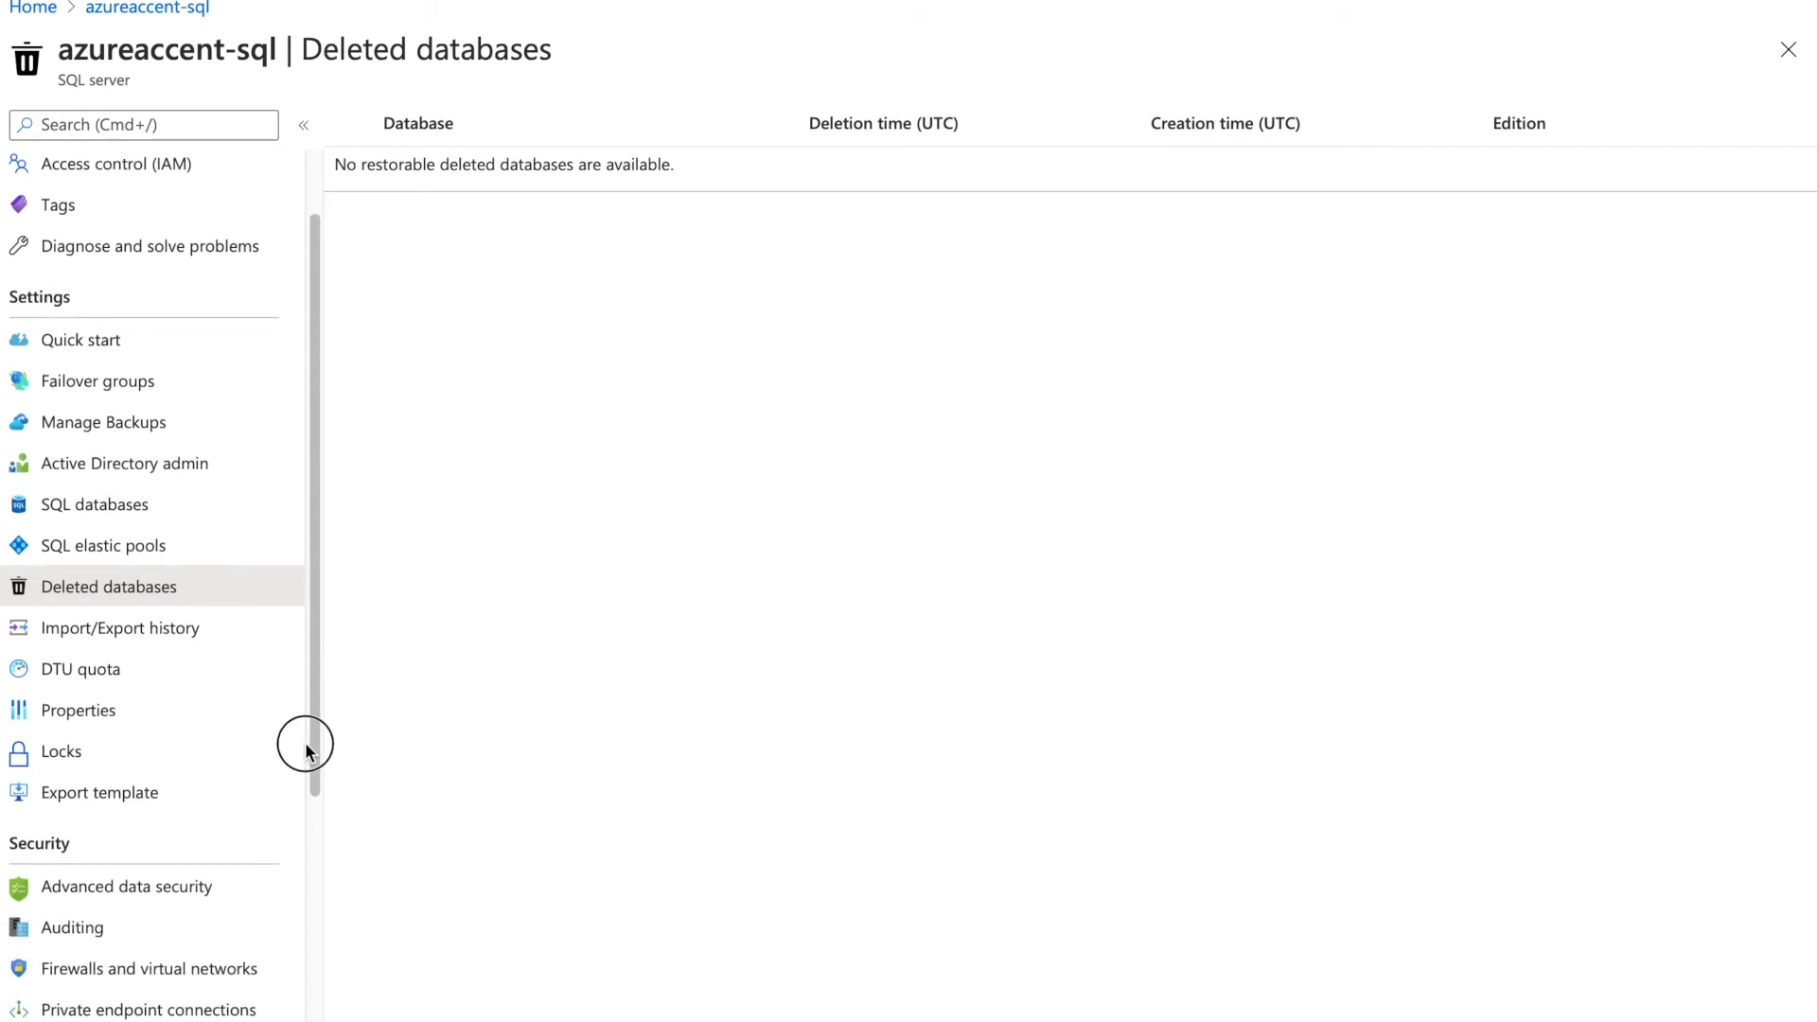
left_click(142, 636)
left_click(136, 670)
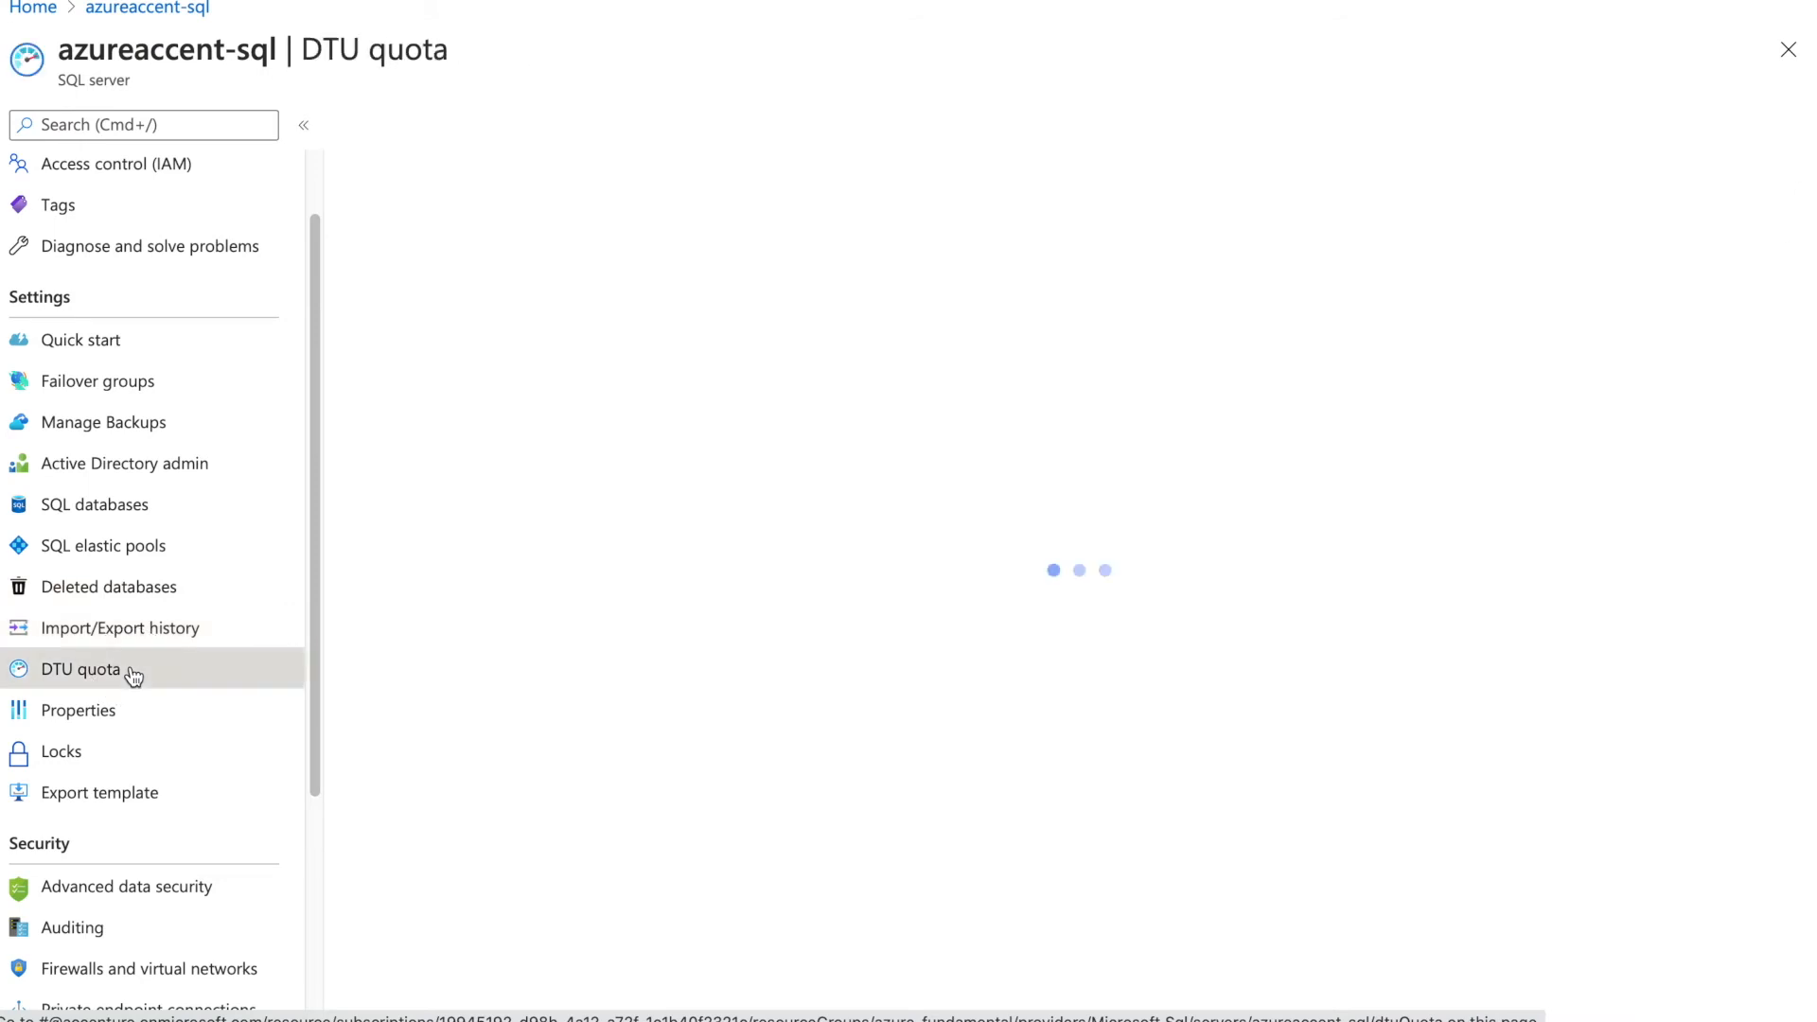
left_click(163, 565)
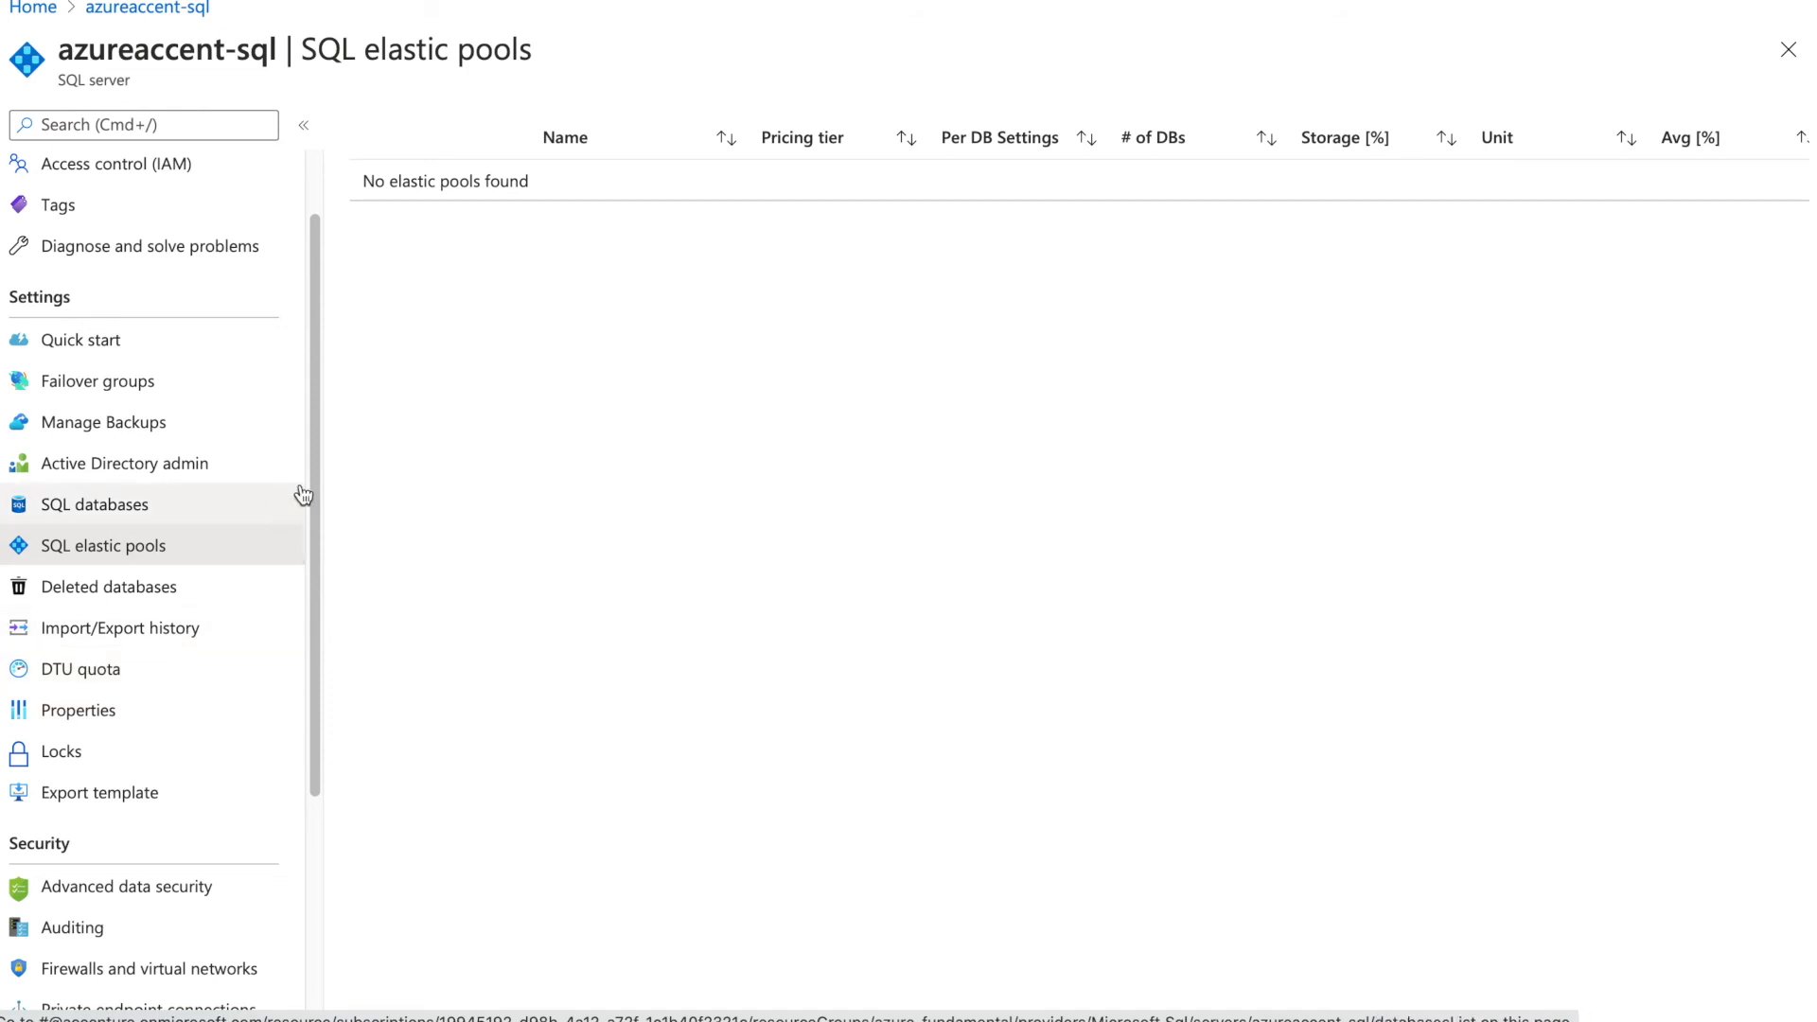
Review the azureaccent-sql Overview essentials and features, then start creating a new database
left_click(317, 179)
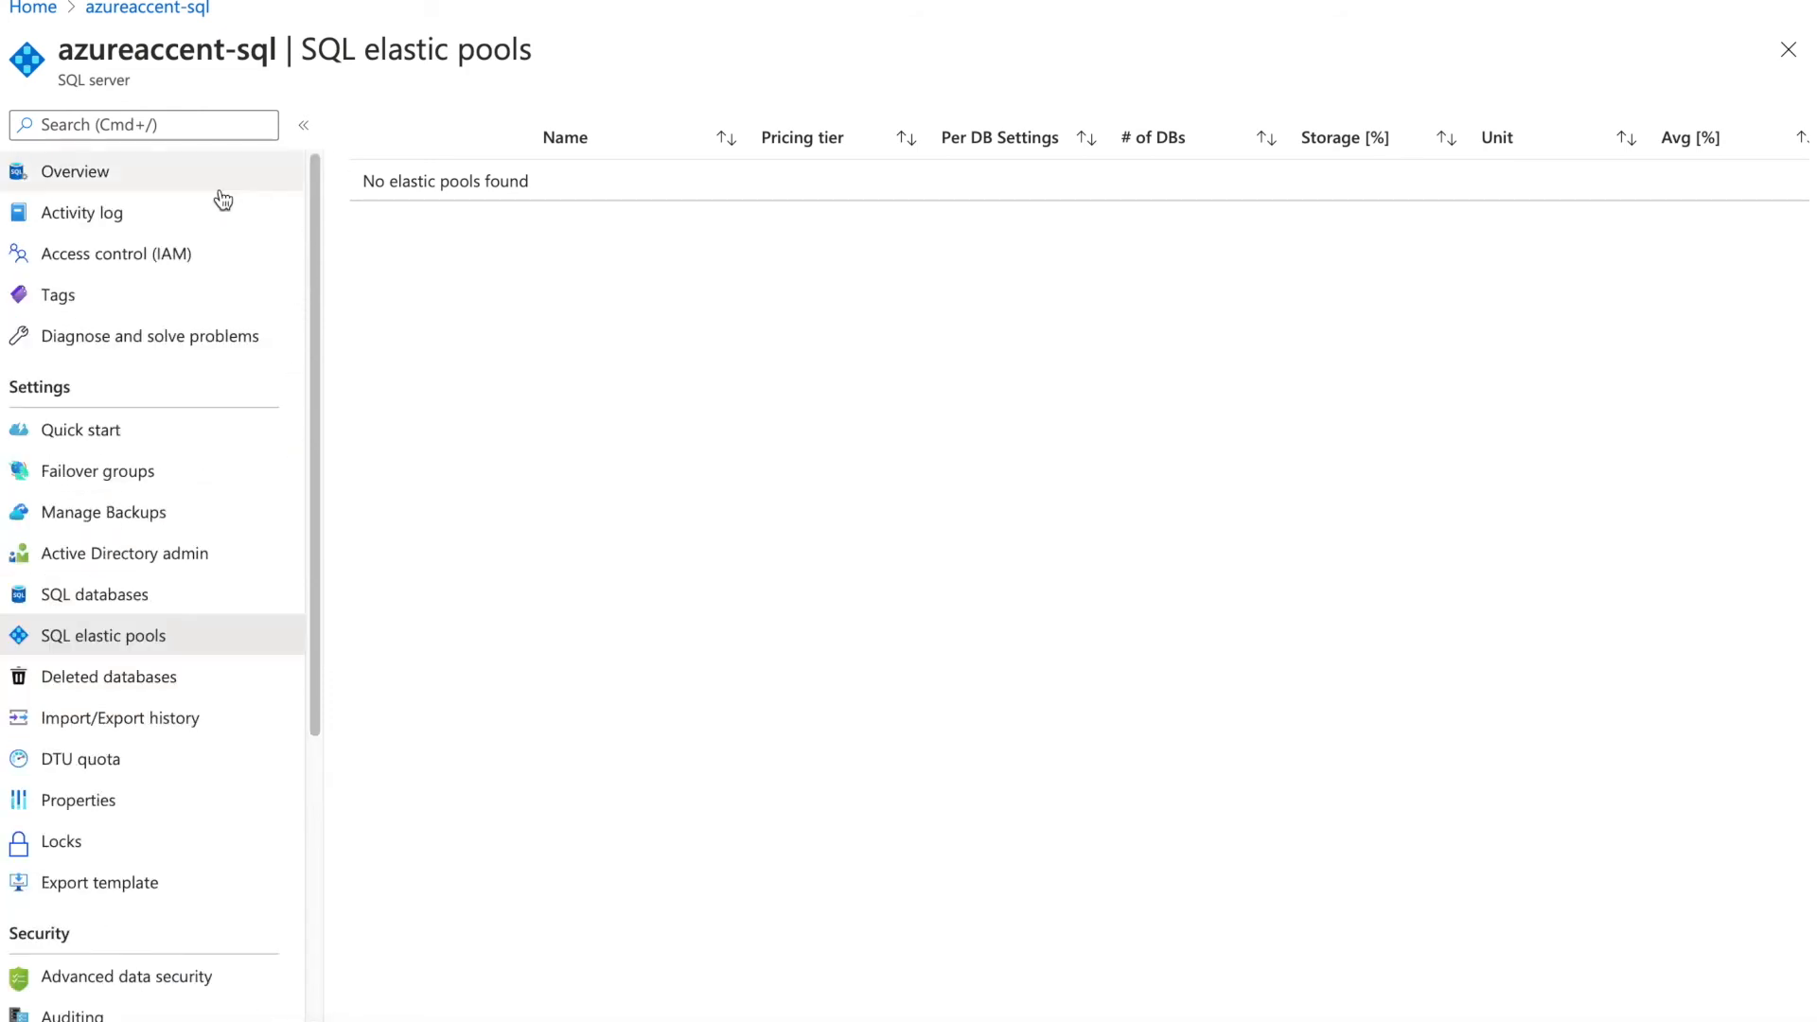
left_click(187, 171)
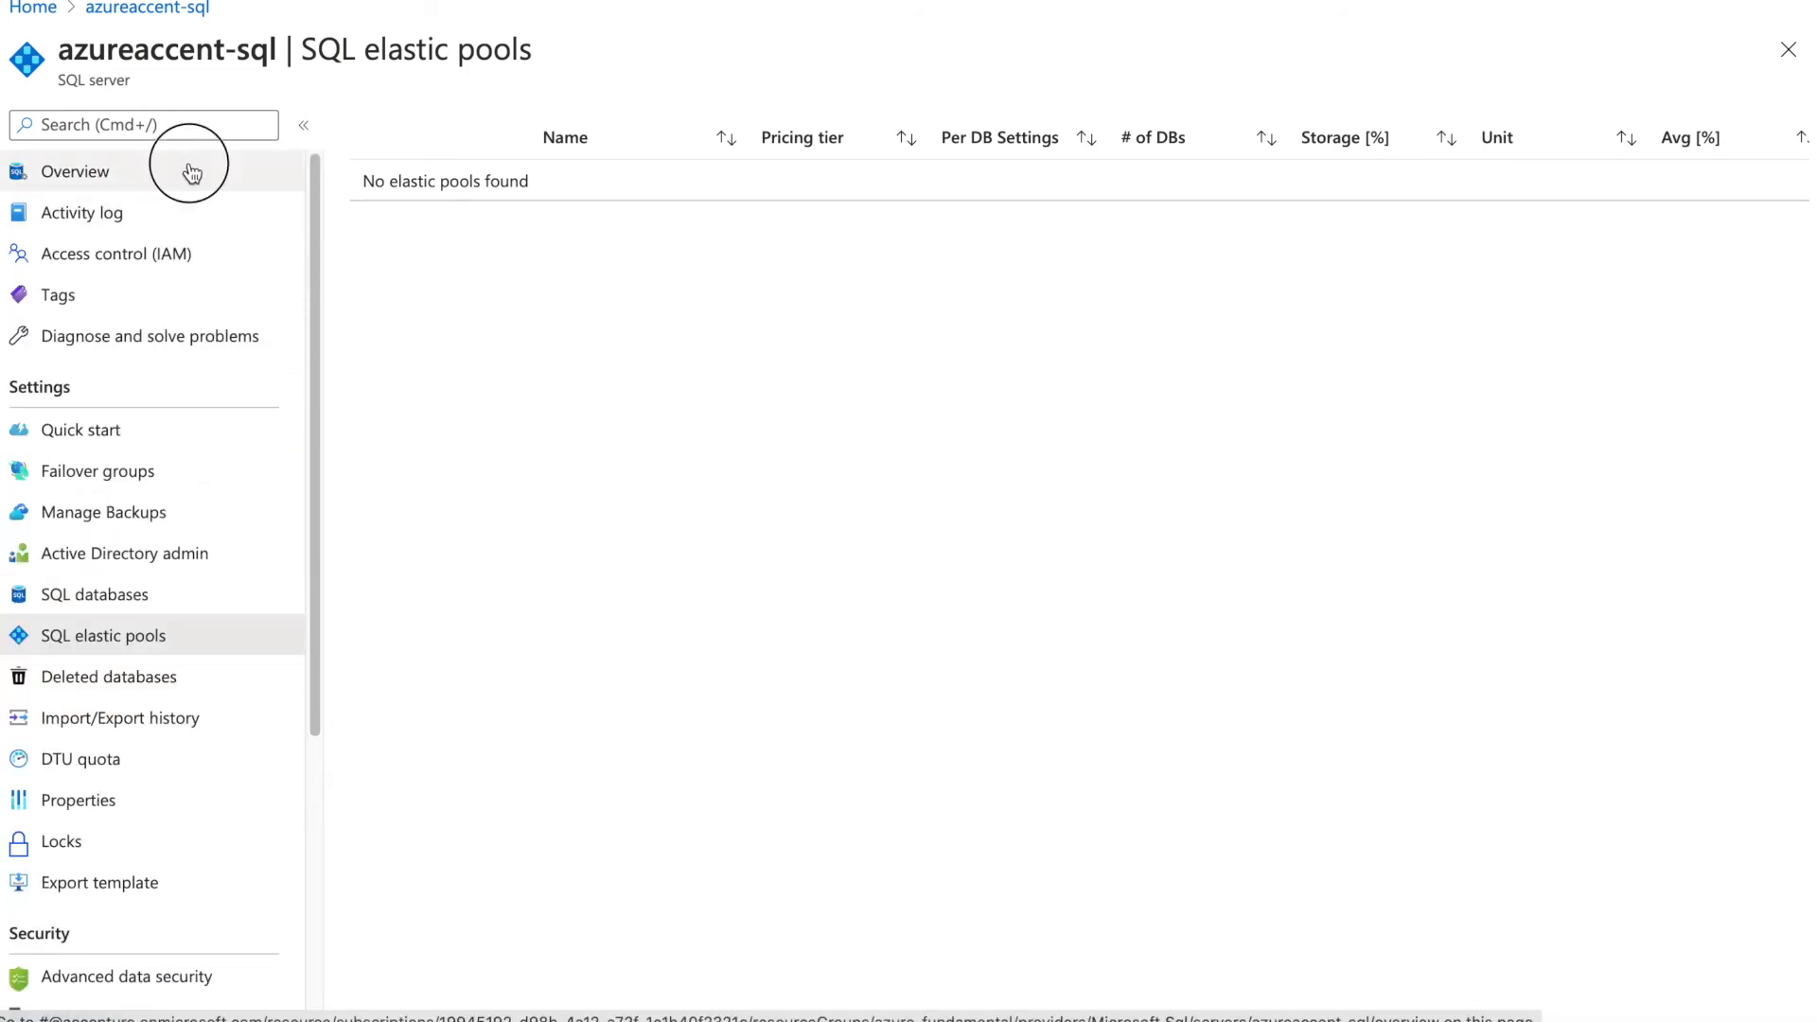
left_click_drag(312, 205, 312, 507)
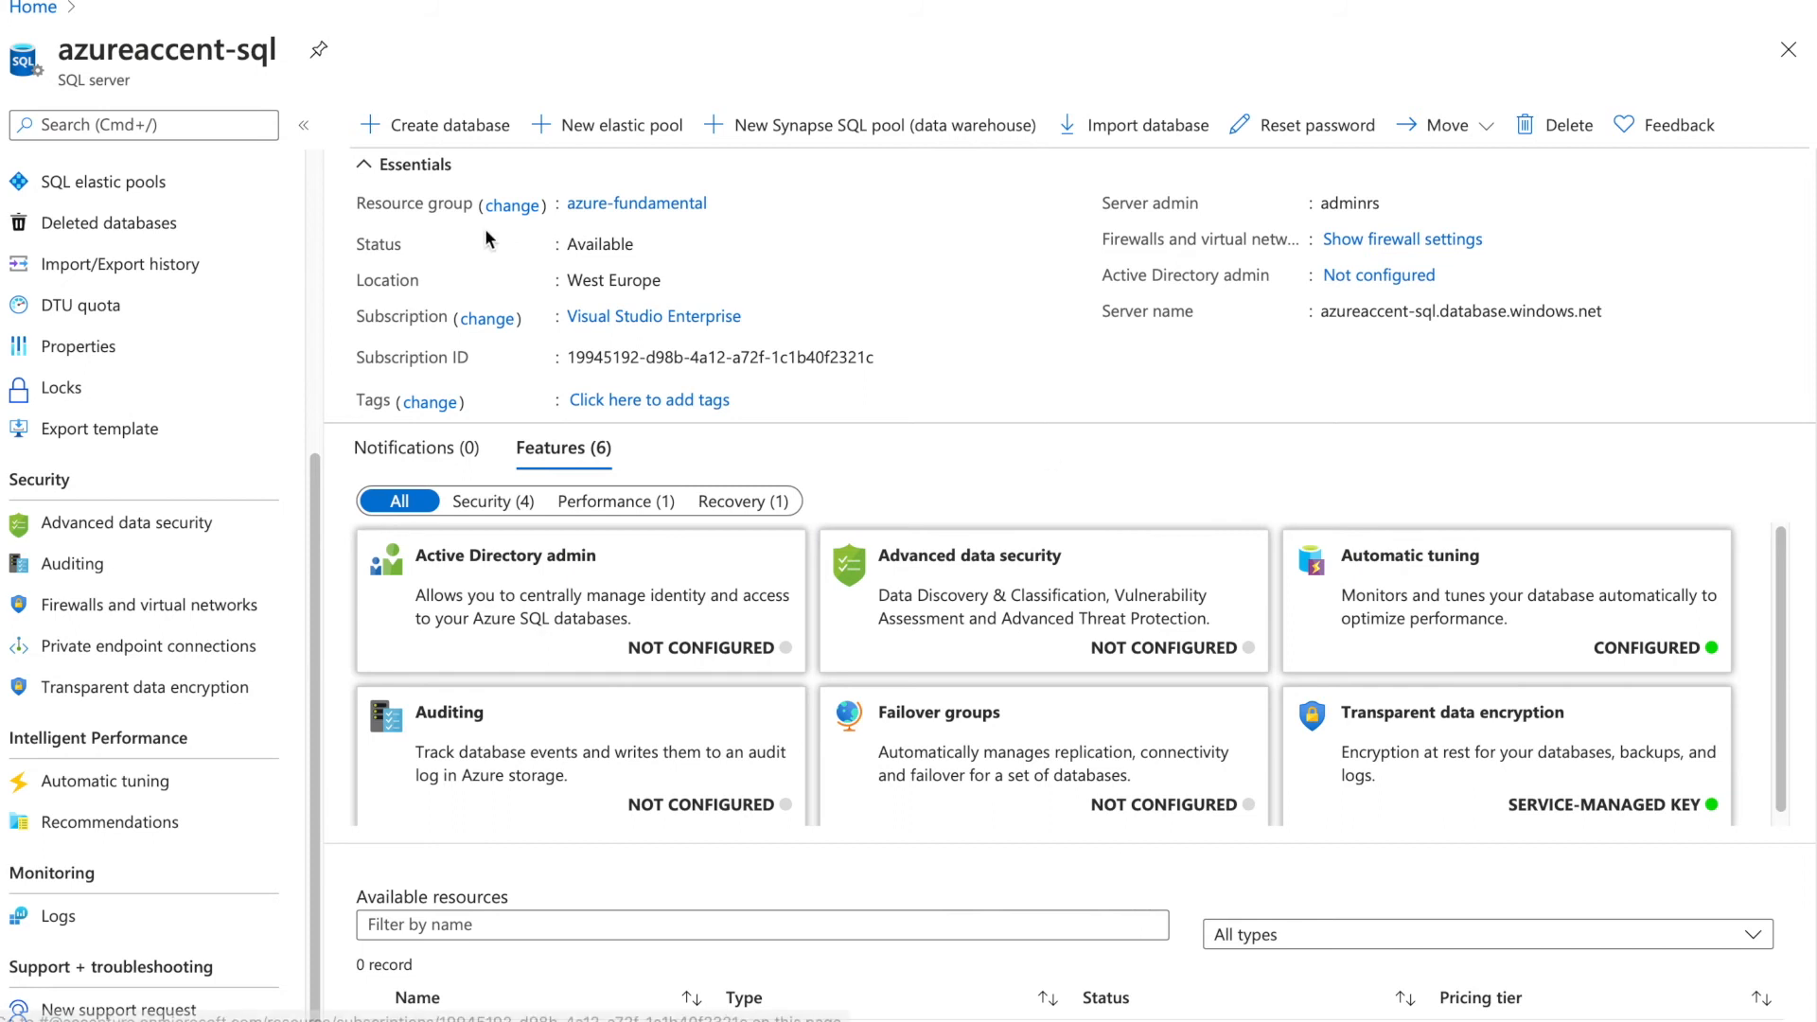
left_click(439, 133)
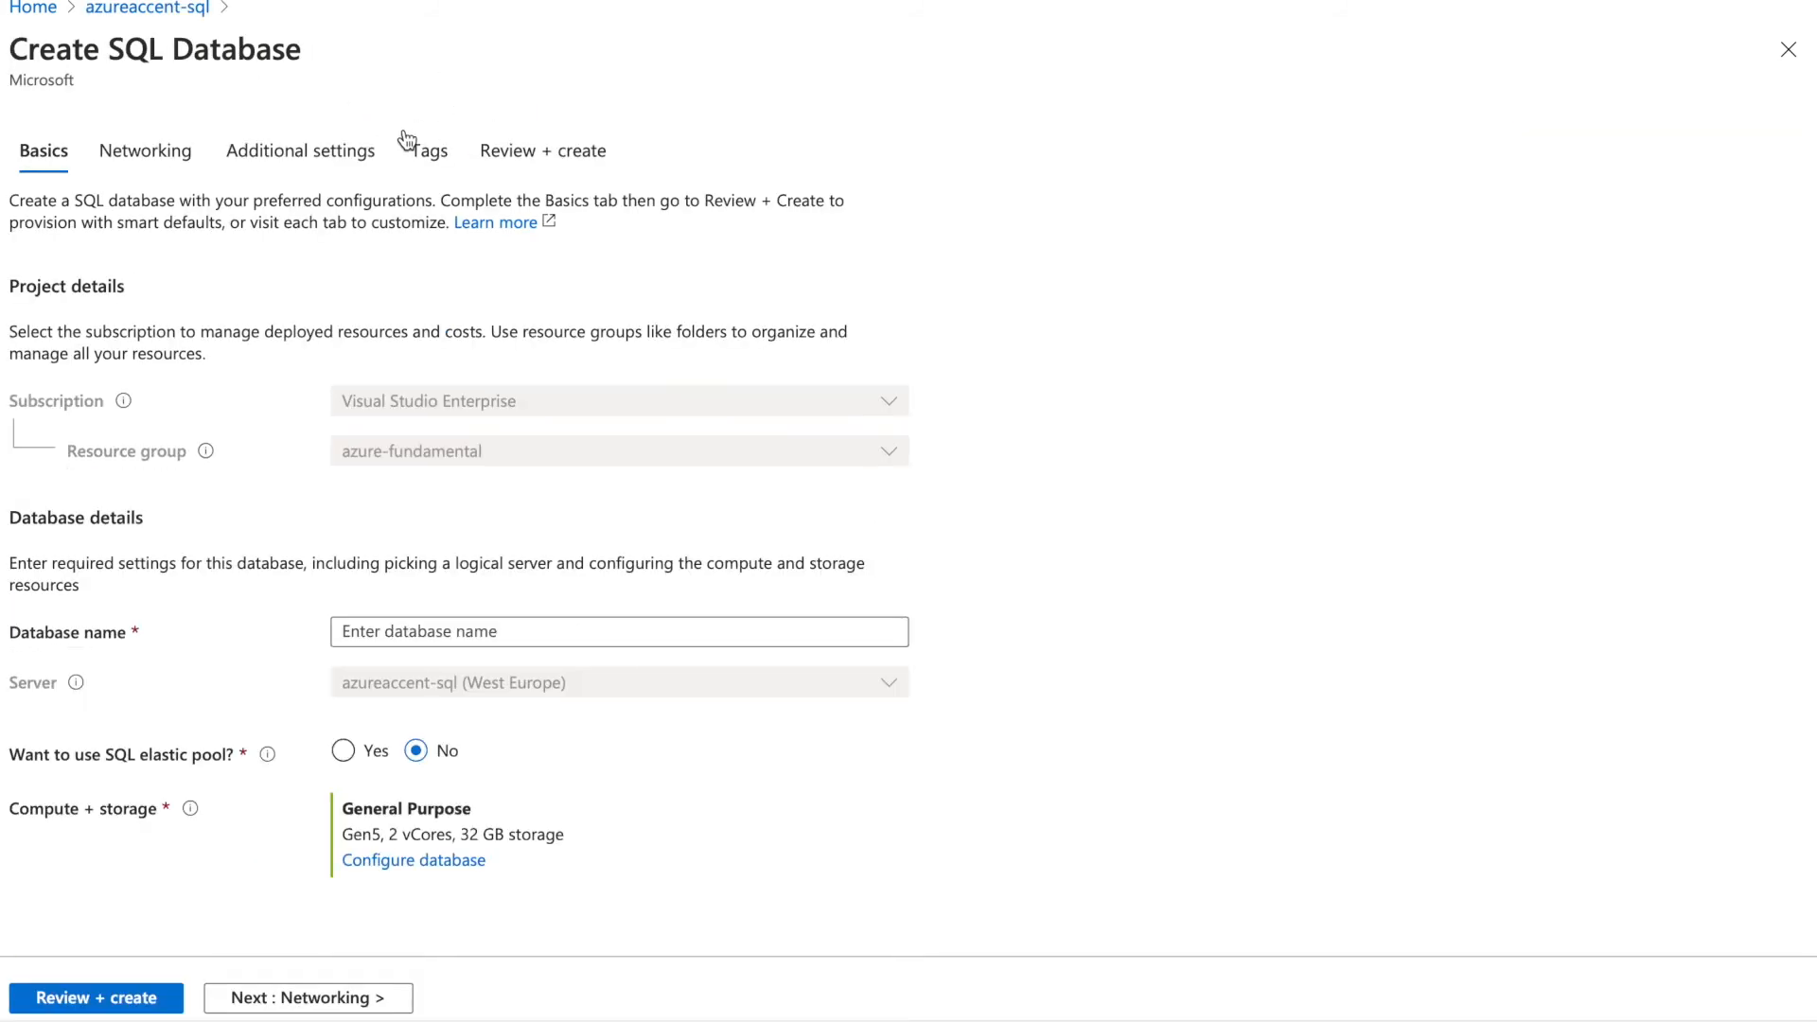
Name the new database 'test' and set 'Want to use SQL elastic pool?' to No
left_click(463, 642)
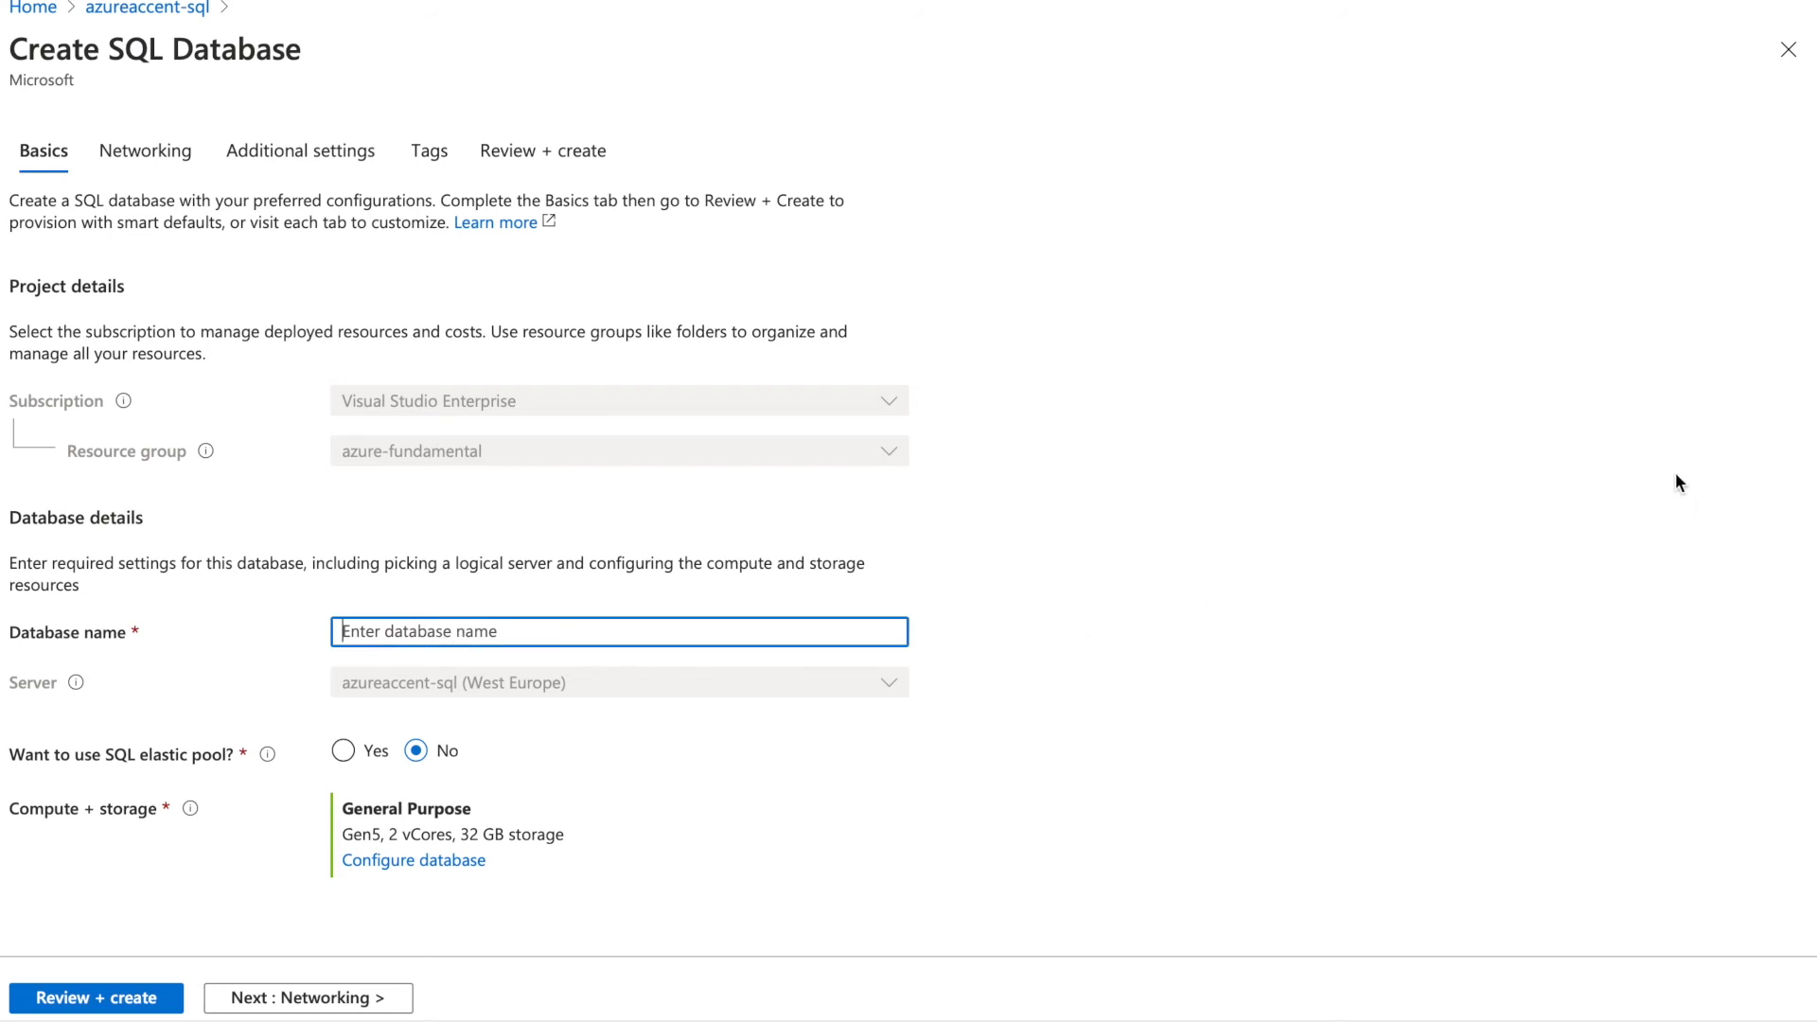
type("test")
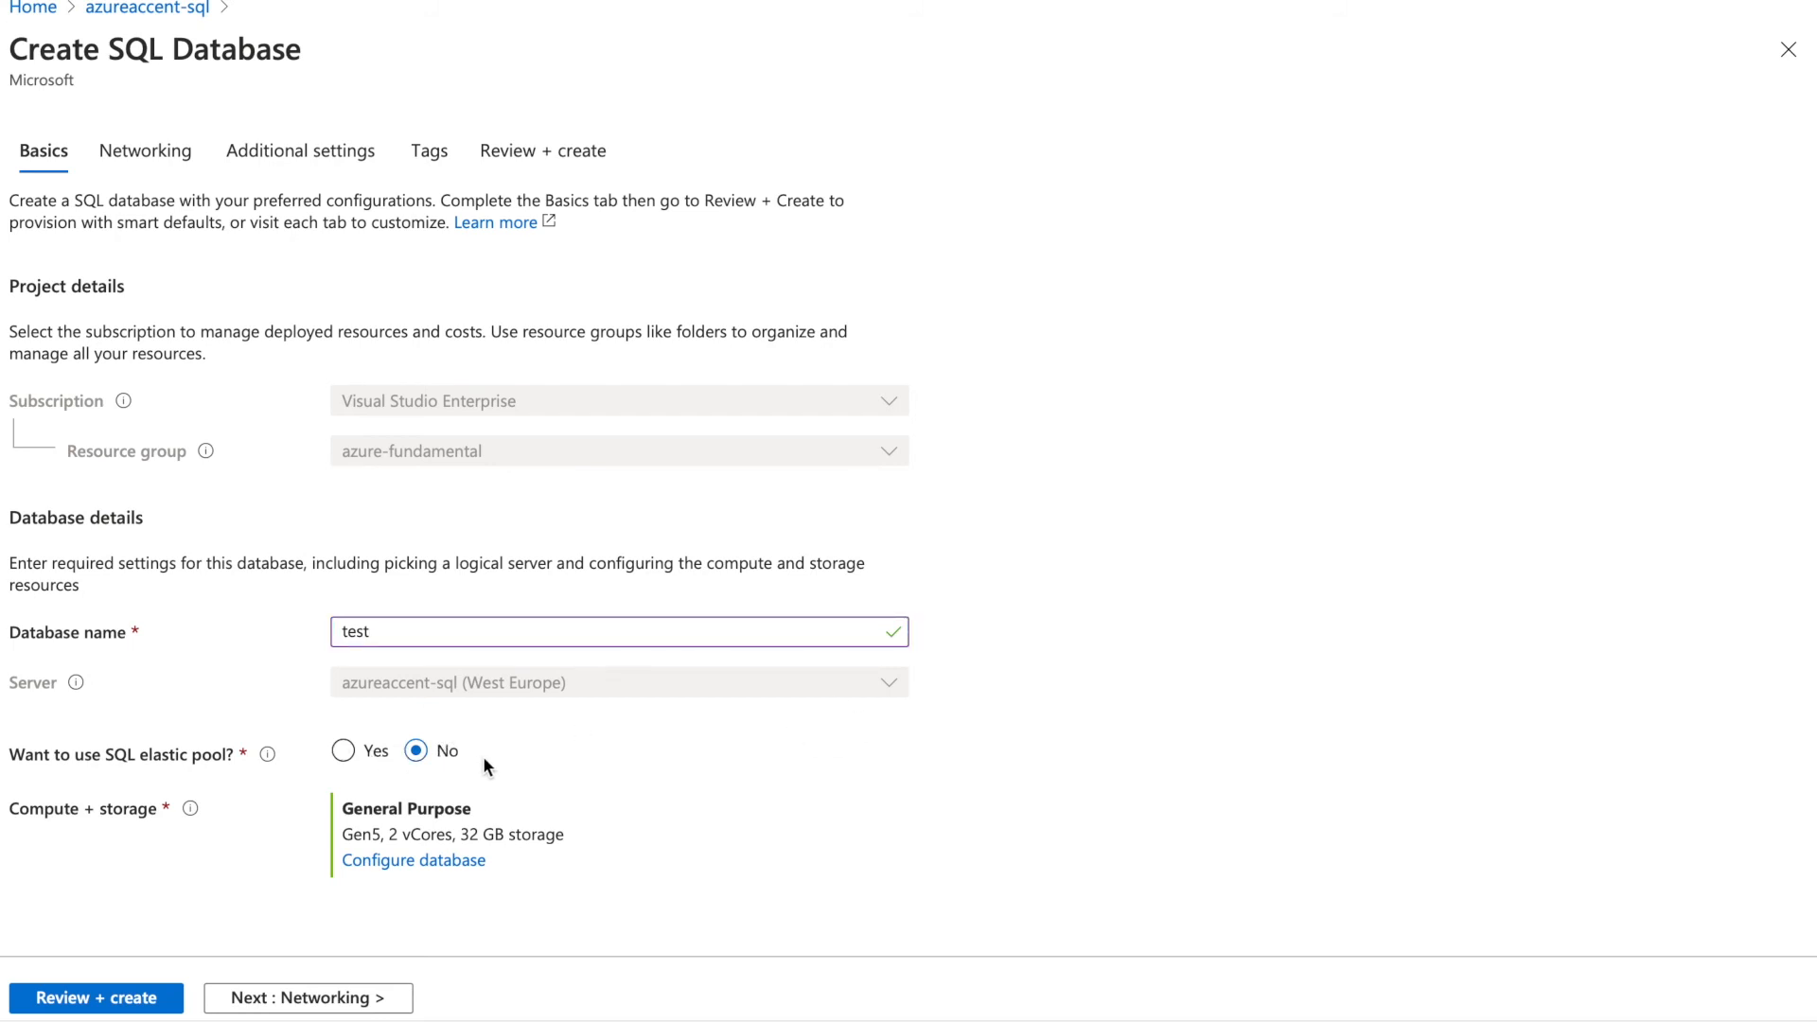
left_click(346, 753)
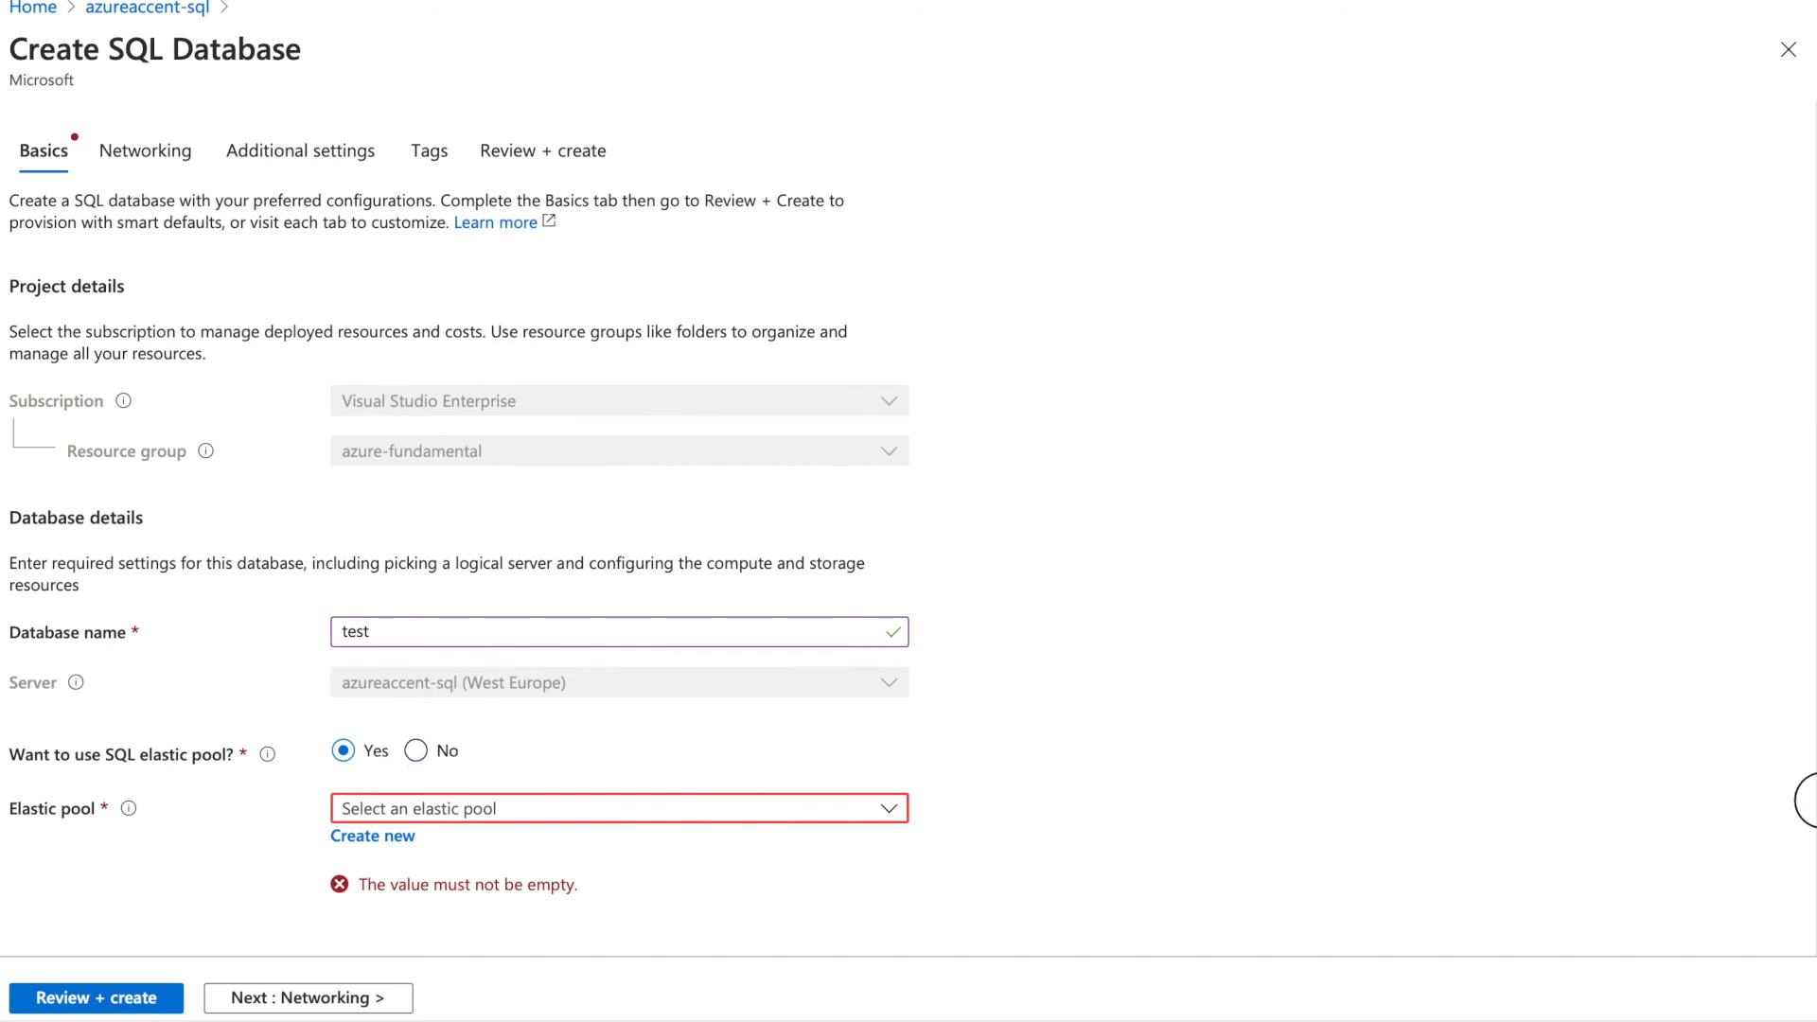
scroll(1804, 795, "down", 1)
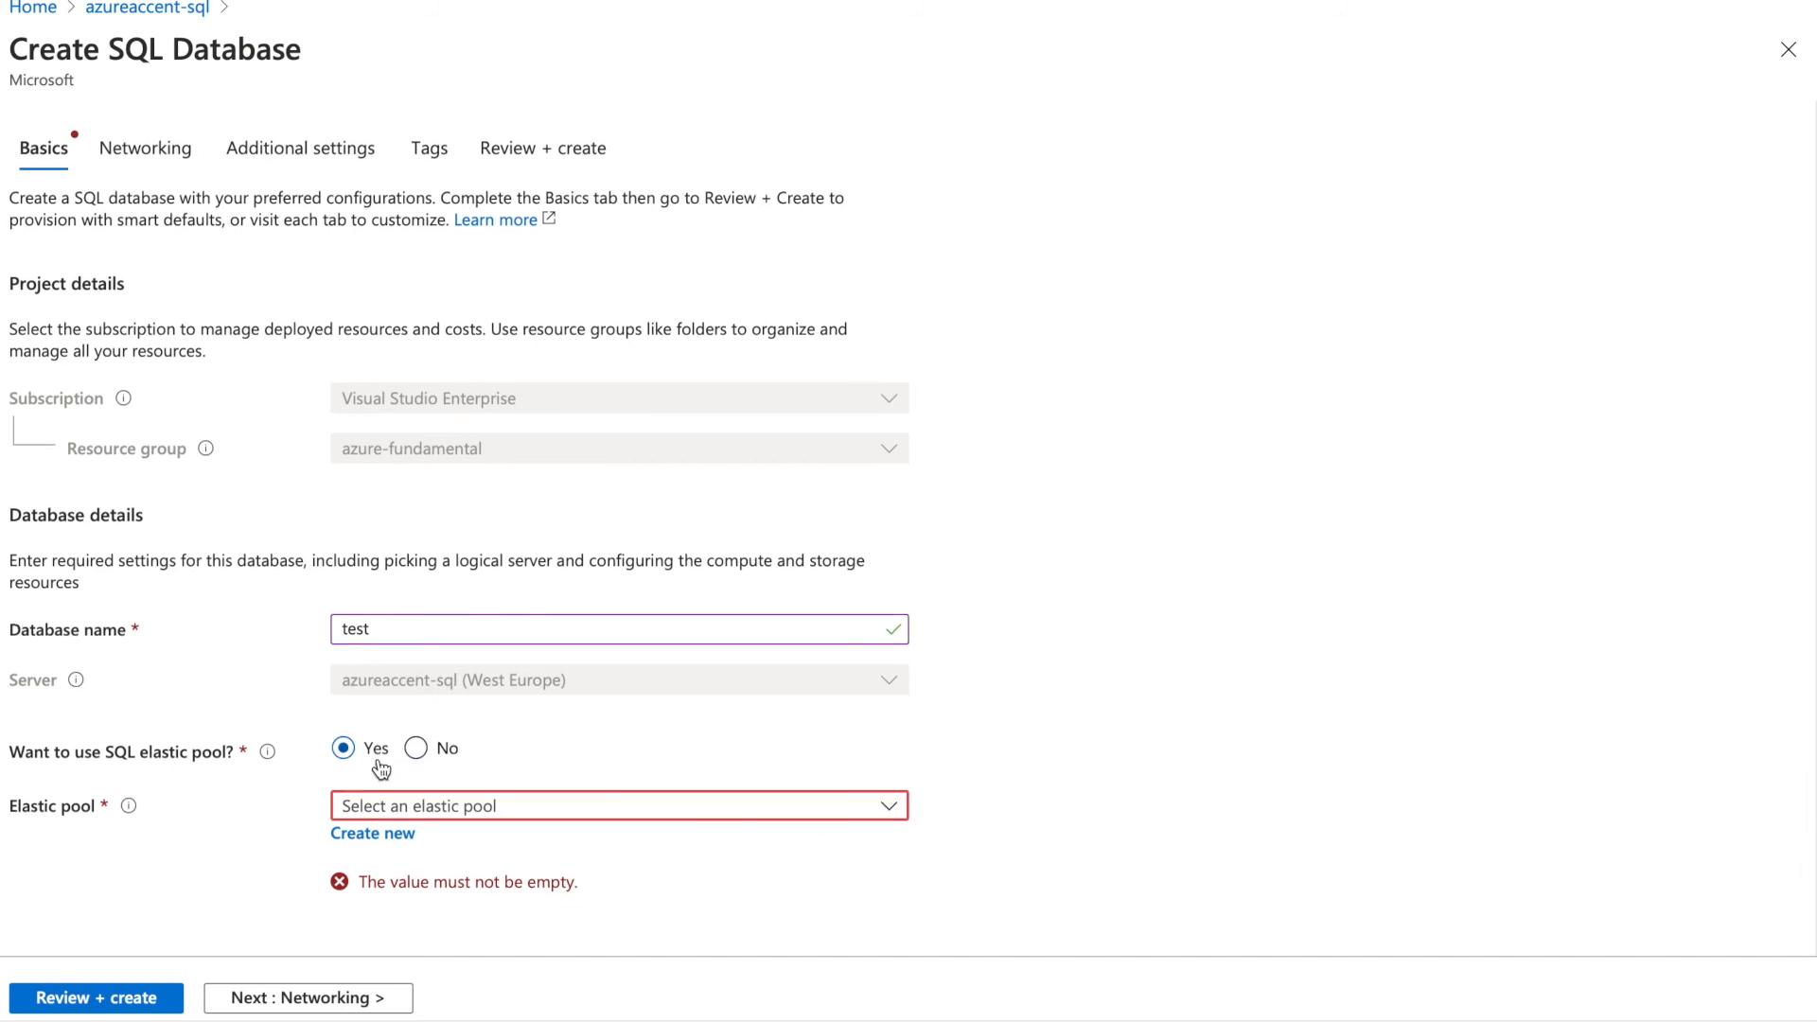
left_click(415, 749)
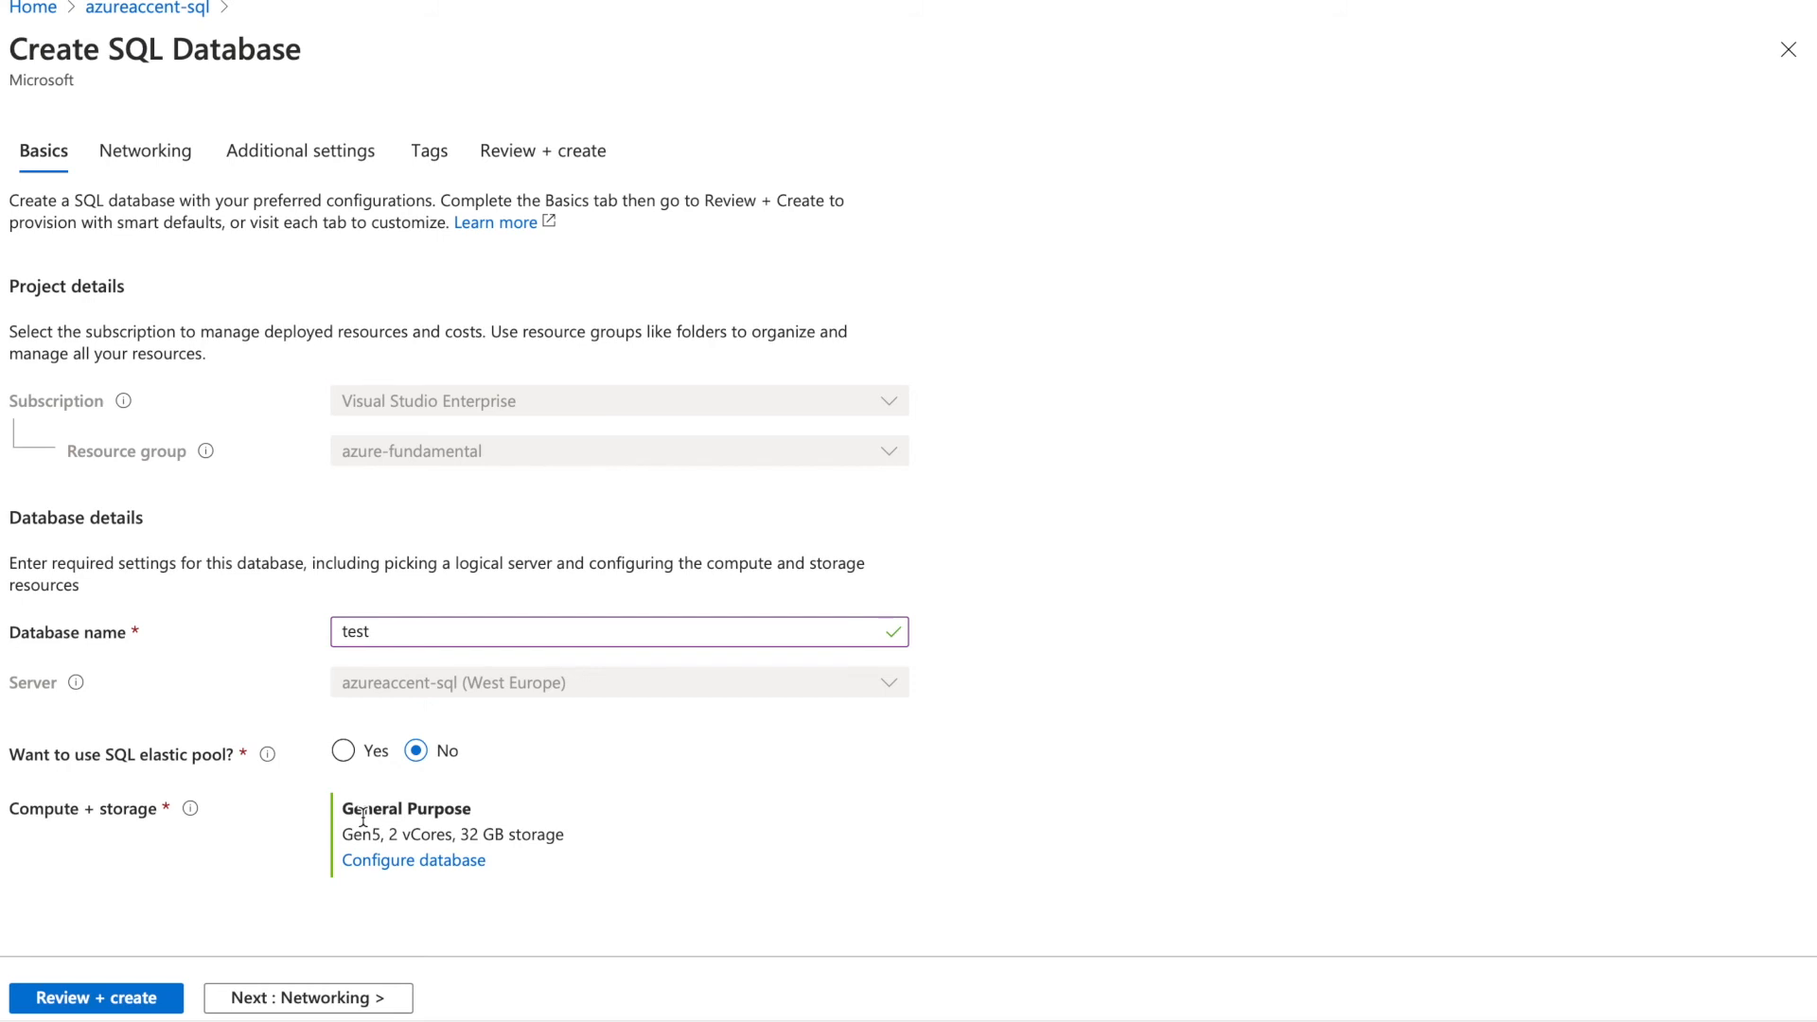
mouse_move(192, 812)
Open the compute configuration and switch to DTU-based tiers, trying Basic then Standard
left_click(367, 864)
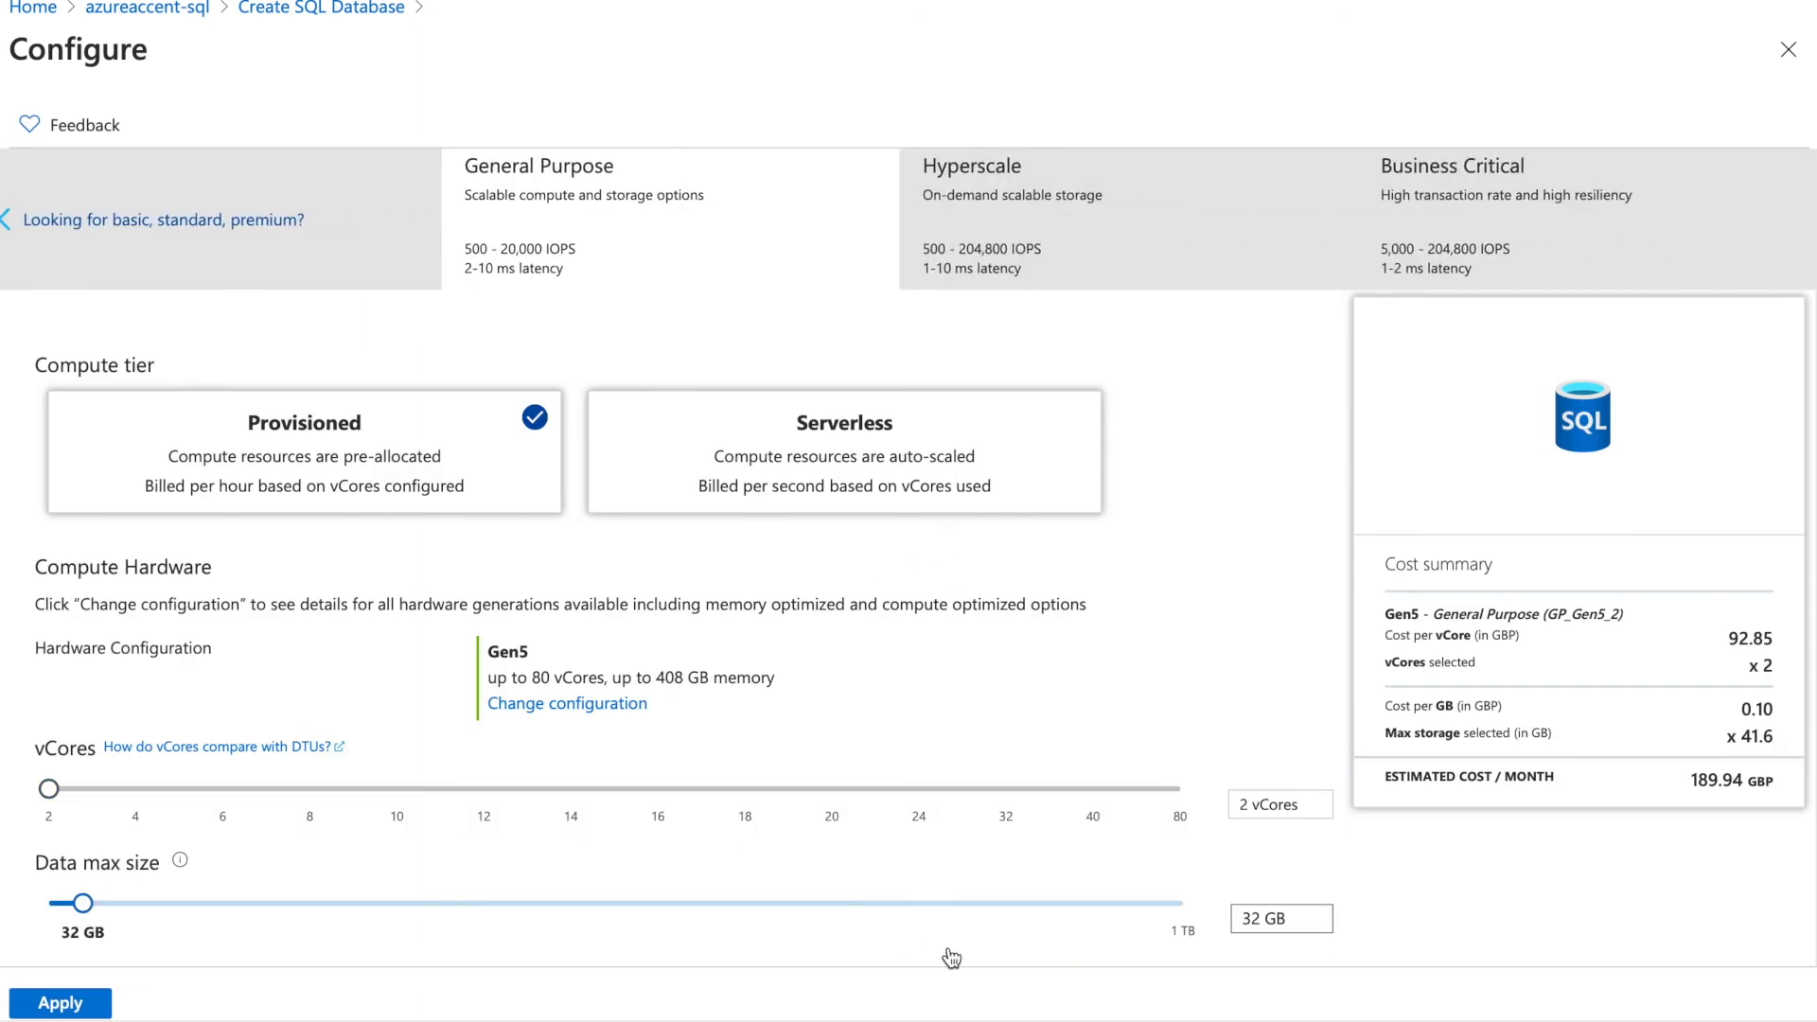
left_click(292, 256)
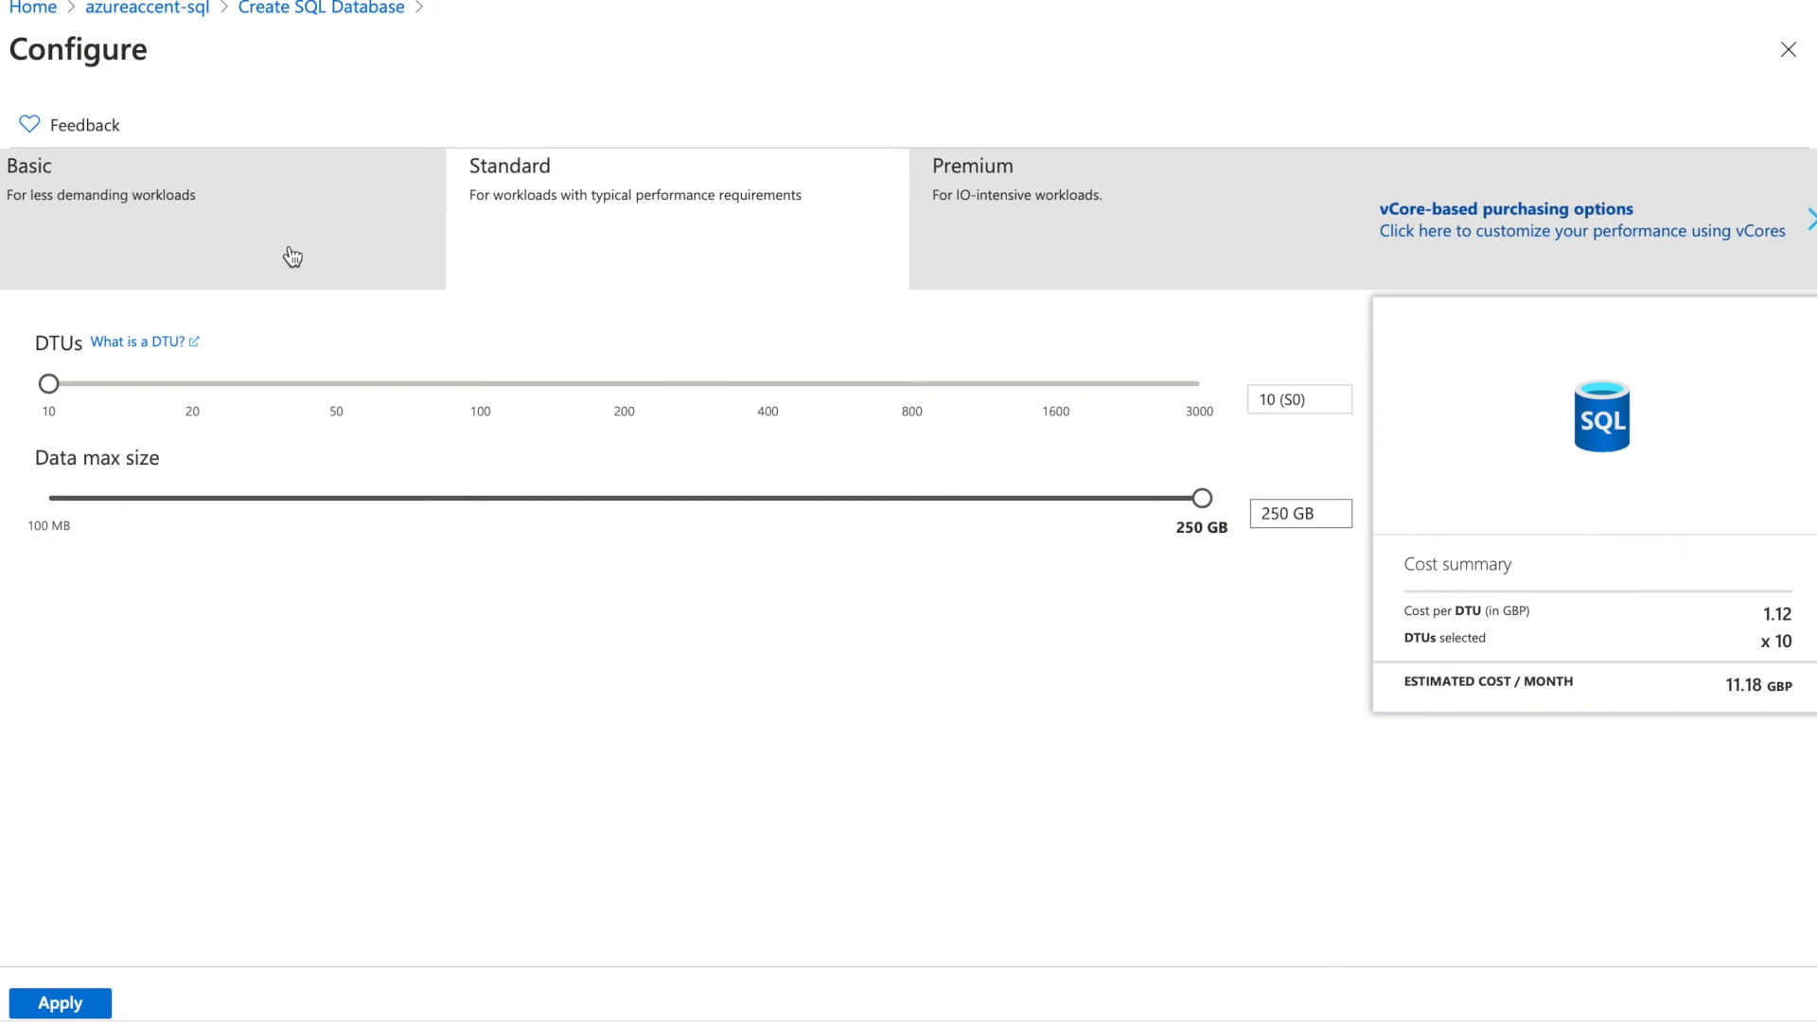
left_click(292, 256)
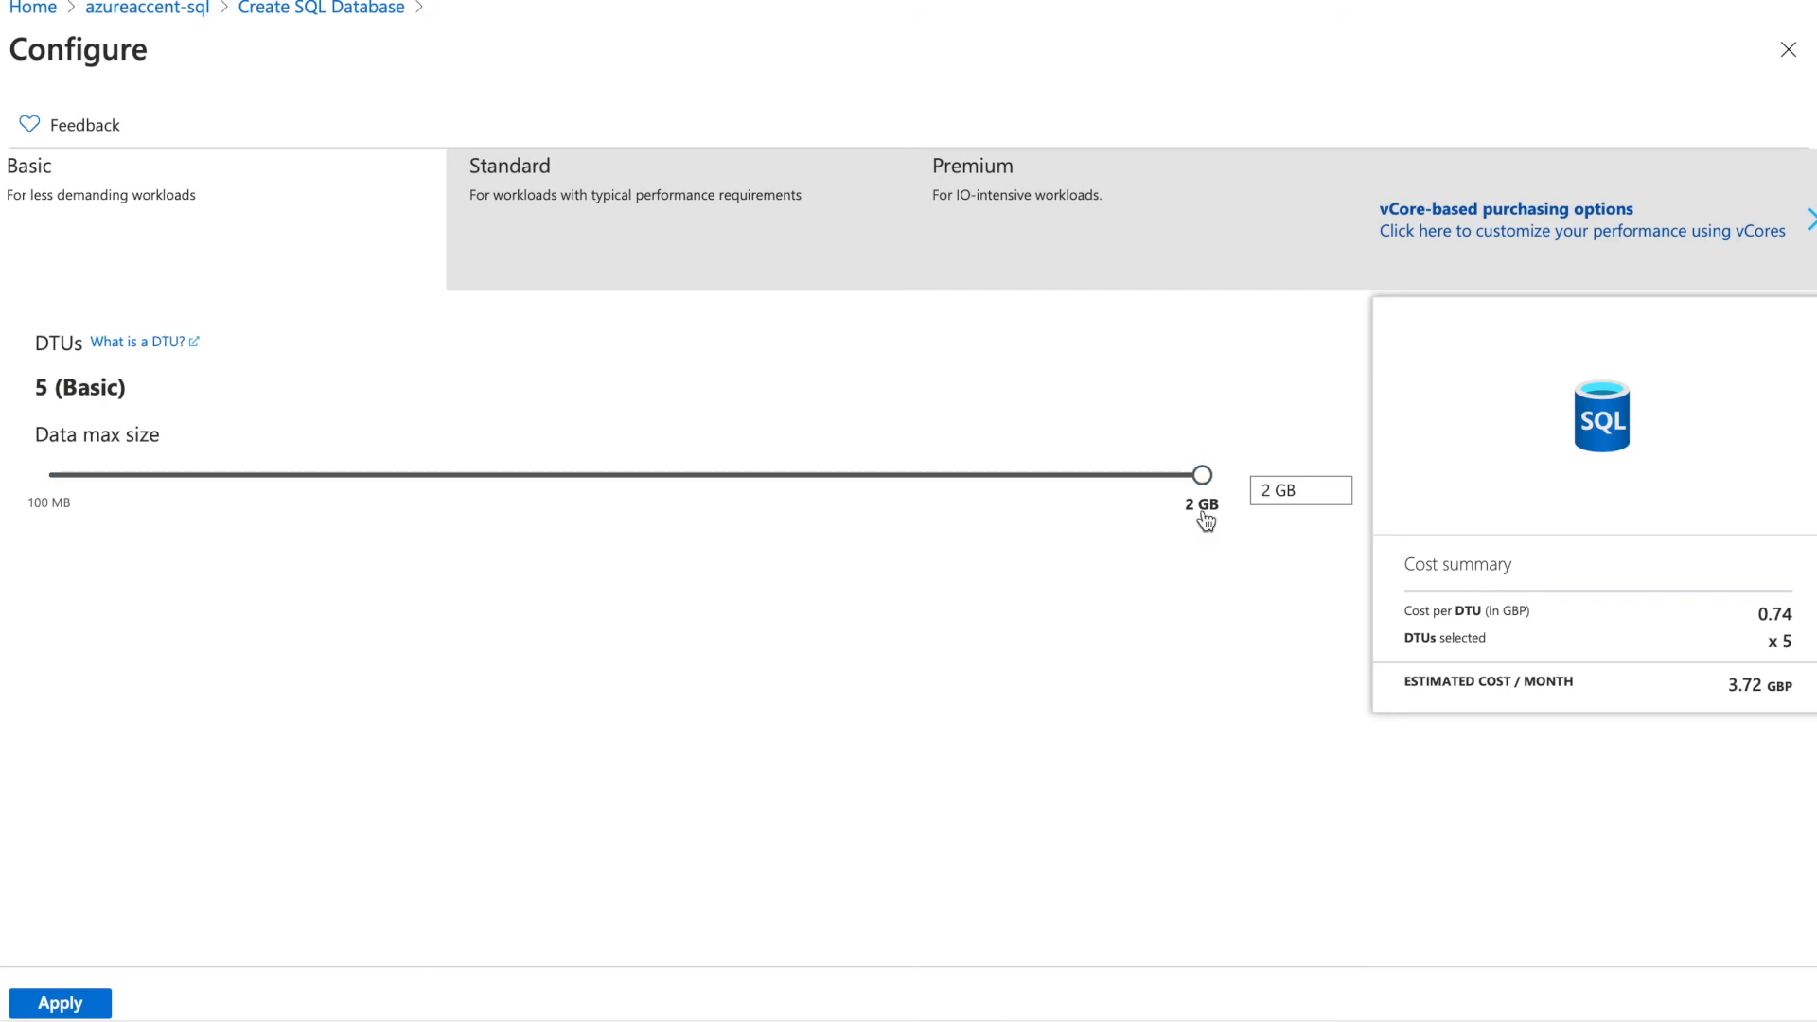
left_click(651, 226)
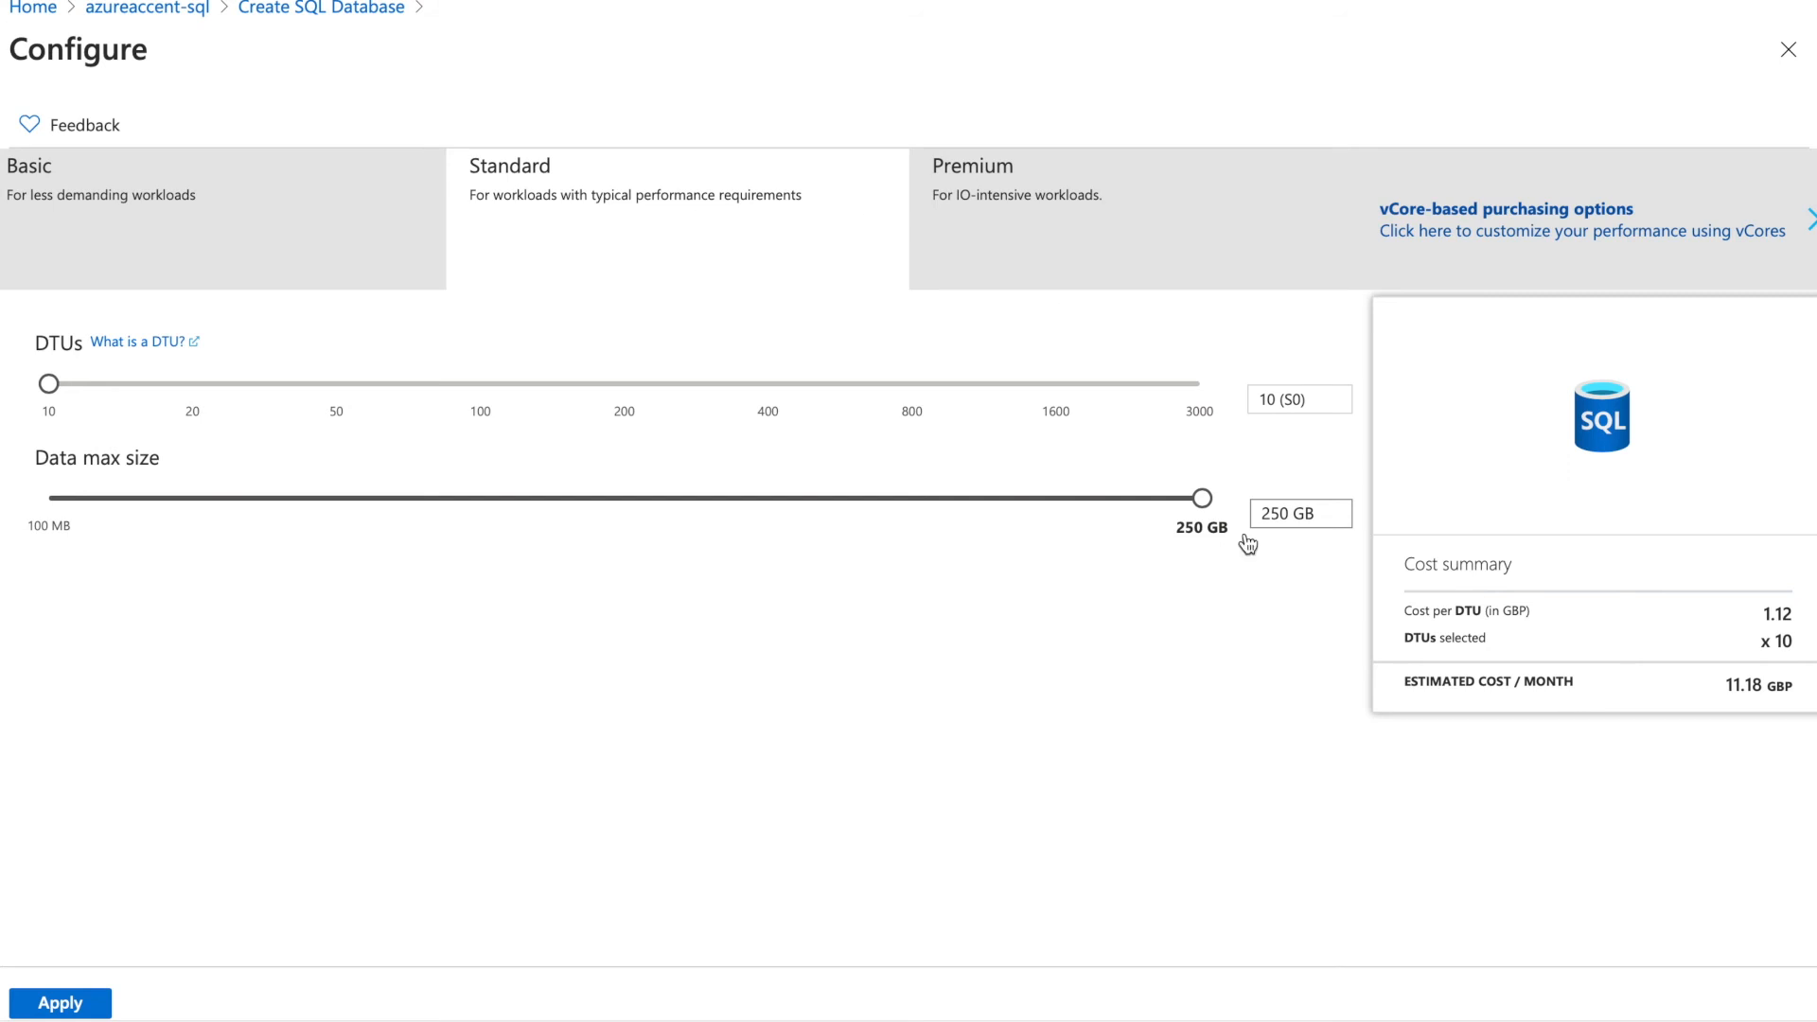
Compare Standard cost at higher DTUs, return to 10 DTUs with 250 GB, then select Premium
left_click_drag(1329, 513, 1262, 514)
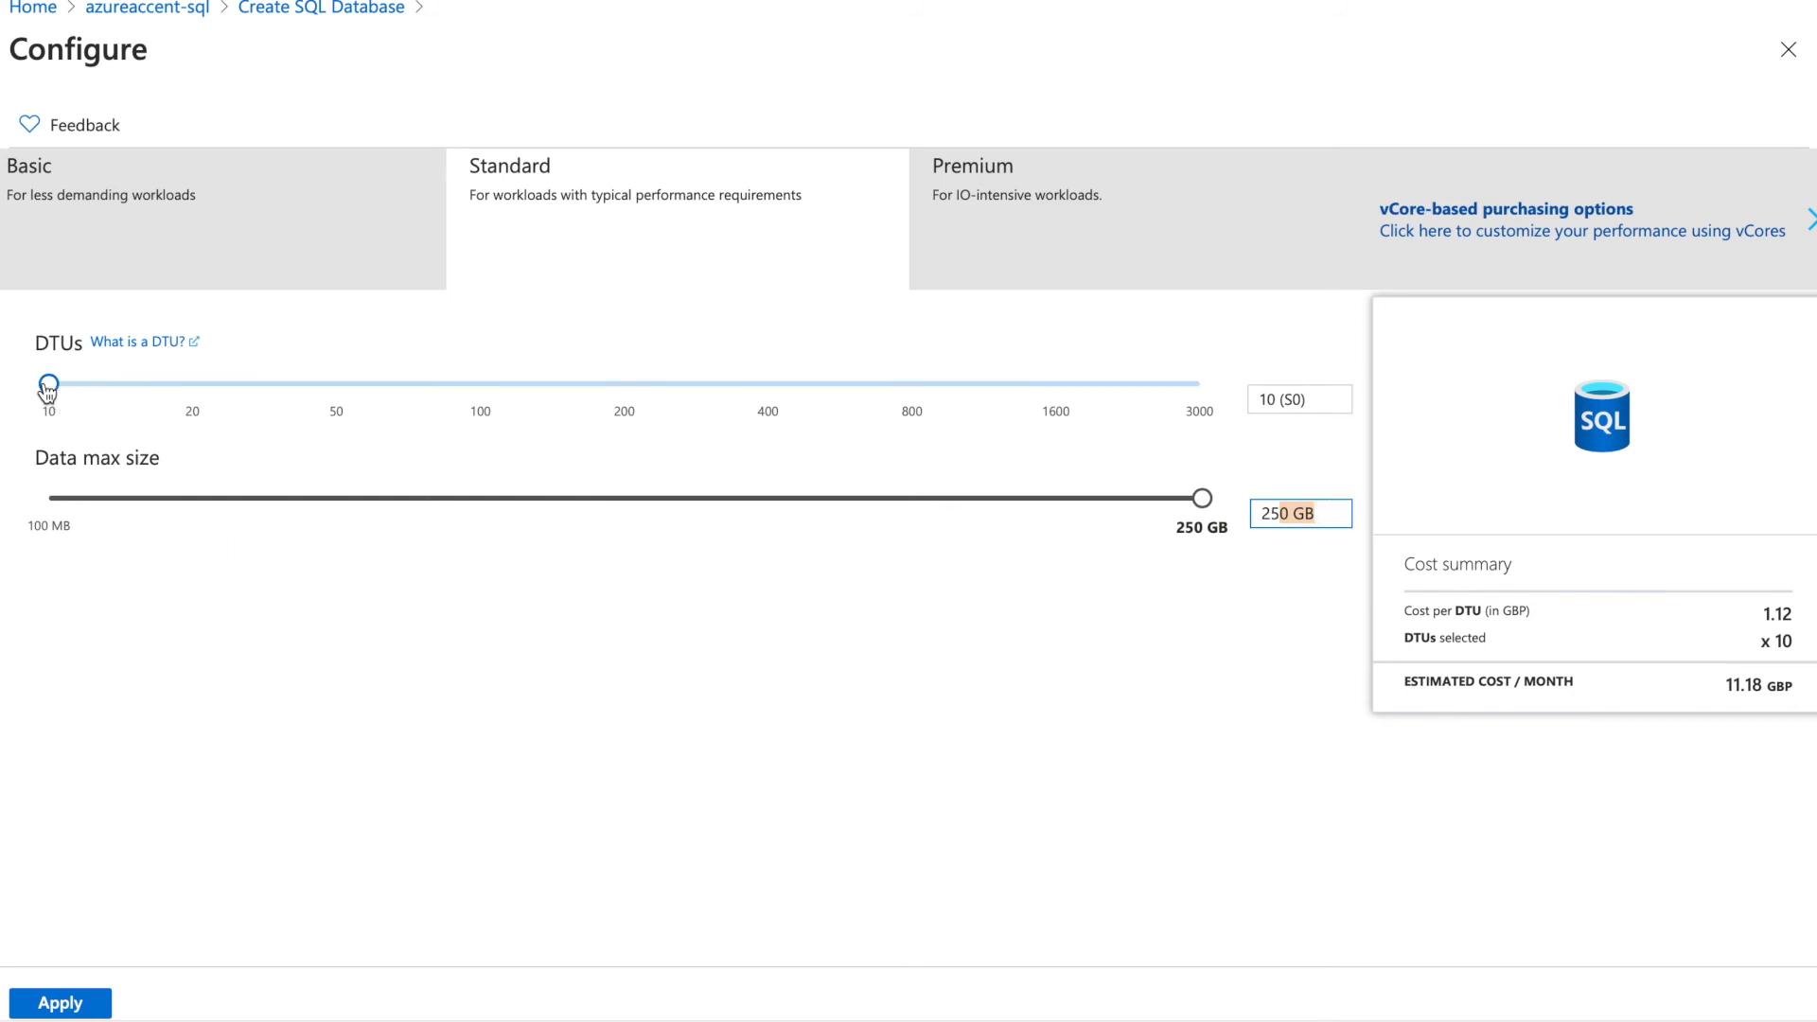
left_click_drag(48, 383, 1227, 543)
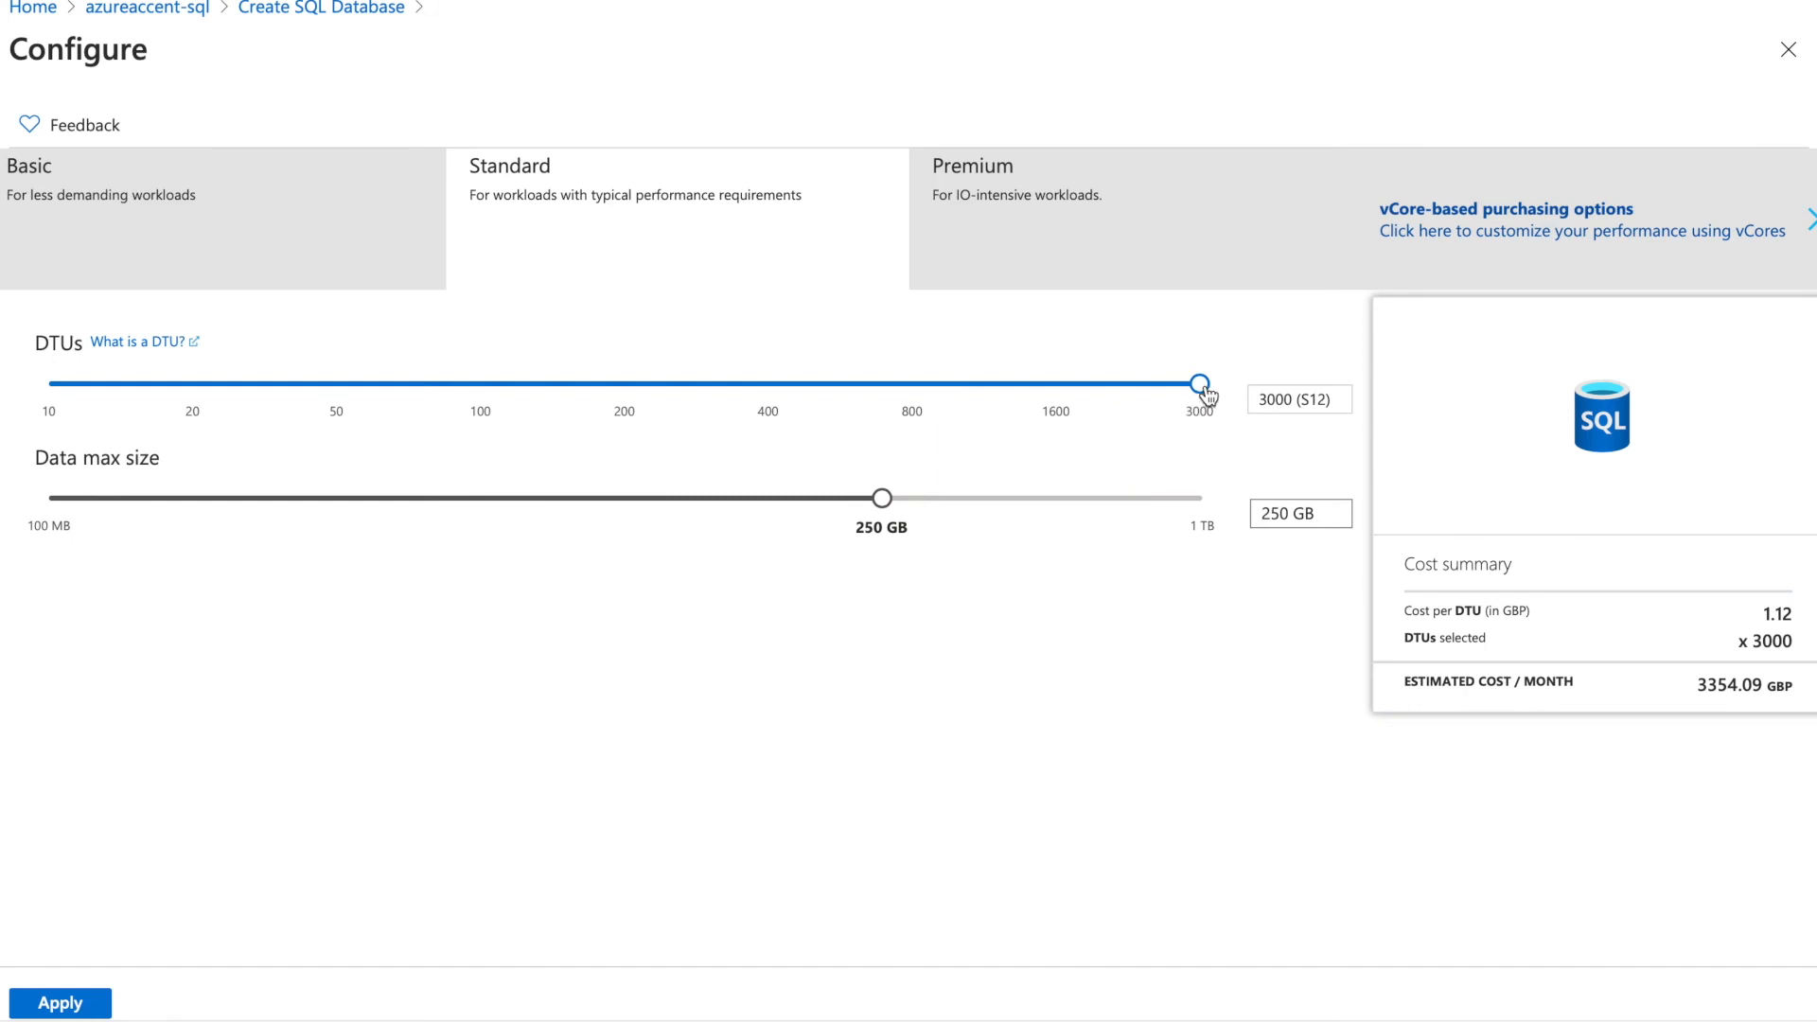
left_click_drag(1205, 388, 71, 350)
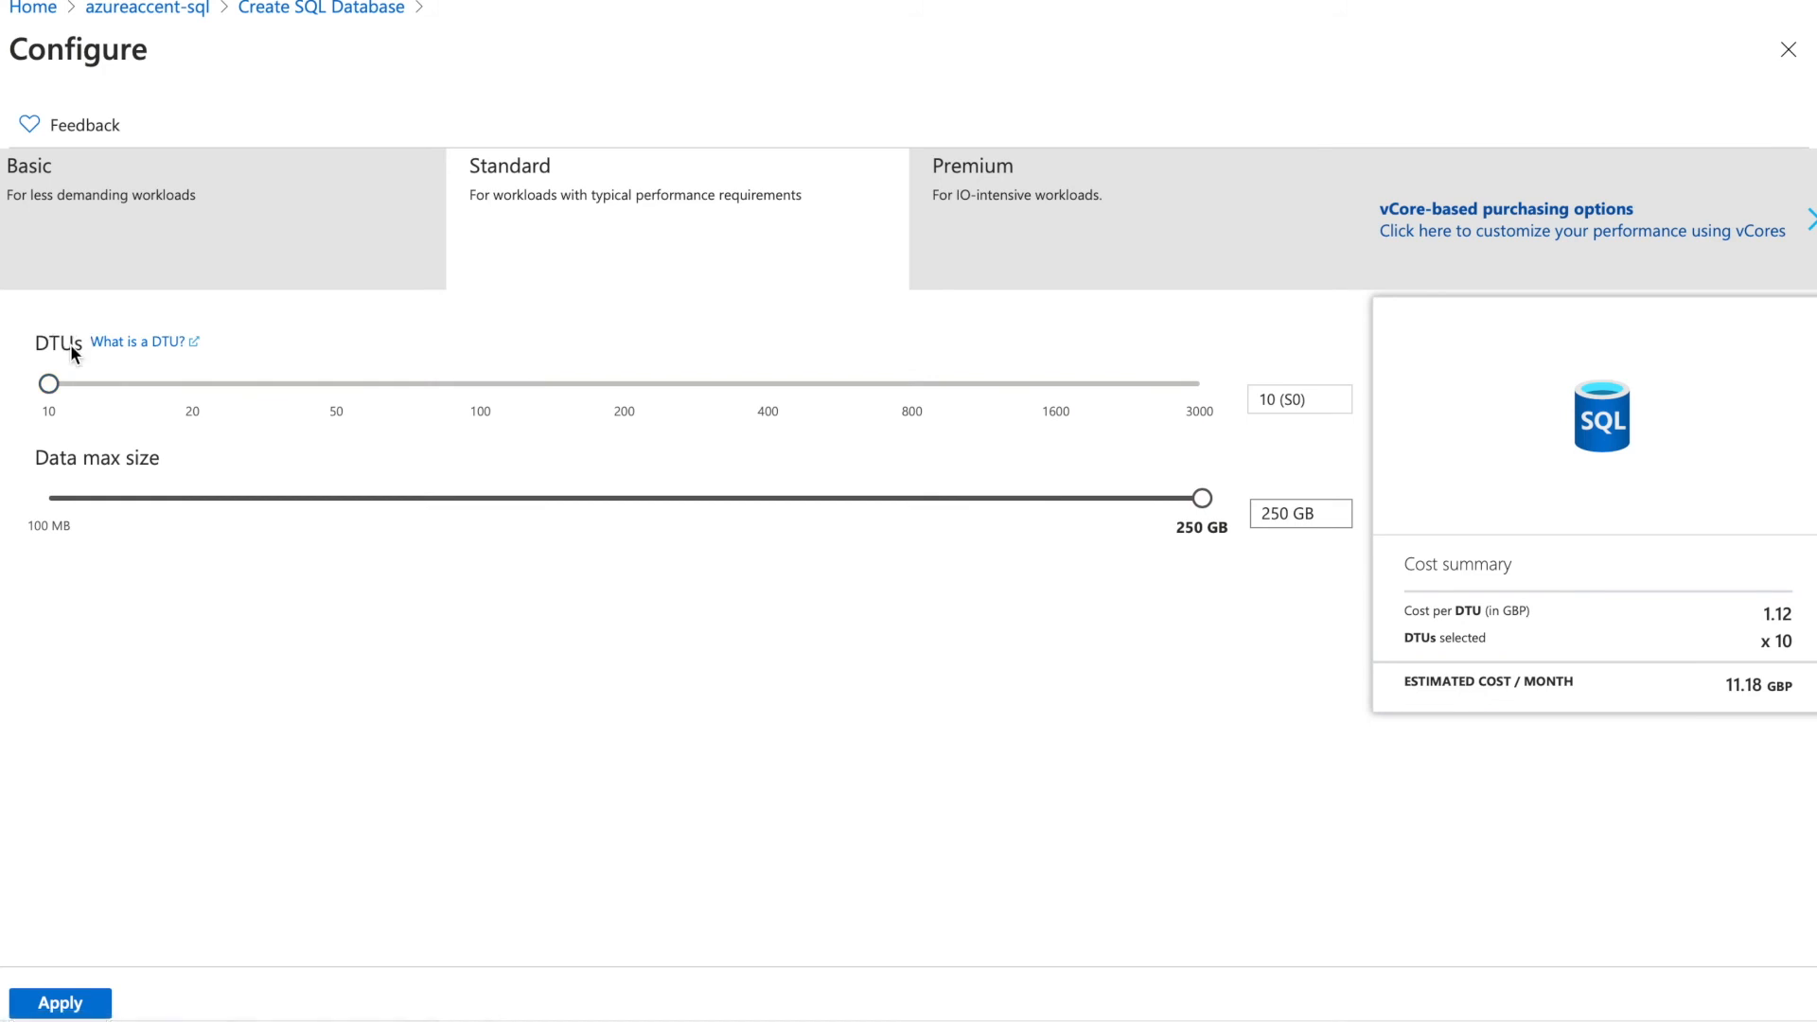
left_click(1015, 239)
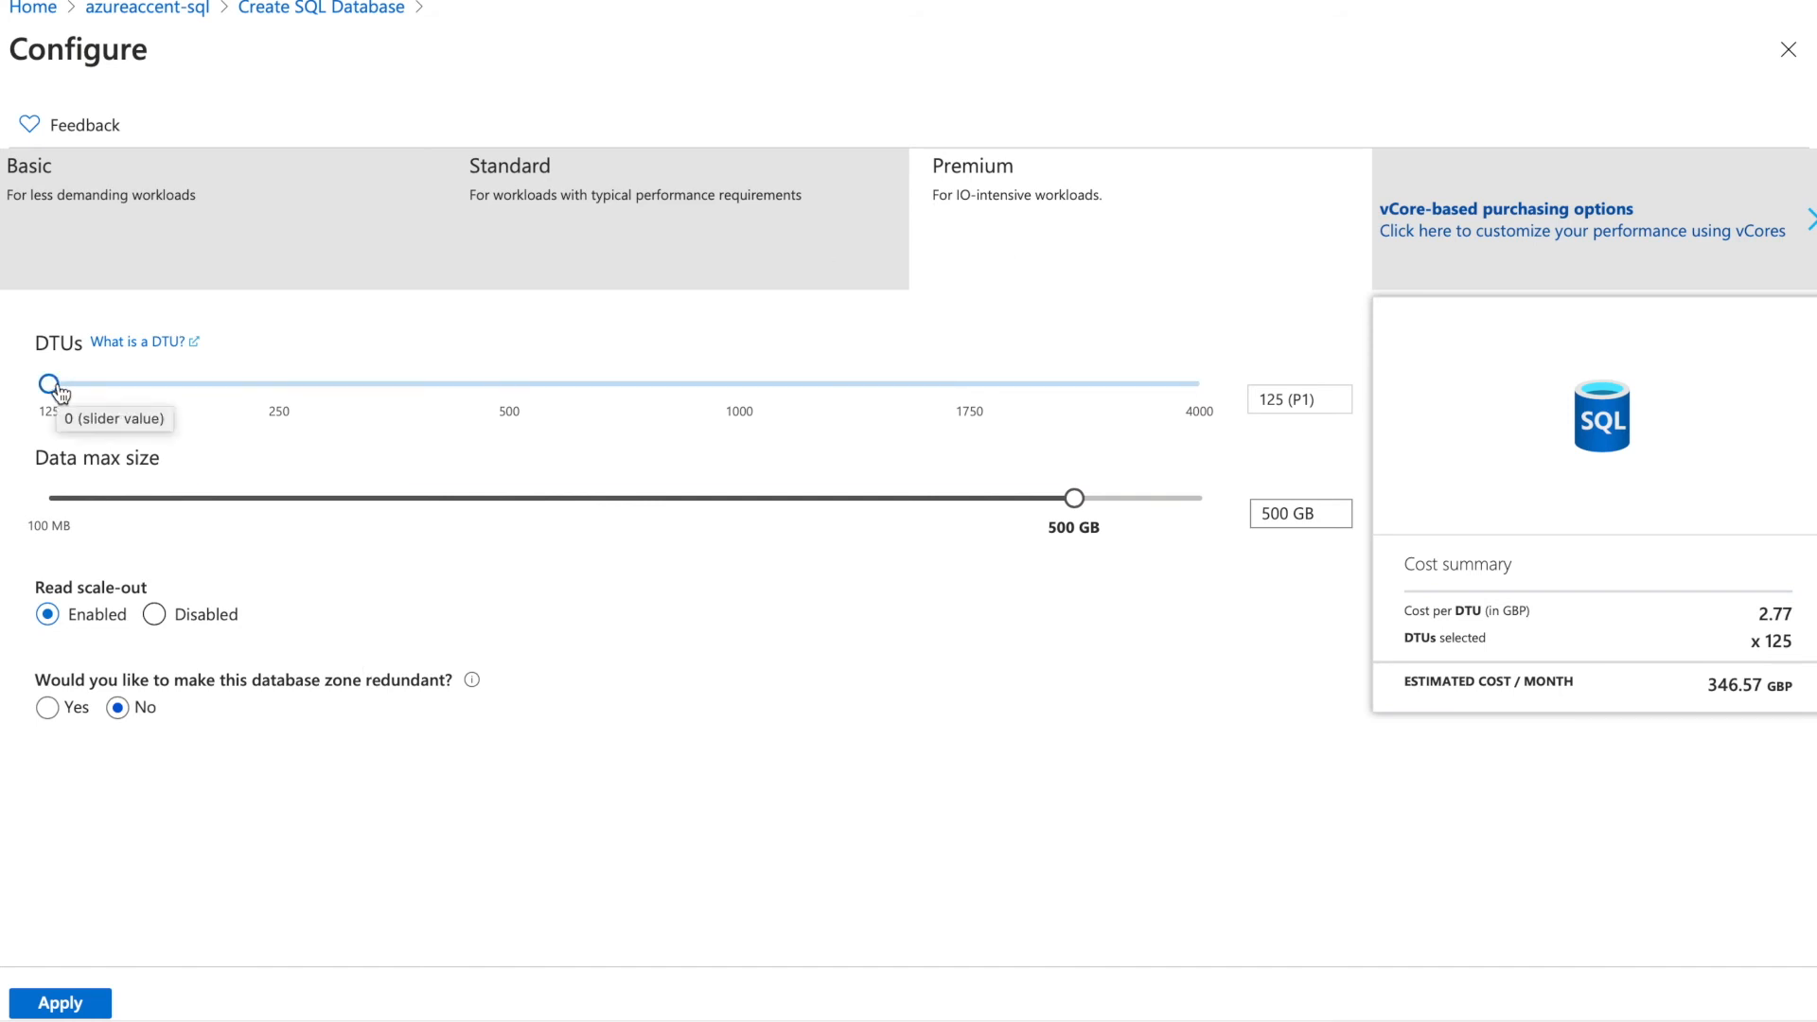
Raise Premium's data max size to 1 TB, then go back to vCore-based options
left_click_drag(1082, 511, 1264, 549)
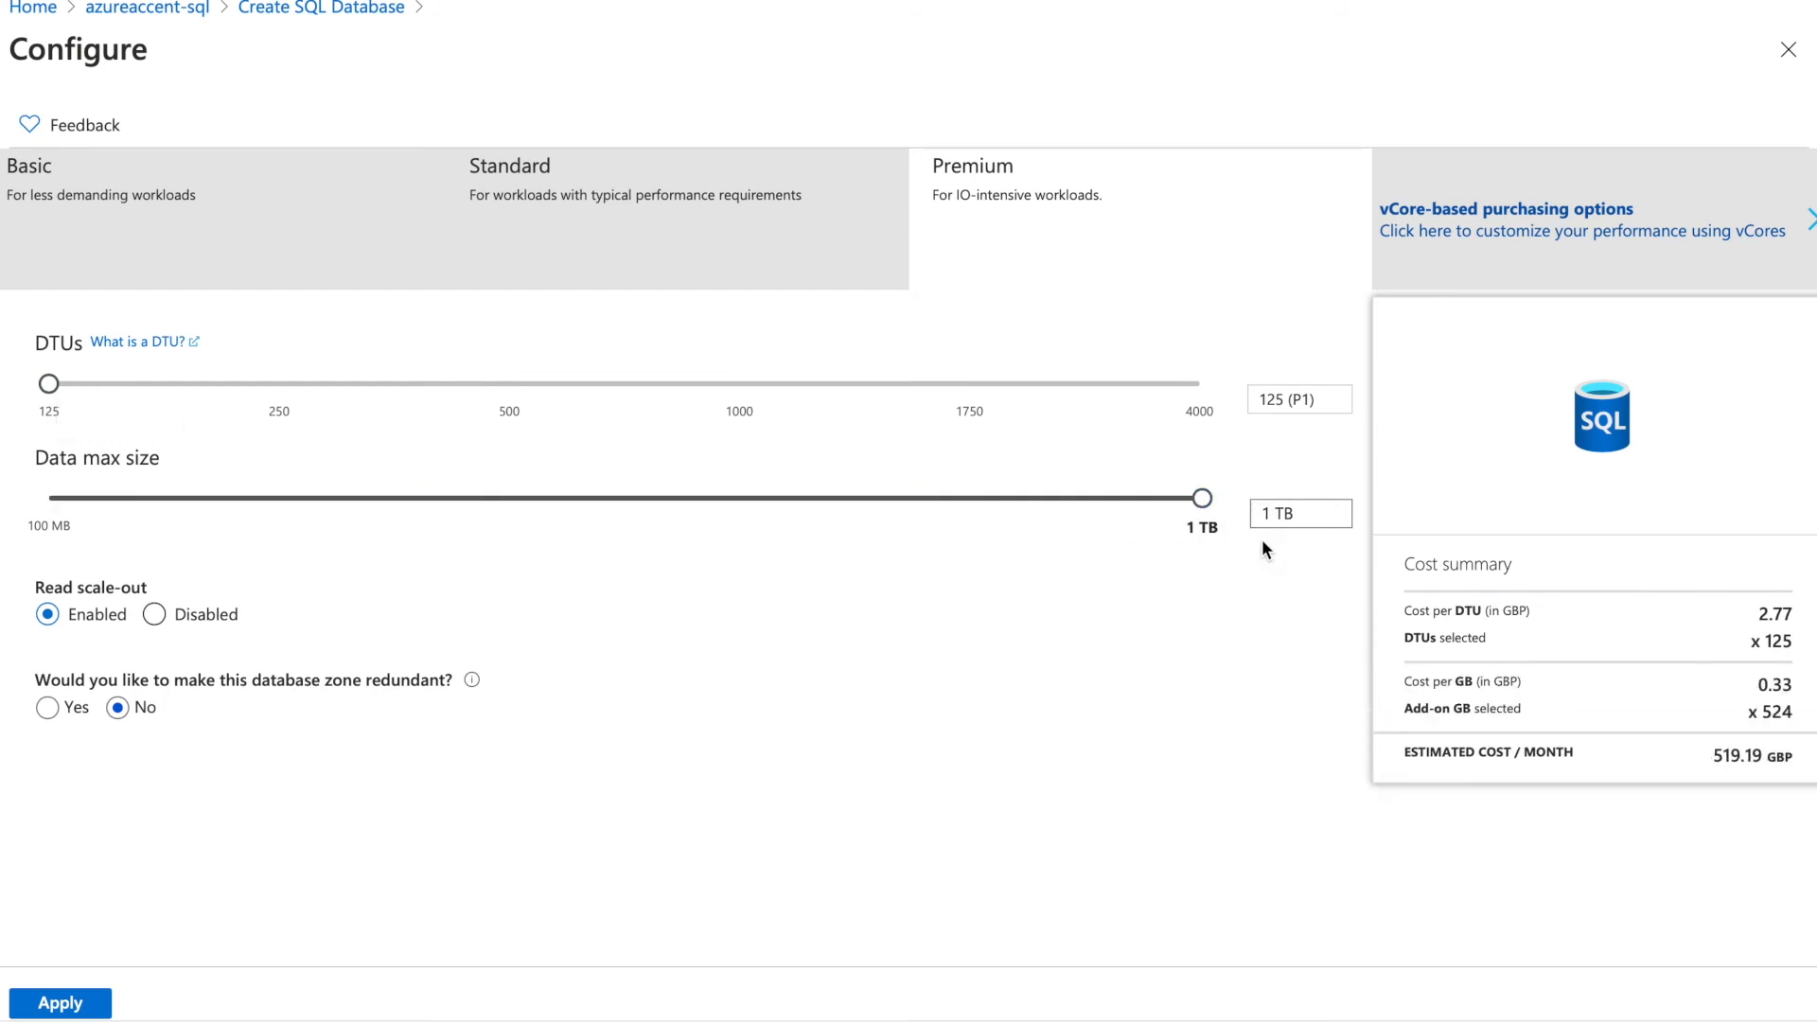
left_click(1540, 260)
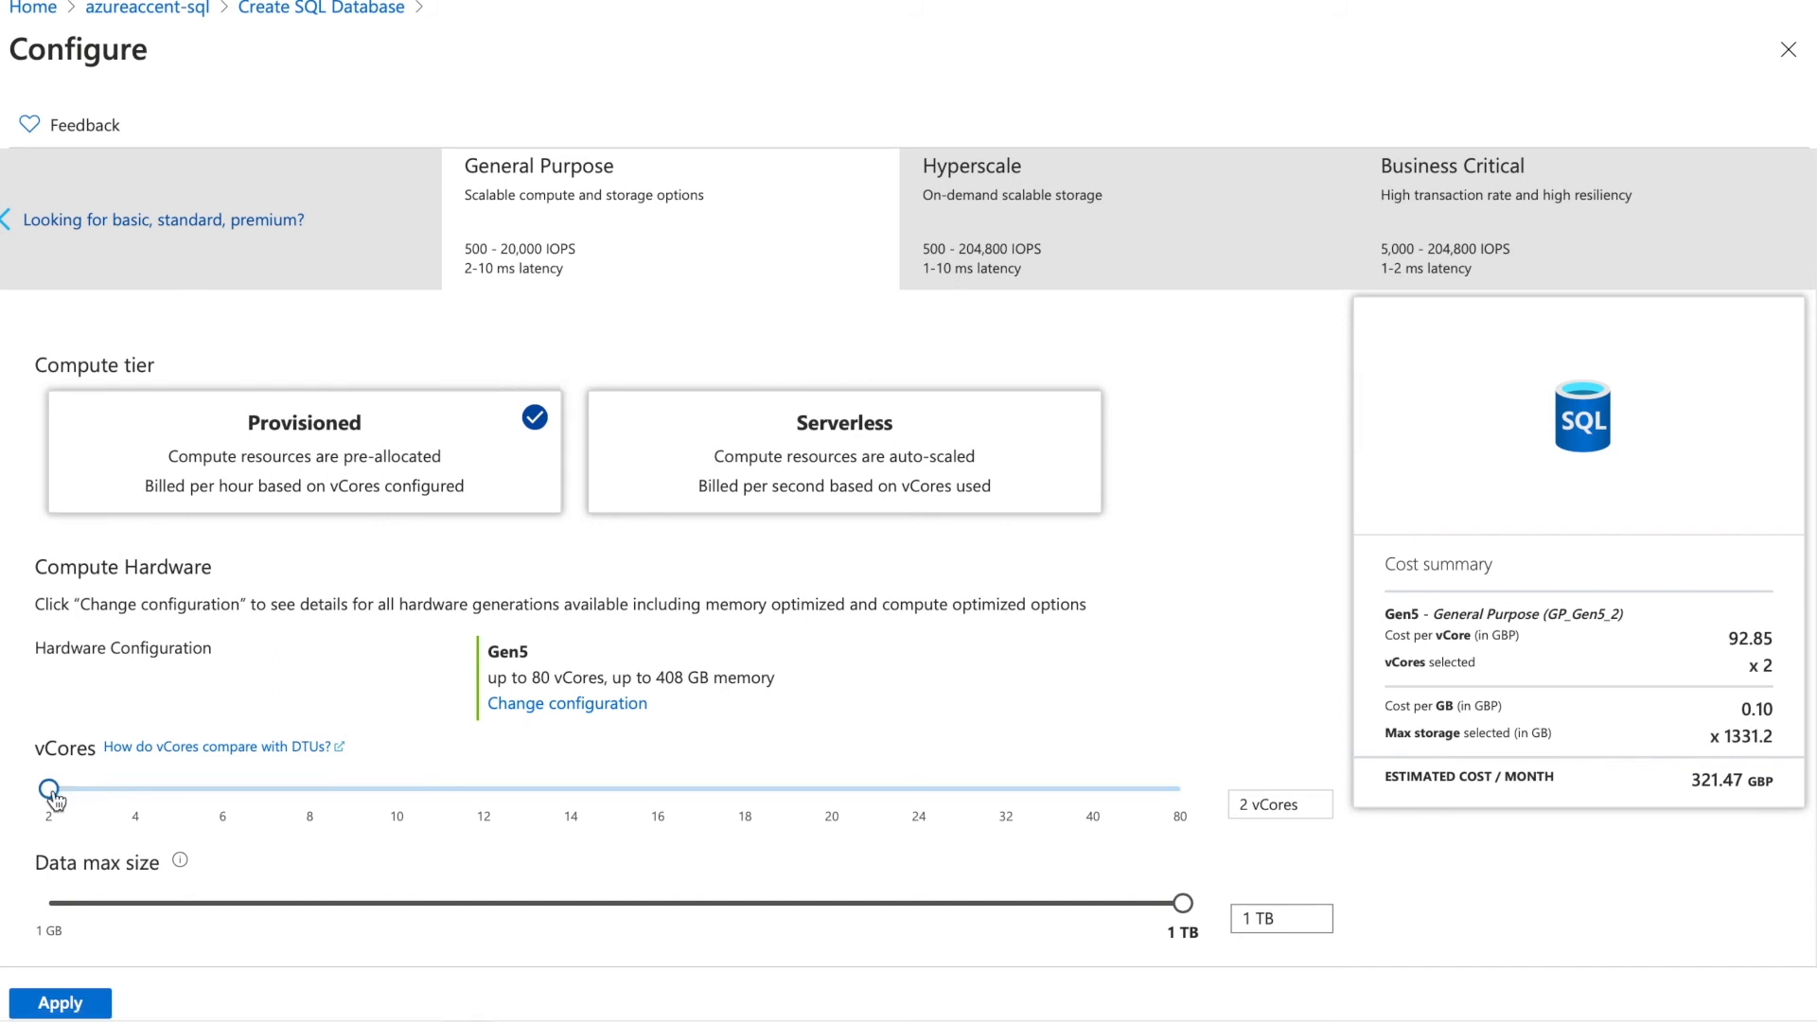
Increase vCores and data max size to compare the monthly cost, then reduce vCores to 6
left_click_drag(54, 799, 1177, 868)
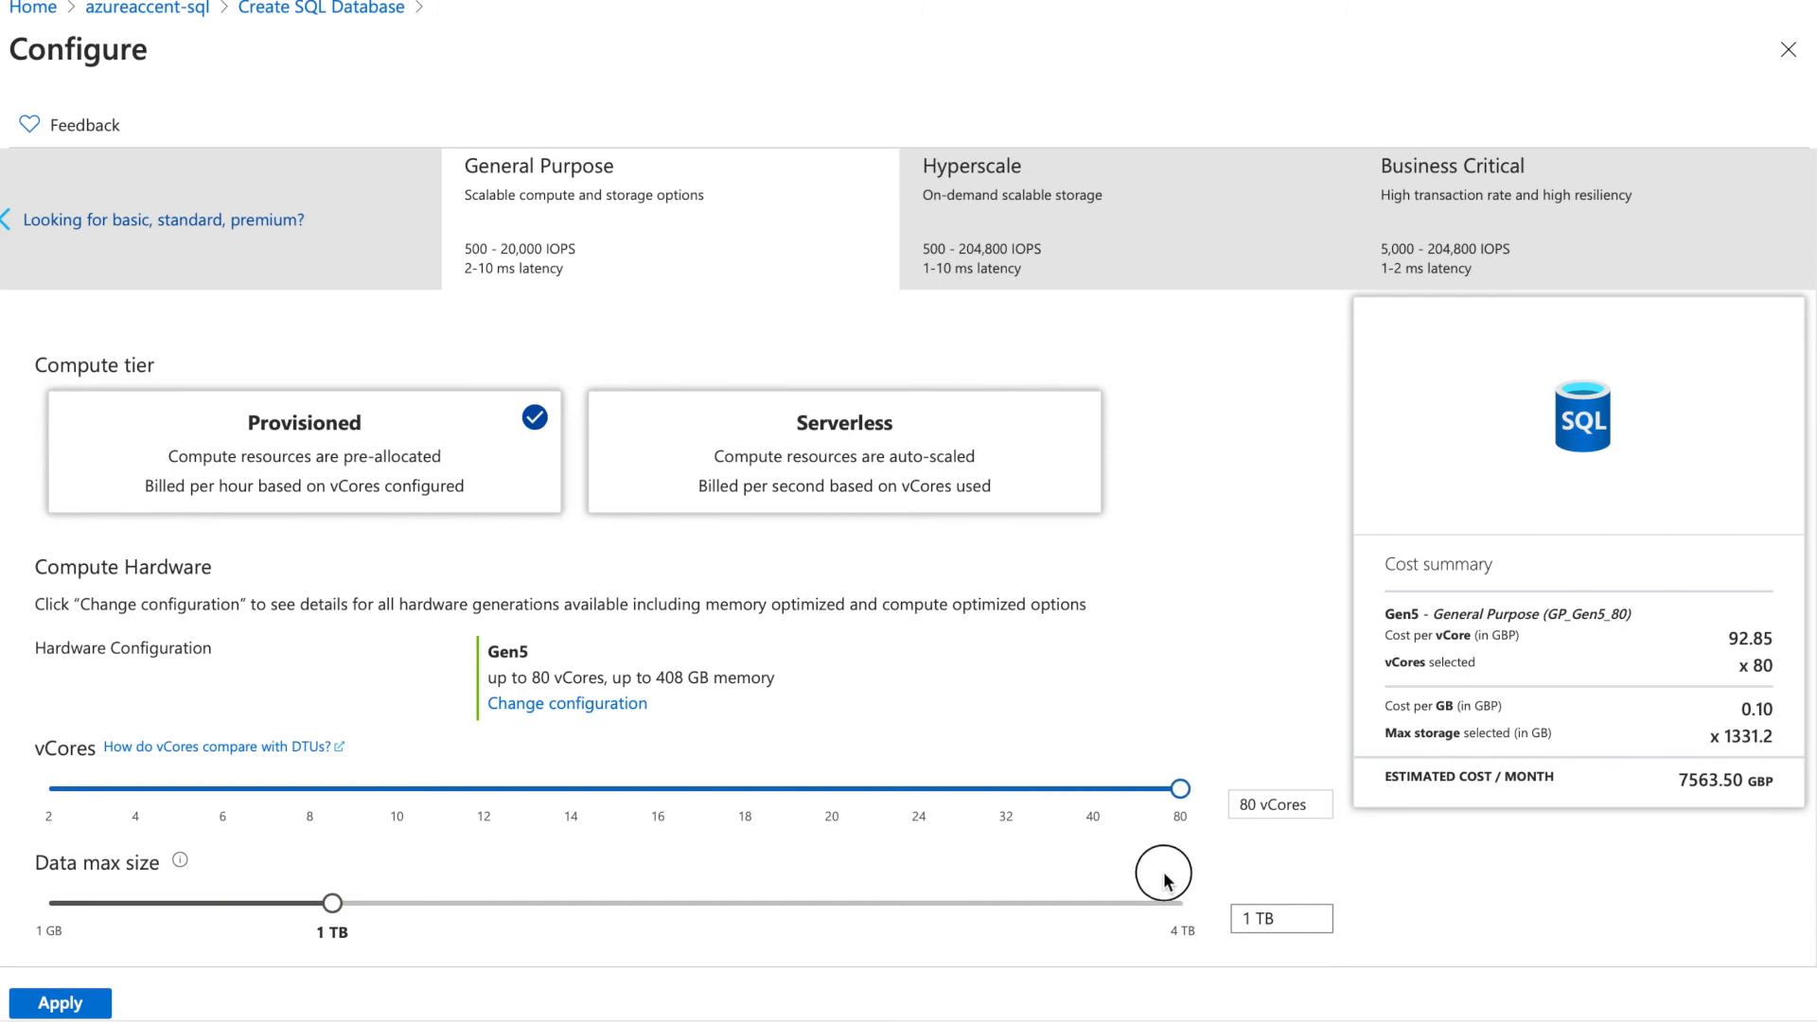
left_click_drag(332, 906, 1227, 994)
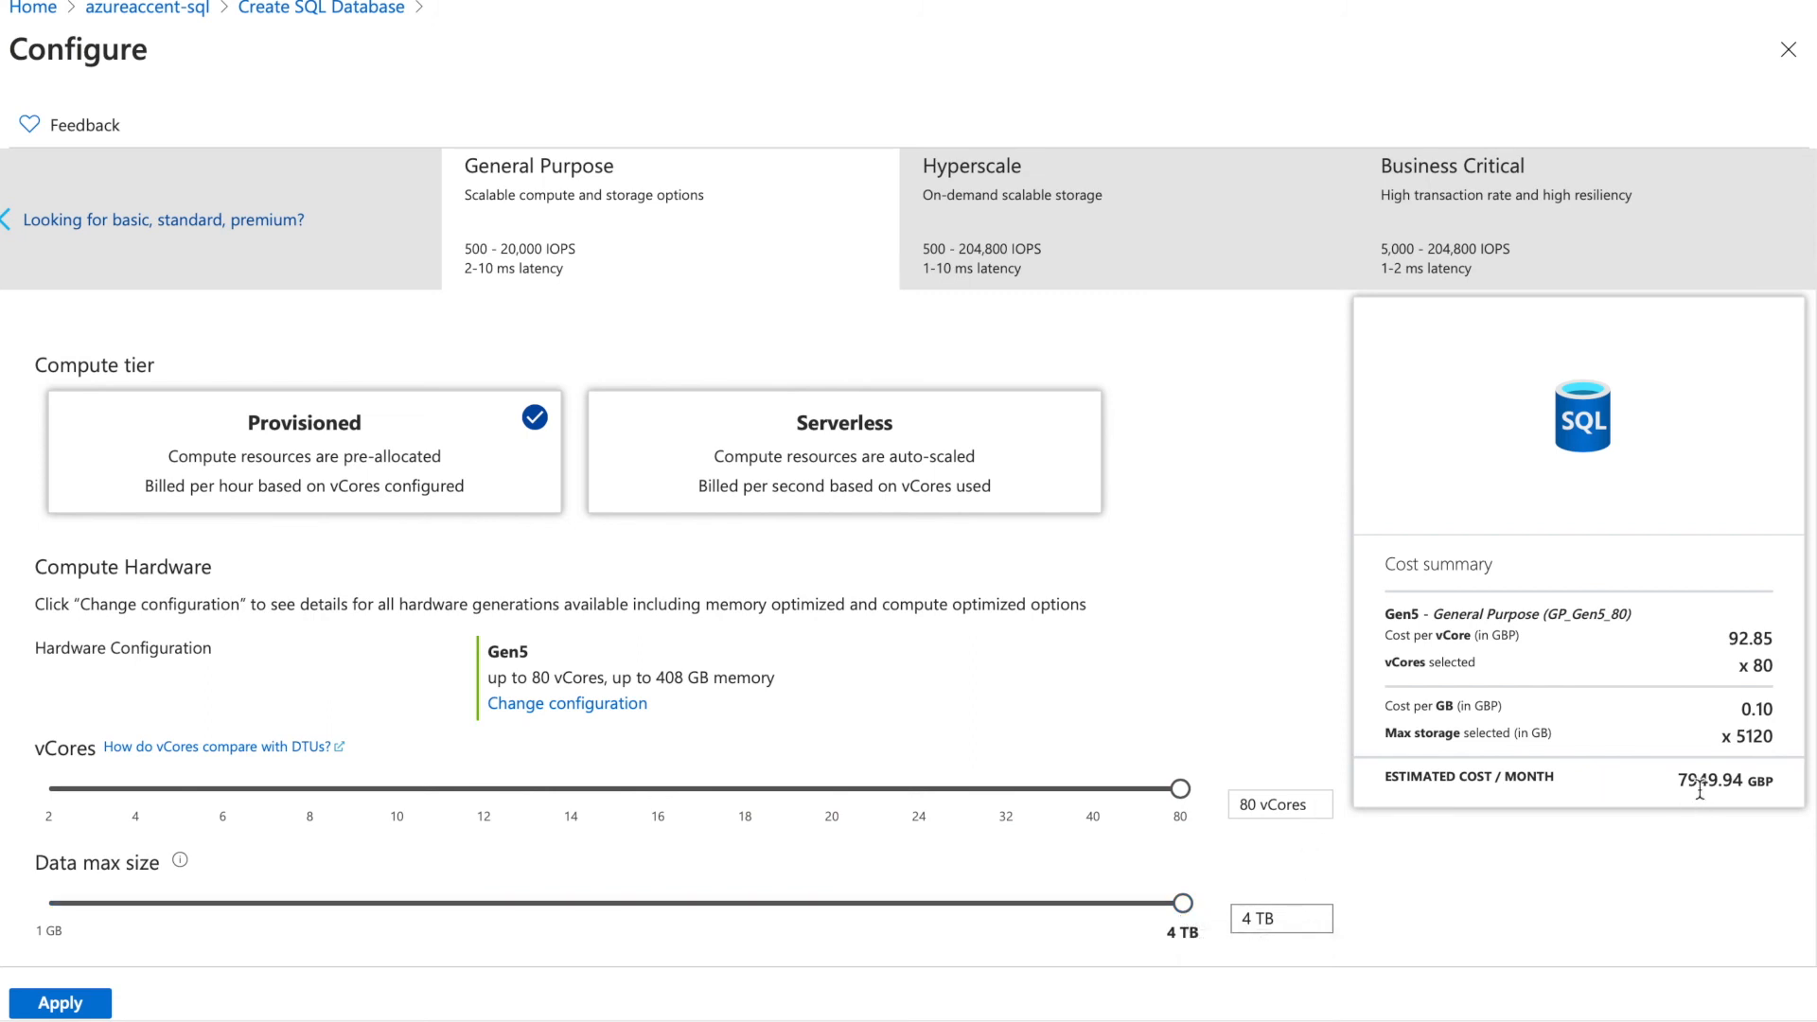
left_click_drag(1689, 781, 1806, 790)
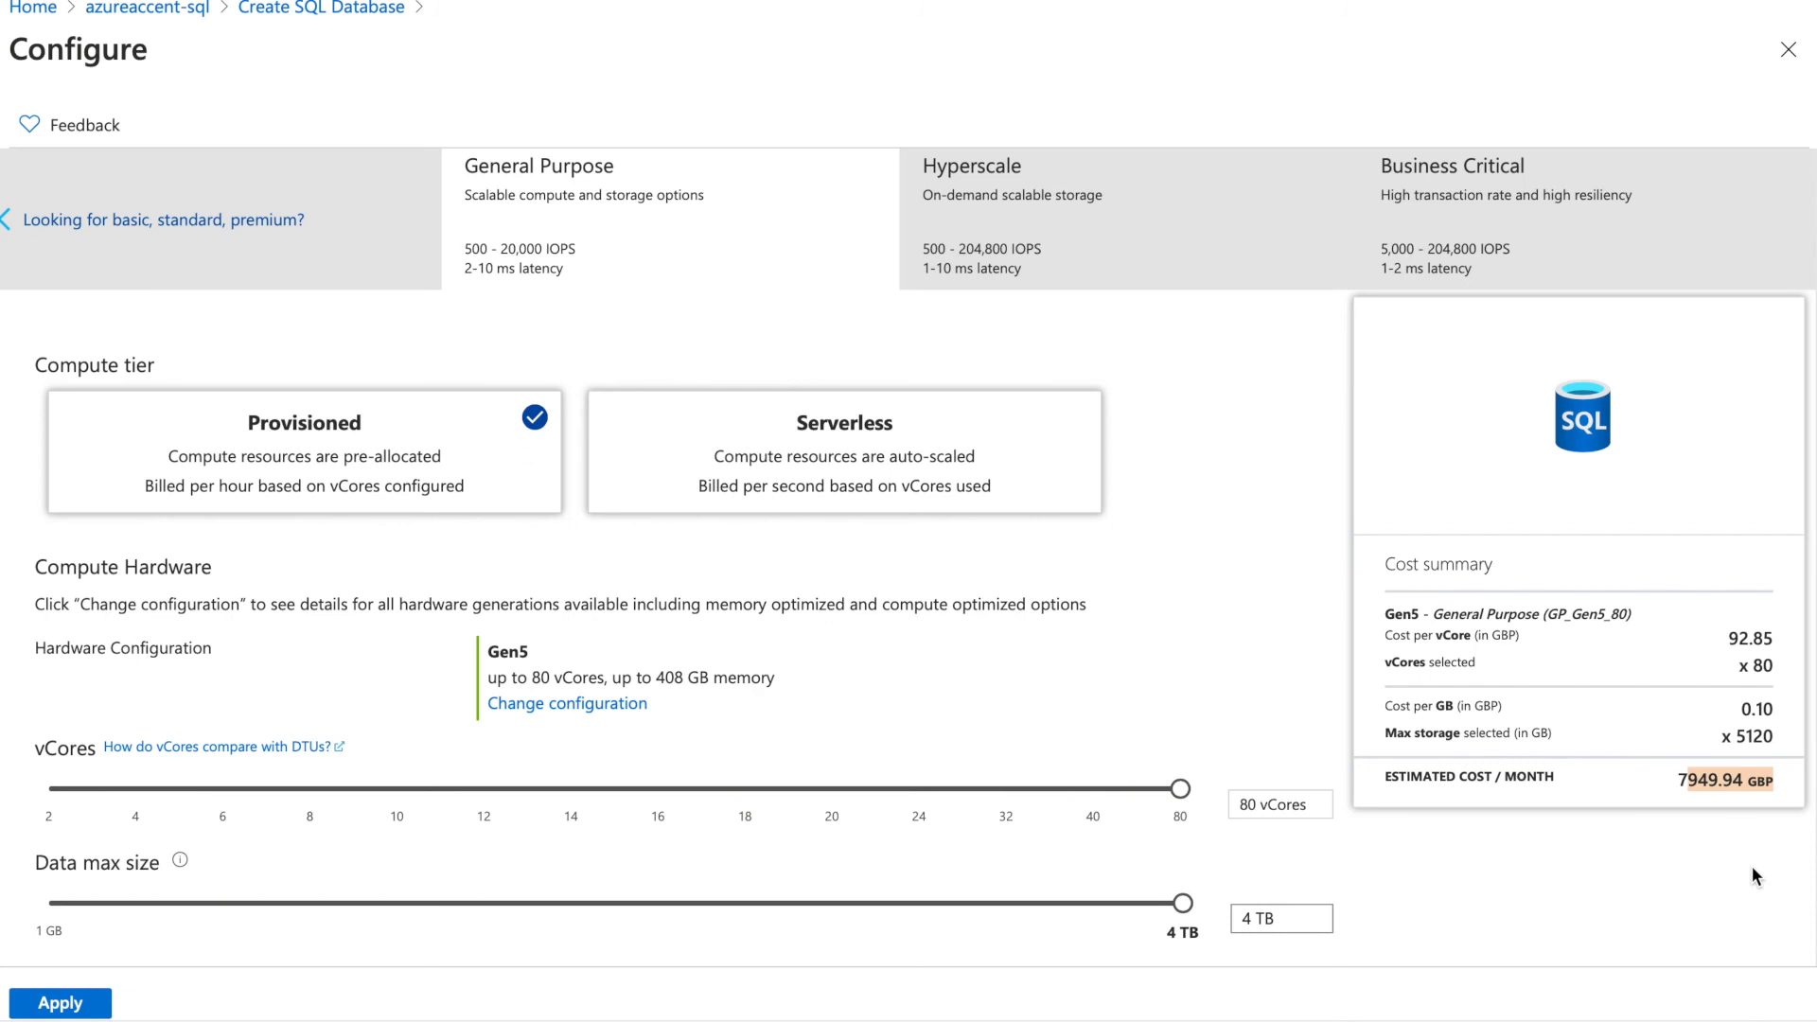
left_click_drag(1181, 795, 190, 754)
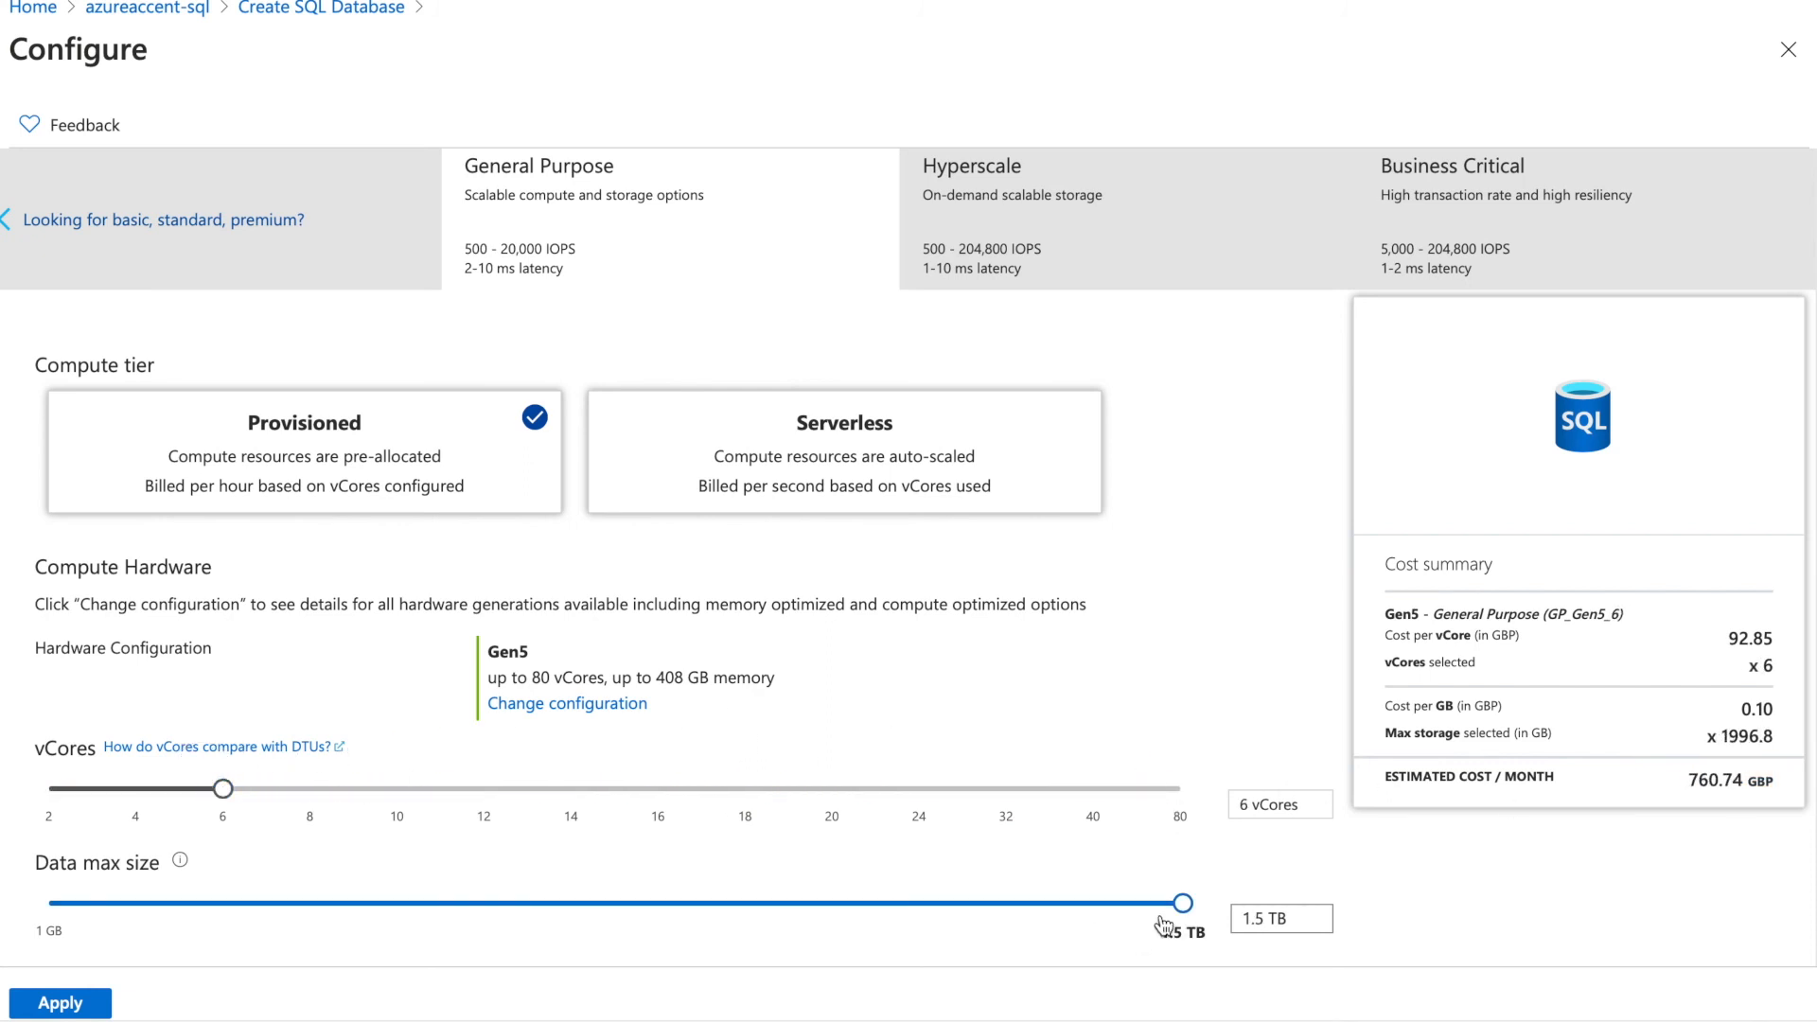
Select the Hyperscale tier and review its available hardware configurations
left_click(981, 254)
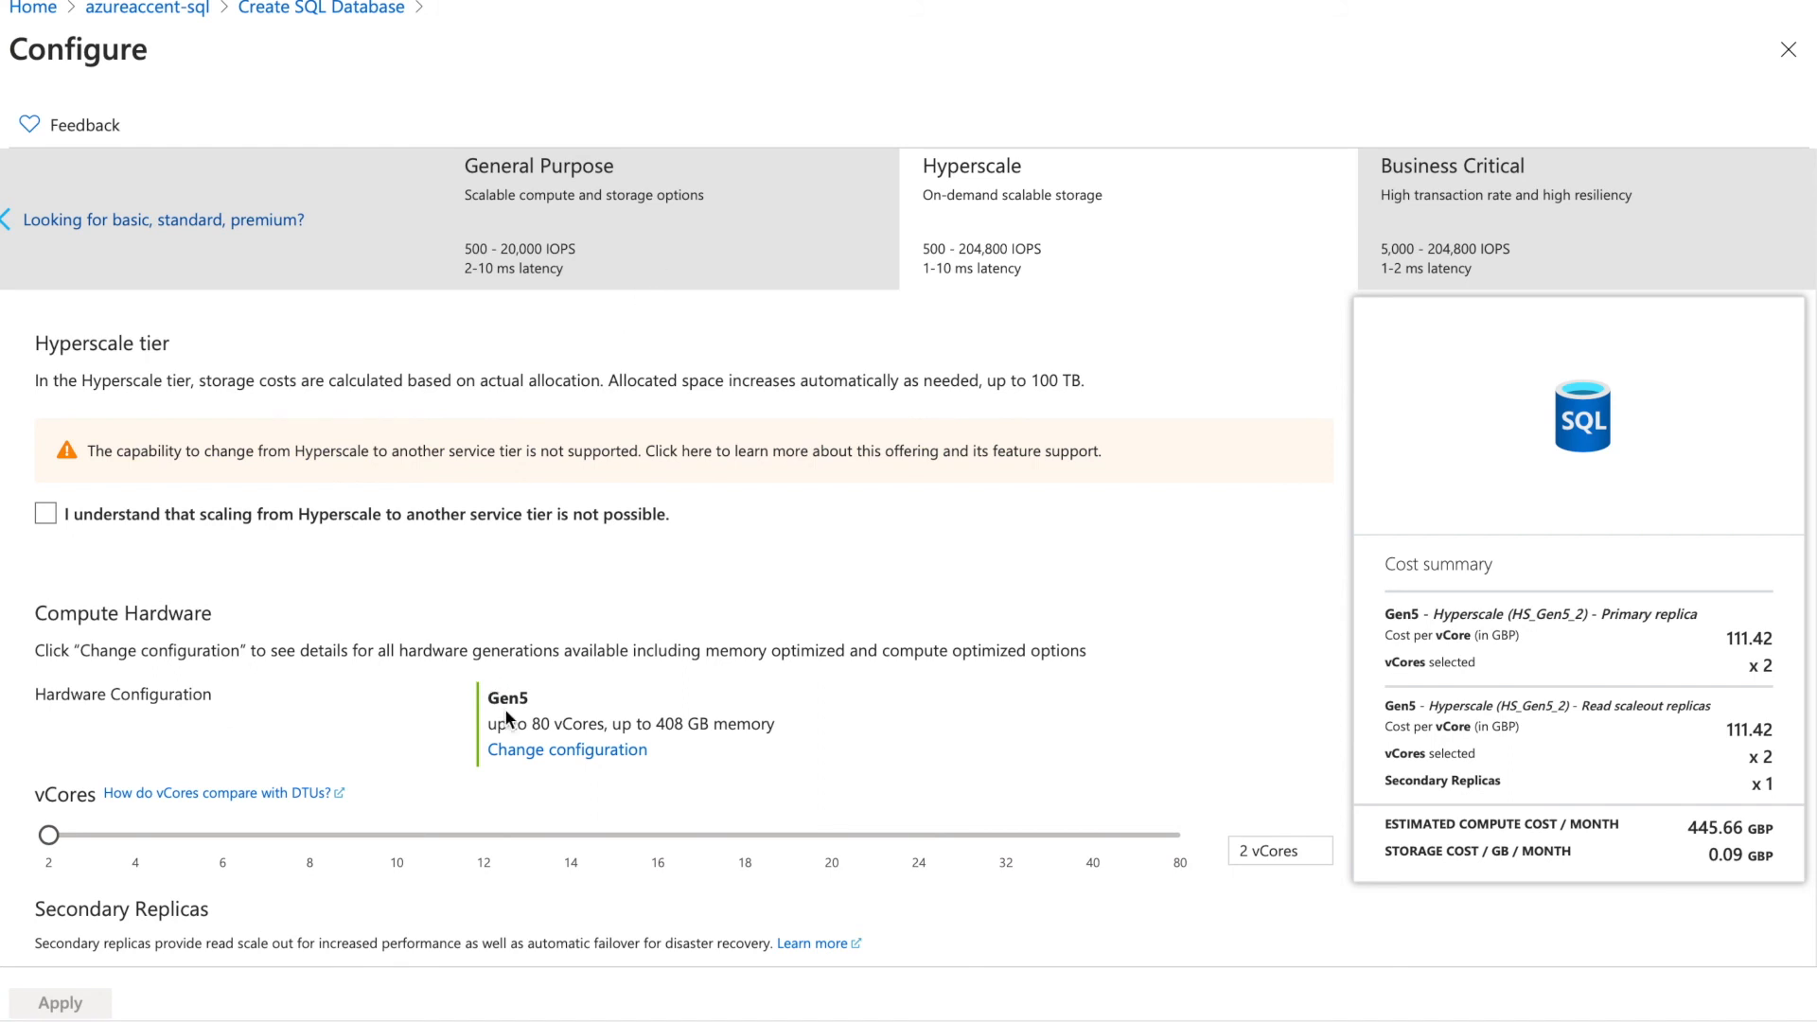
left_click(546, 751)
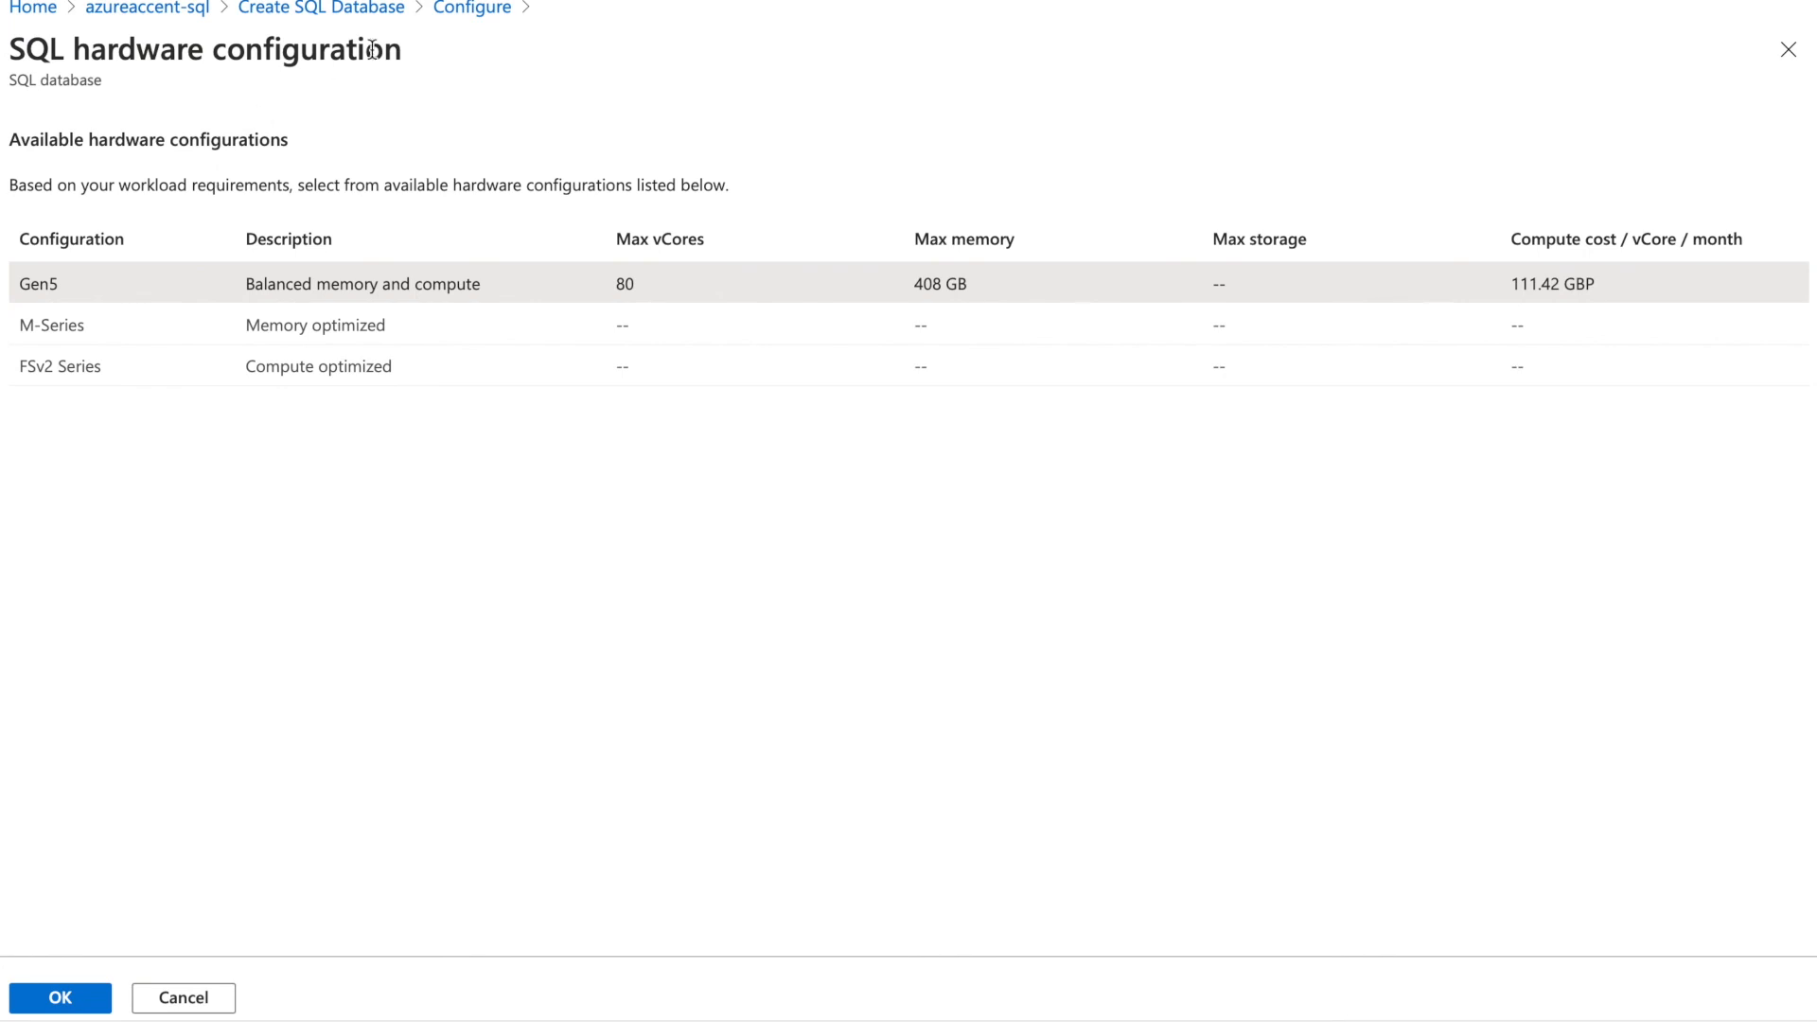
left_click(469, 9)
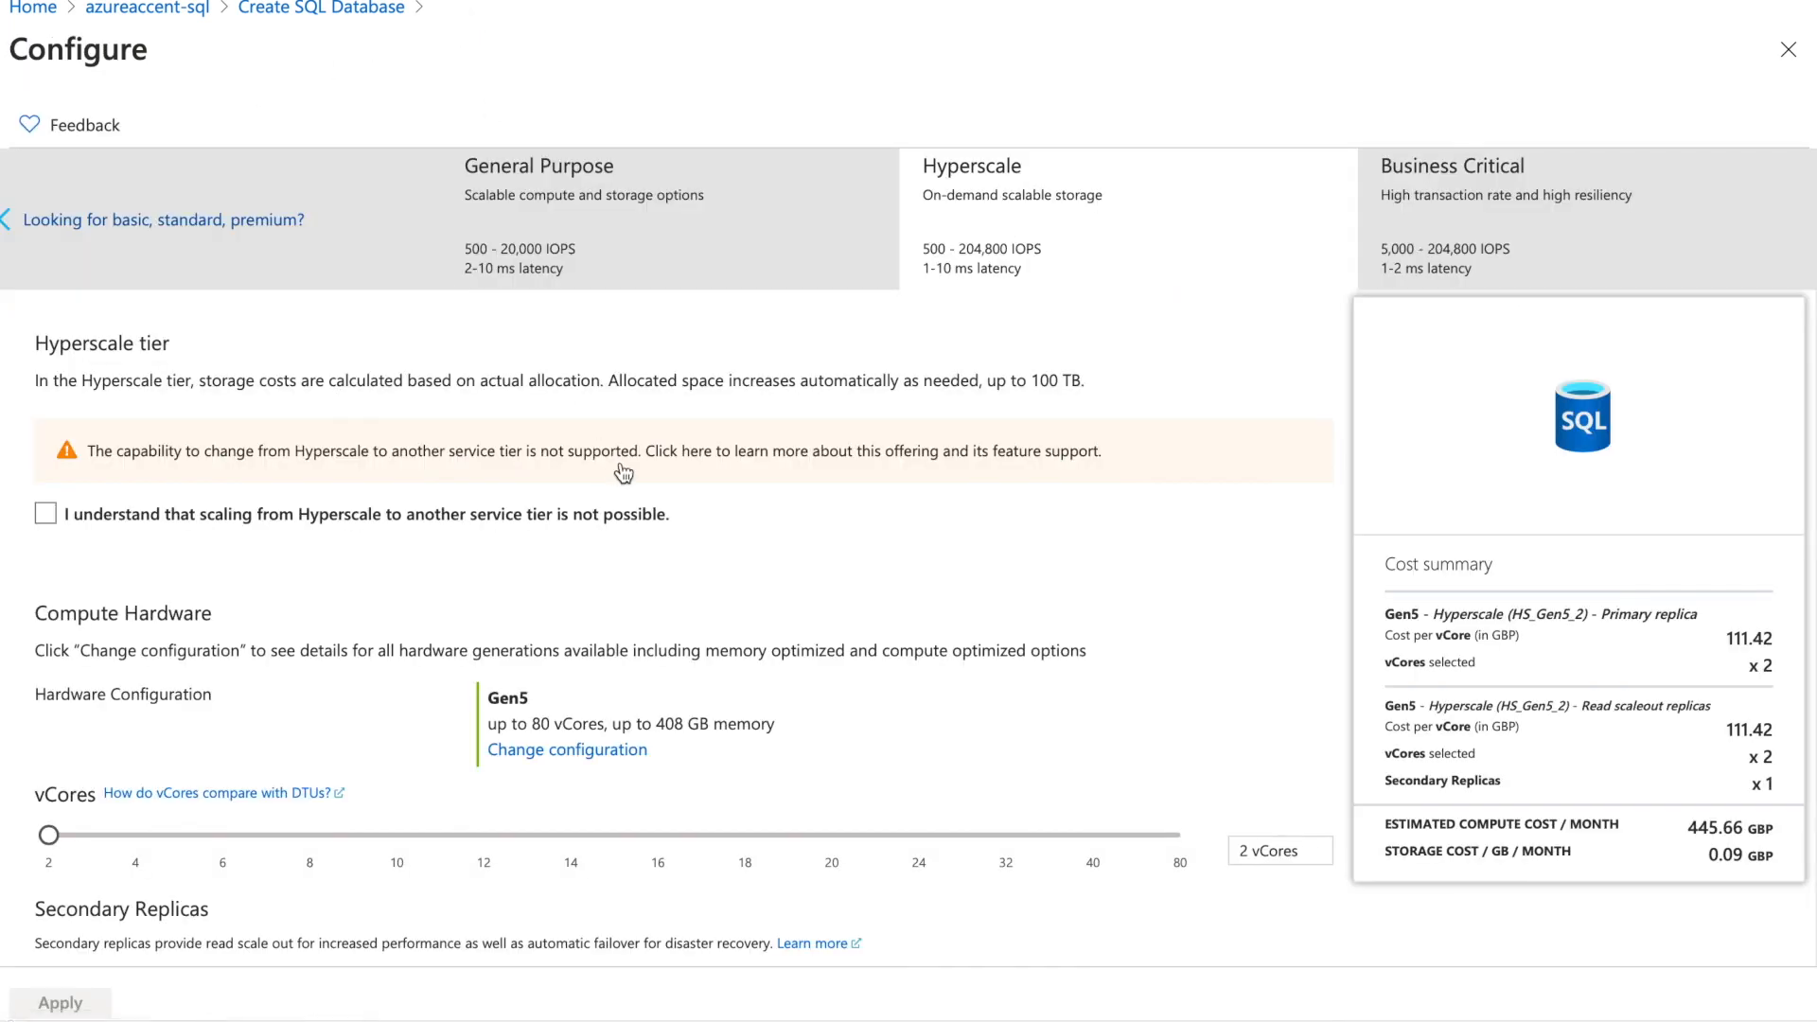
Compare Business Critical pricing, then return to General Purpose at 6 vCores and 1.5 TB
left_click(751, 259)
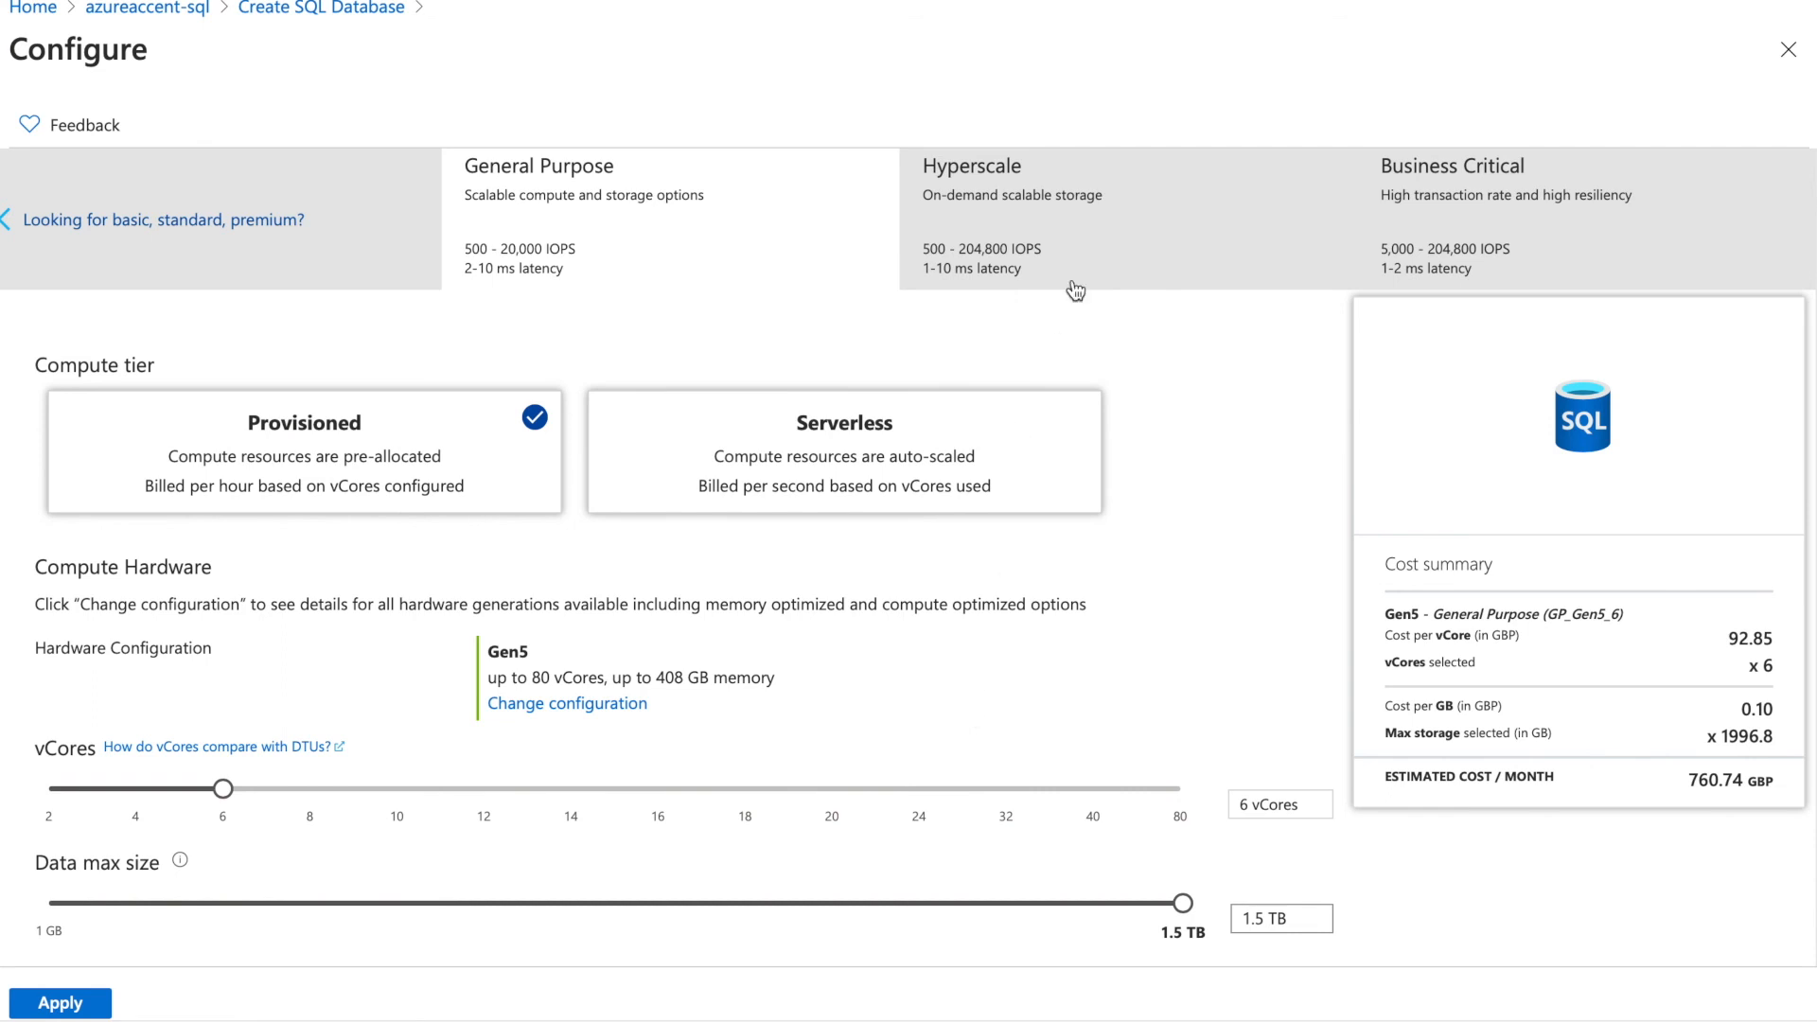
left_click(1417, 242)
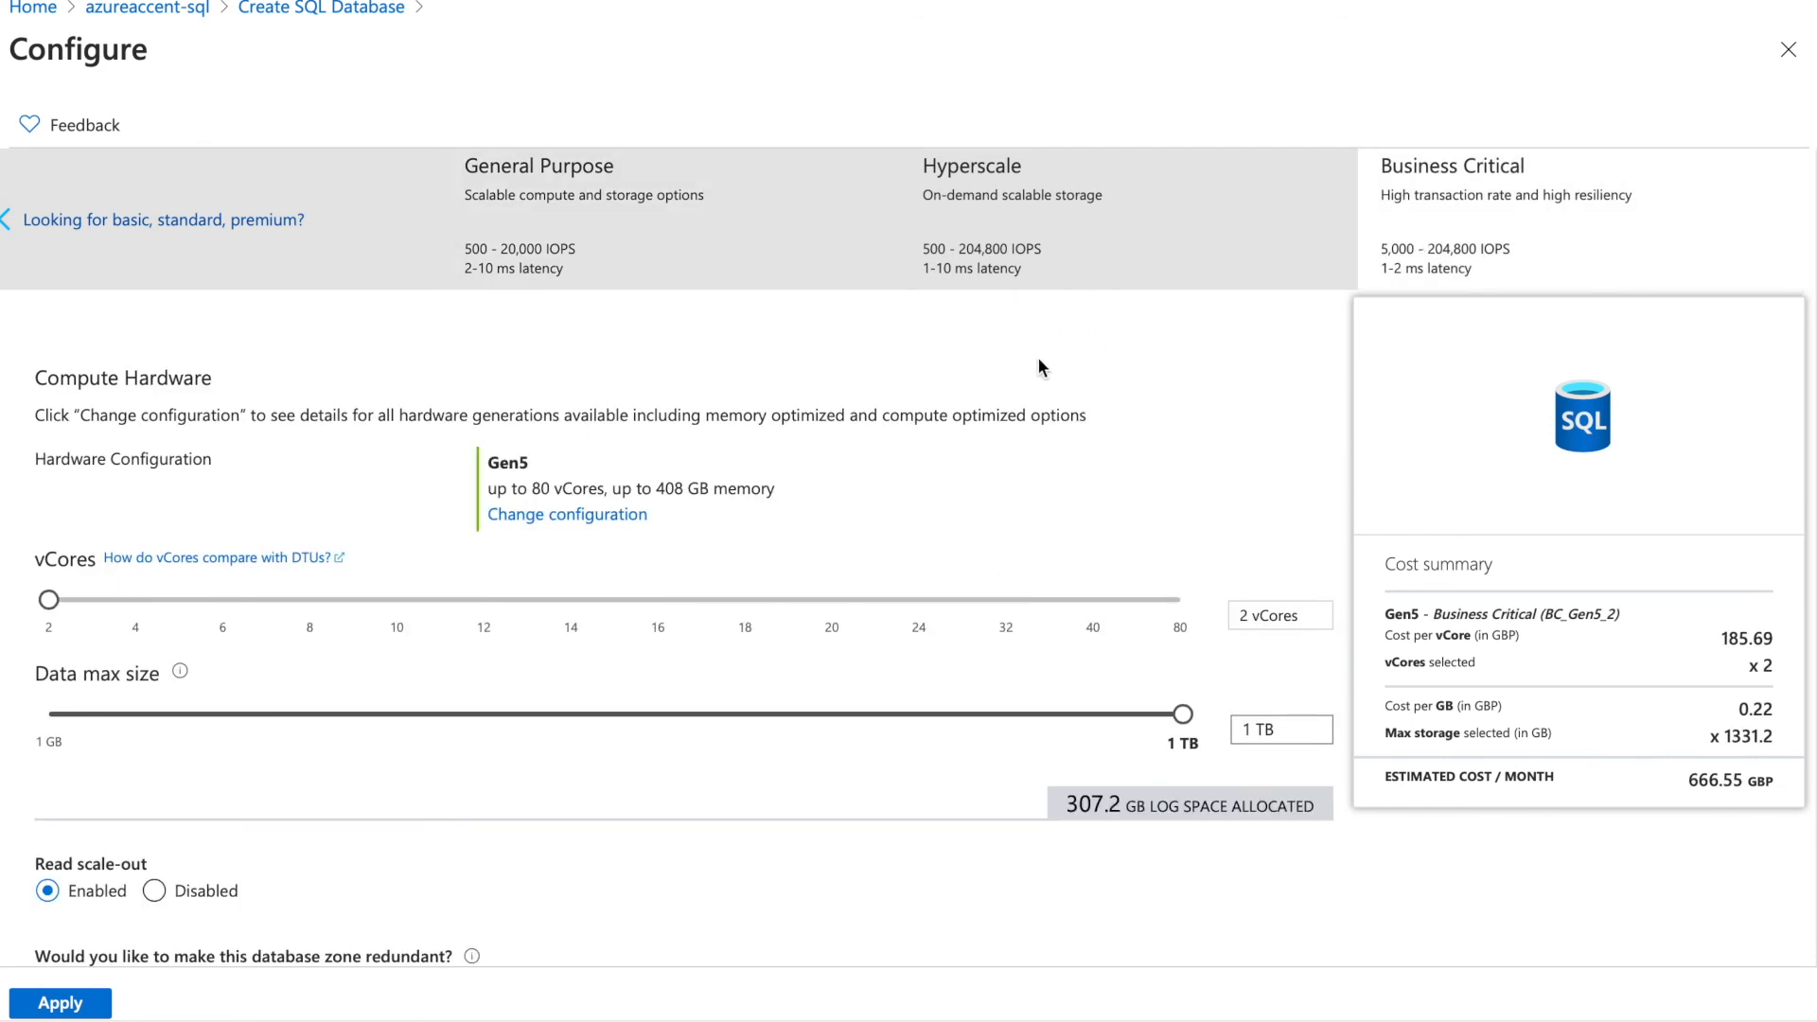
left_click(705, 257)
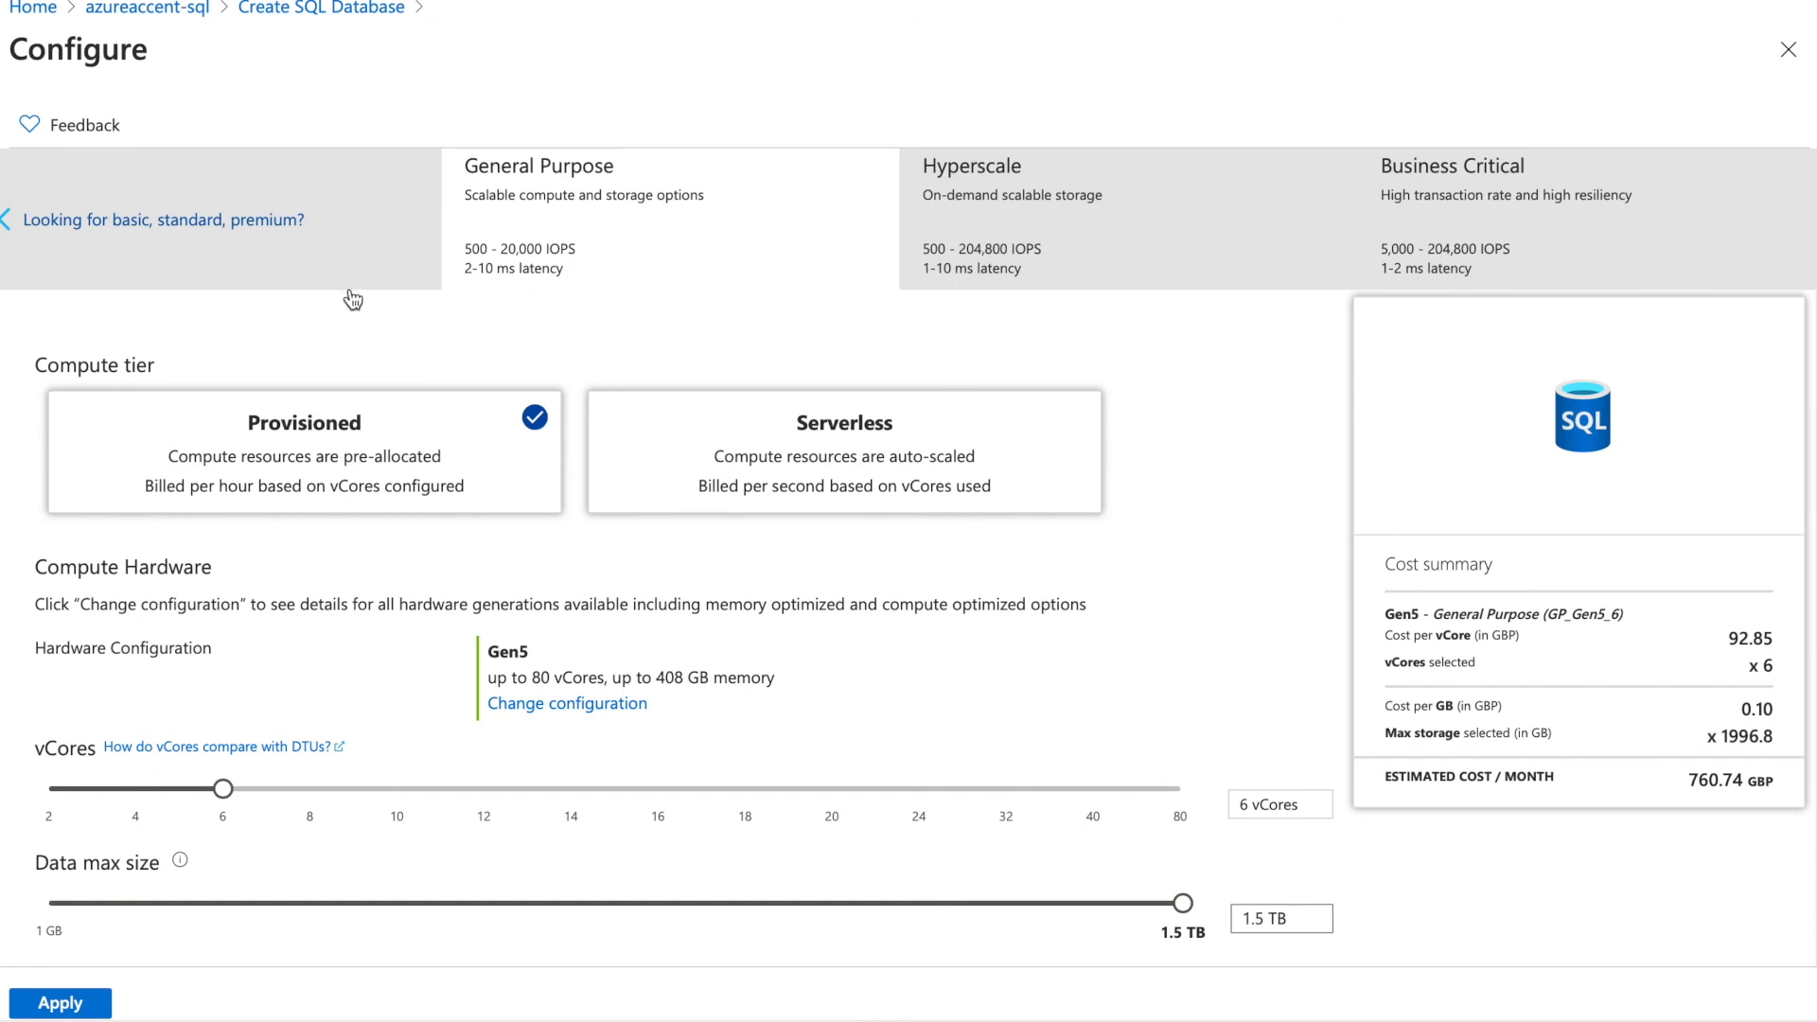
Switch to DTU-based tiers and apply Standard S0 with 10 DTUs and 250 GB
left_click(322, 278)
left_click(423, 228)
left_click(548, 217)
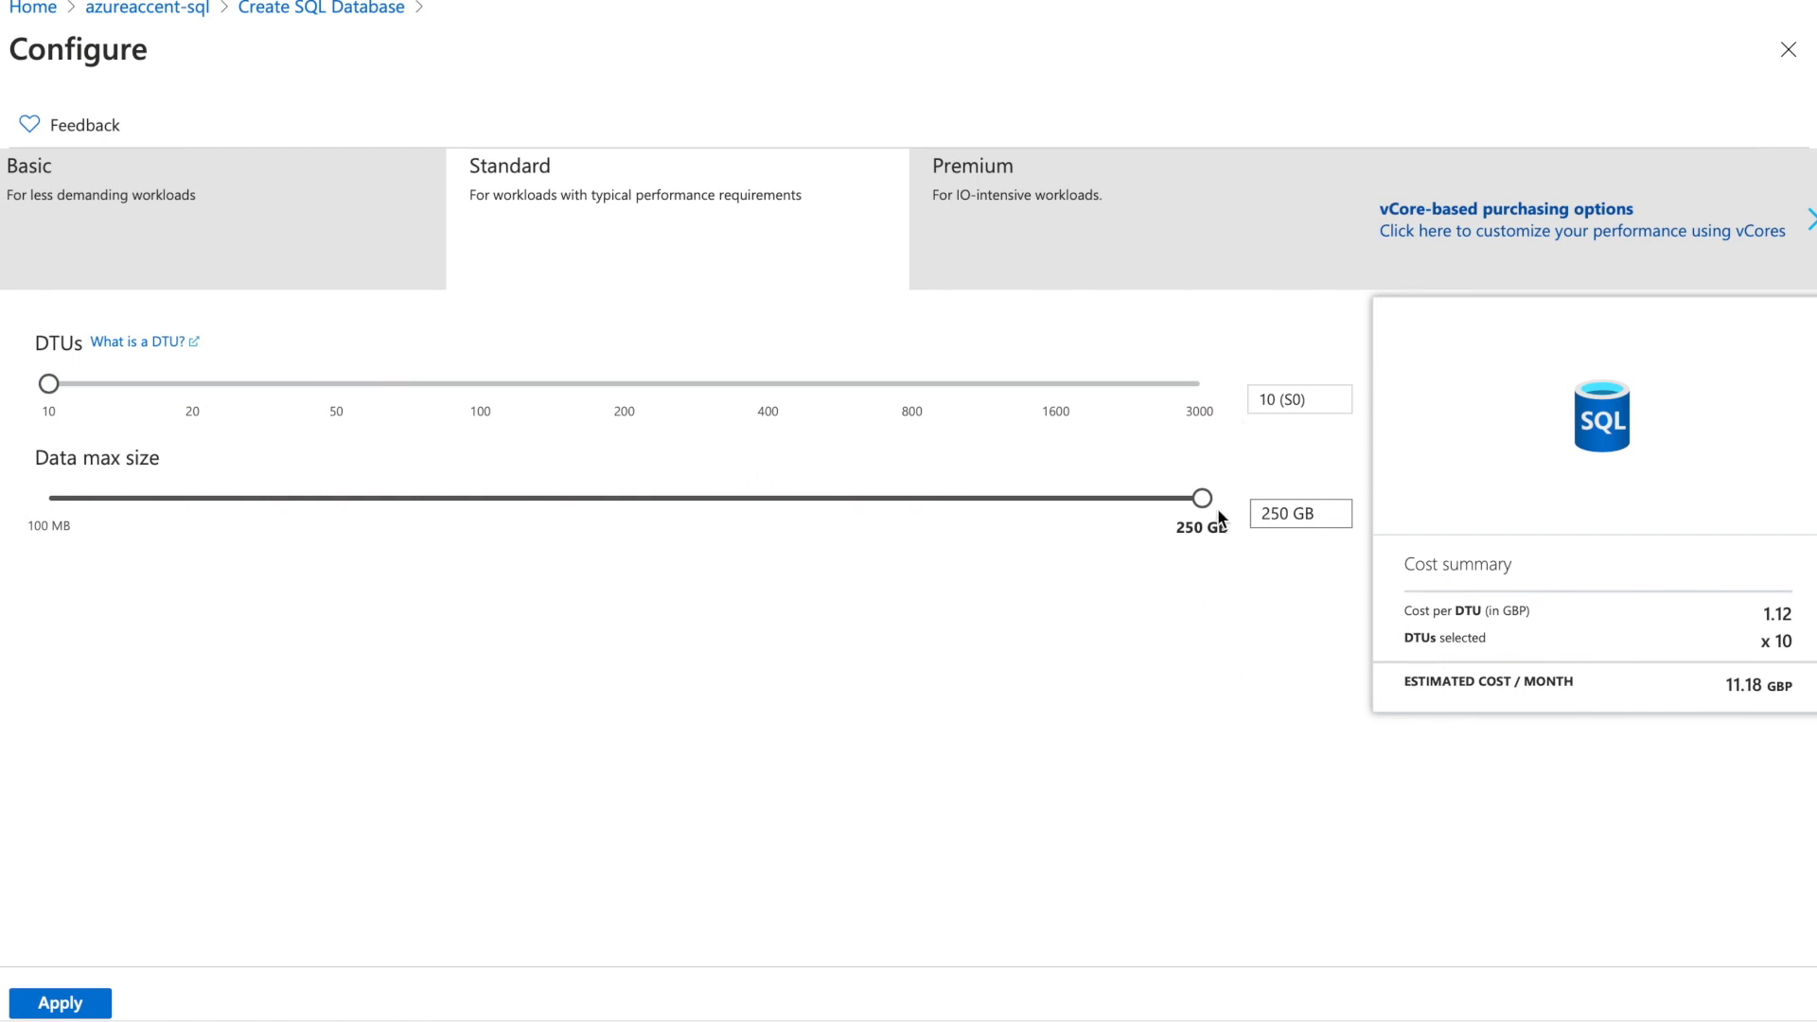
left_click(60, 1005)
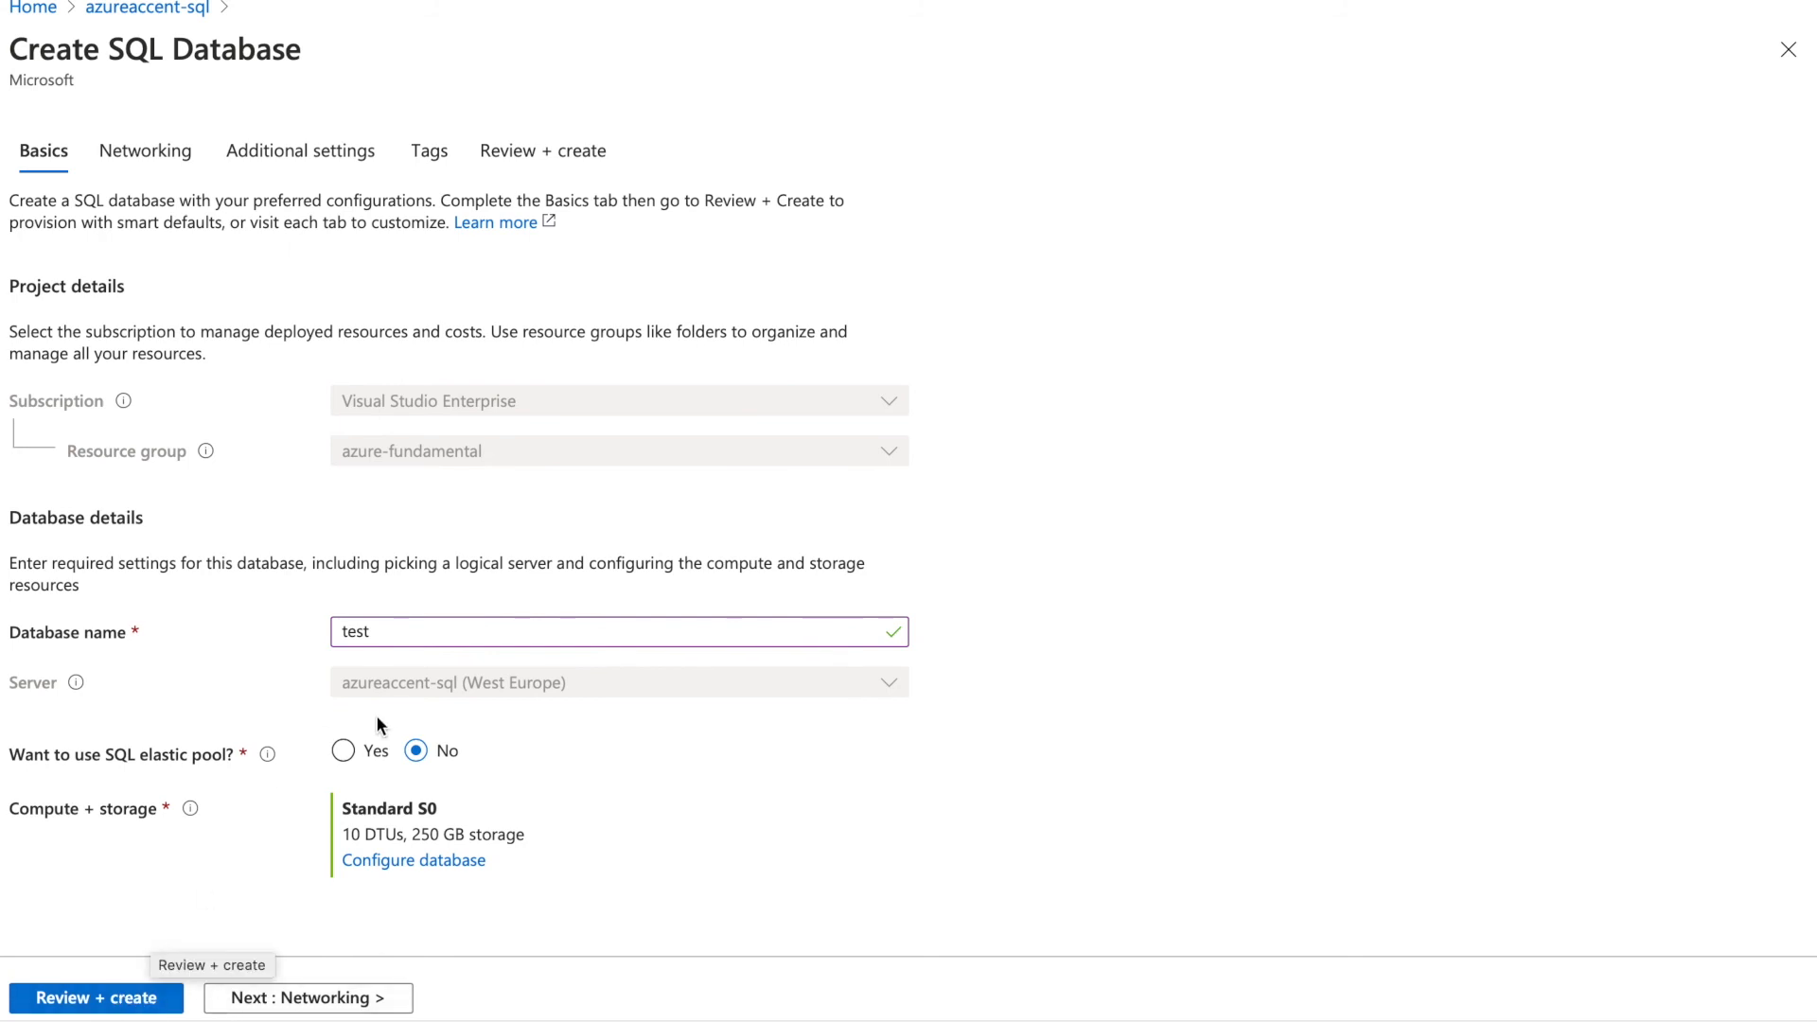
Change the test database's compute to the Basic tier with 2 GB storage and apply it
left_click(407, 861)
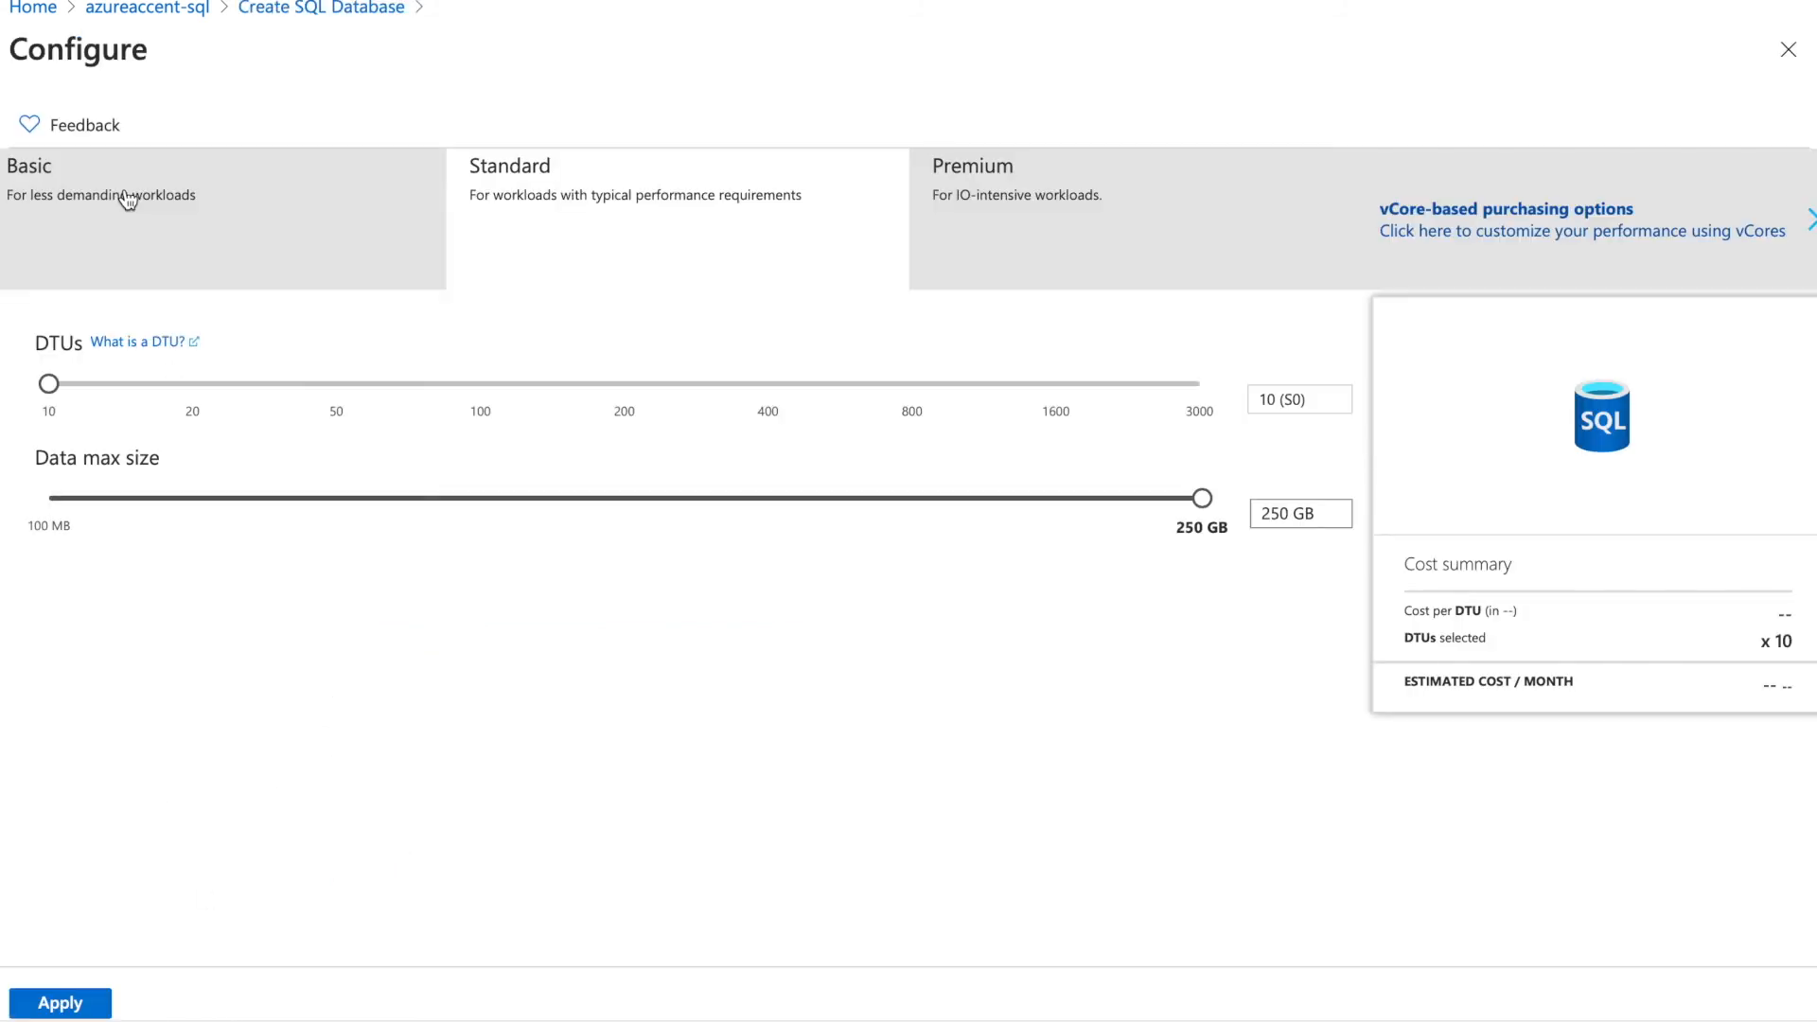
left_click(126, 201)
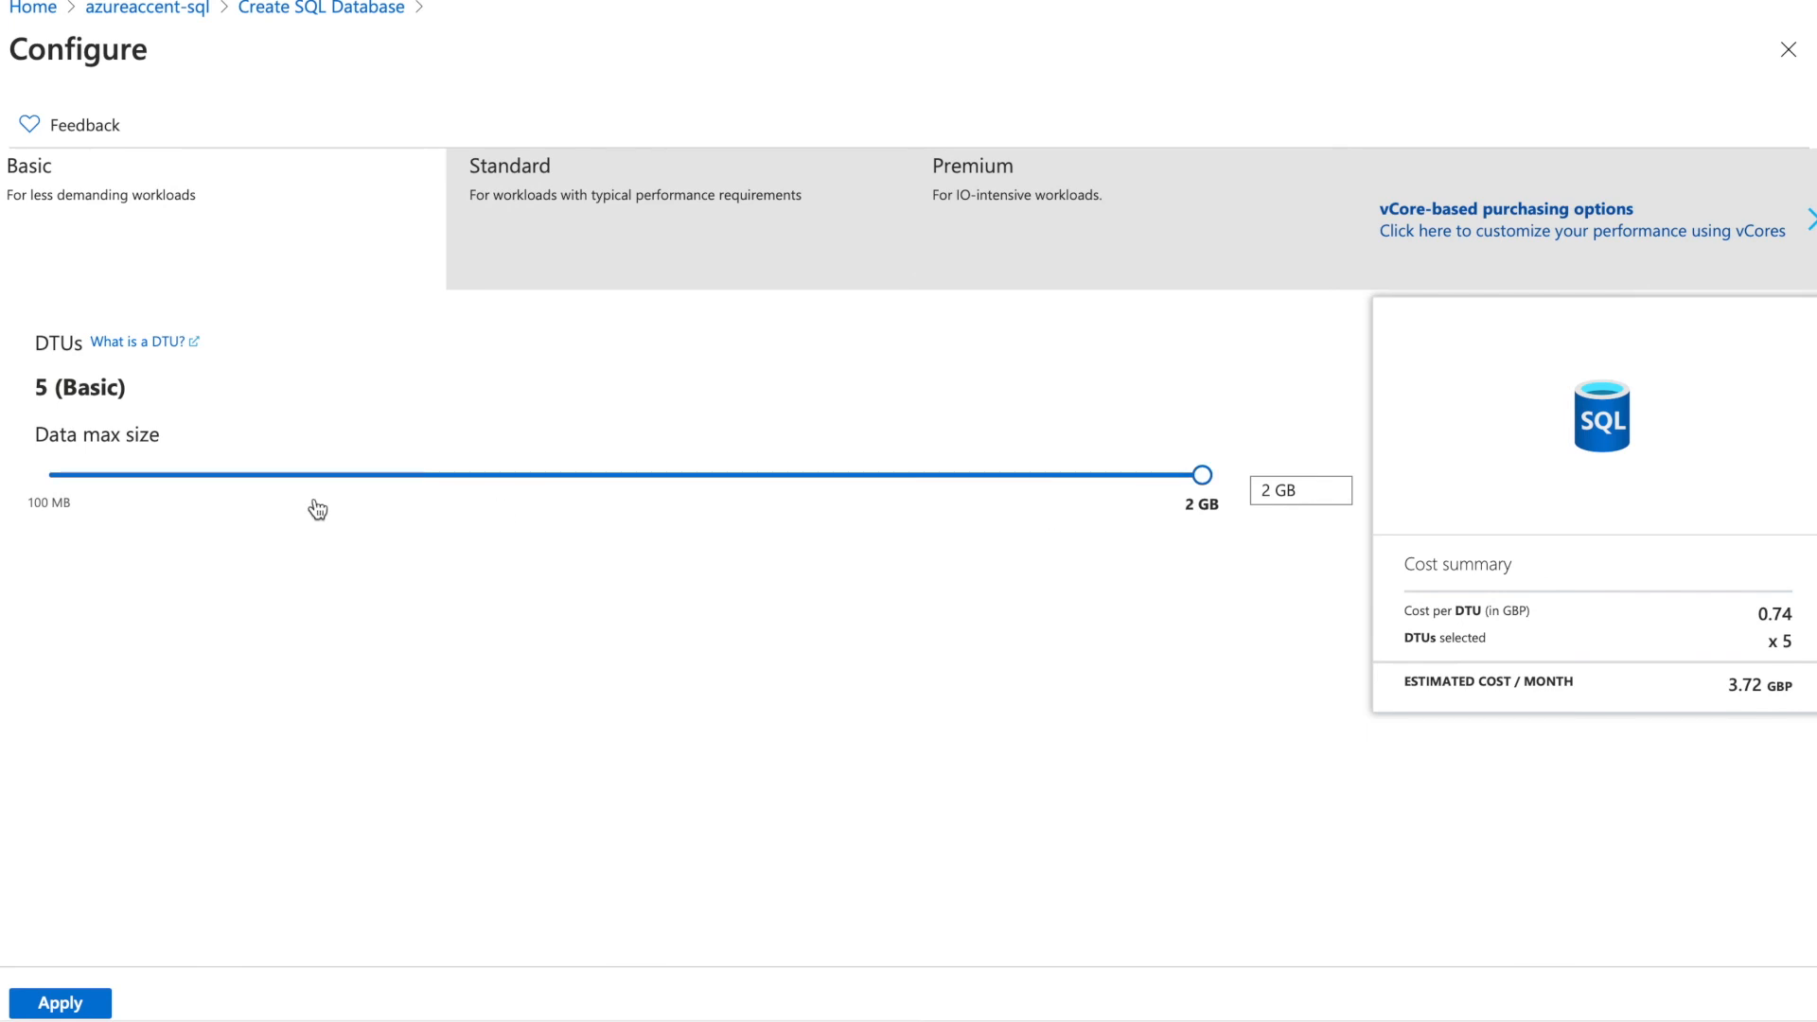
left_click(94, 1007)
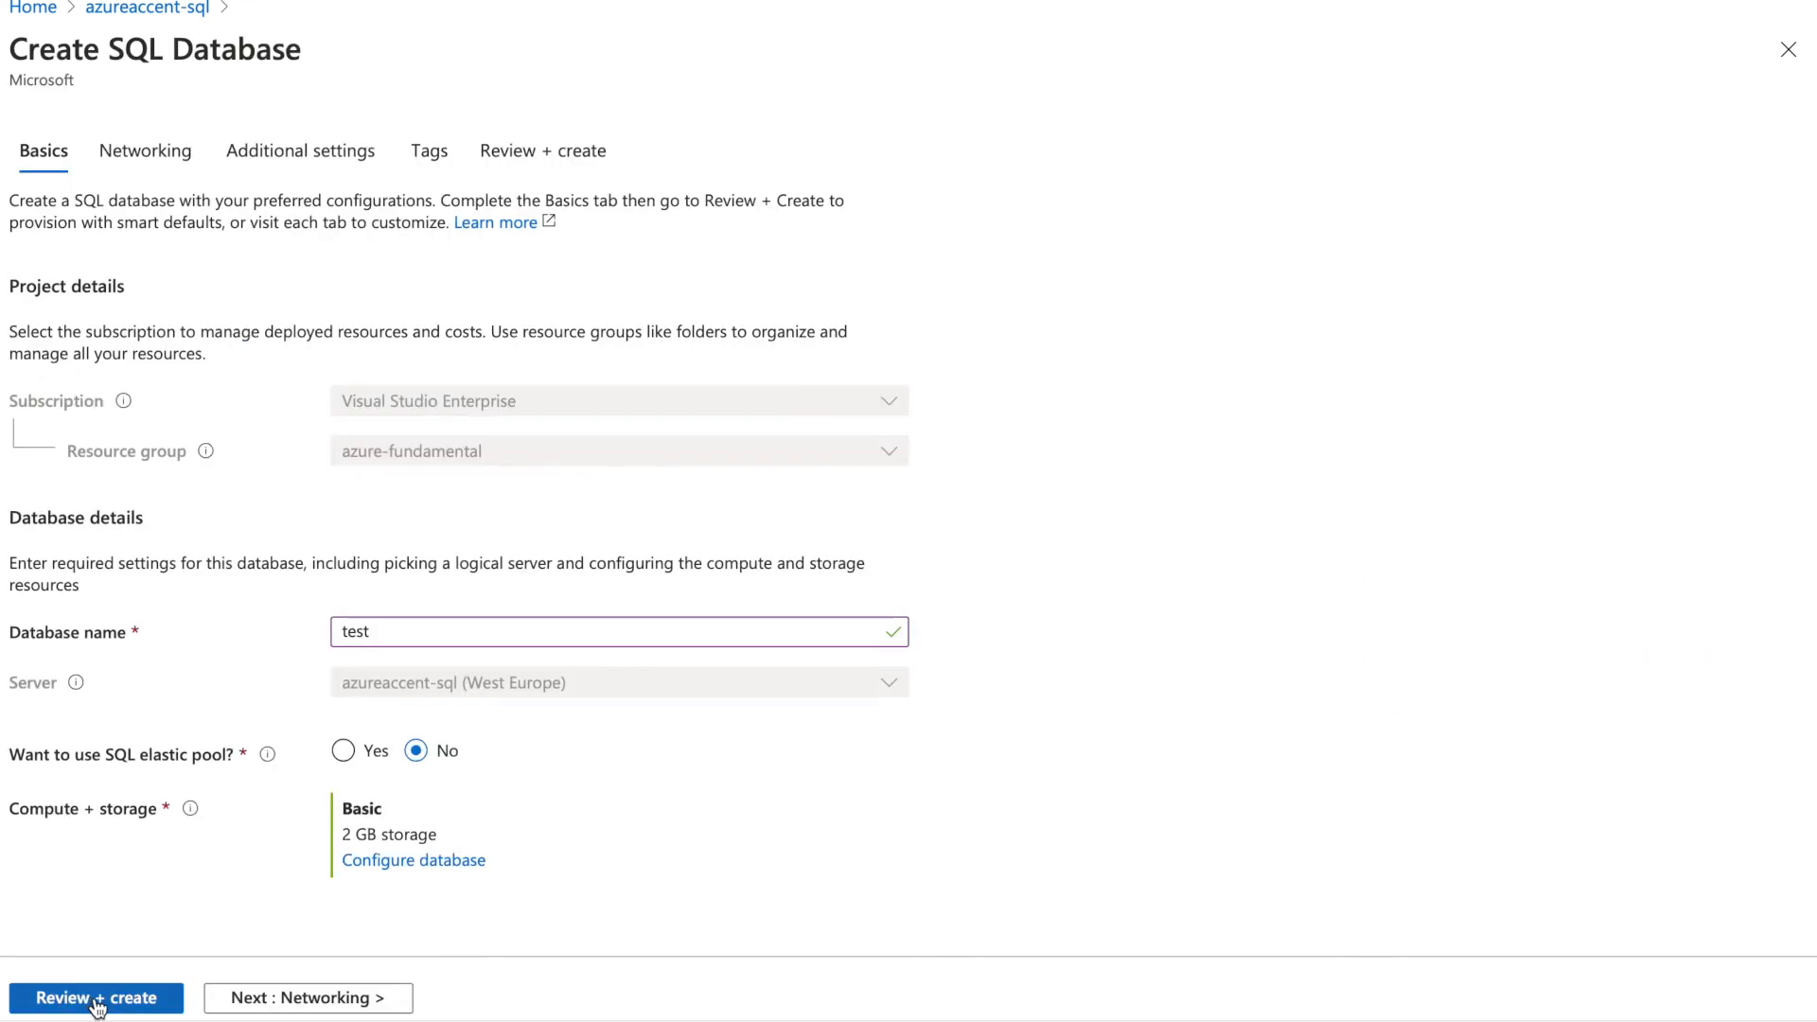
Review the Basic-tier test database summary and create it to start deployment
left_click(95, 1003)
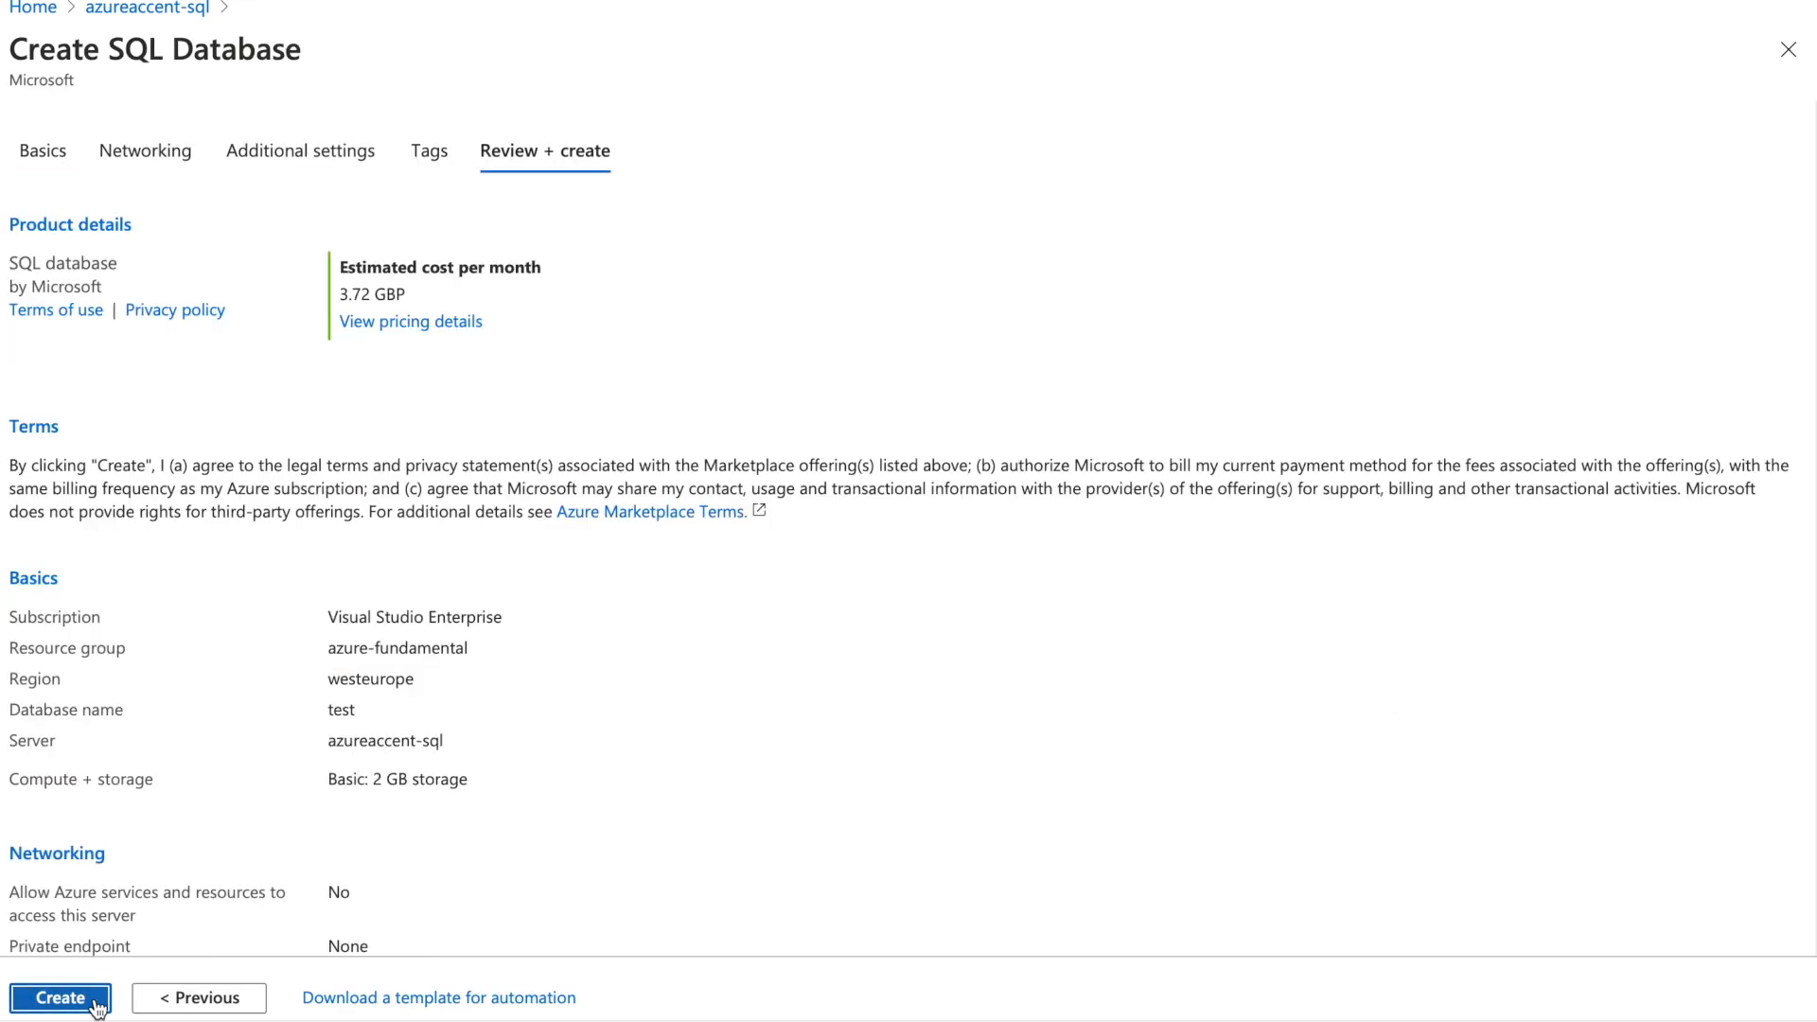
left_click(76, 1001)
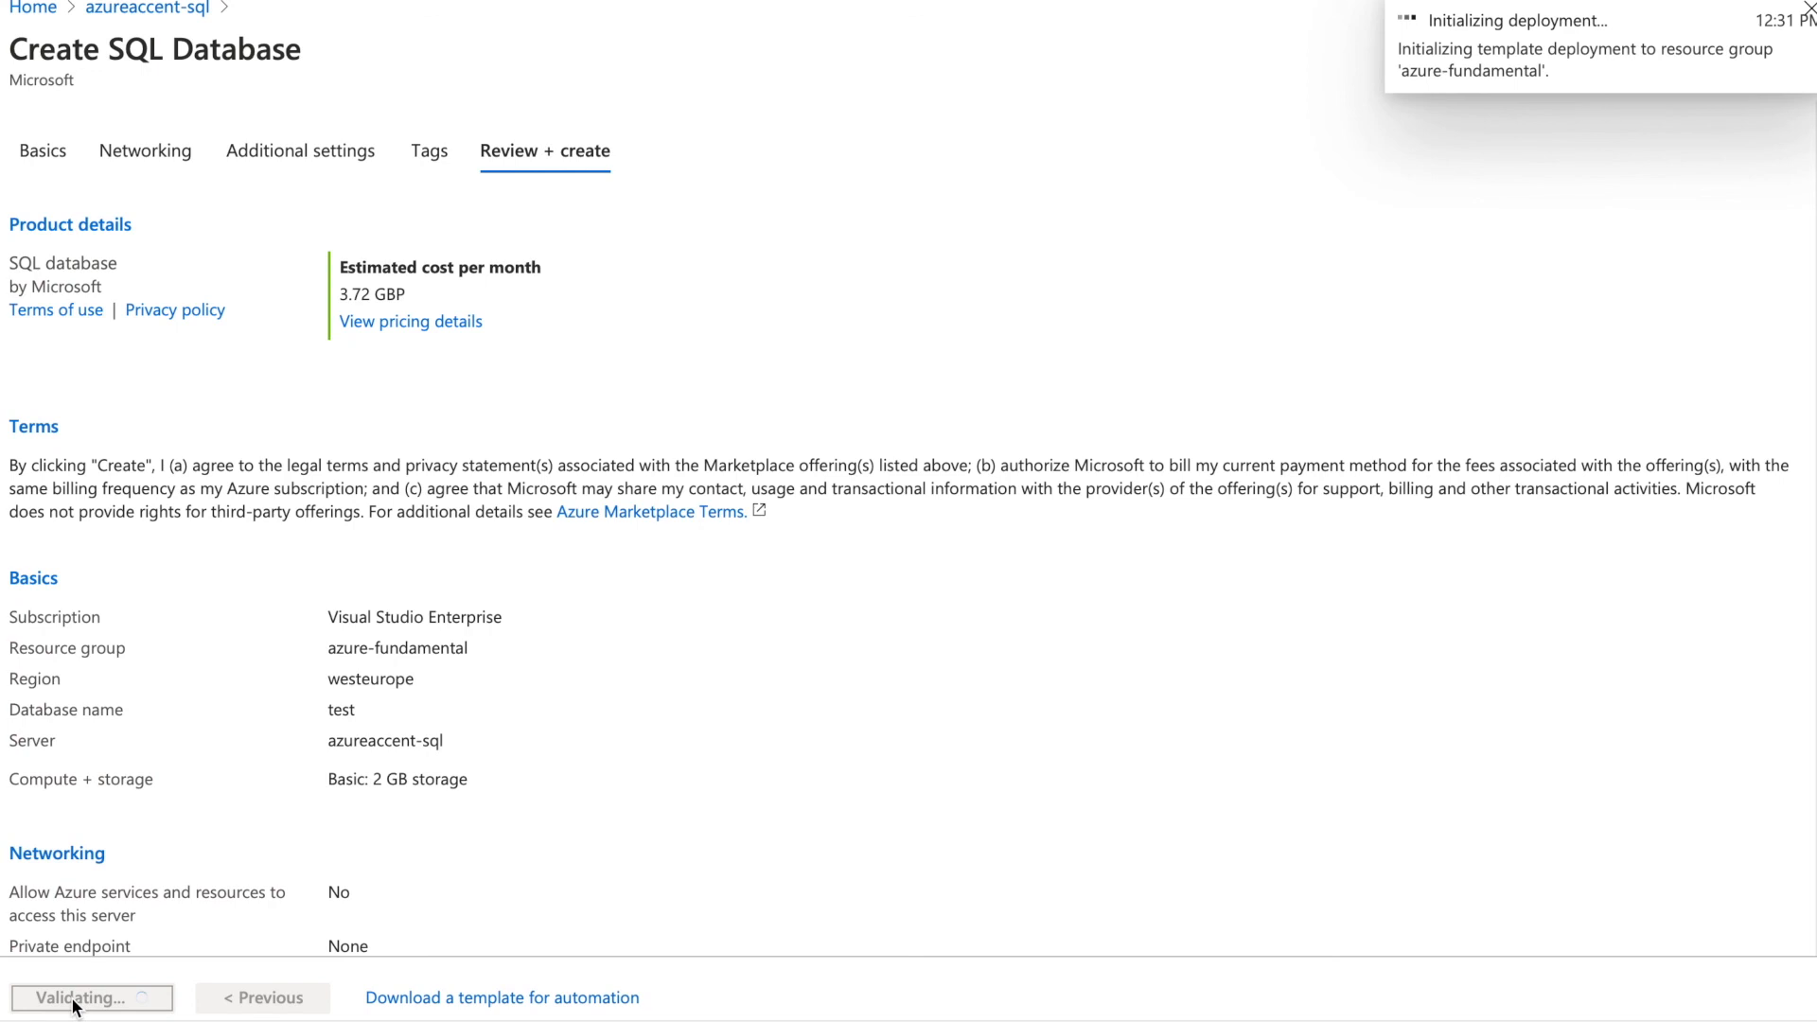
left_click_drag(417, 291, 347, 290)
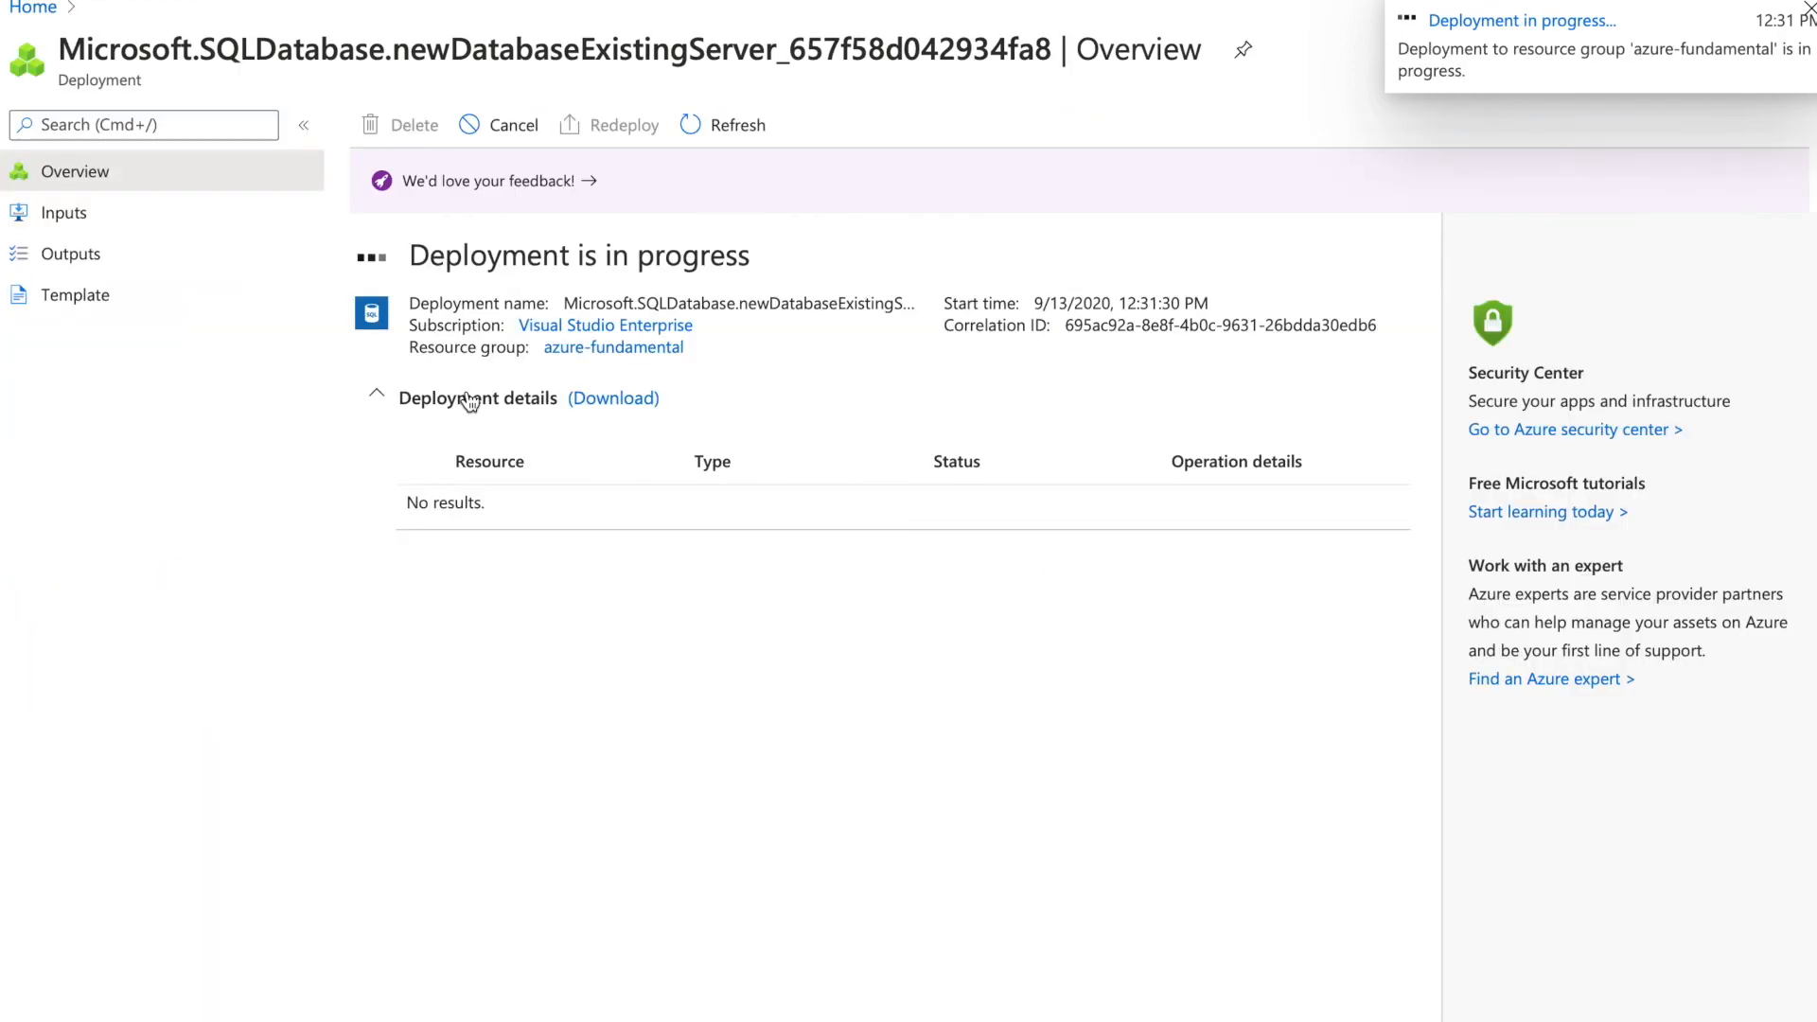
Return home, open the azureaccent-sql server from Recent resources, and check deployment notifications
left_click(38, 9)
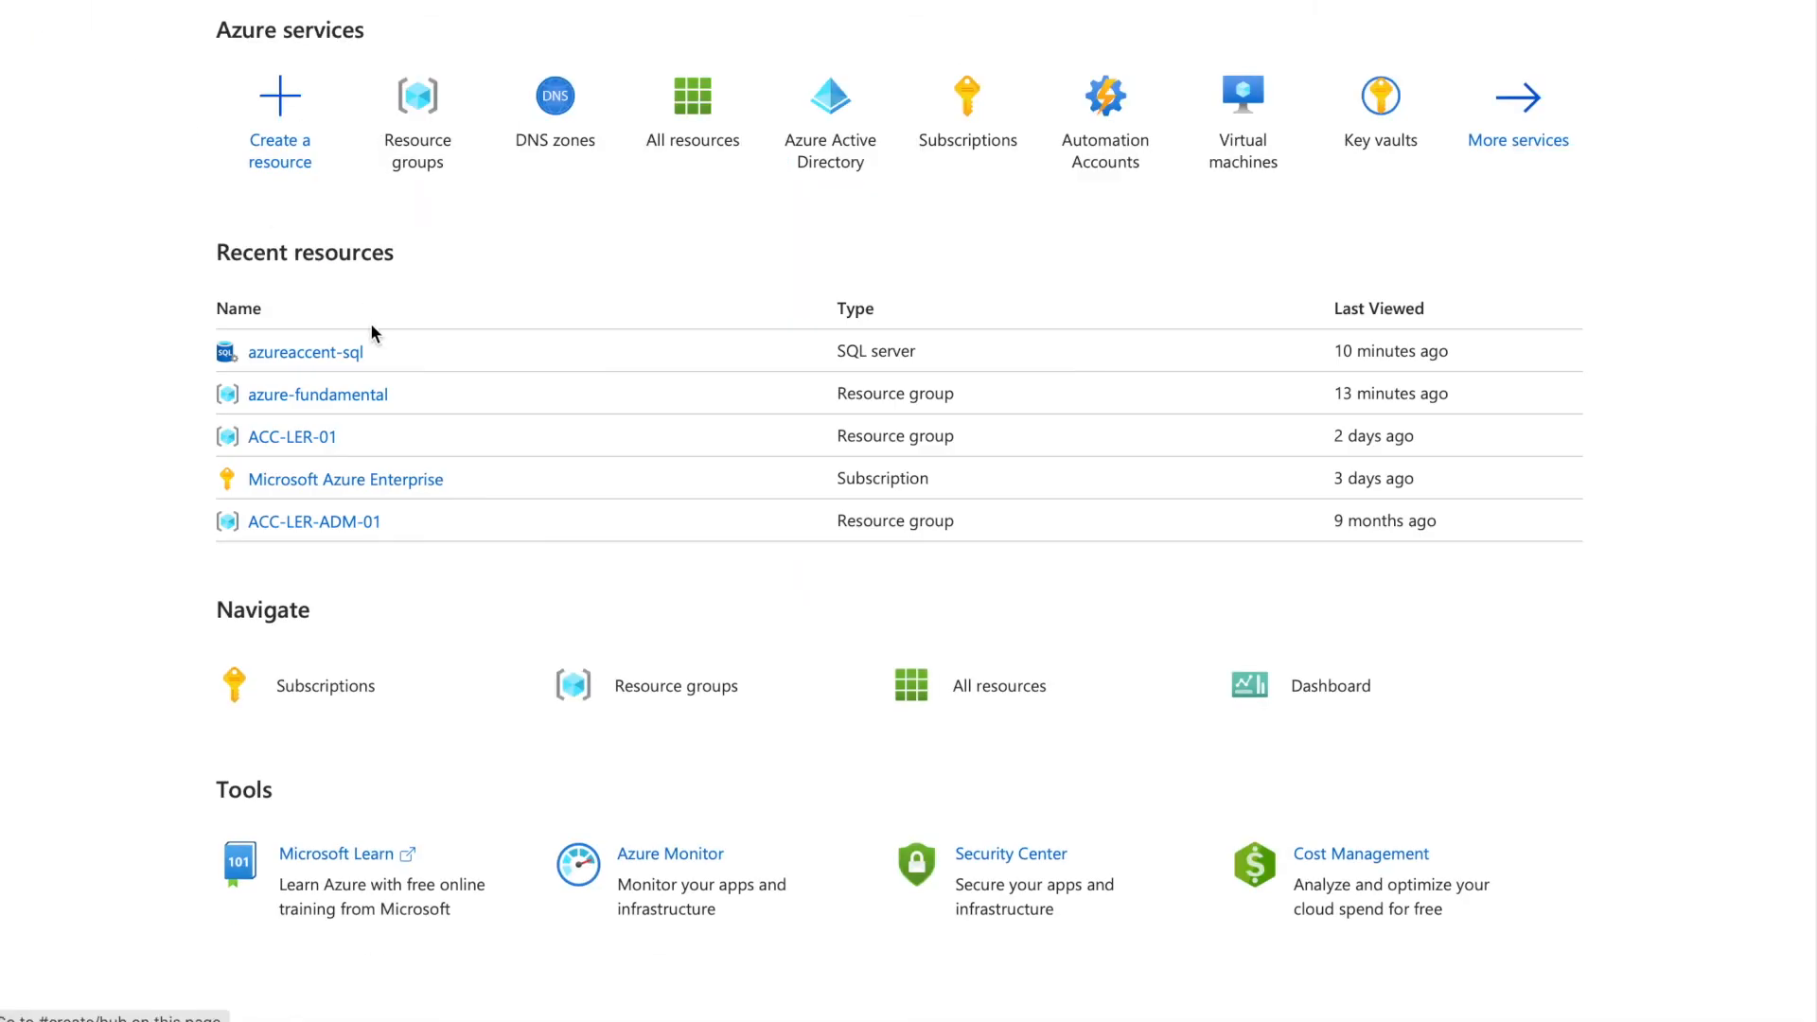
left_click(344, 356)
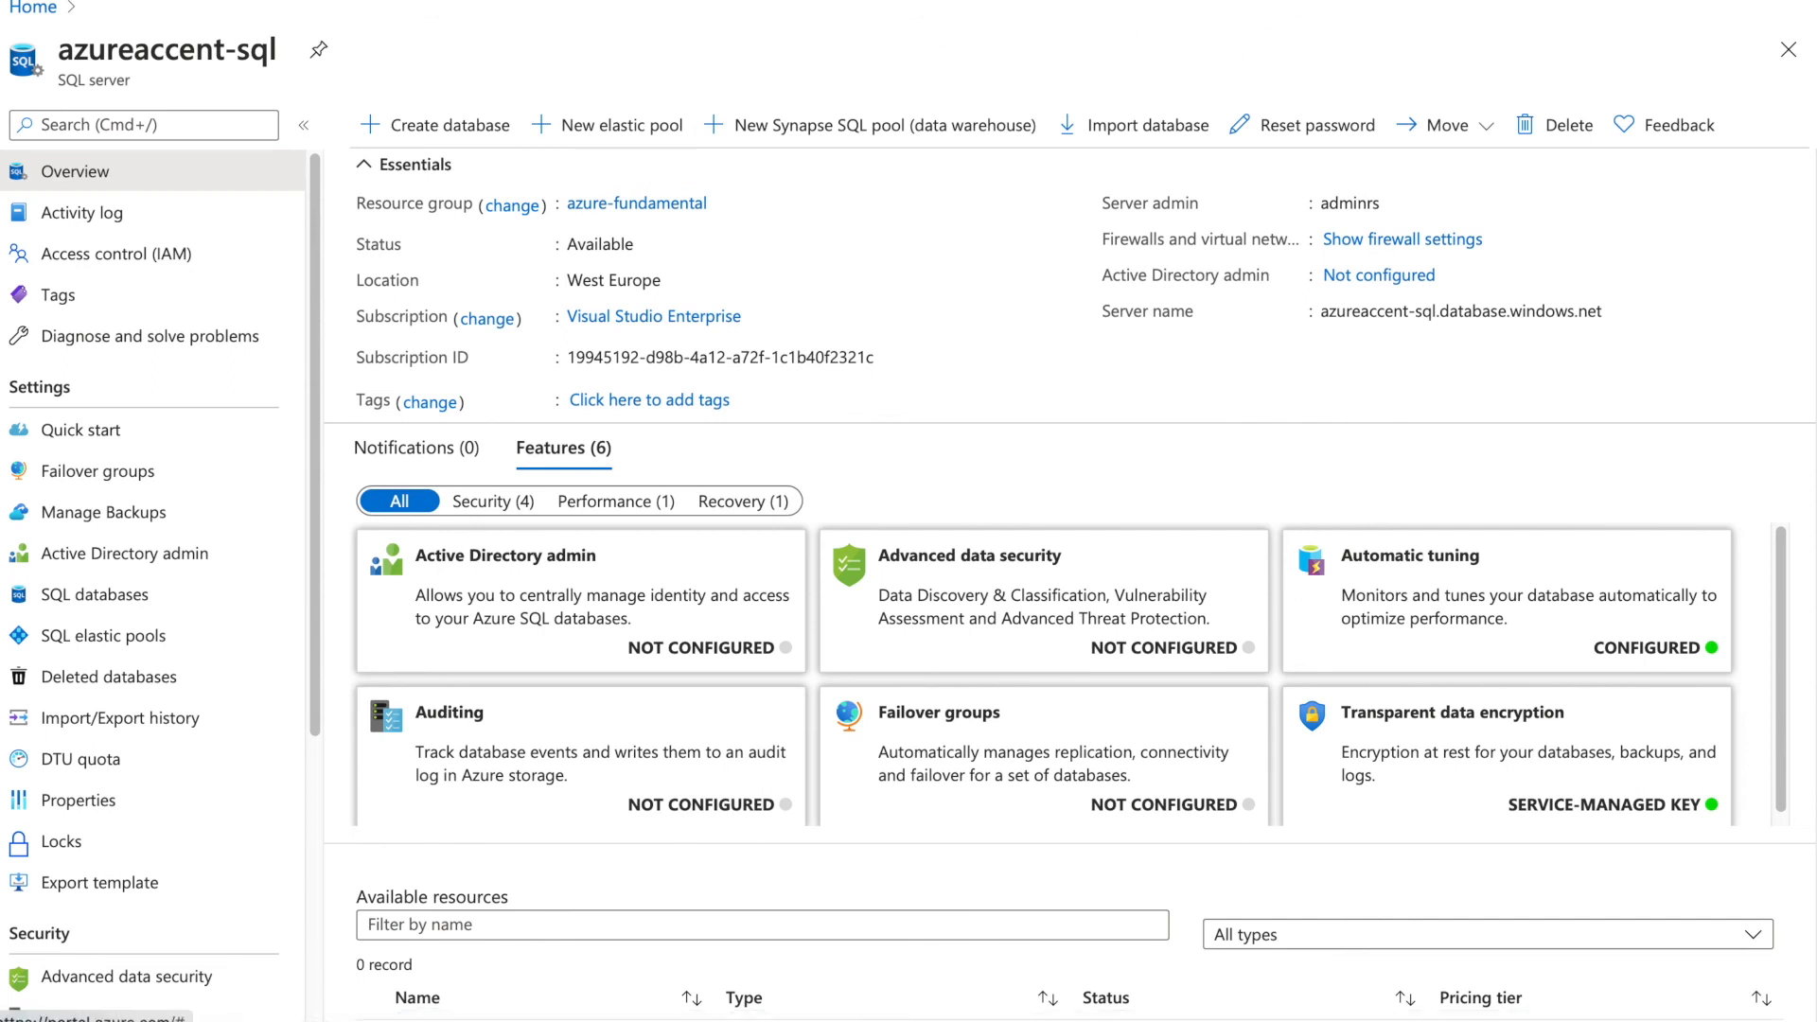
left_click(1345, 0)
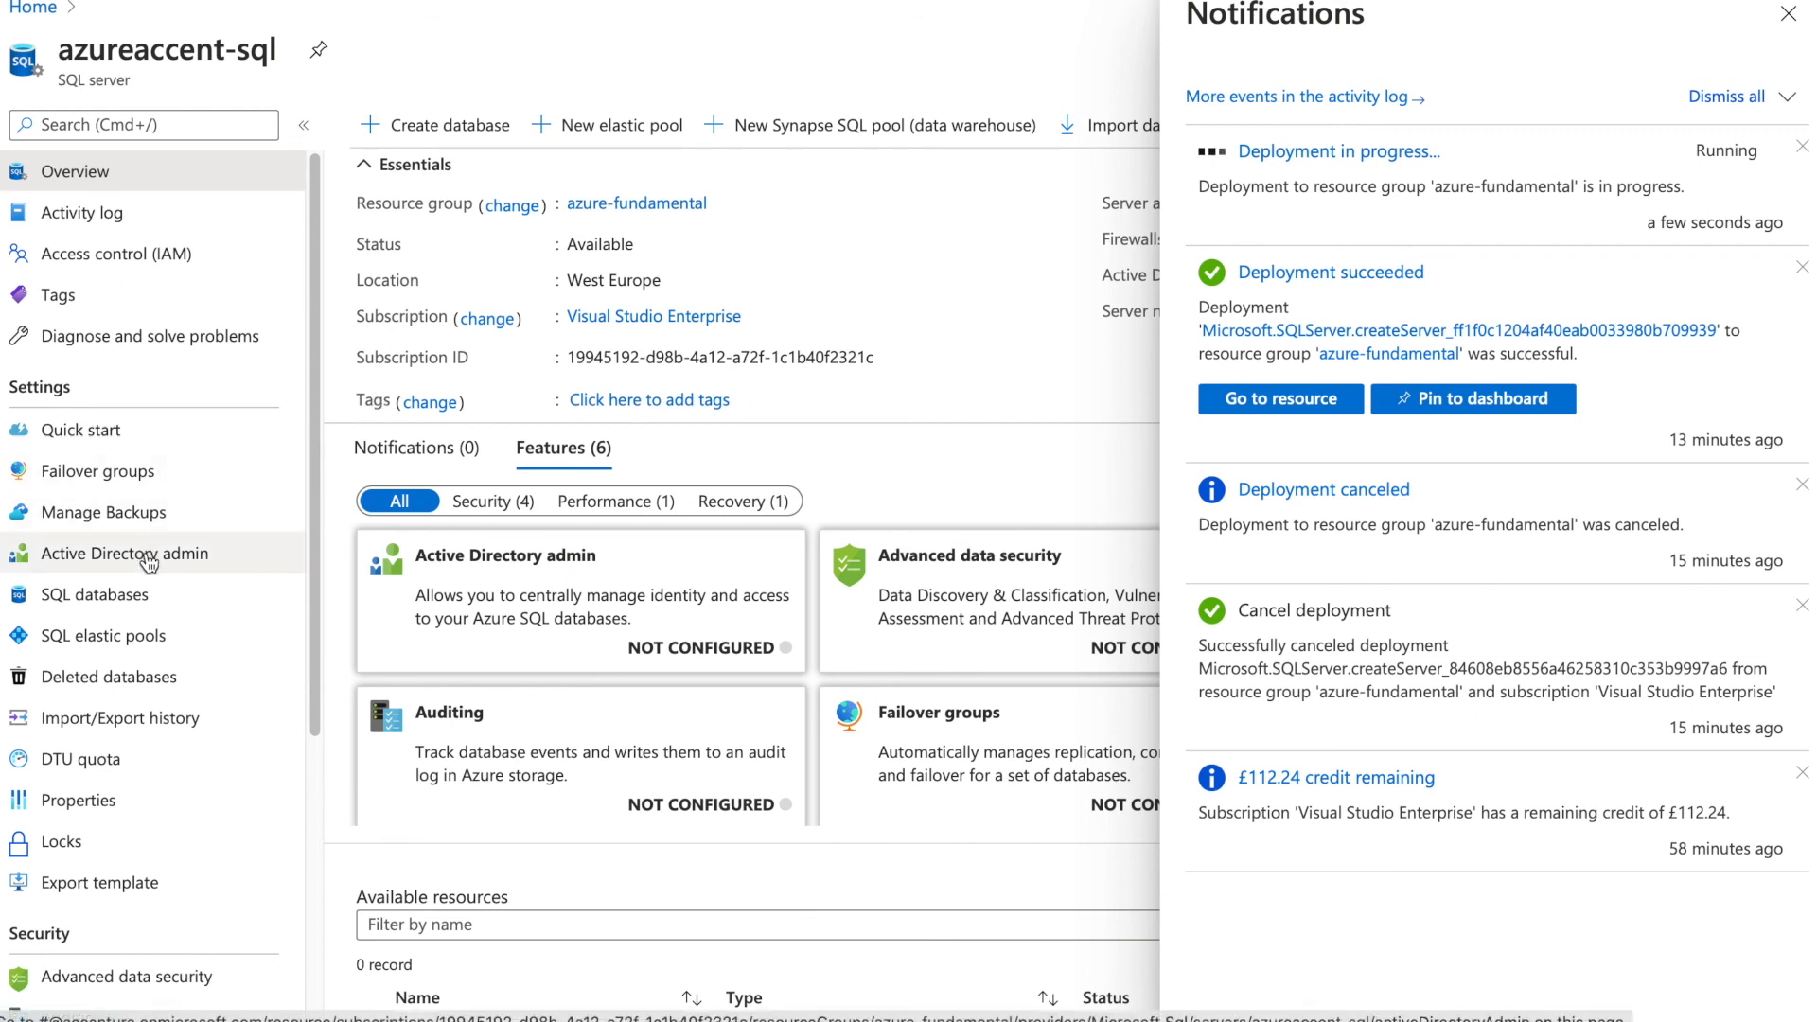
Repeatedly reload the server's SQL databases list looking for test, then return to the server Overview
left_click(150, 605)
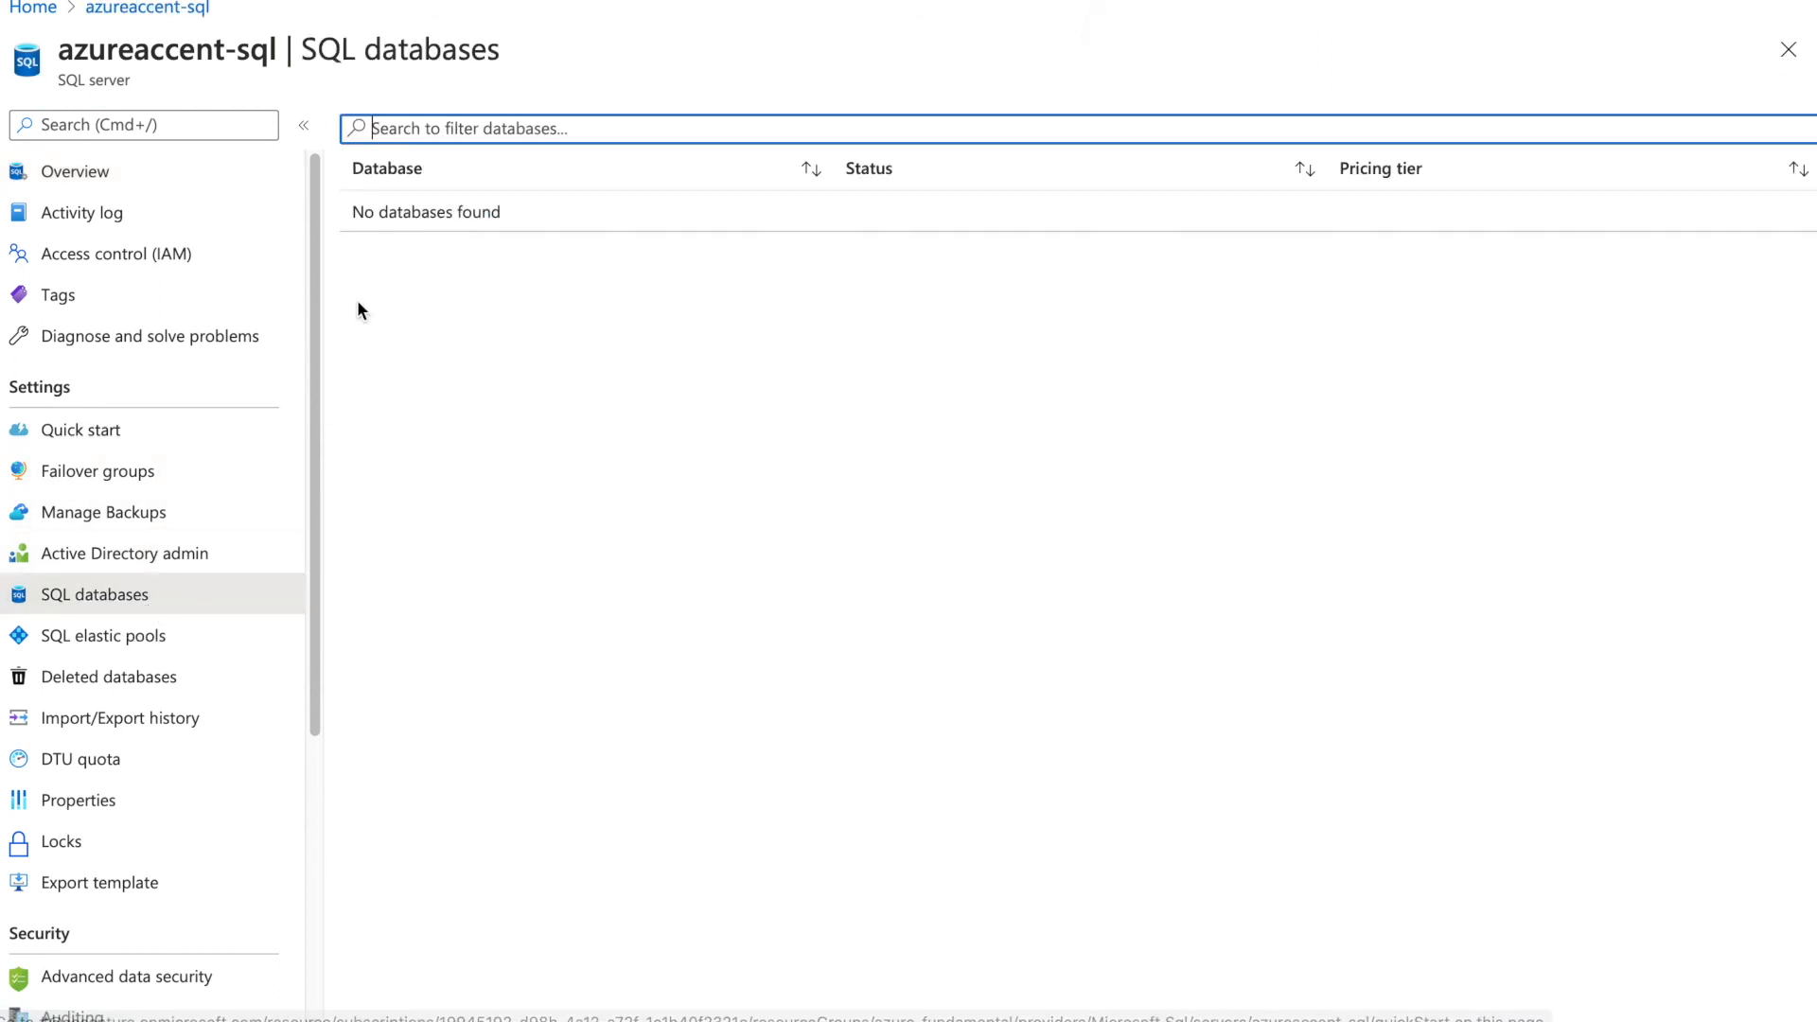
left_click(146, 551)
left_click(135, 591)
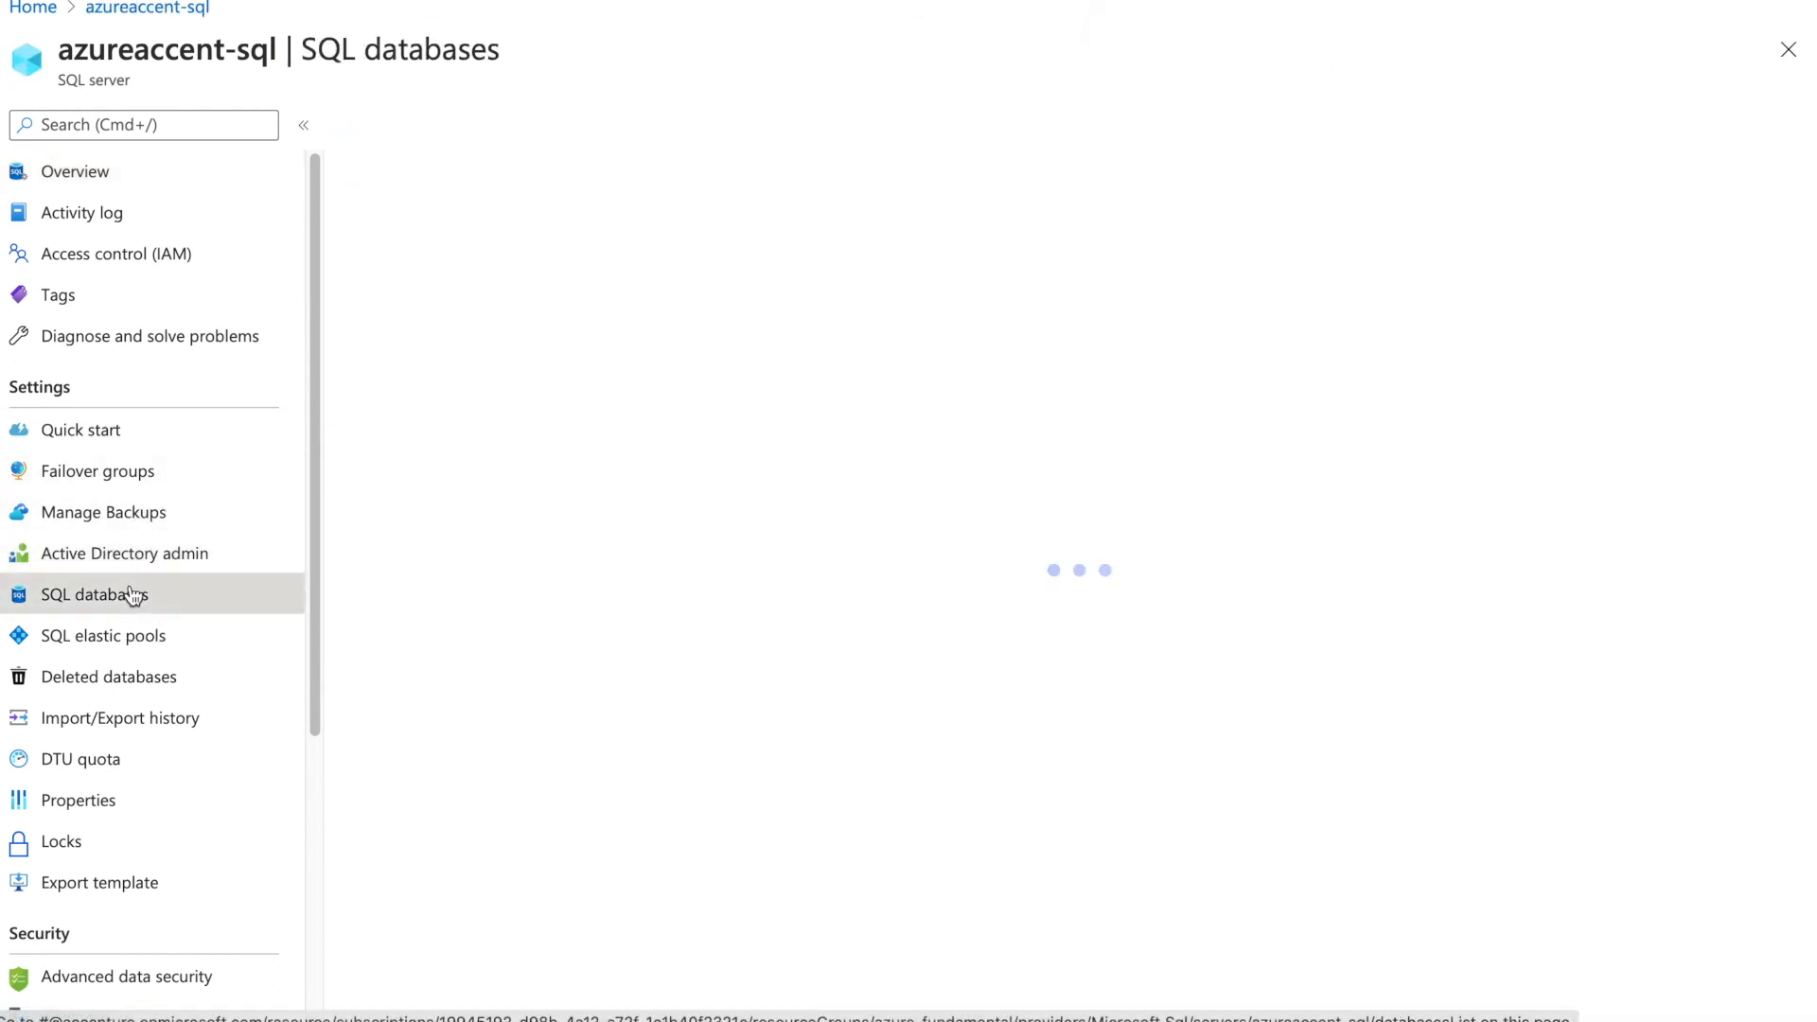
left_click(132, 565)
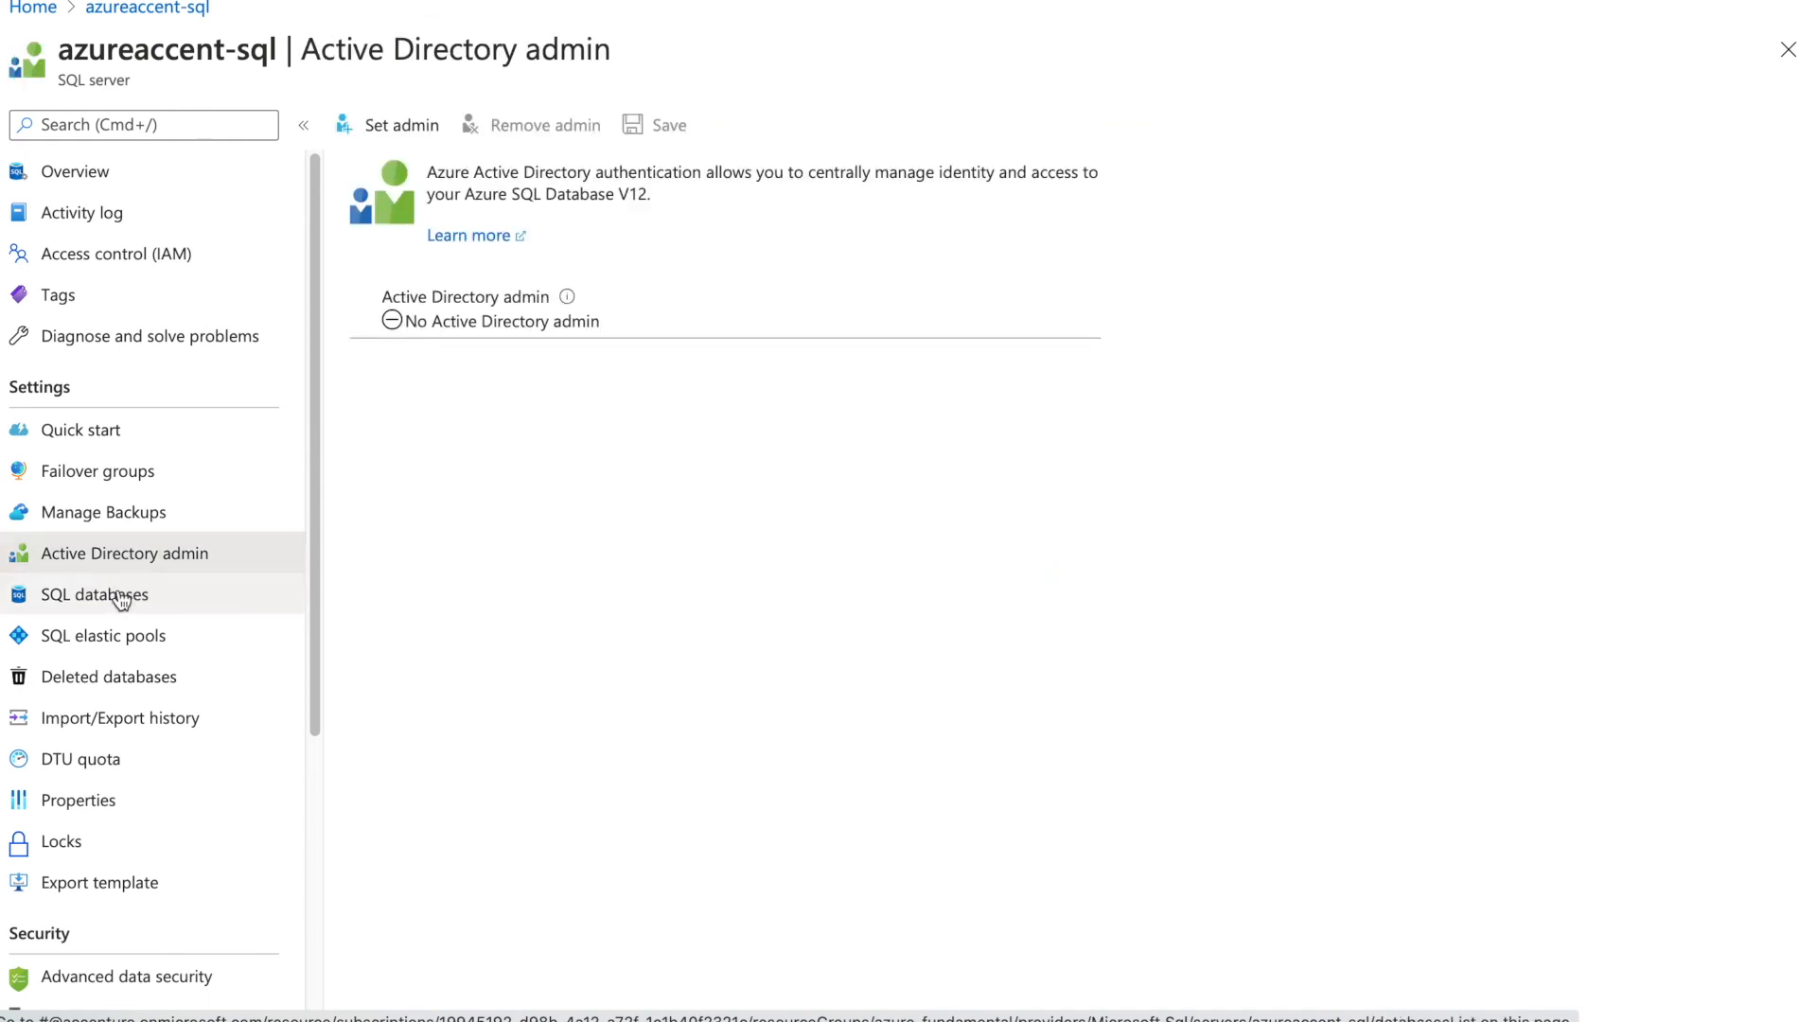
left_click(122, 598)
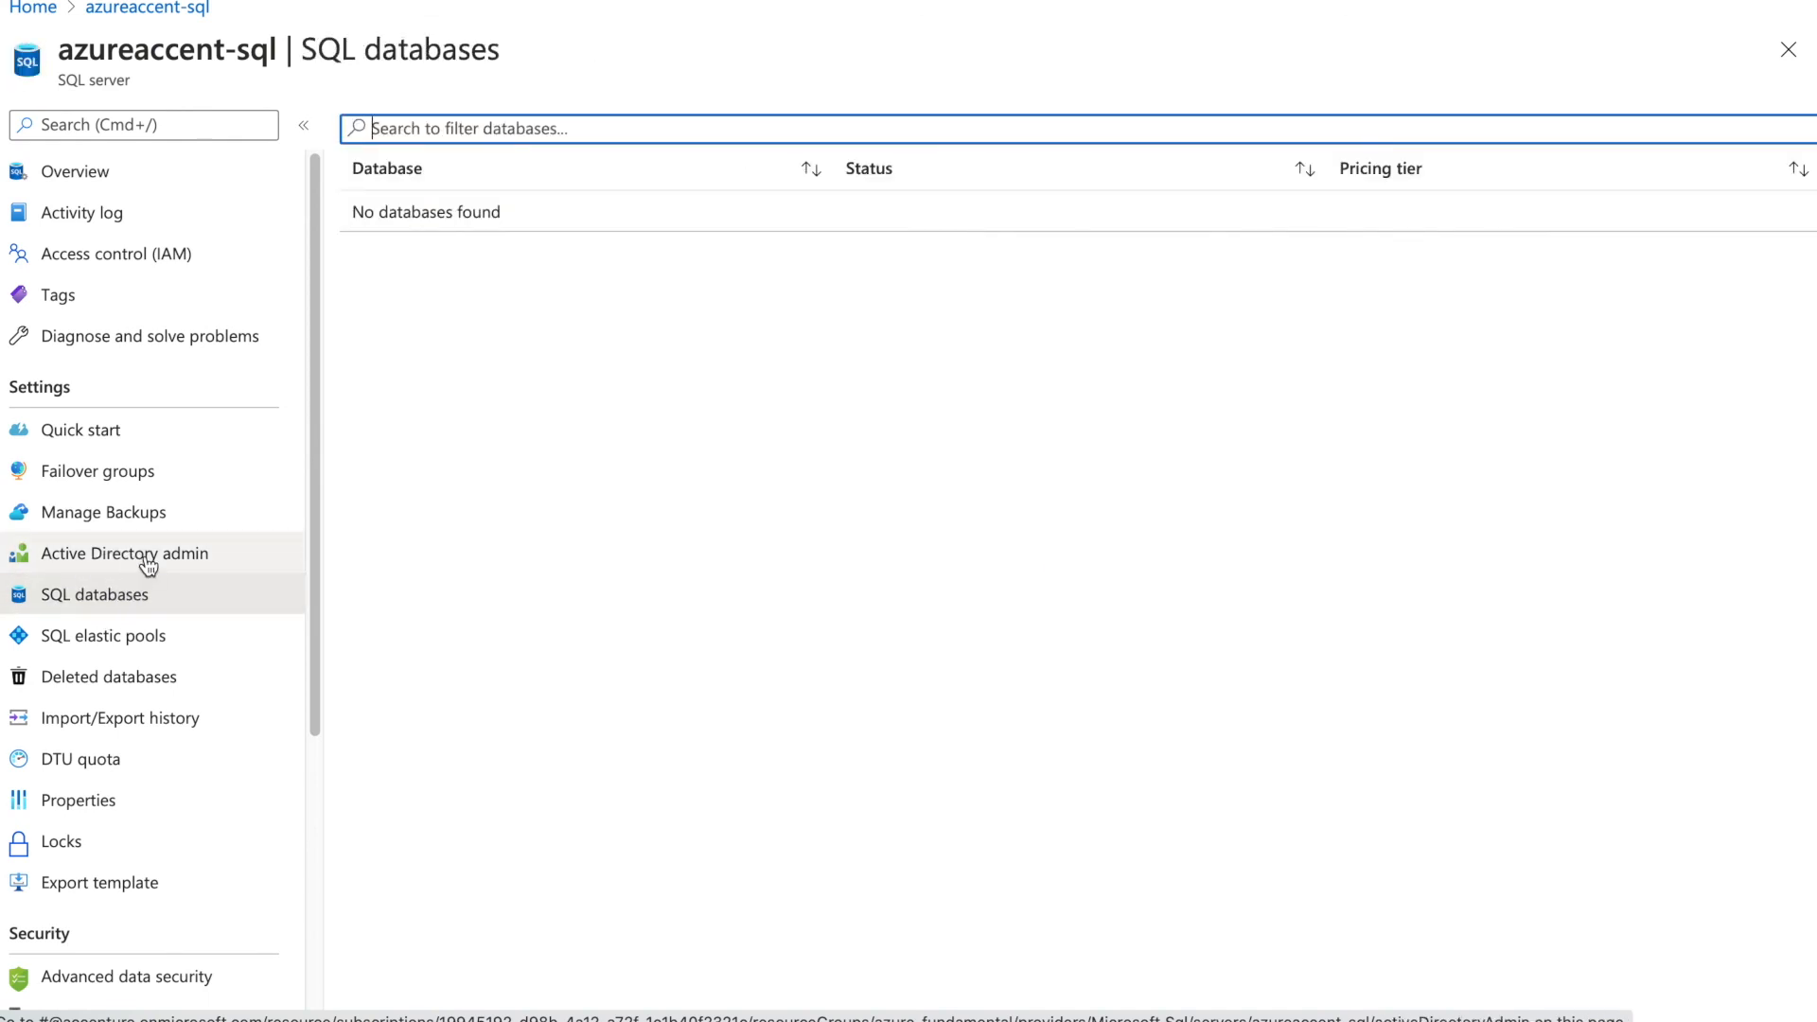
left_click(149, 565)
left_click(139, 606)
left_click(169, 565)
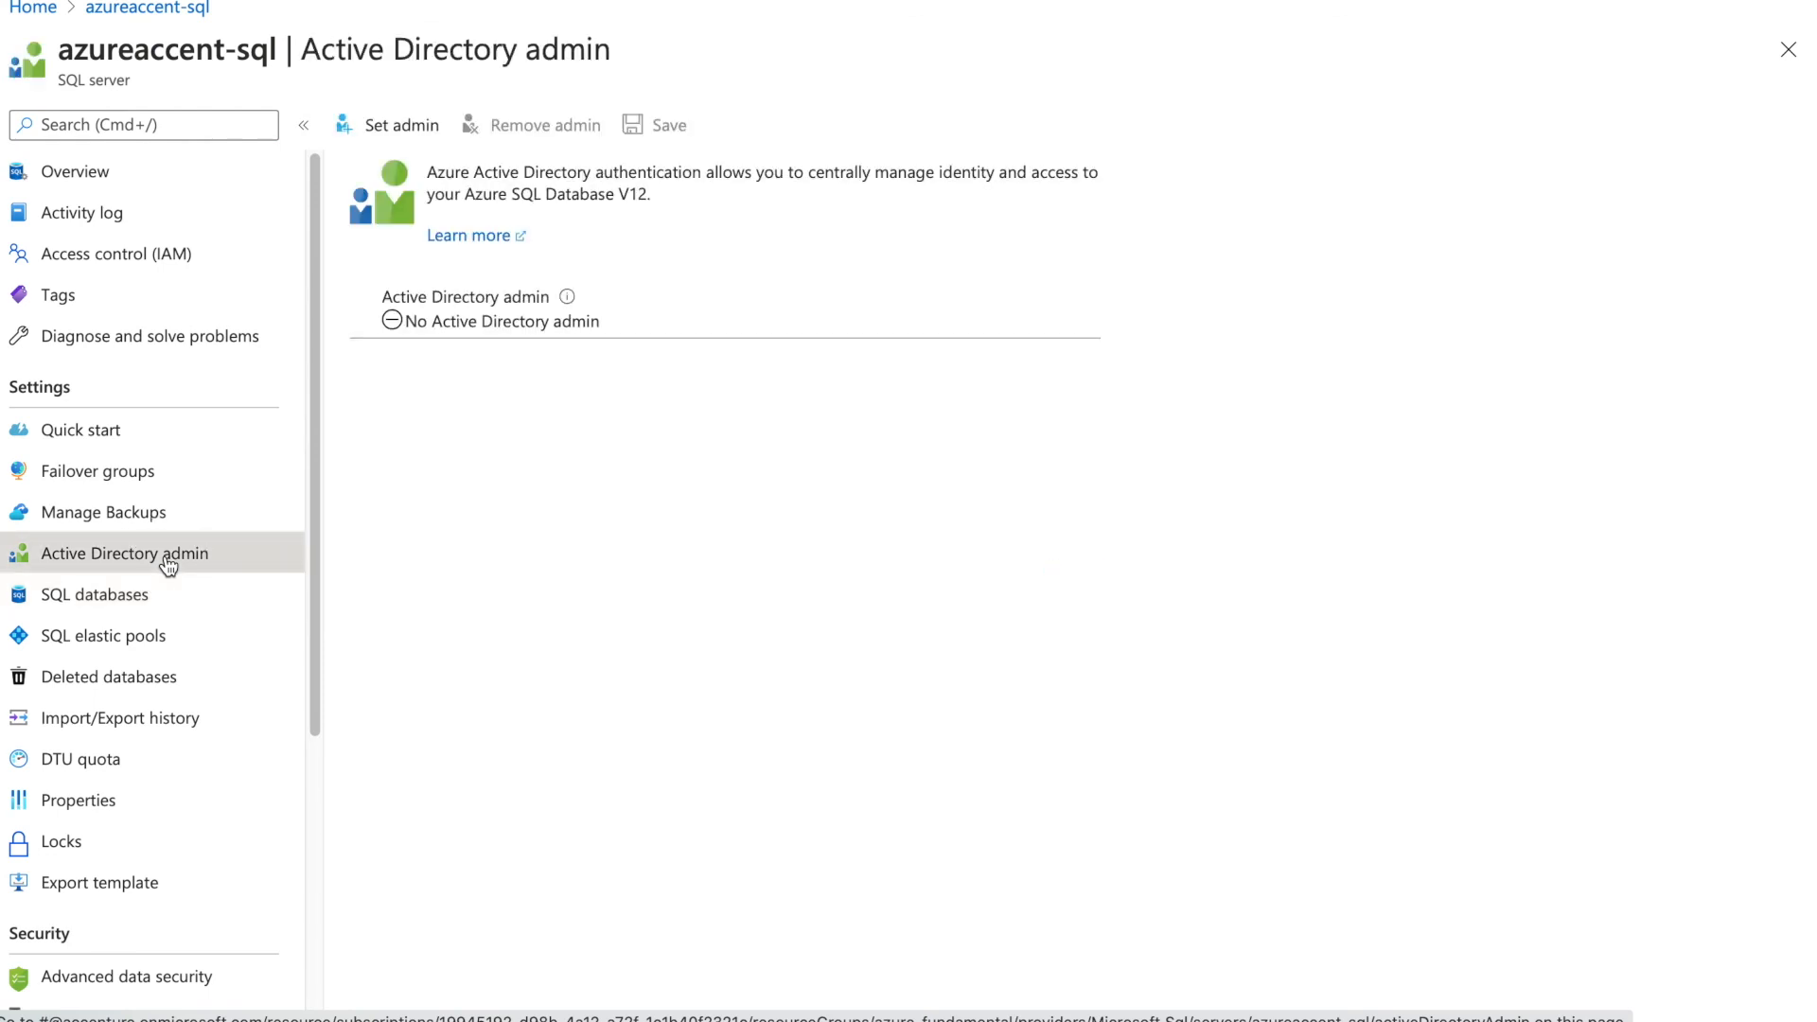
left_click(156, 586)
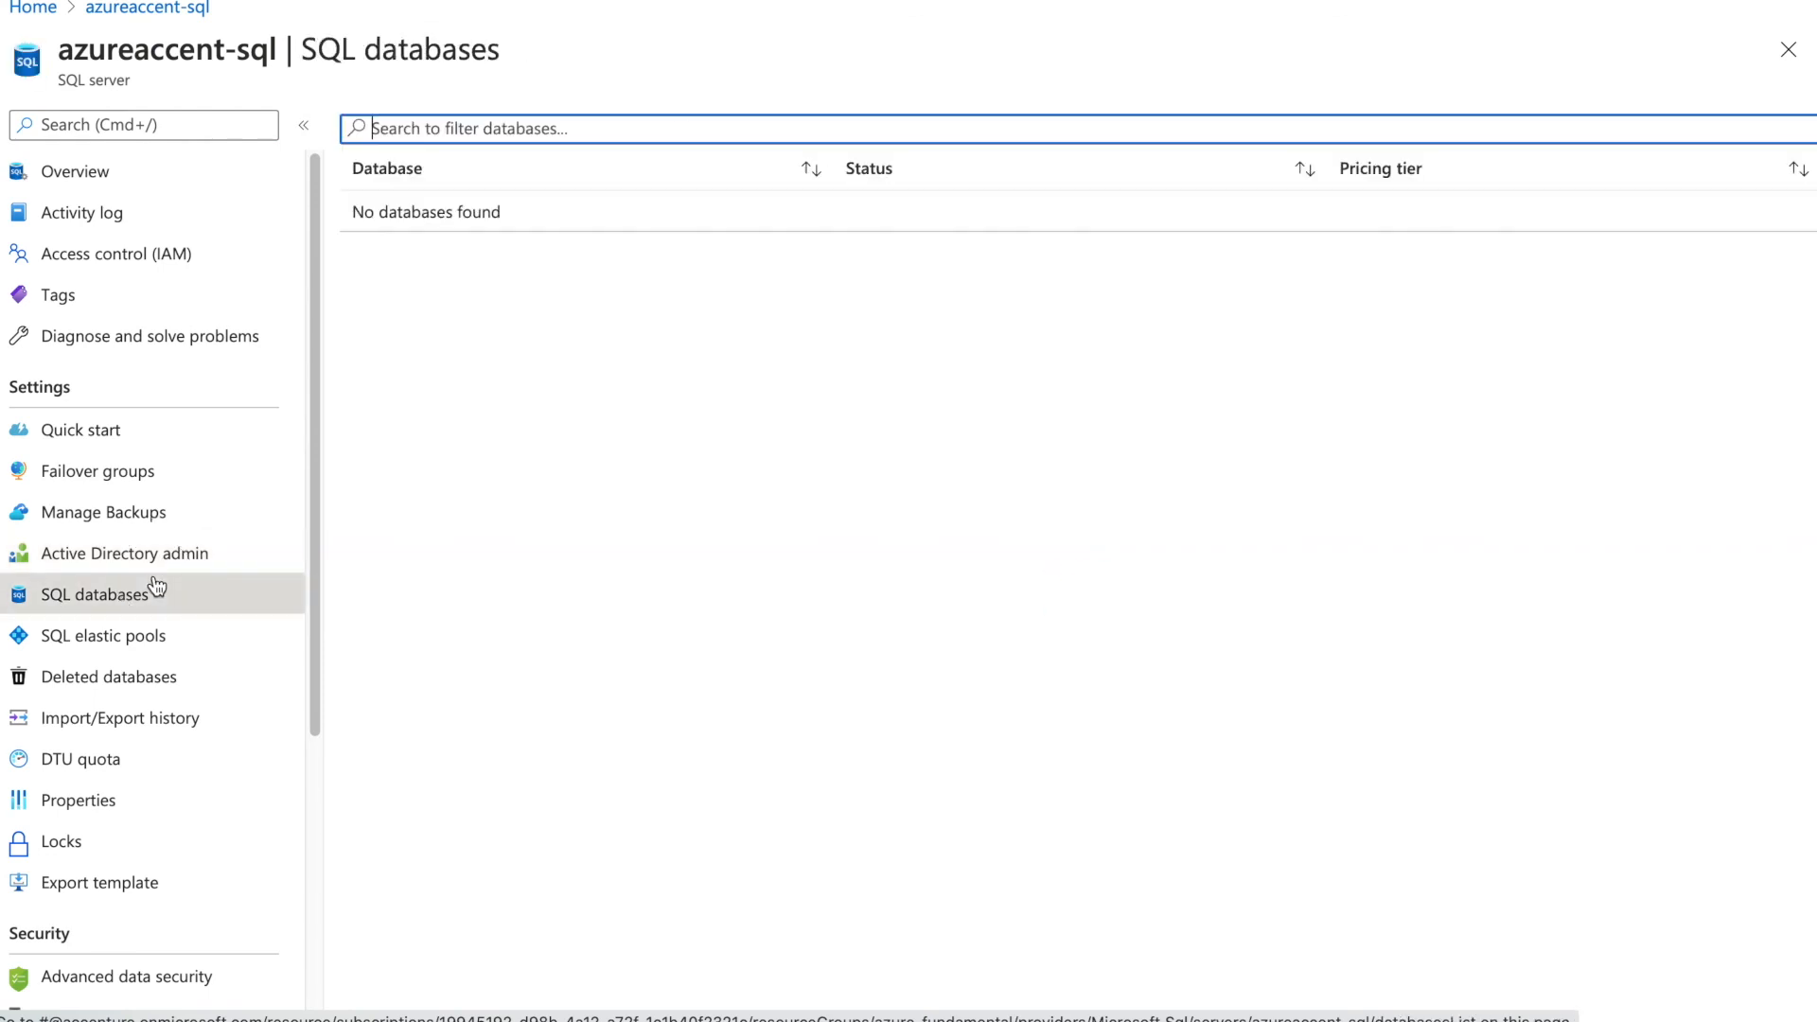
left_click(150, 551)
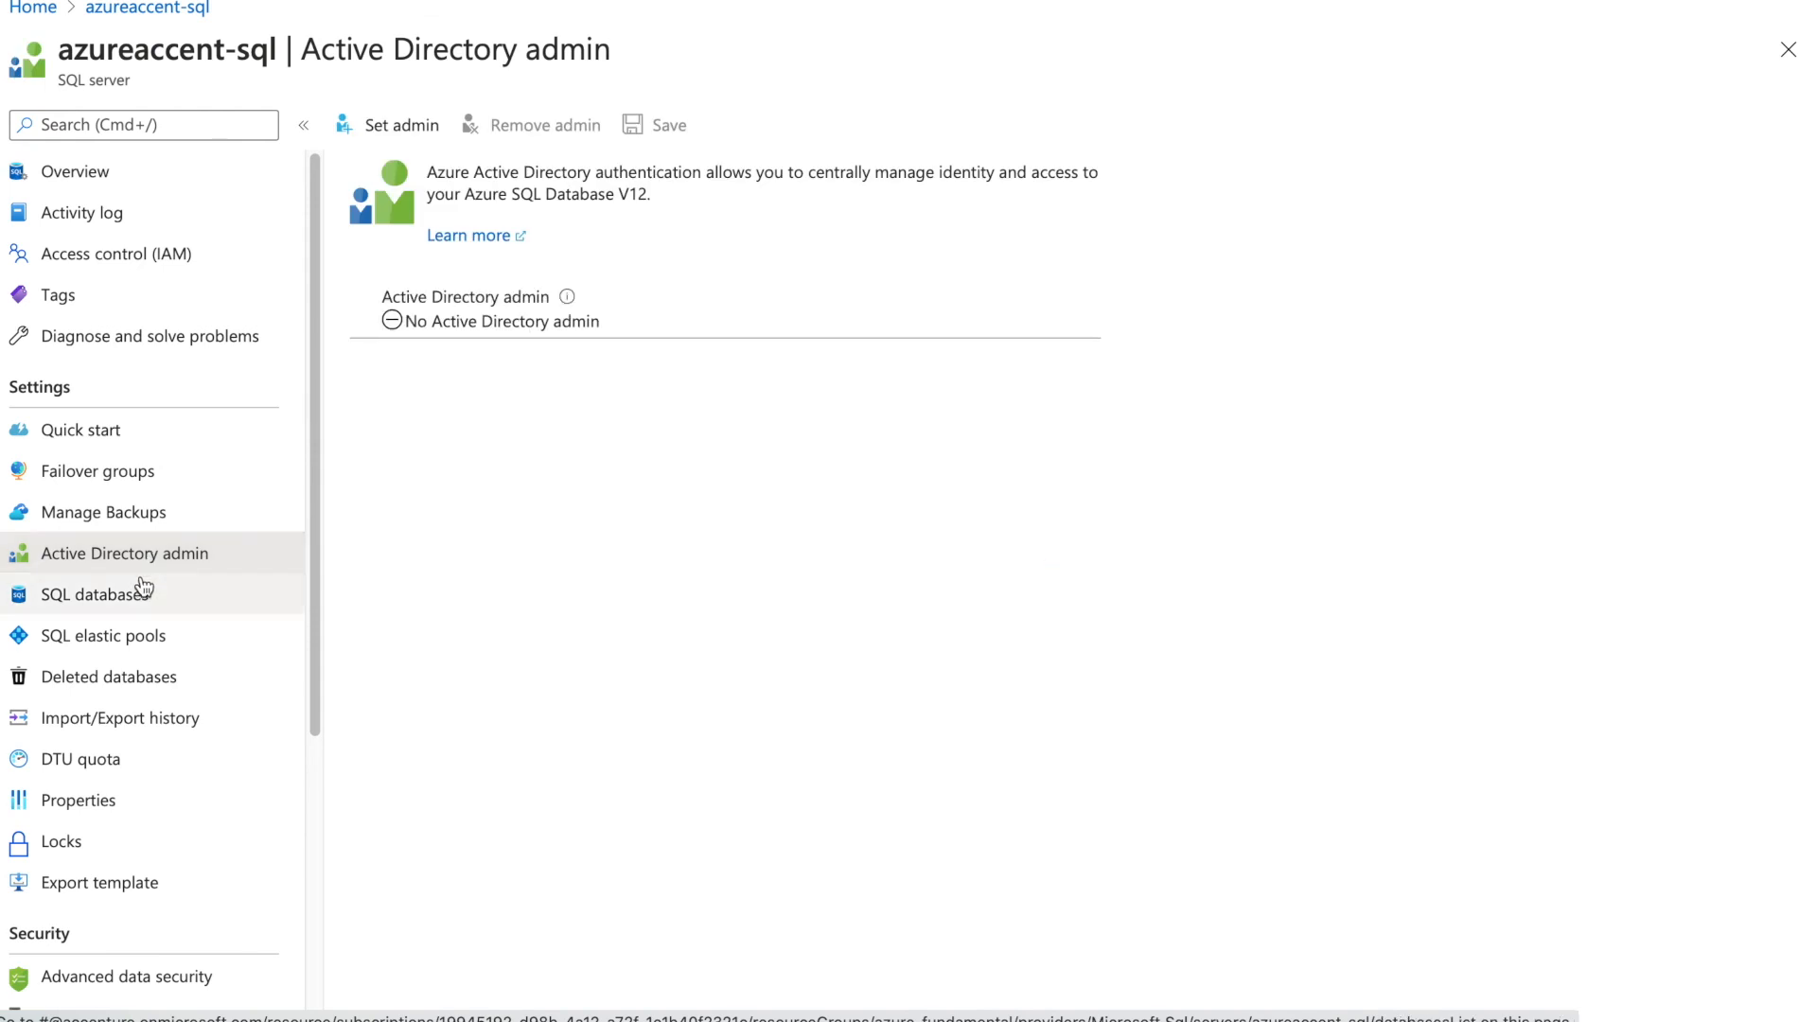
left_click(141, 592)
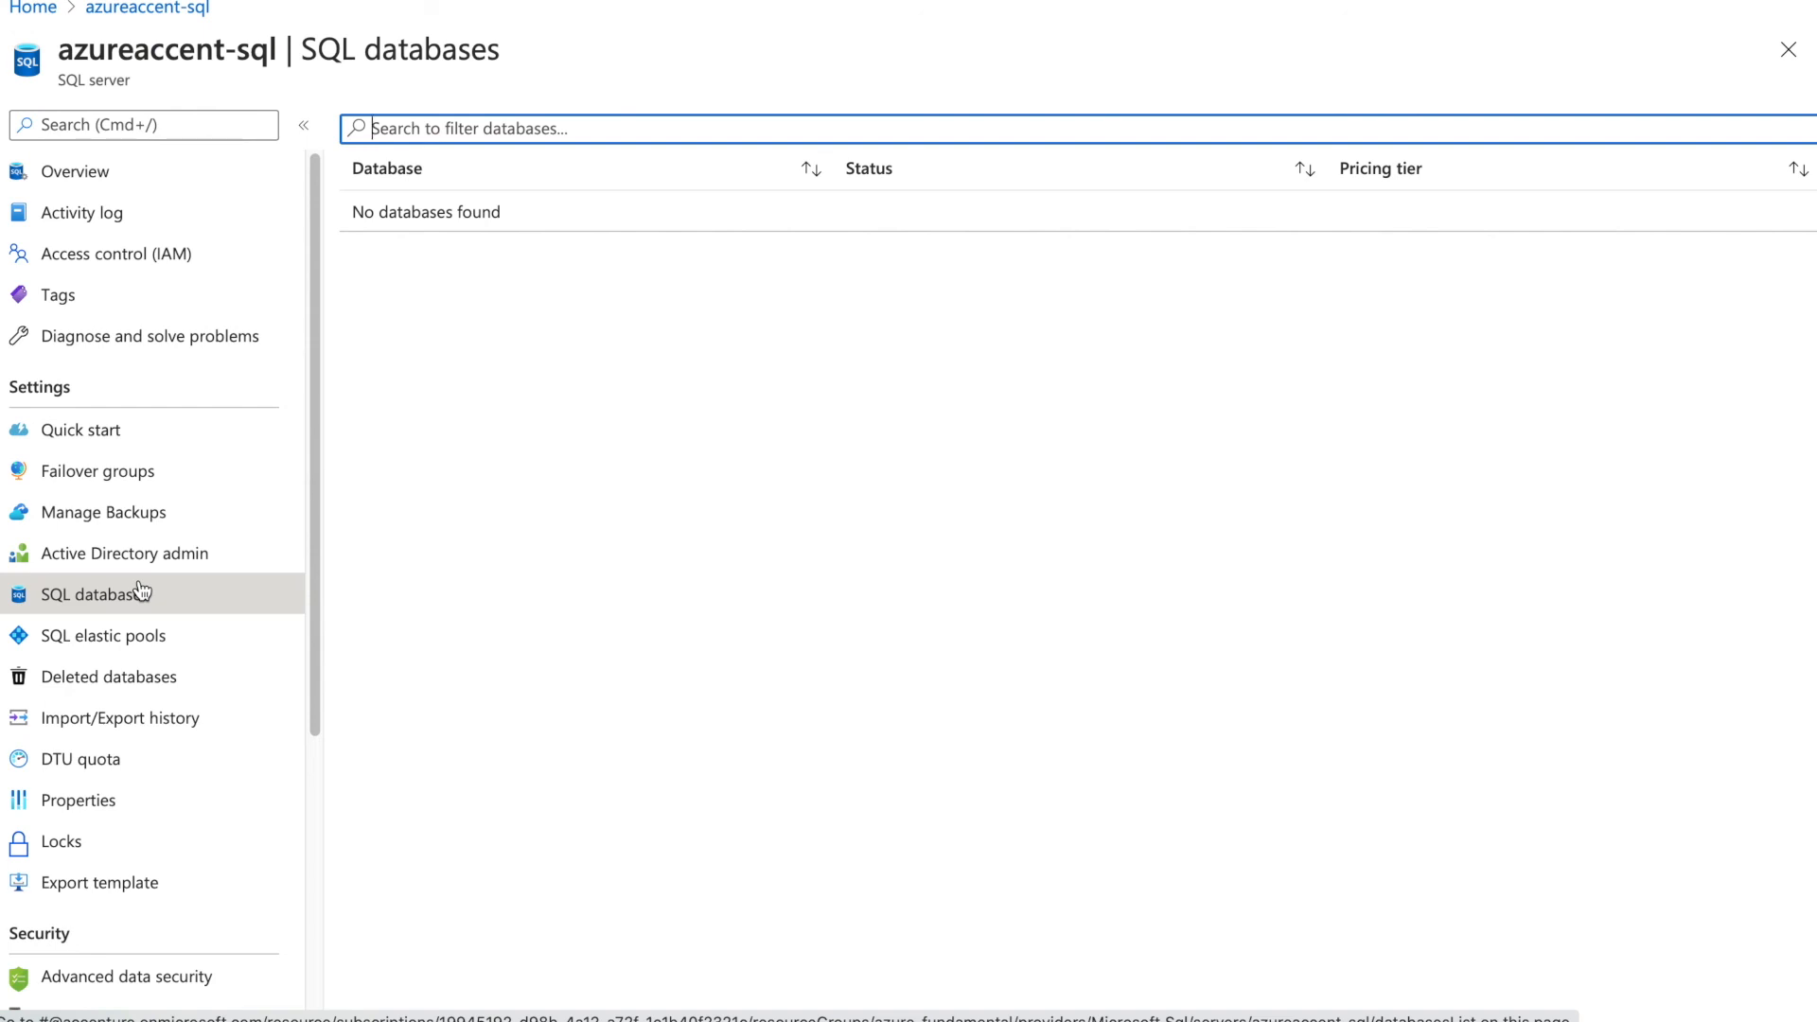
left_click(121, 549)
left_click(118, 599)
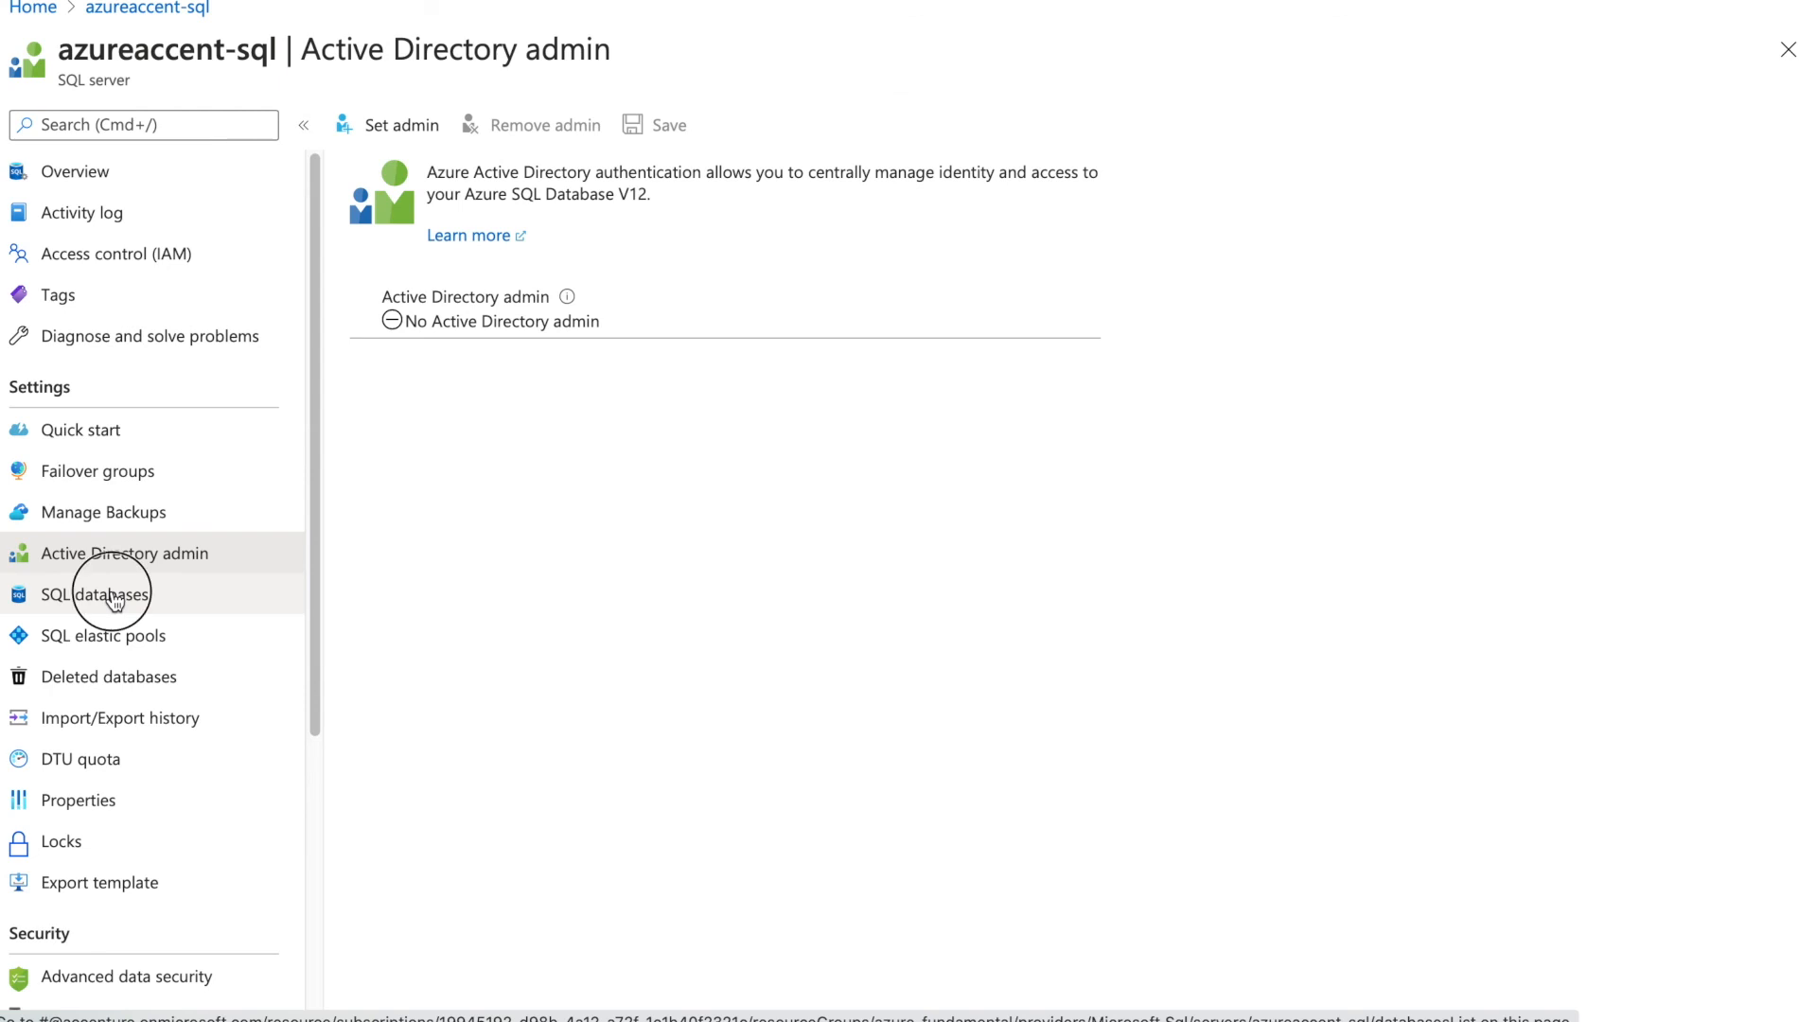
left_click(107, 178)
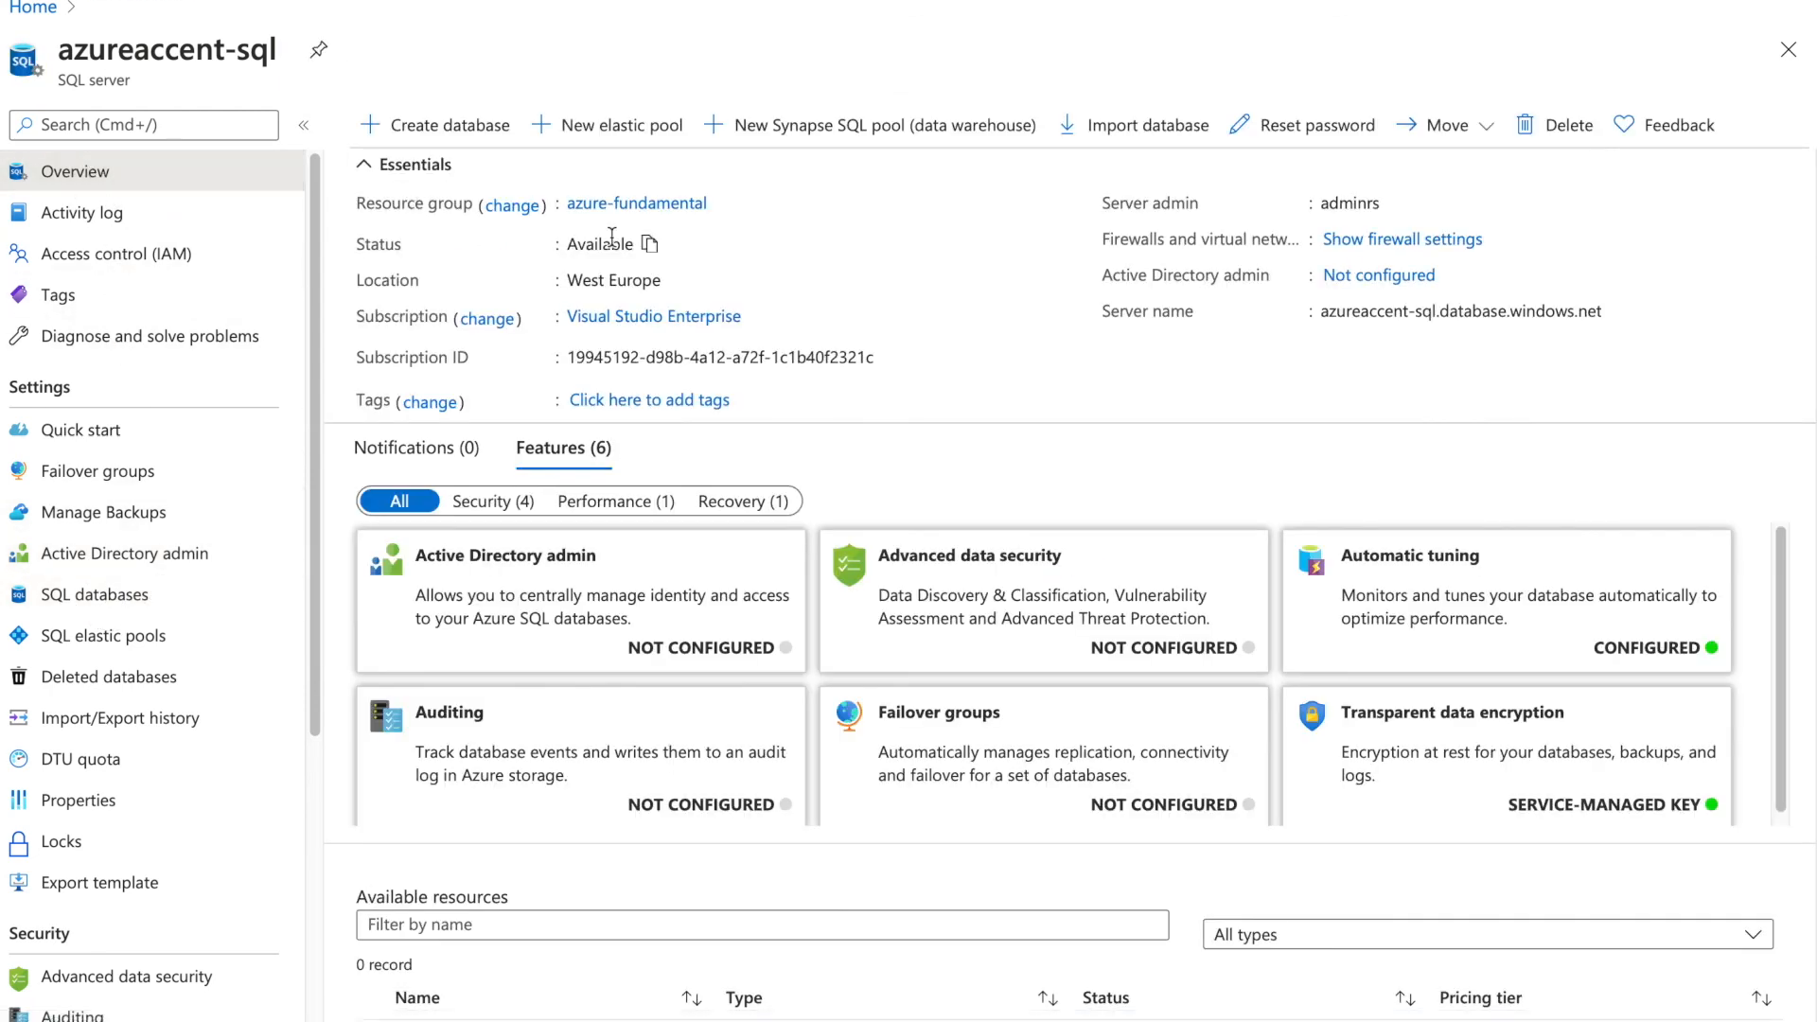
From Home, open the succeeded deployment in Notifications to reach the test database overview
left_click(32, 8)
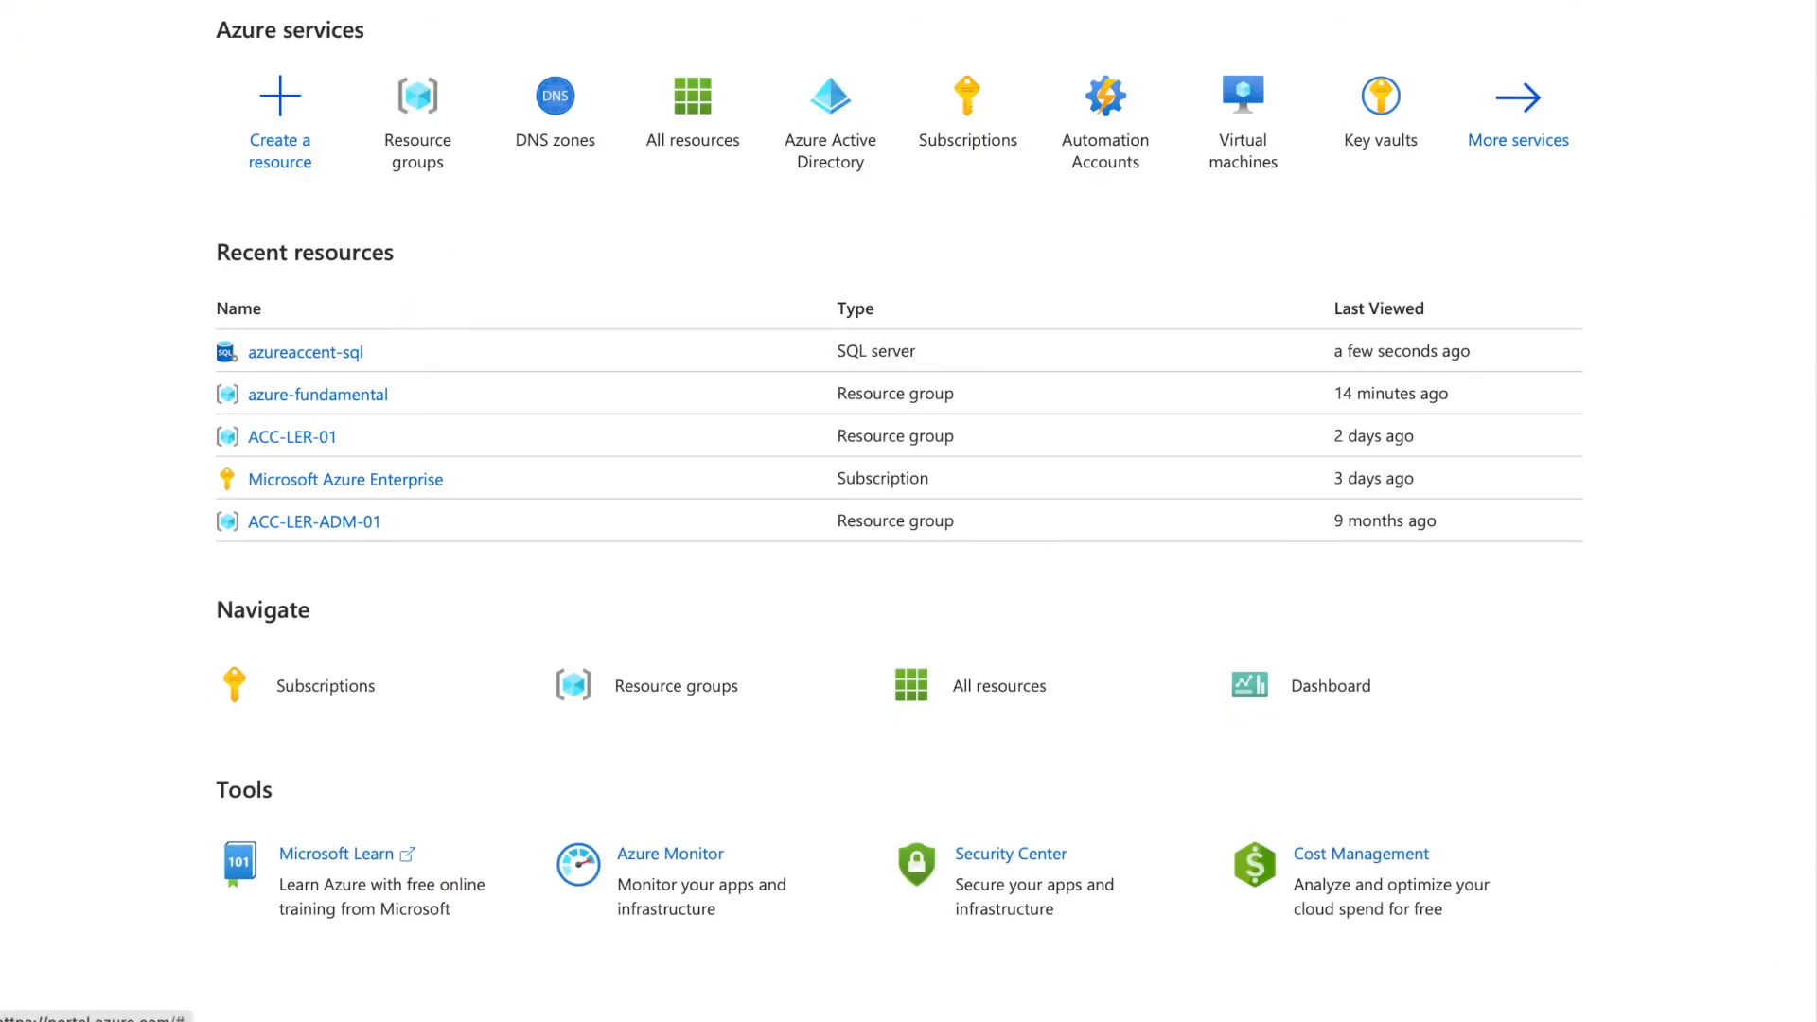
left_click(1370, 5)
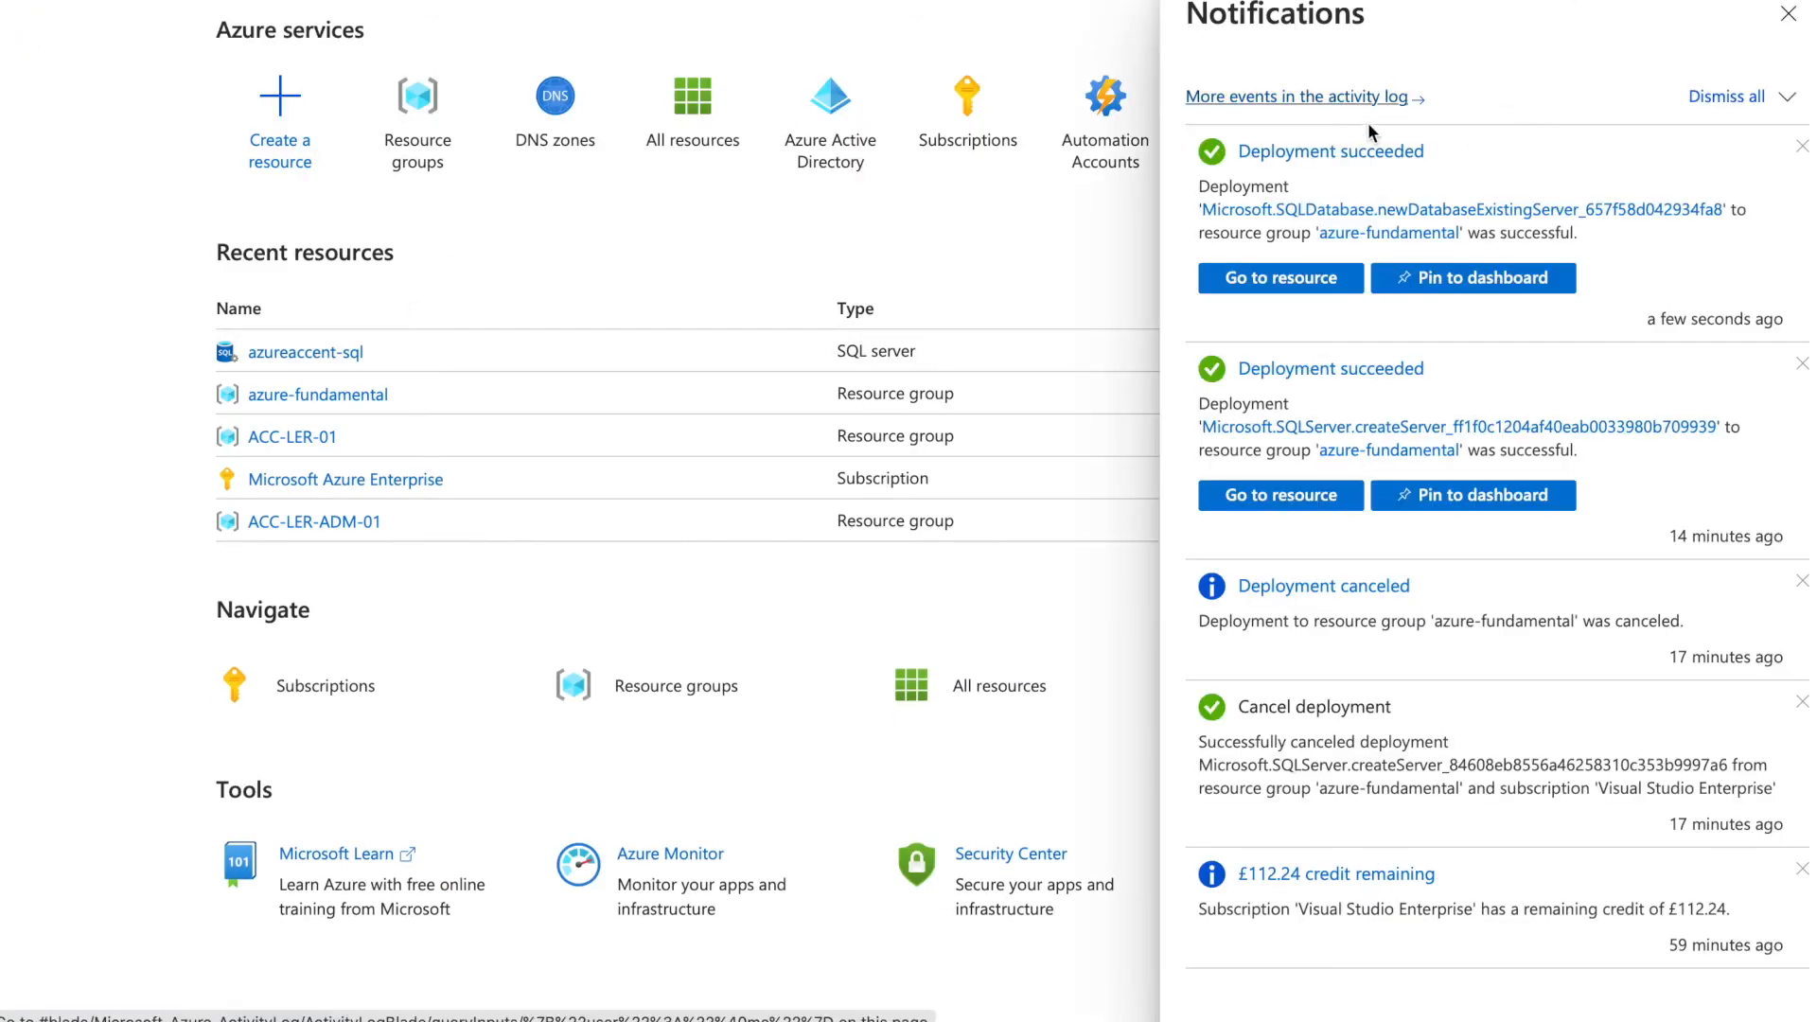
left_click(1310, 282)
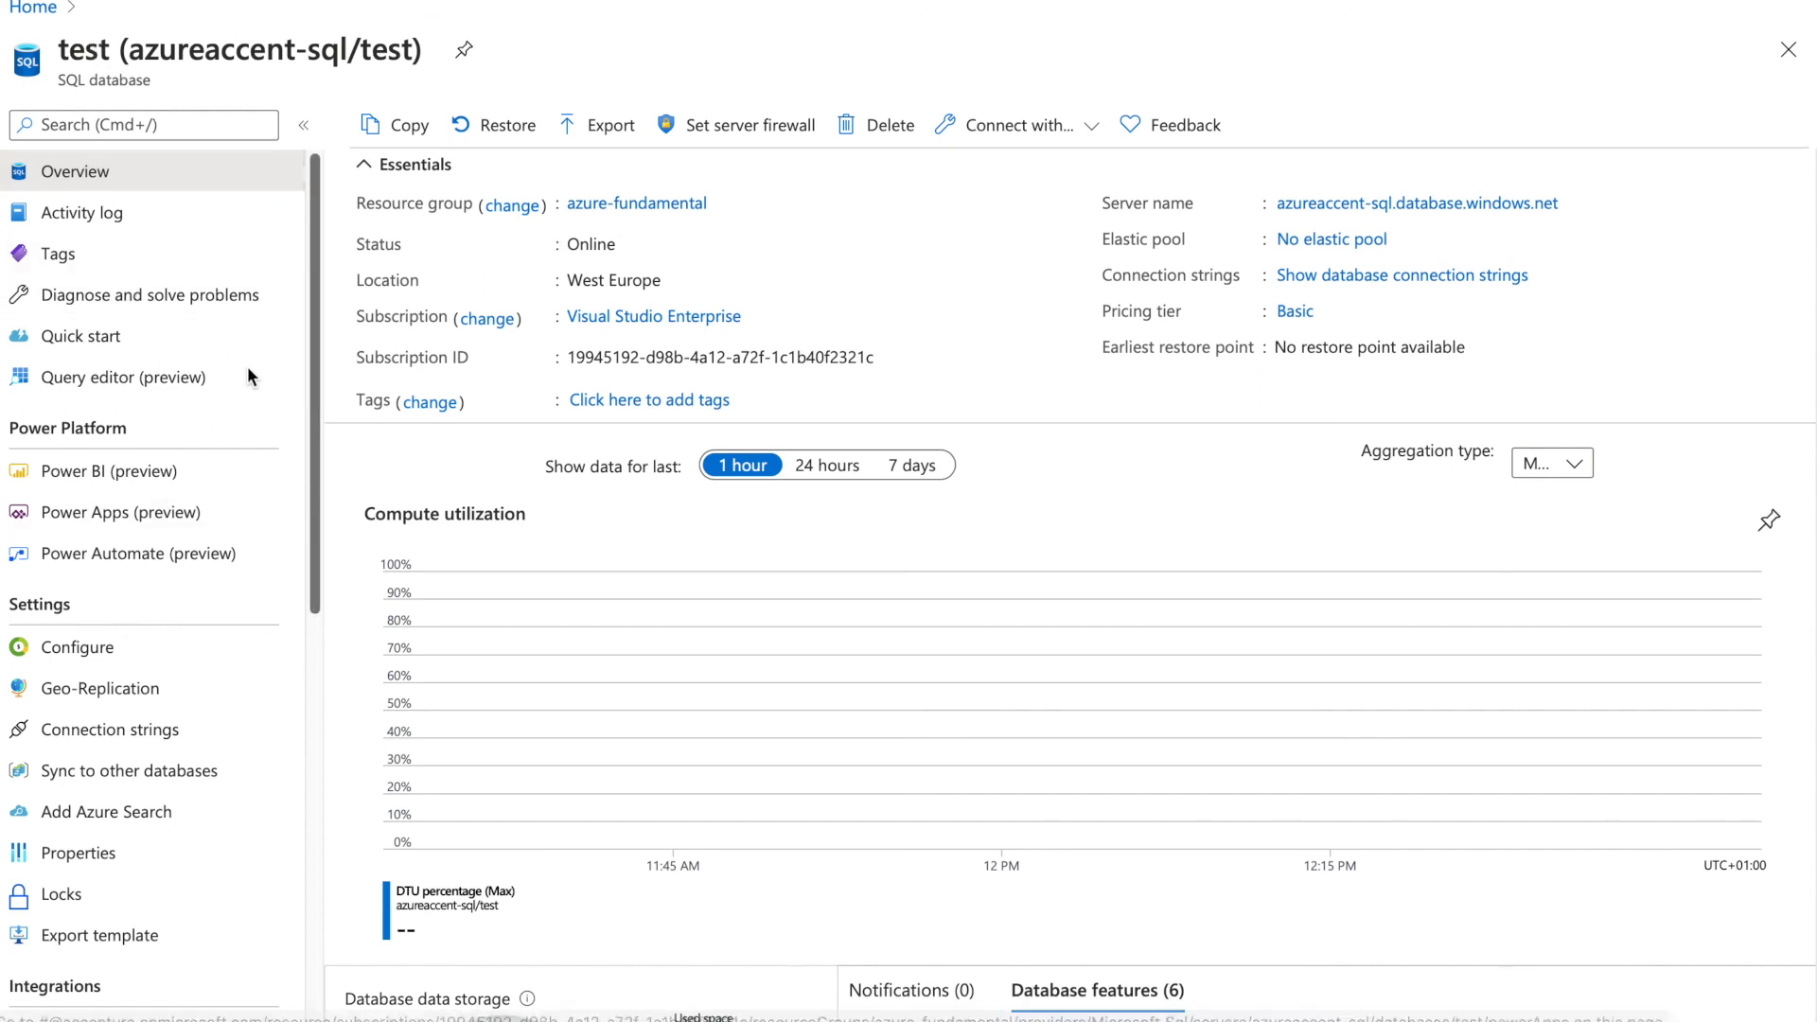
Open azureaccent-sql from the test database and check its SQL databases and elastic pools lists
left_click(1320, 205)
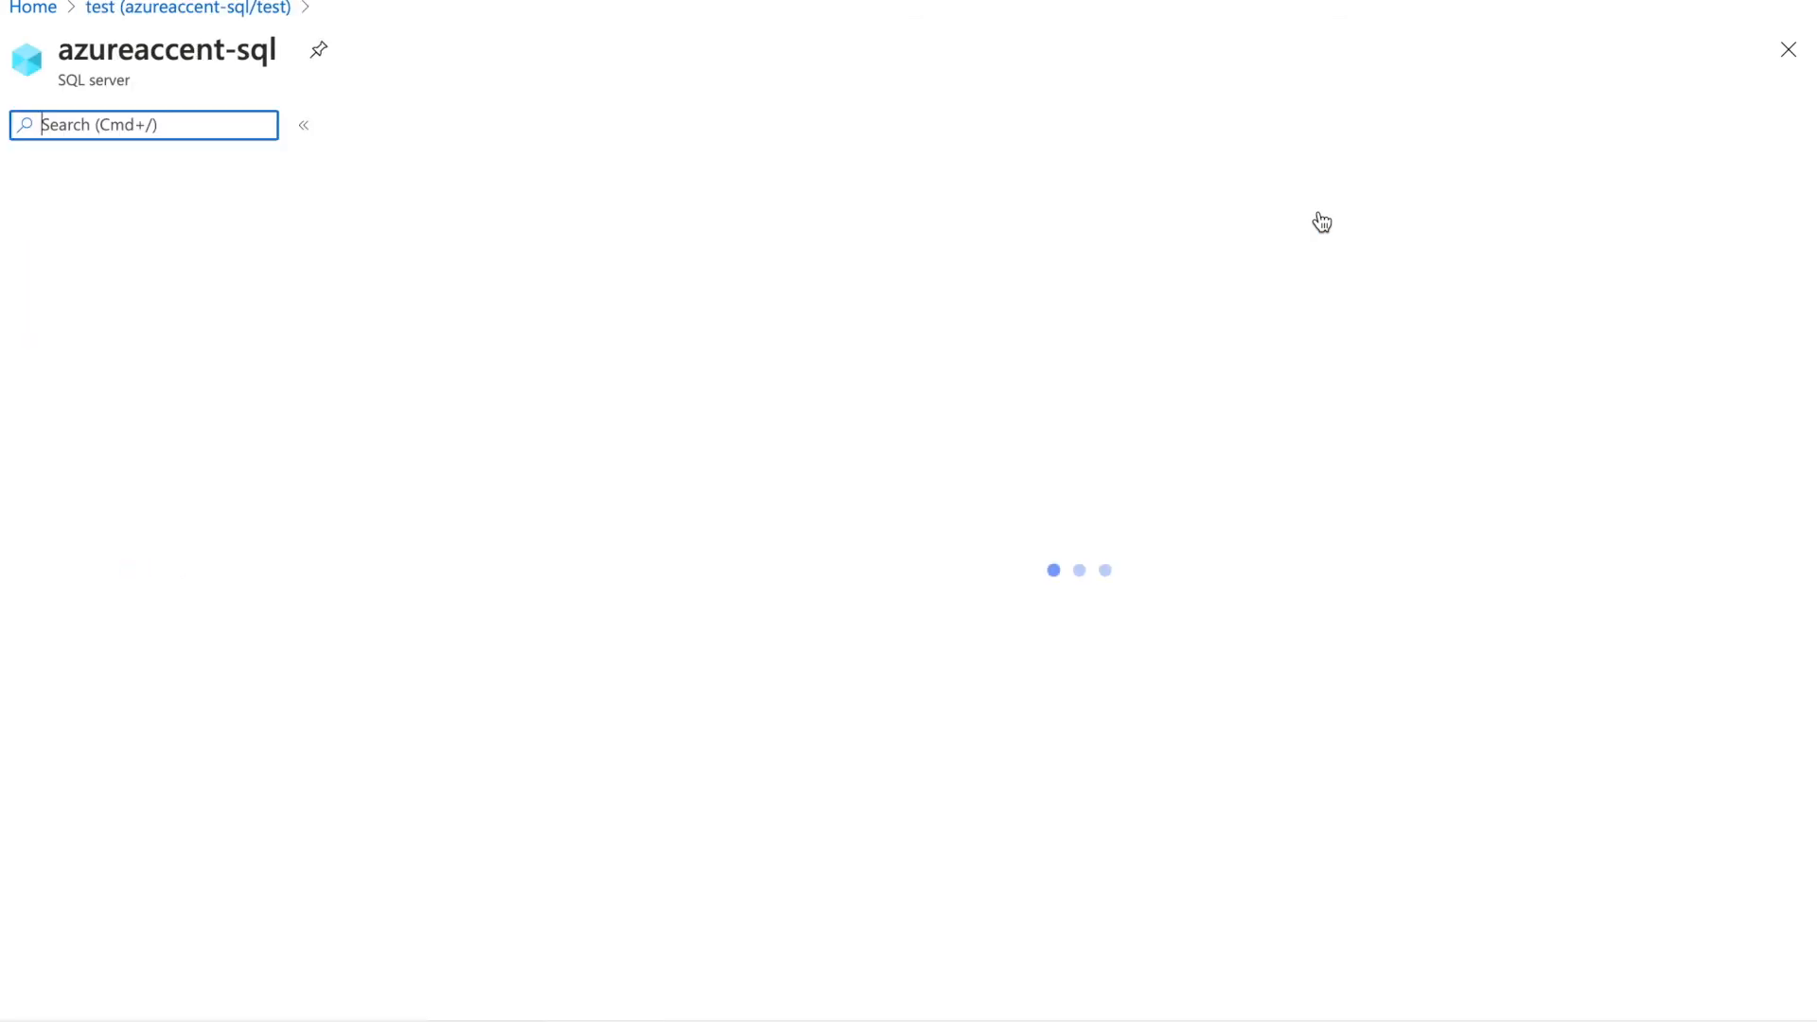
left_click(157, 594)
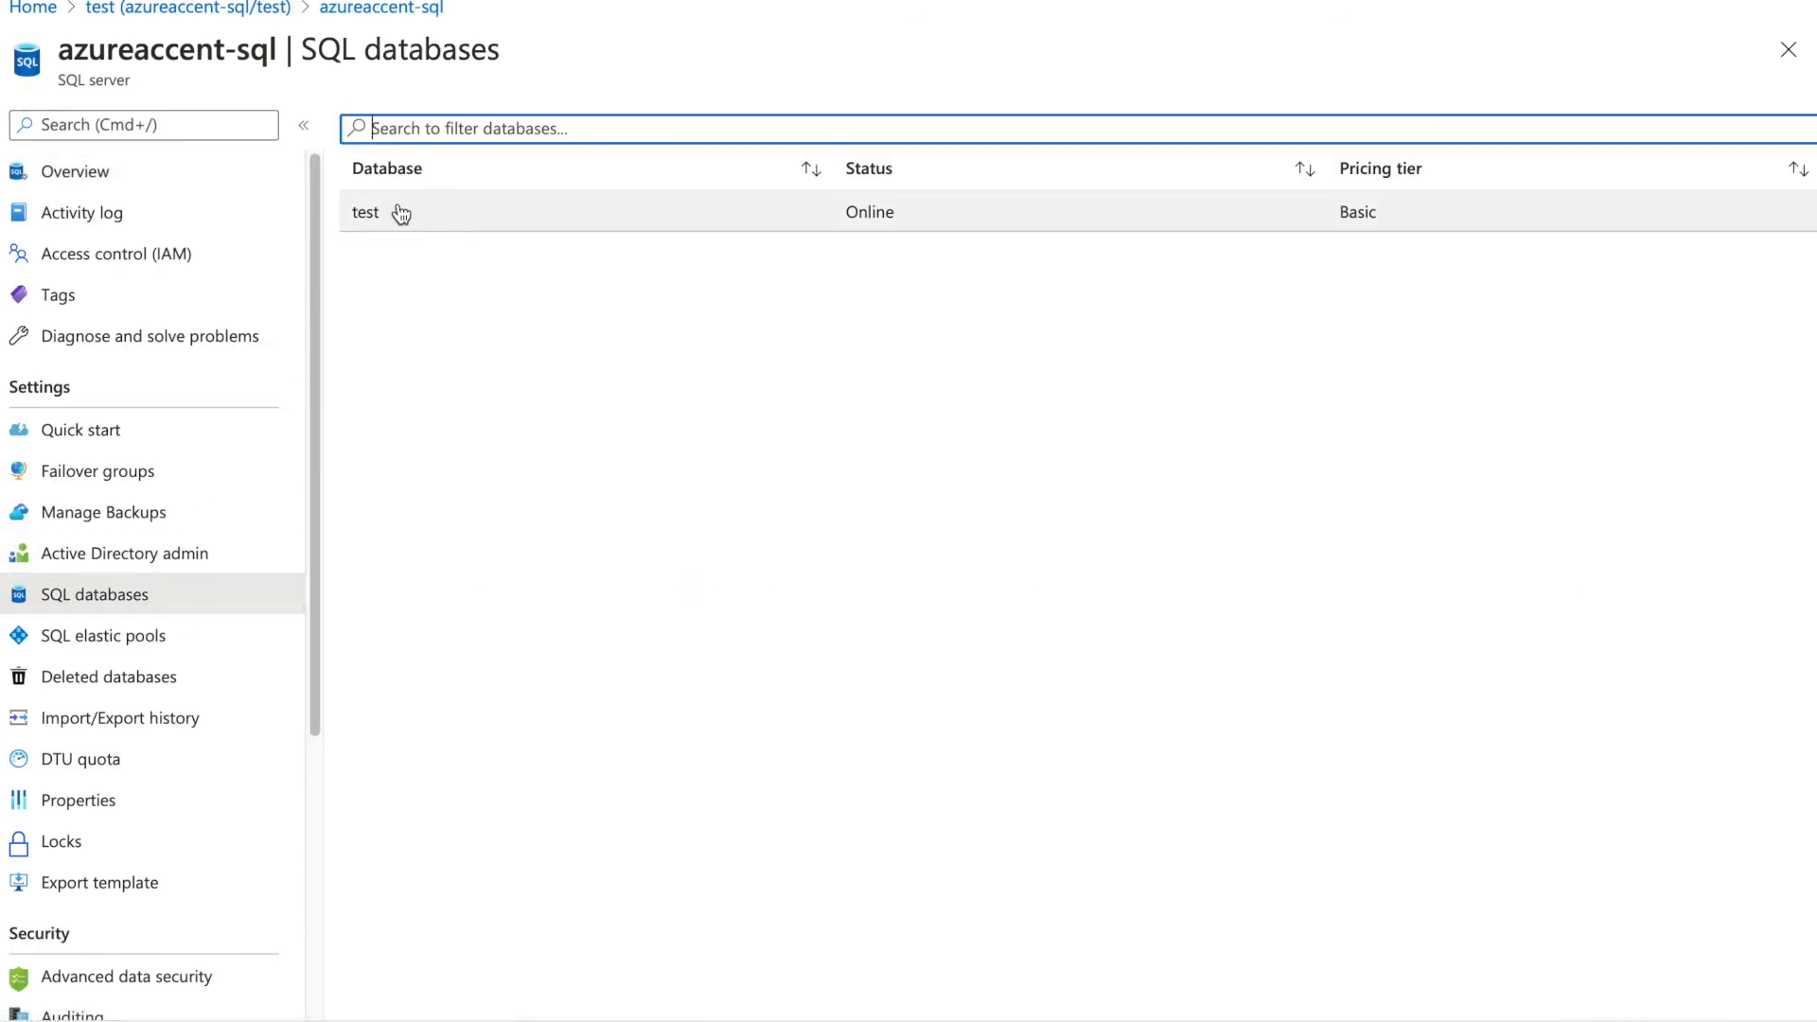
left_click(127, 642)
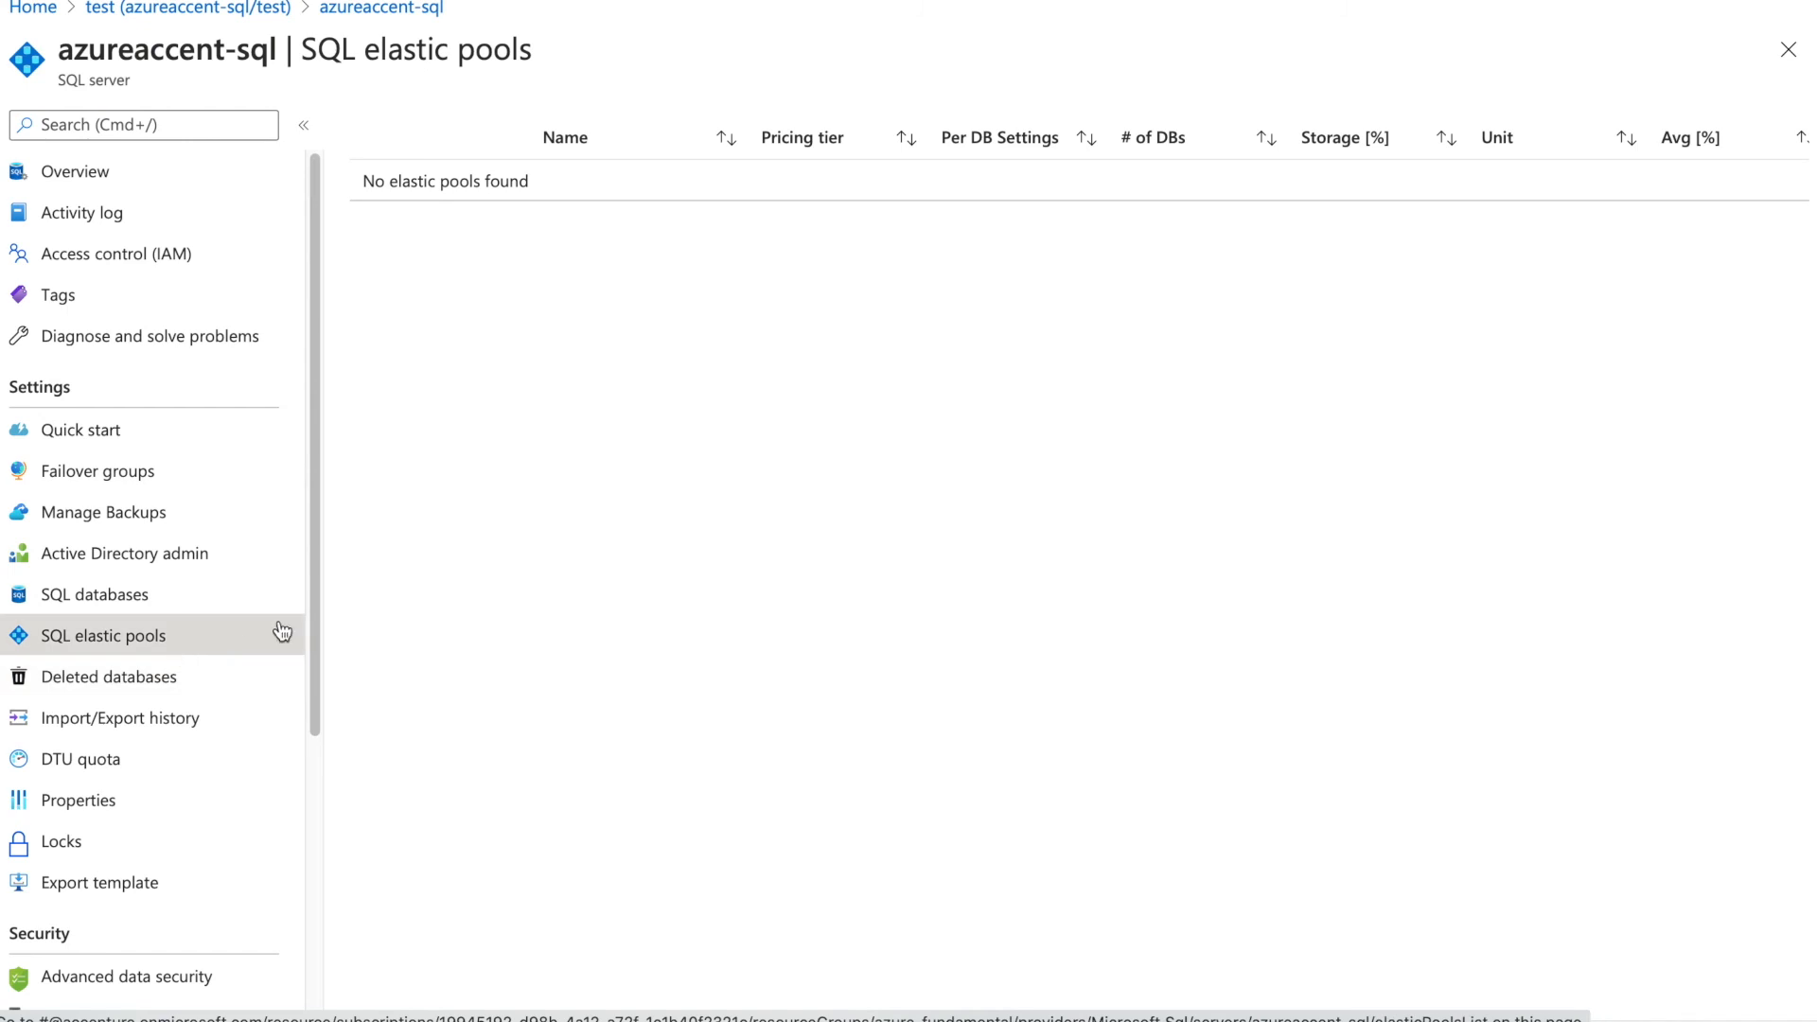
left_click(142, 602)
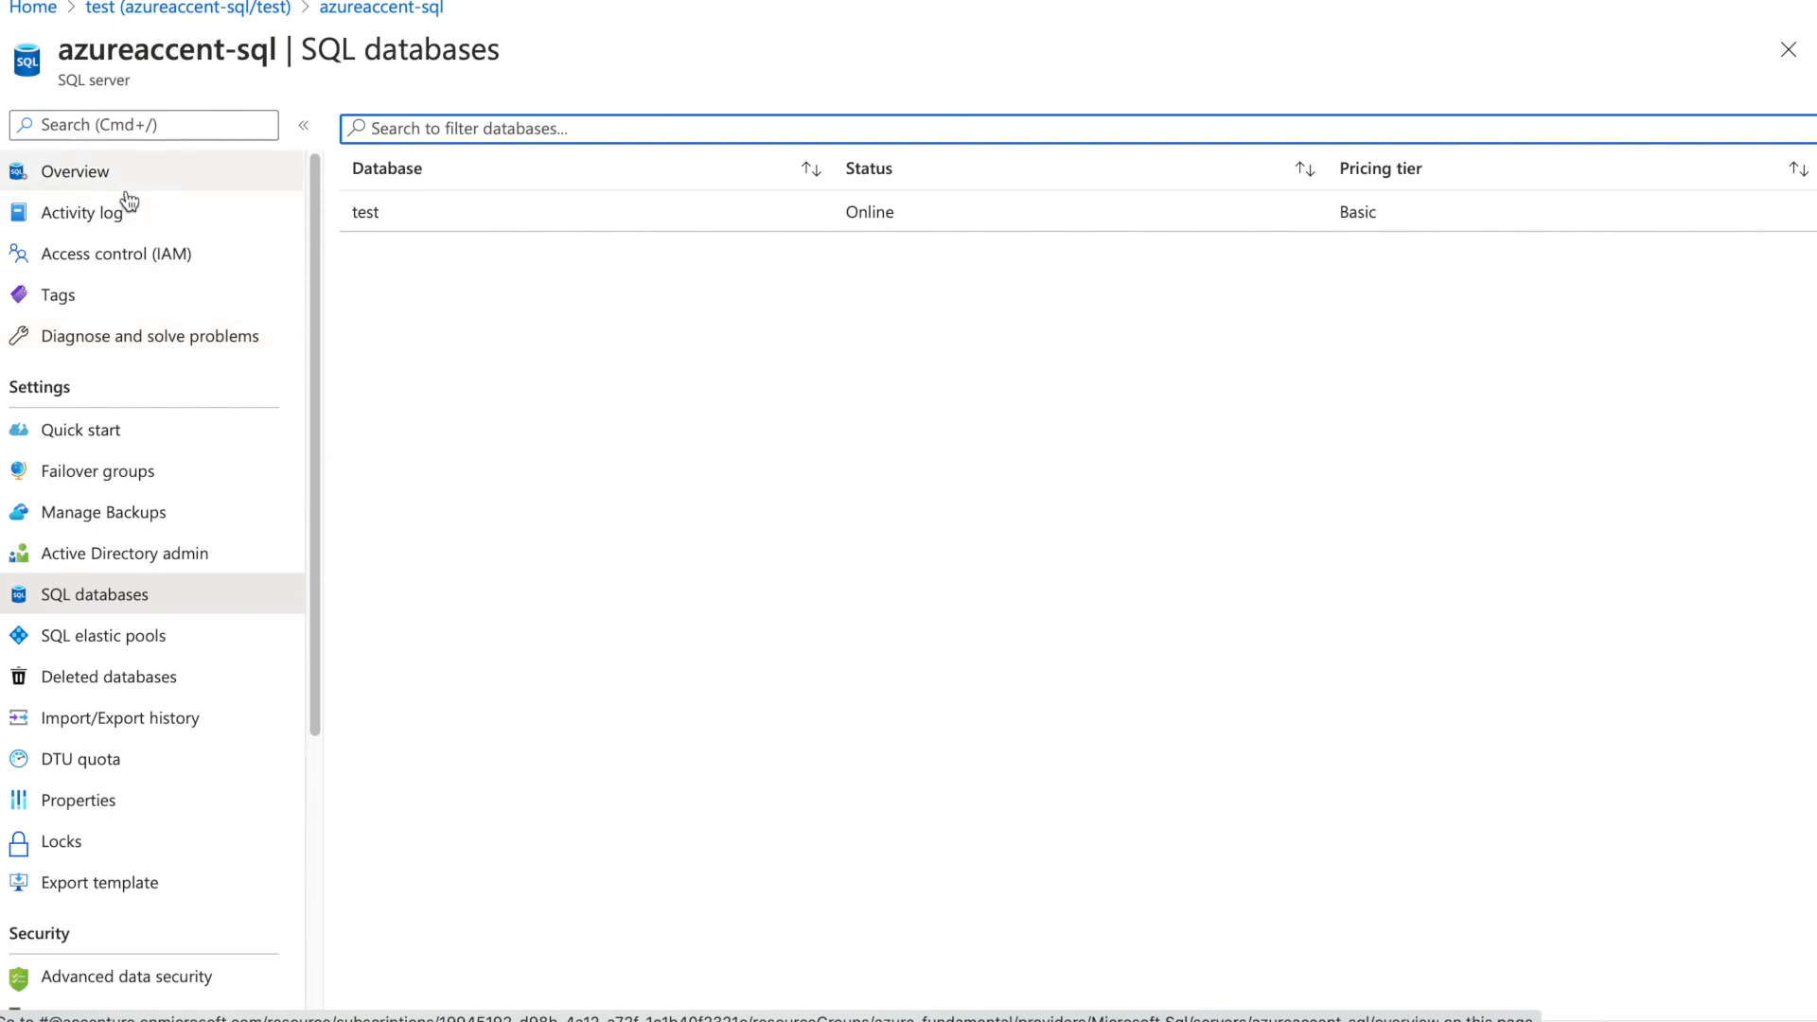
left_click(142, 593)
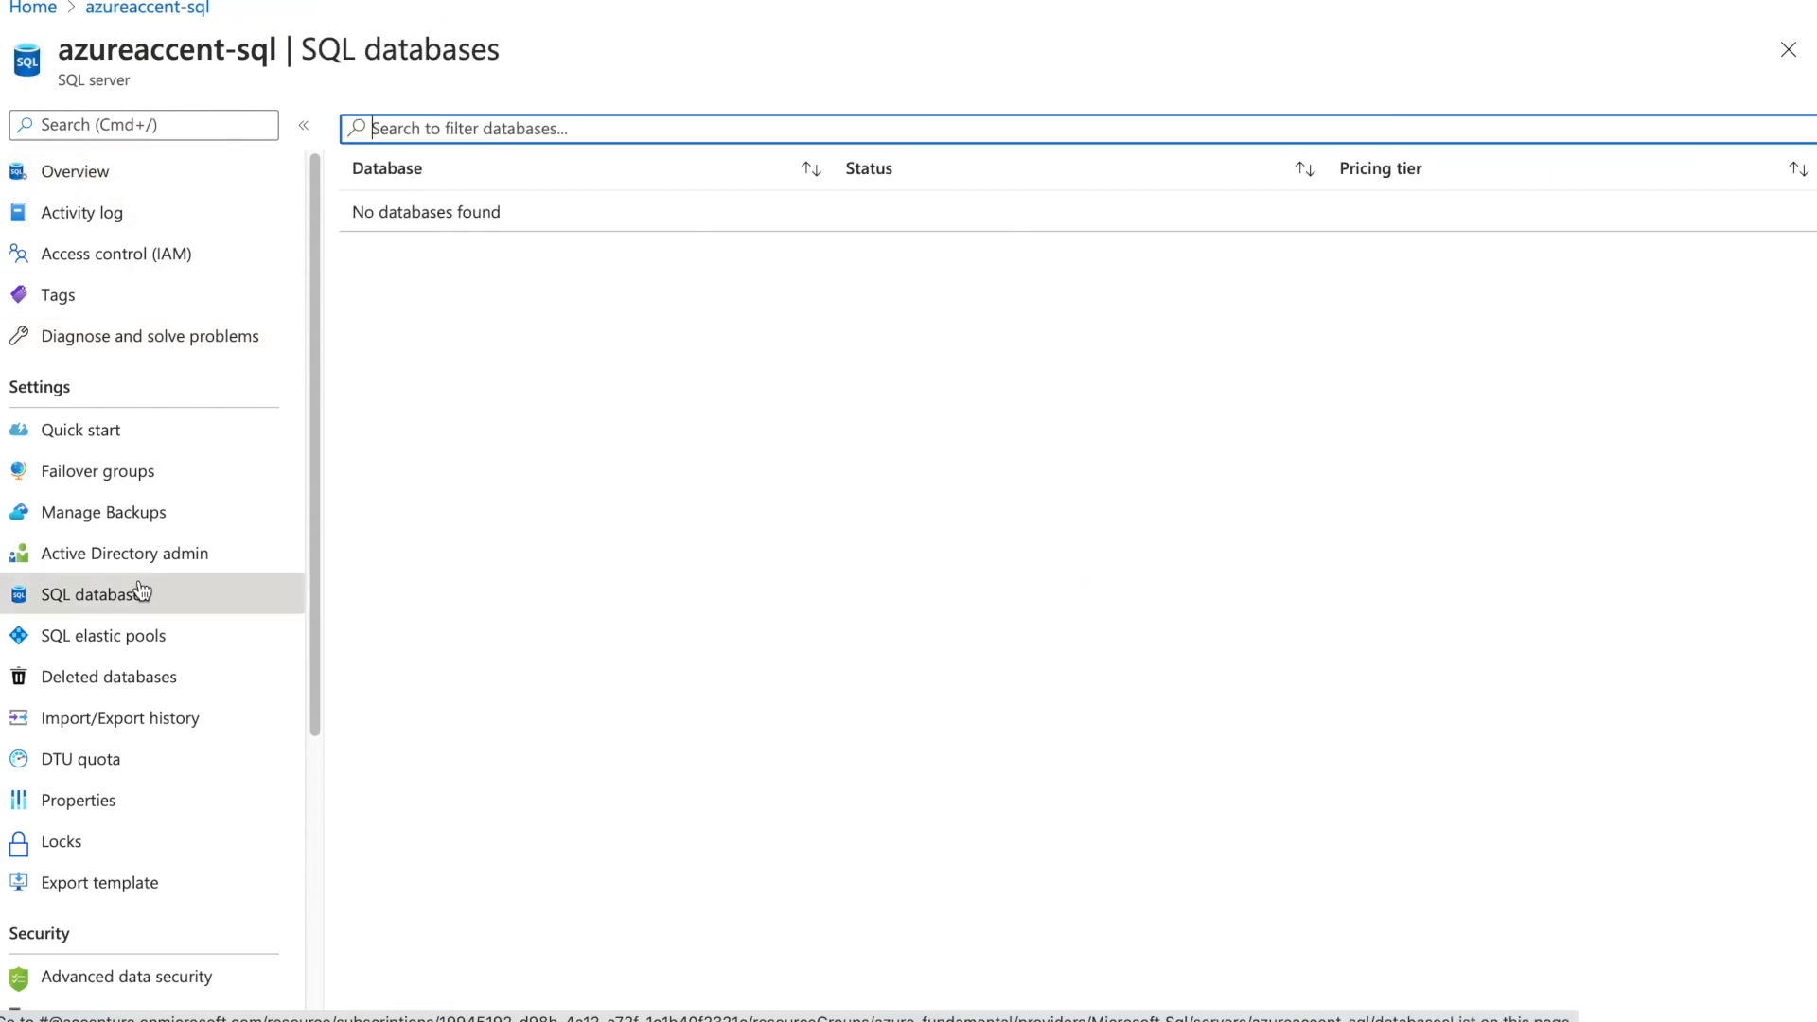